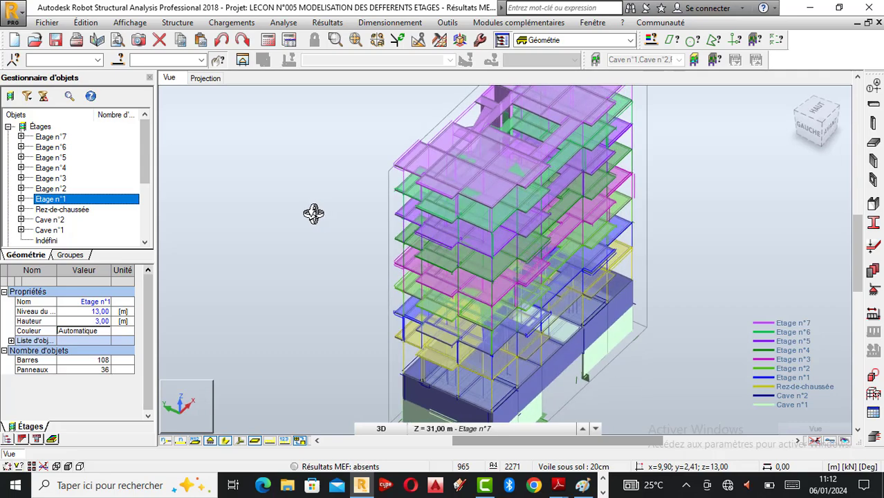
Examine the multi-storey building model in 3D from its front-left corner, from the basements up to Etage n°7
mouse_move(395, 239)
shift+middle_down()
mouse_move(470, 249)
mouse_move(476, 259)
shift+middle_up()
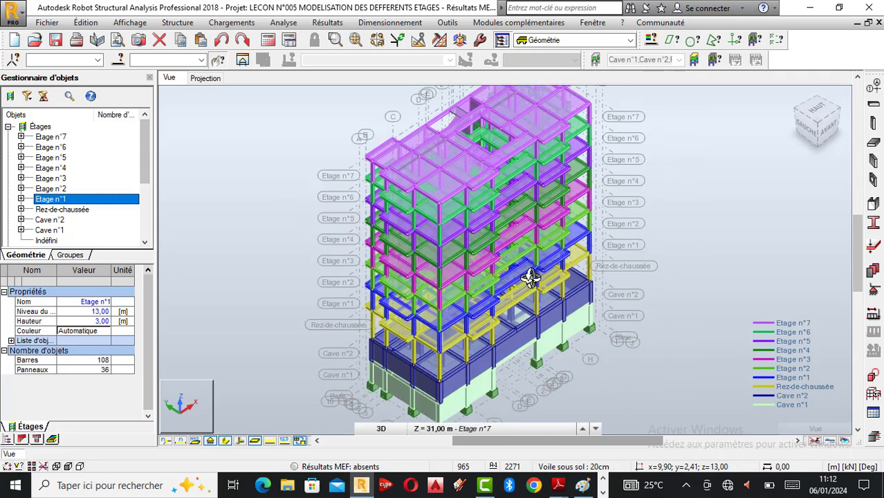
scroll(456, 225, up, 1)
scroll(457, 225, up, 1)
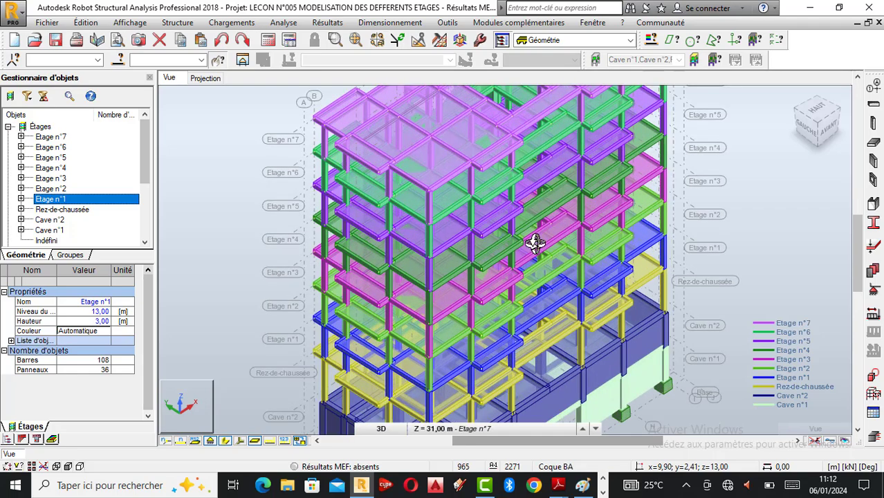
scroll(525, 245, down, 4)
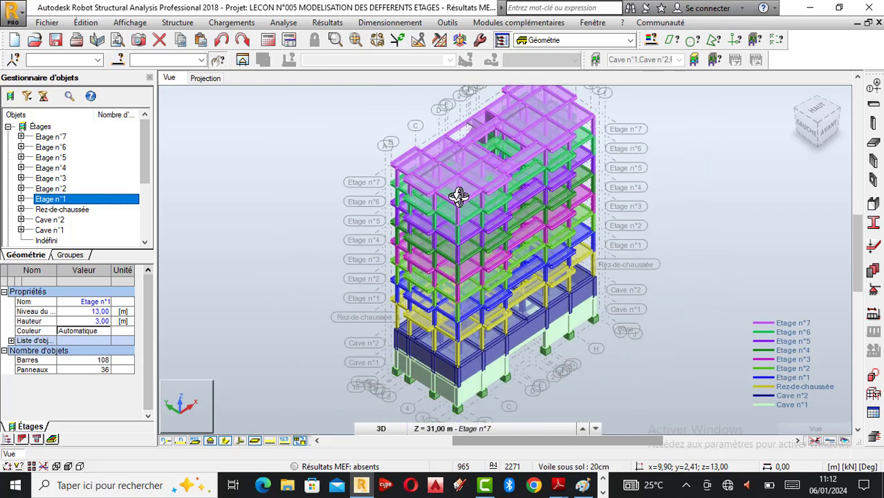
scroll(494, 205, up, 1)
scroll(484, 198, up, 1)
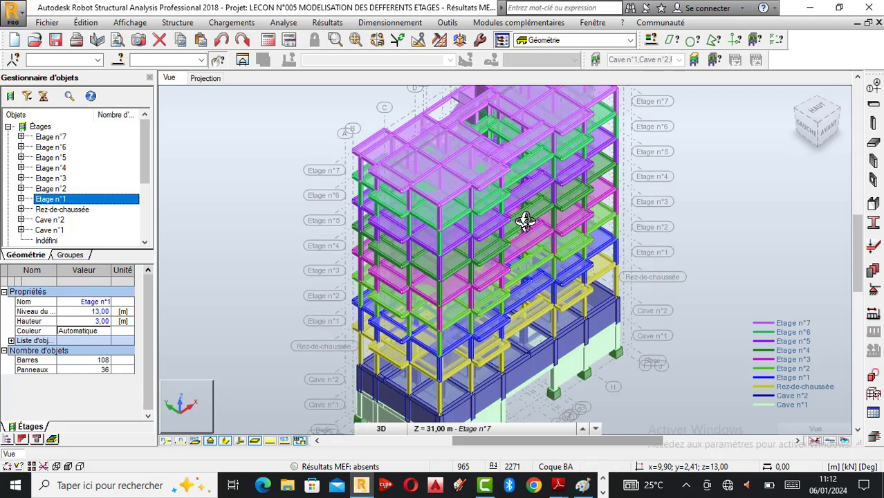
scroll(516, 230, down, 1)
scroll(497, 163, up, 1)
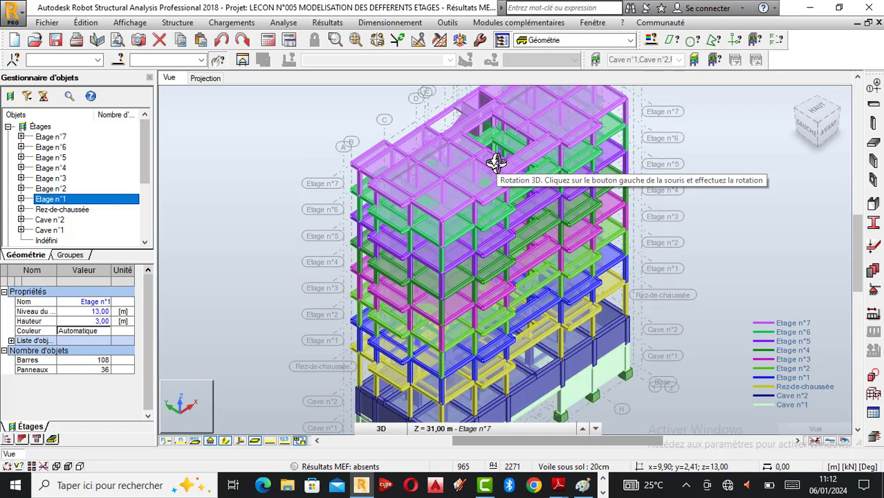
Inspect the rear facade of the building, focusing on the staircase flights and the shear-wall core through all storeys
mouse_move(462, 186)
mouse_down()
mouse_move(444, 219)
mouse_move(516, 223)
mouse_move(469, 206)
mouse_move(513, 223)
mouse_move(478, 192)
mouse_up()
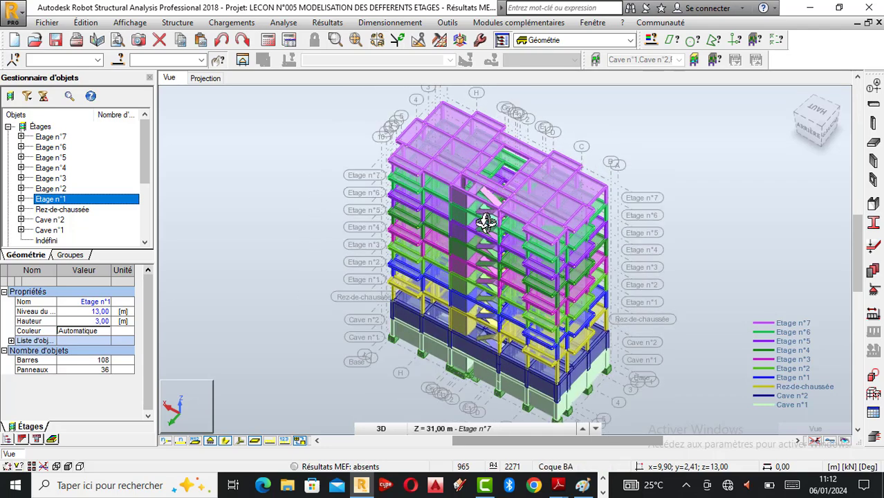
scroll(503, 260, up, 1)
scroll(493, 264, up, 1)
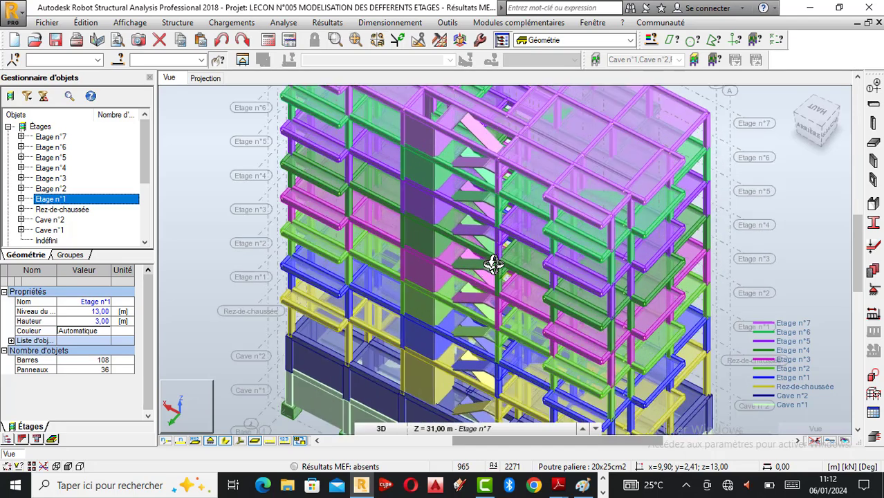
scroll(492, 233, down, 3)
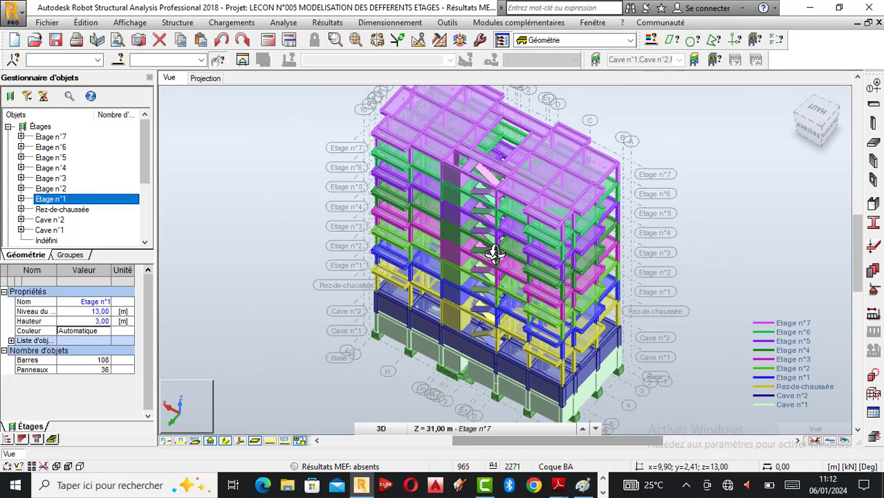
scroll(494, 251, up, 1)
scroll(488, 239, up, 3)
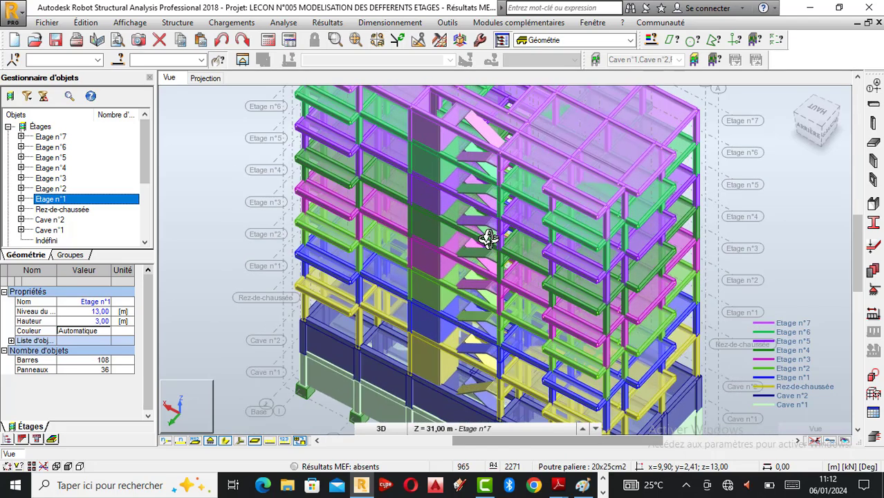
scroll(488, 237, down, 3)
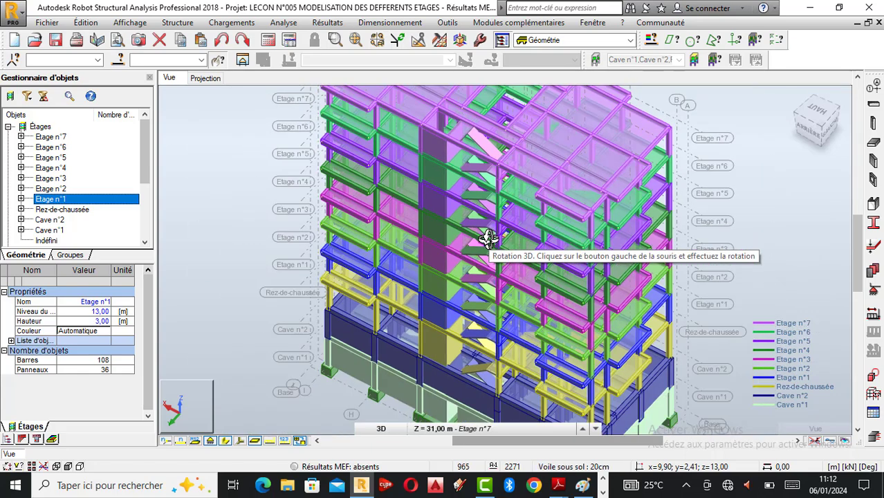
scroll(486, 182, up, 2)
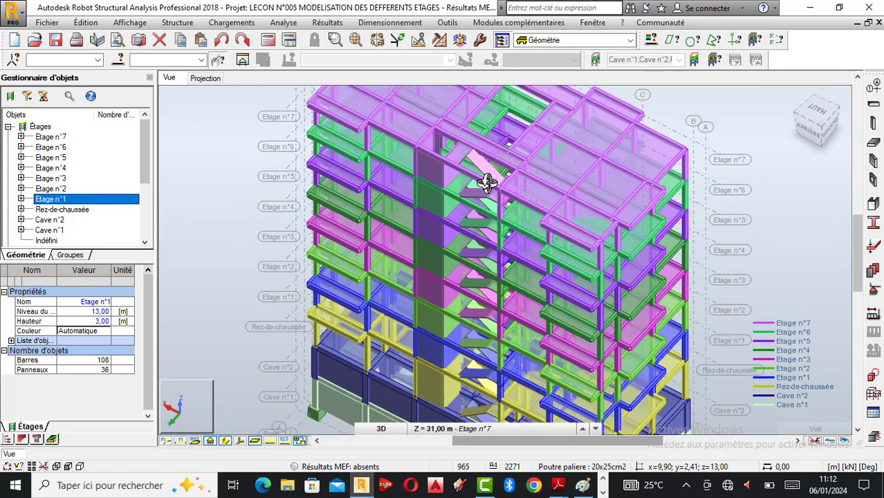
scroll(487, 182, up, 2)
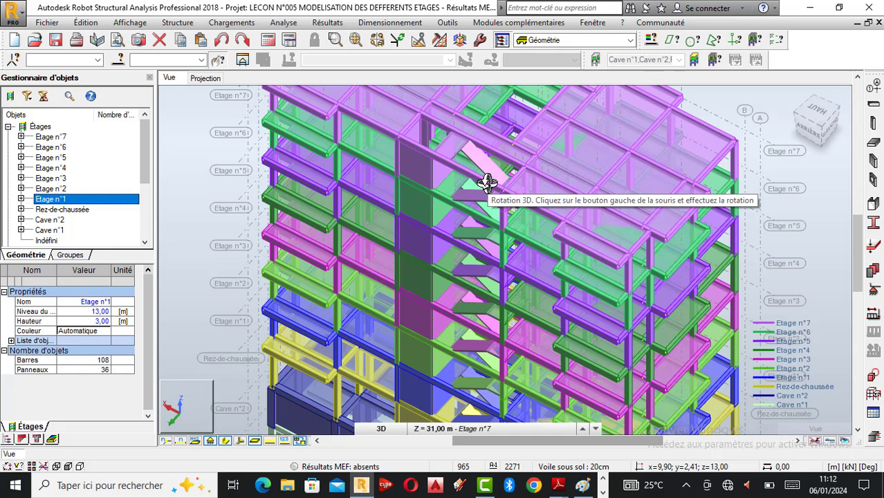
scroll(487, 182, down, 2)
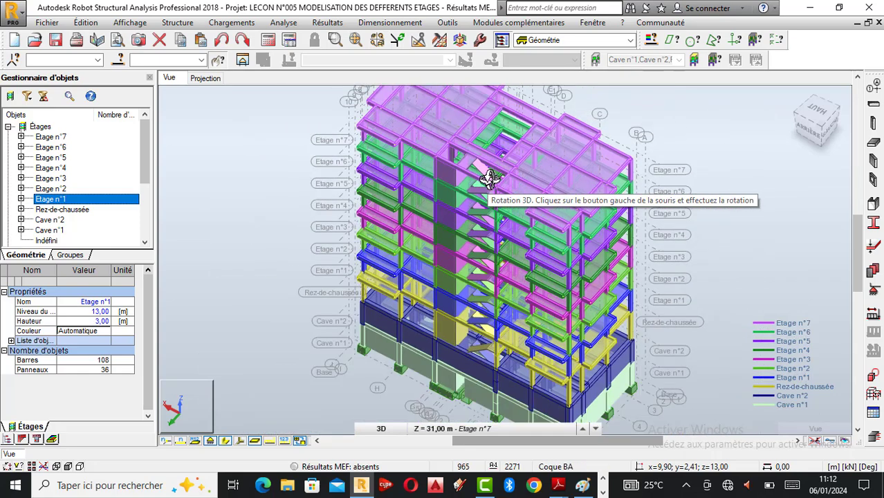
scroll(488, 179, up, 2)
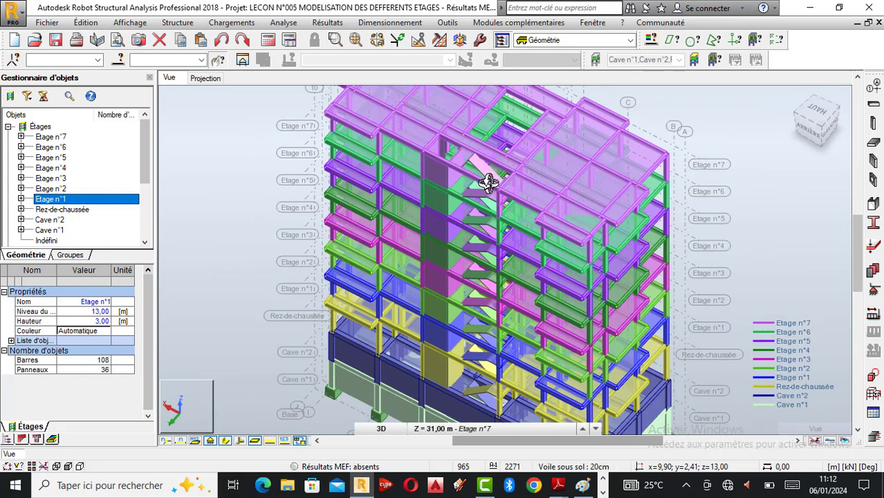
scroll(487, 182, up, 2)
scroll(488, 182, down, 1)
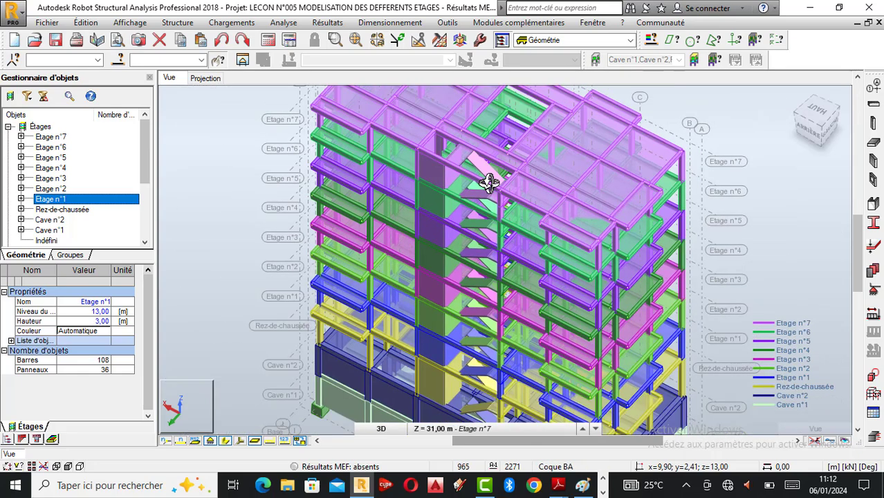
scroll(488, 182, down, 2)
scroll(487, 181, up, 1)
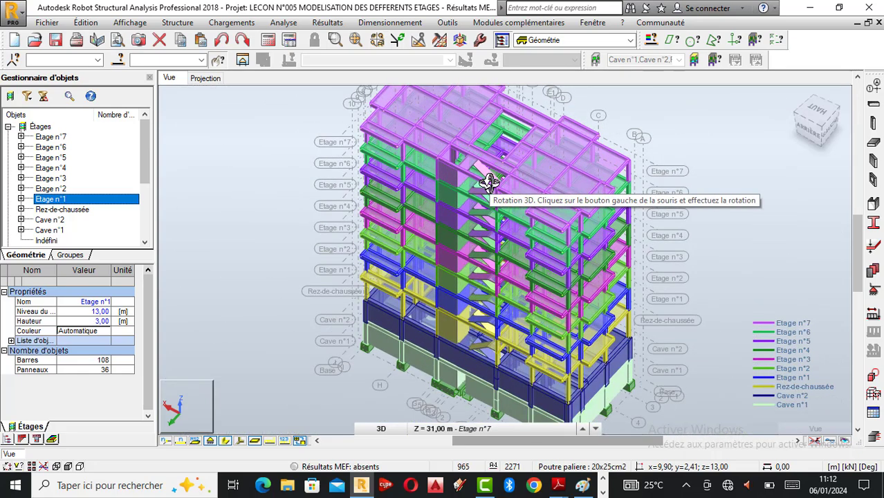
scroll(488, 182, up, 2)
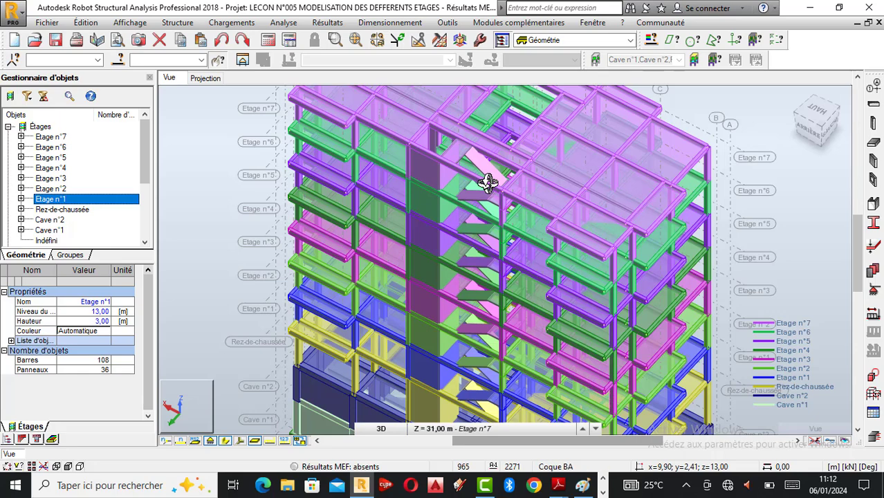
scroll(488, 181, down, 3)
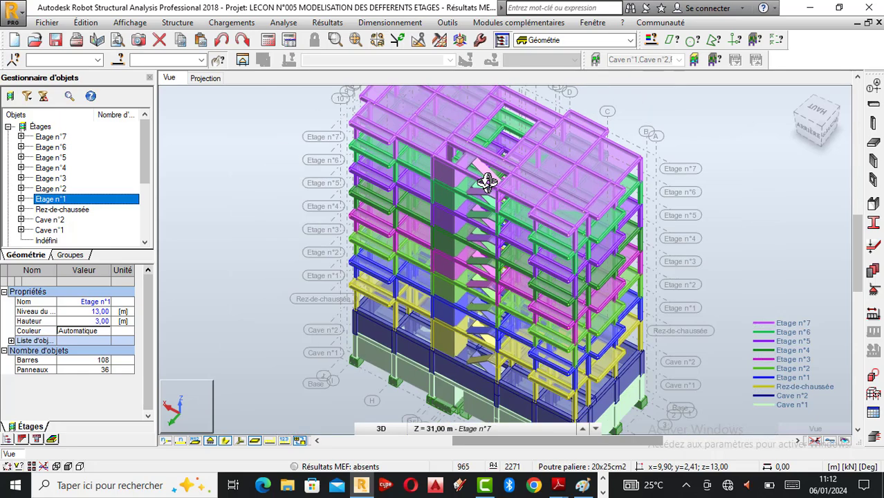
scroll(488, 181, up, 2)
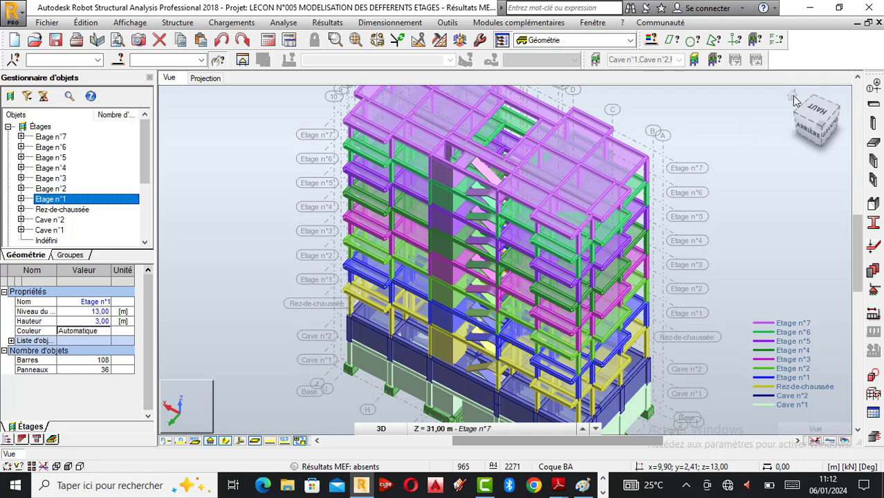
Examine the front facade and the Etage n°7 beams and slabs around the central opening
click(793, 101)
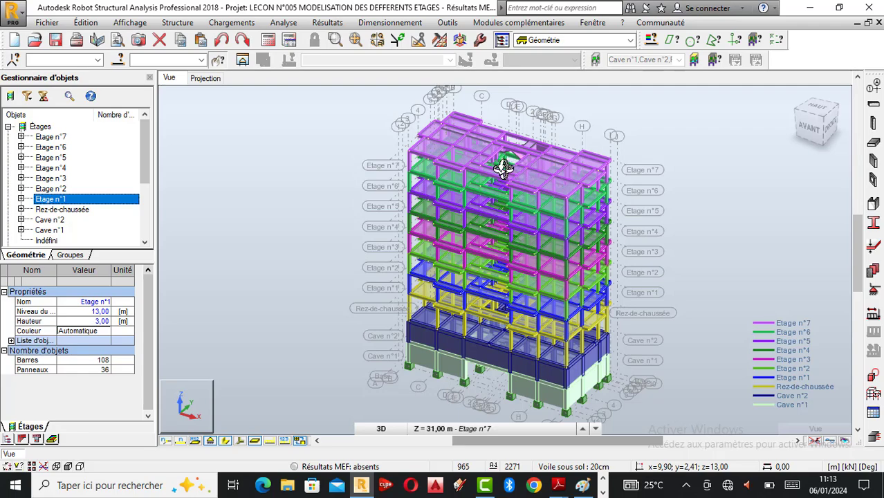
scroll(505, 168, up, 1)
scroll(510, 159, up, 1)
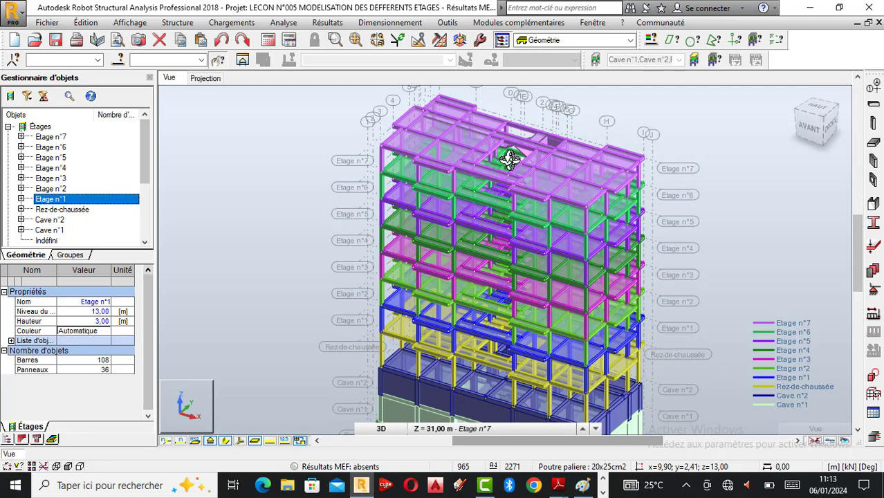
scroll(509, 159, up, 1)
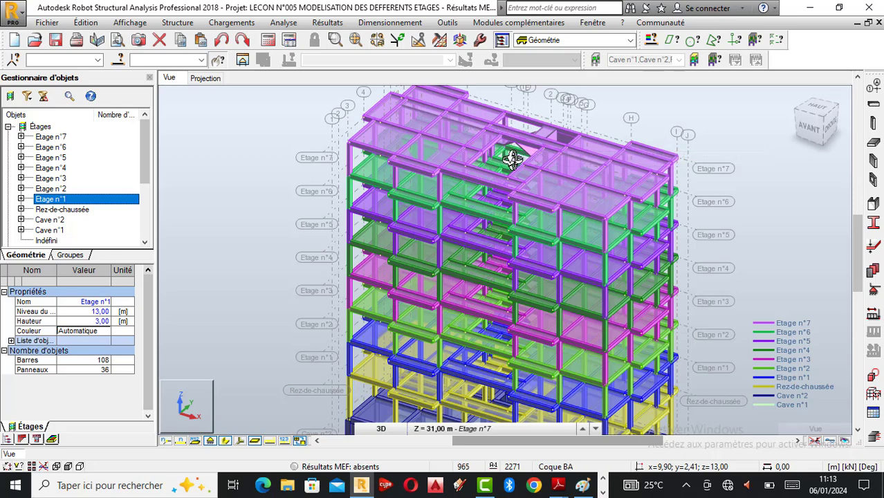
scroll(512, 159, down, 4)
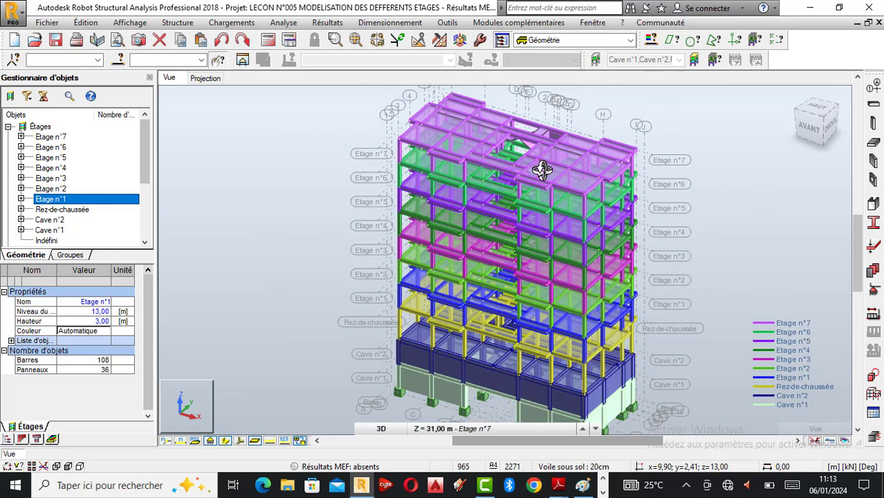
scroll(542, 170, up, 2)
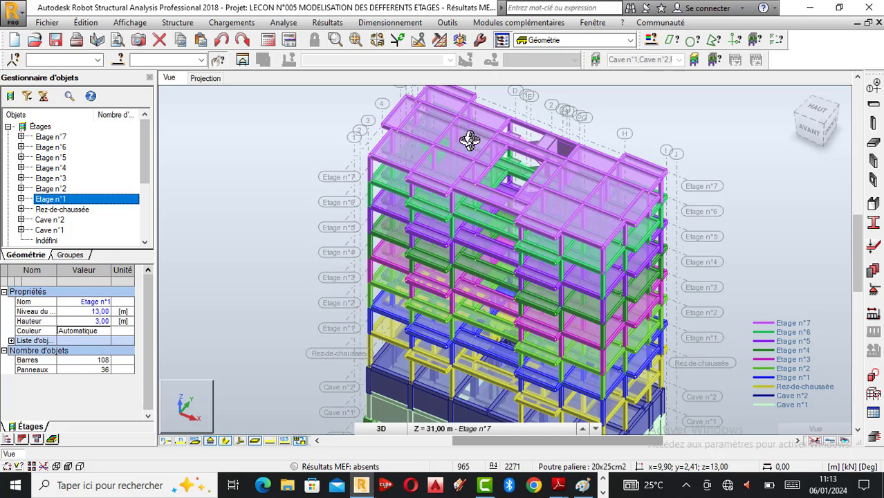
scroll(559, 204, down, 2)
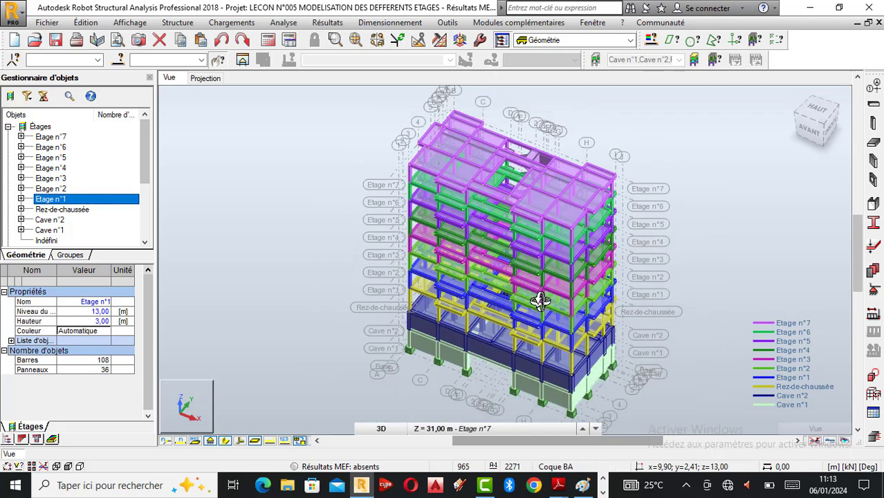
scroll(563, 300, up, 1)
drag(556, 304, 513, 139)
scroll(493, 150, up, 1)
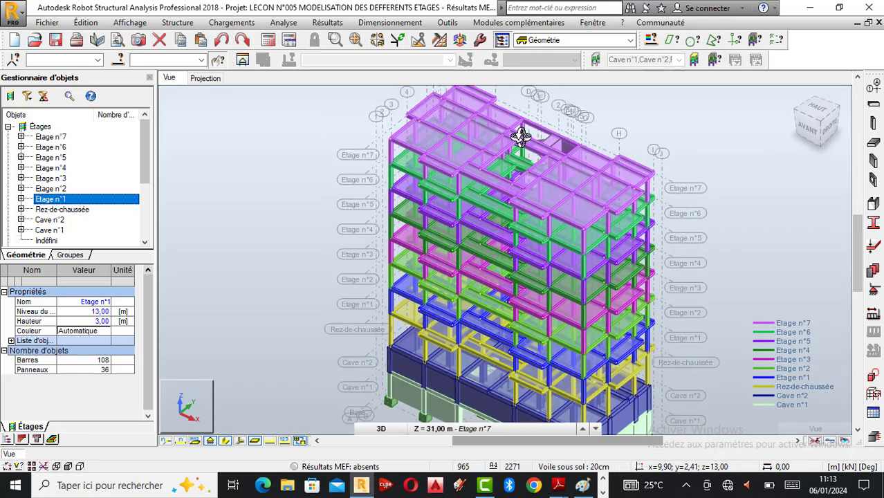
scroll(515, 147, up, 1)
scroll(503, 155, up, 2)
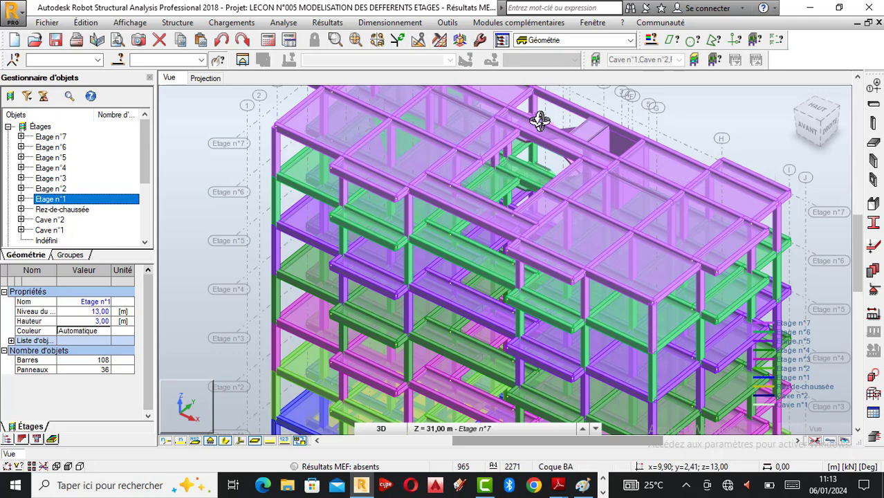
scroll(539, 121, up, 1)
scroll(485, 139, down, 1)
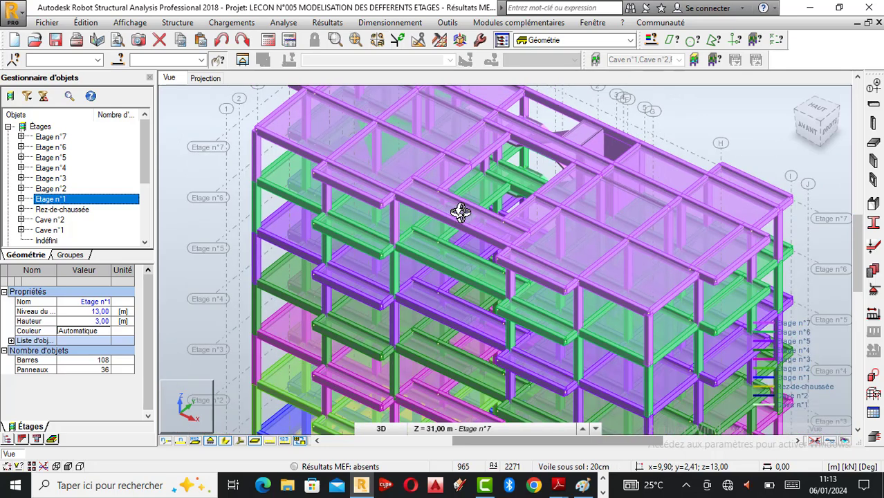
scroll(462, 160, down, 2)
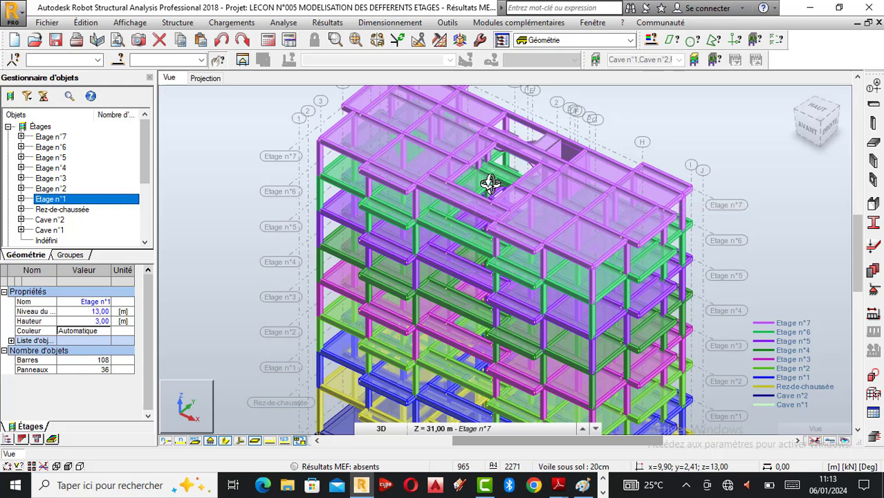
scroll(479, 168, up, 1)
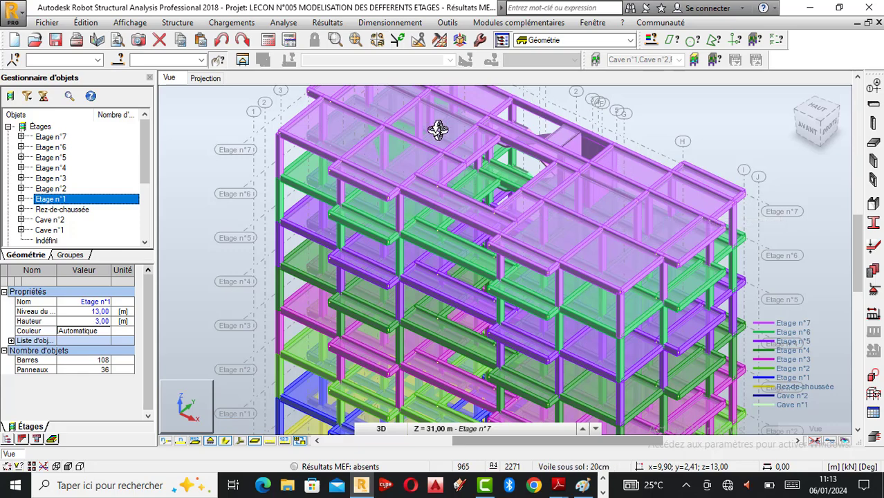
Review the central opening from above, and inspect the stairs and wall core from the right-rear corner
shift+middle_drag(489, 188, 491, 197)
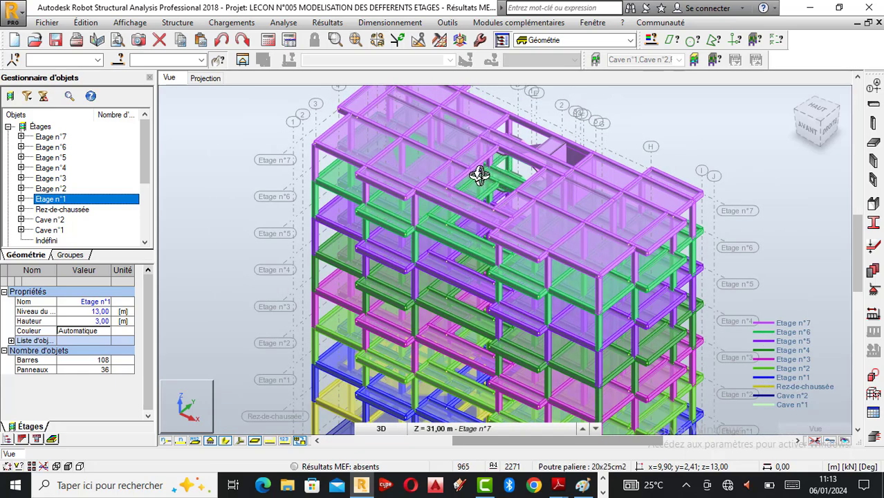
shift+middle_drag(513, 195, 507, 178)
scroll(506, 178, down, 2)
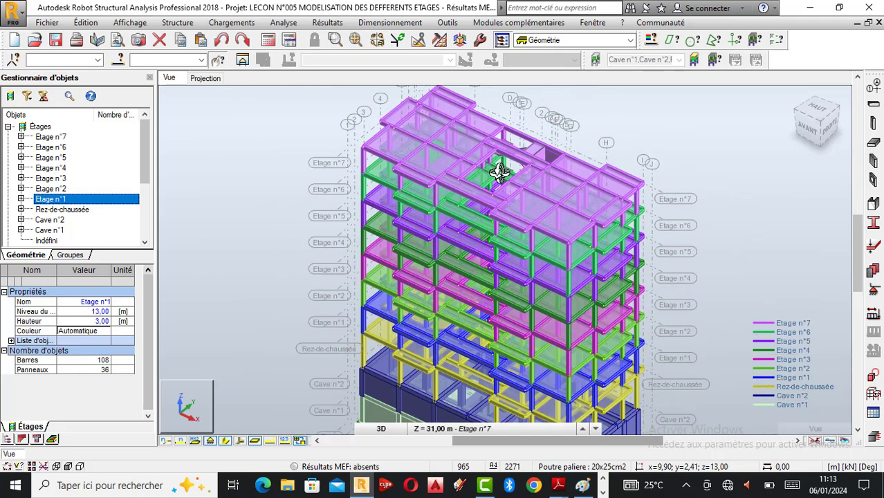
shift+middle_drag(486, 174, 577, 208)
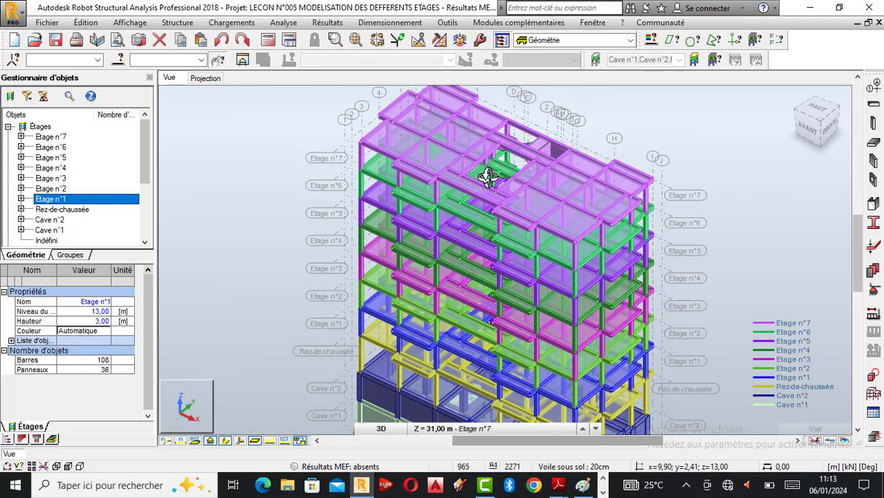
shift+middle_drag(632, 279, 553, 283)
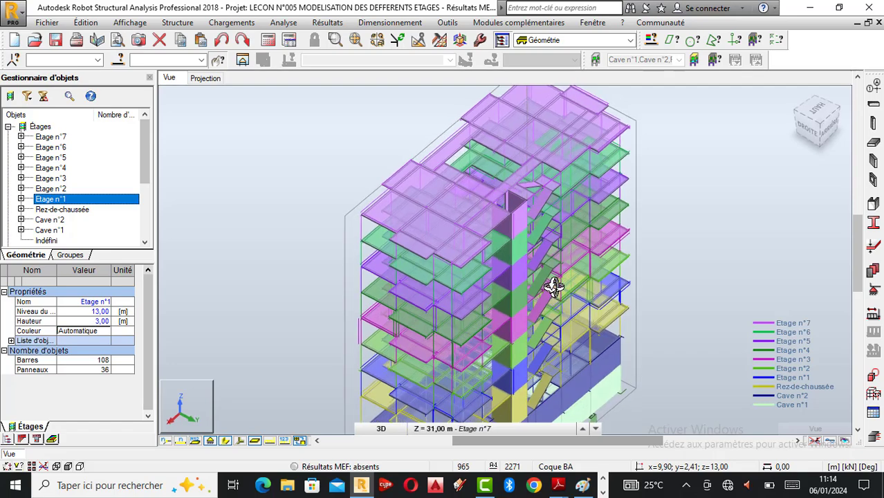
scroll(487, 173, up, 3)
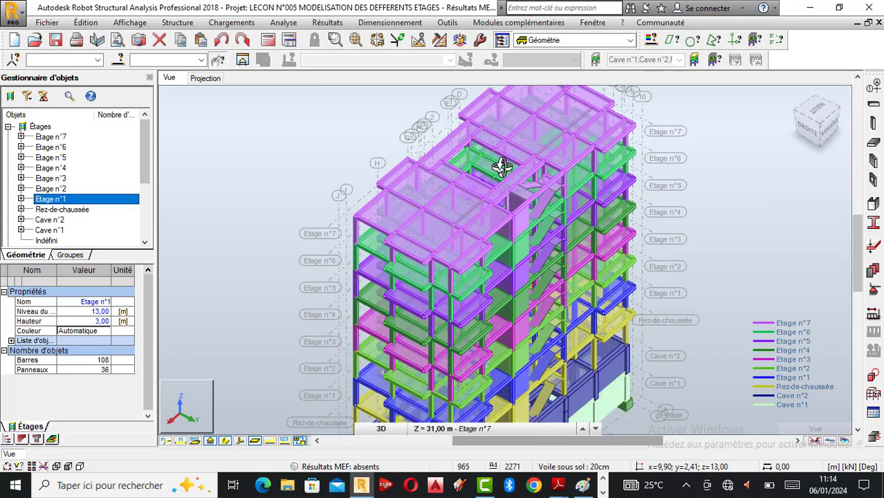
Inspect the upper storeys from the right-rear corner, focusing on the Etage n°7 beams and slabs beside the stairwell
scroll(462, 145, up, 2)
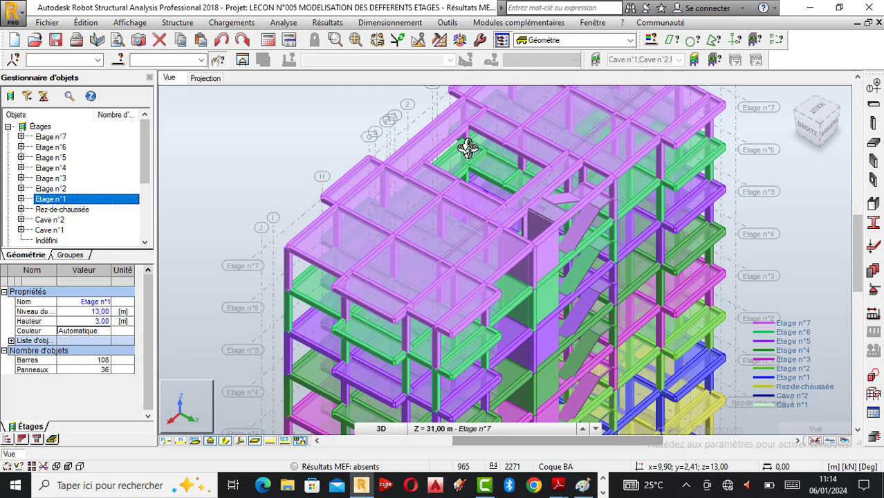
scroll(538, 233, down, 2)
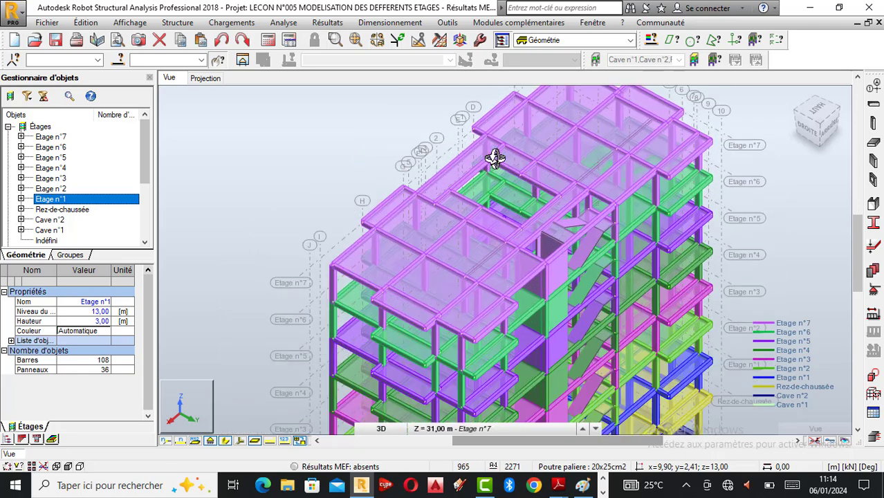
scroll(510, 172, up, 1)
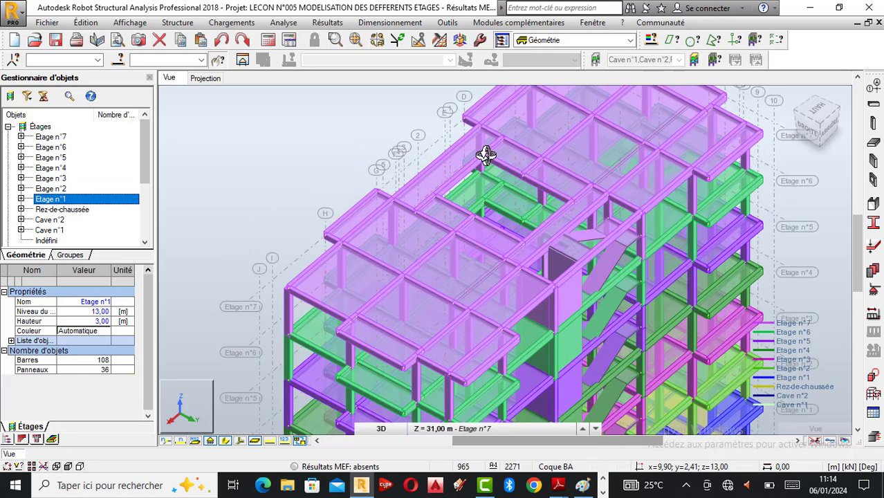
scroll(485, 155, down, 1)
scroll(476, 154, down, 1)
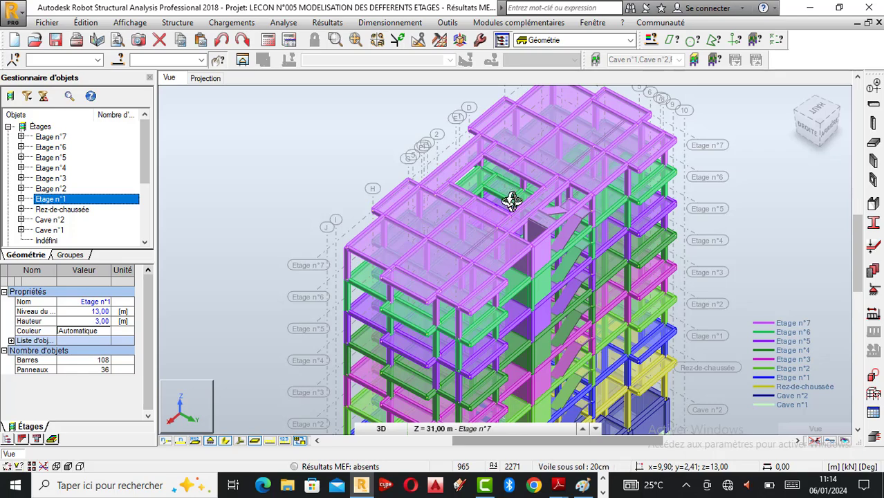
scroll(512, 201, up, 1)
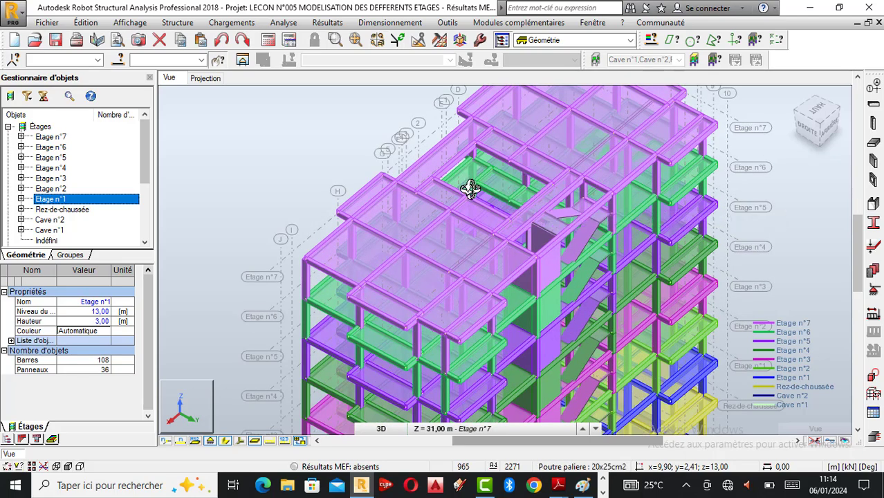
scroll(470, 189, down, 1)
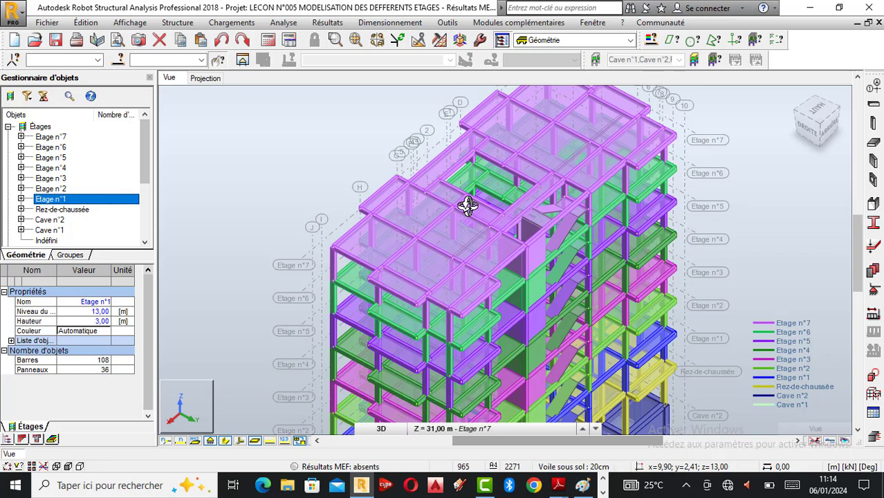
Examine the building from its front-right corner, from the Cave n°1 footings up to the Etage n°7 slabs
drag(469, 203, 501, 237)
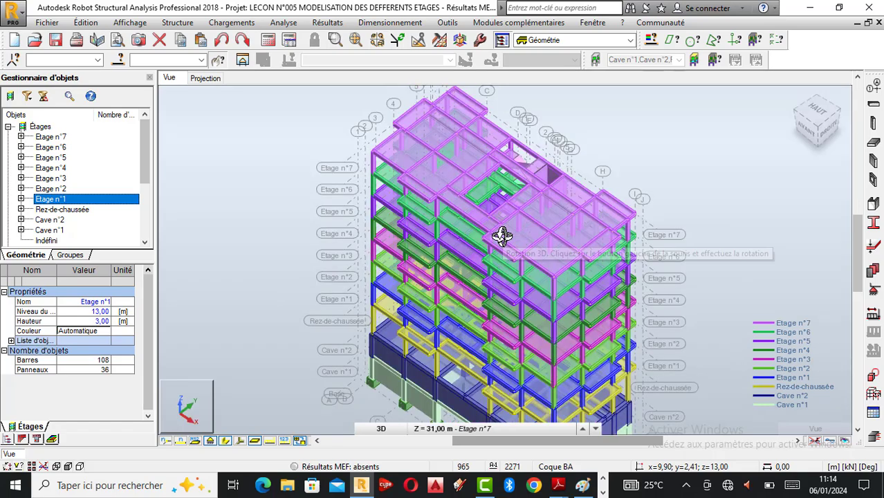
scroll(463, 150, down, 1)
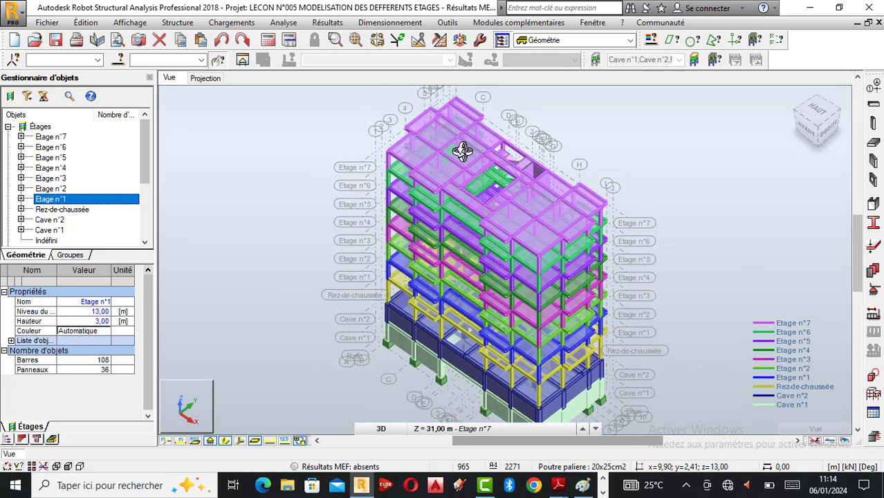
scroll(488, 207, up, 1)
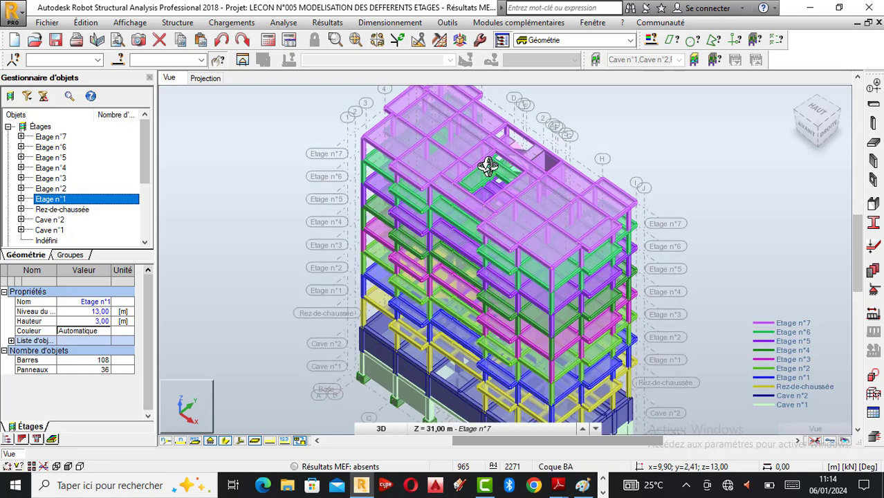
scroll(488, 166, up, 1)
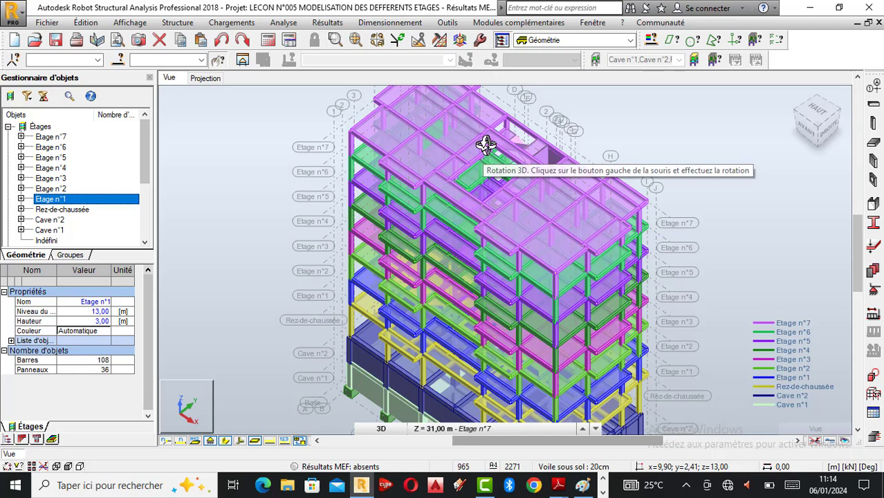
scroll(468, 160, down, 1)
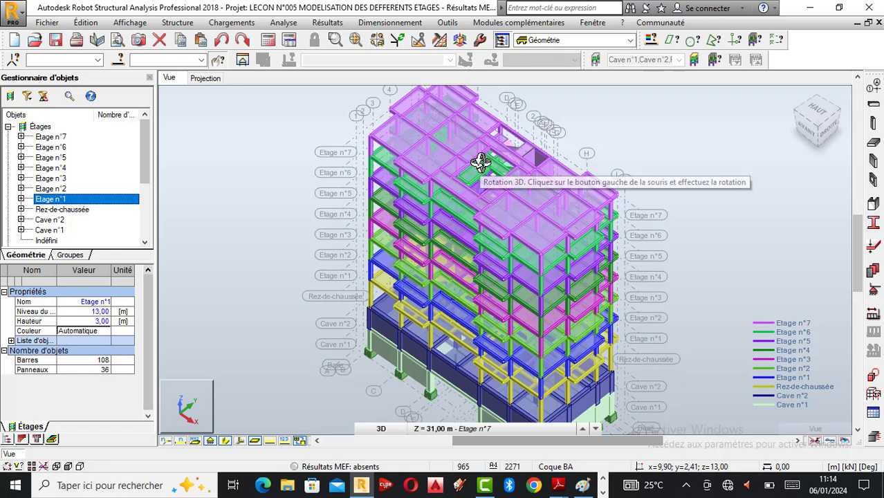
scroll(482, 176, up, 3)
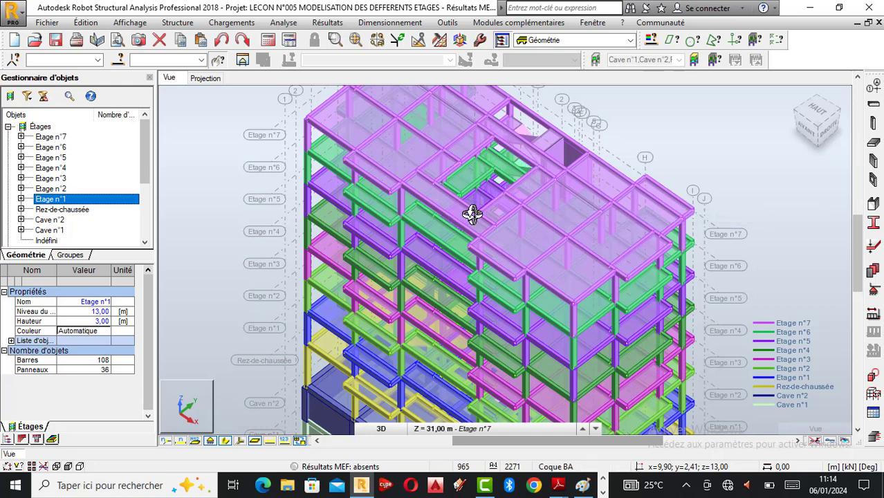
scroll(486, 186, down, 1)
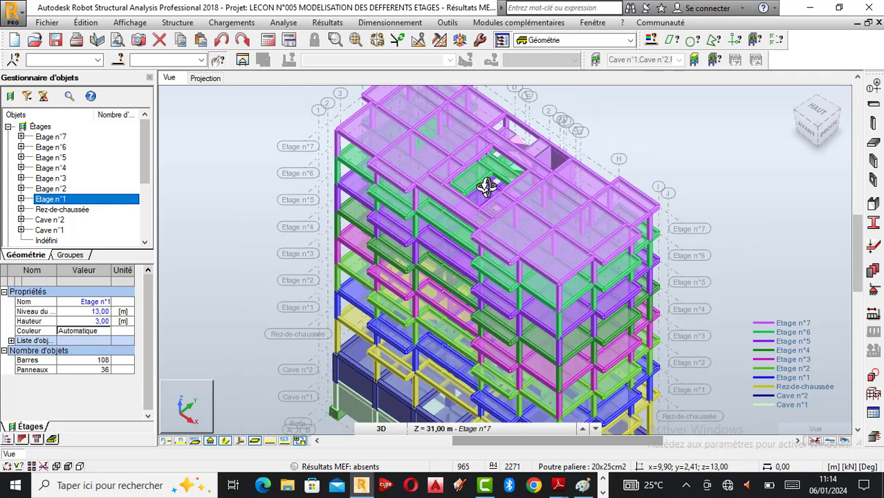
scroll(486, 186, down, 1)
scroll(487, 193, down, 1)
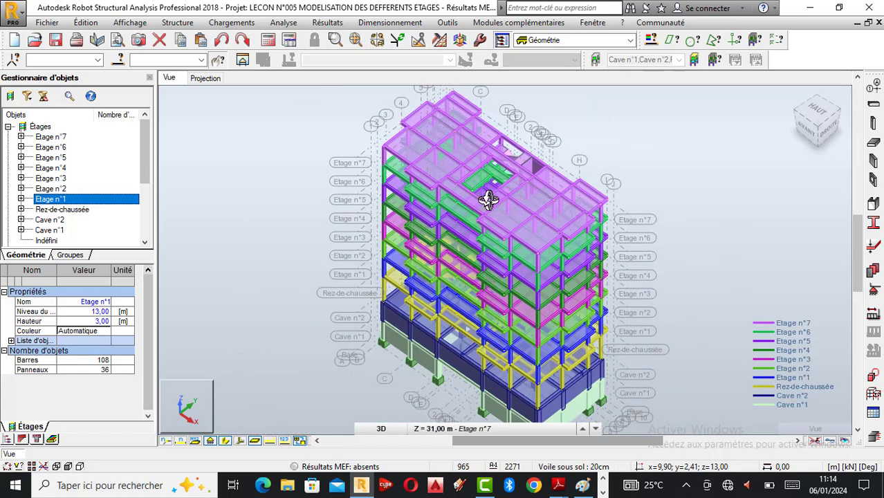
Inspect the central opening through Etage n°7 and the cantilevered slabs of the storeys below from the front-right corner
scroll(466, 238, up, 2)
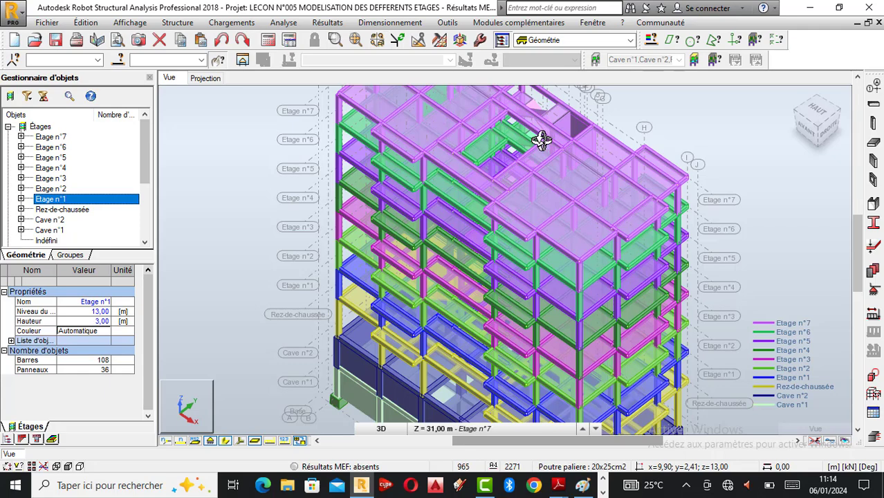
scroll(526, 150, down, 1)
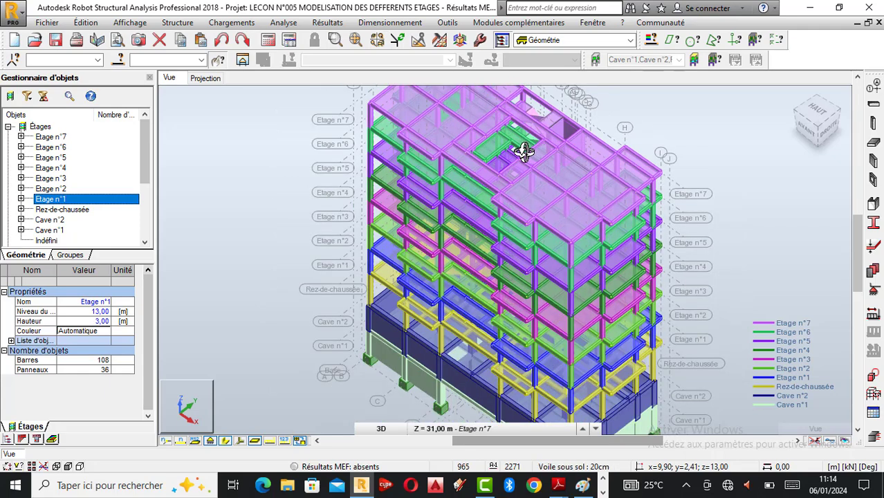
scroll(527, 203, down, 1)
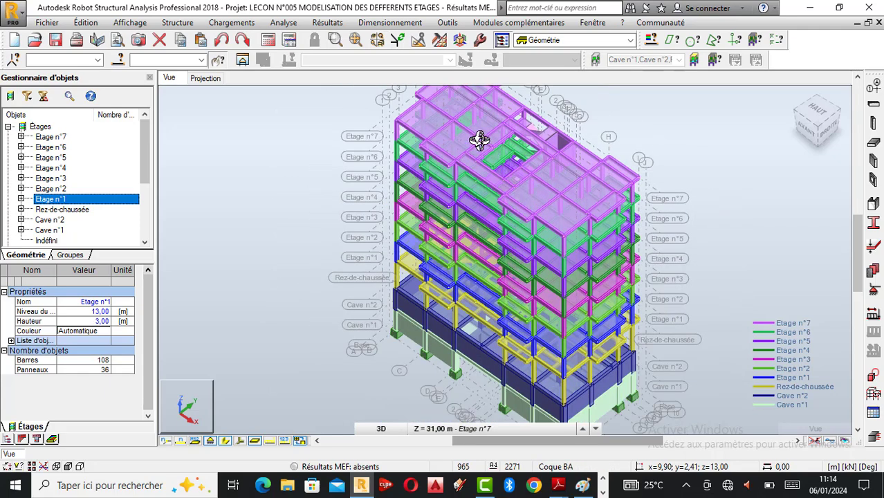
scroll(479, 139, up, 1)
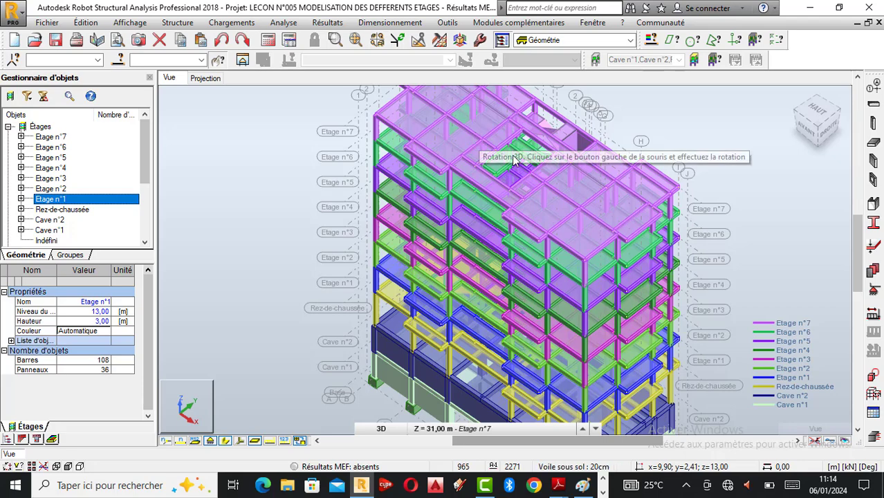
scroll(501, 148, up, 1)
scroll(505, 147, up, 1)
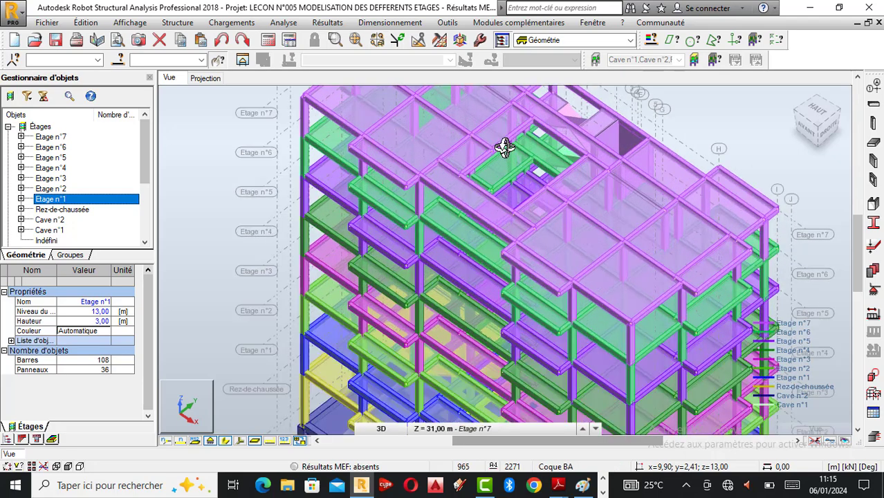
scroll(504, 146, down, 1)
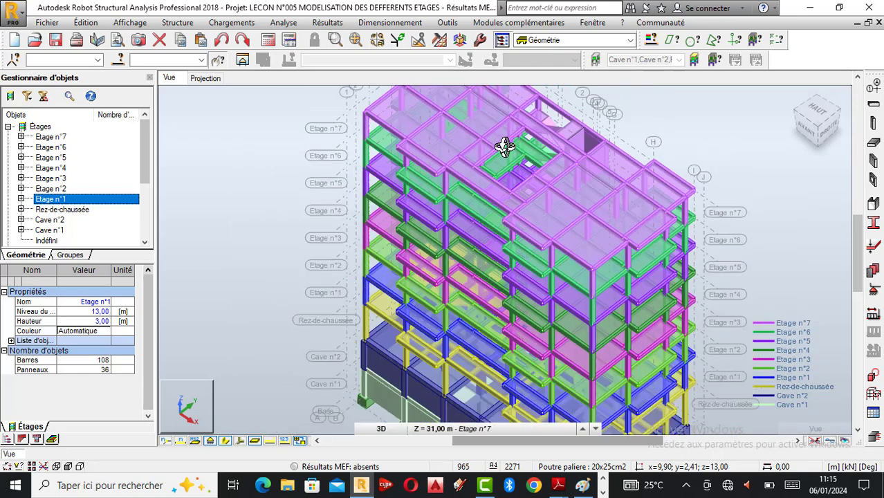
scroll(504, 147, down, 1)
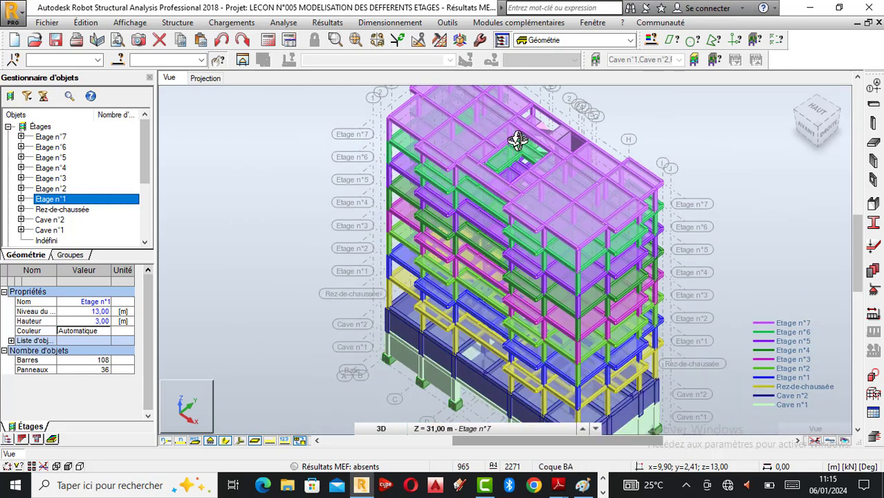
scroll(460, 148, down, 1)
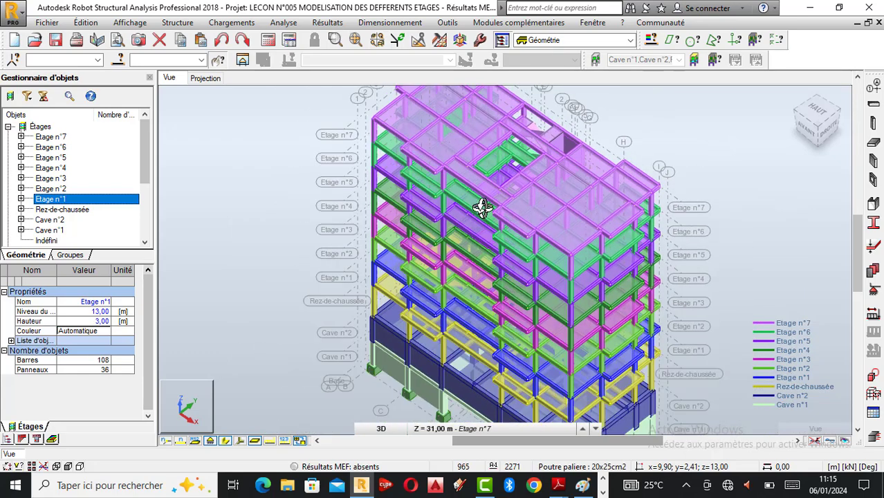
scroll(490, 166, up, 1)
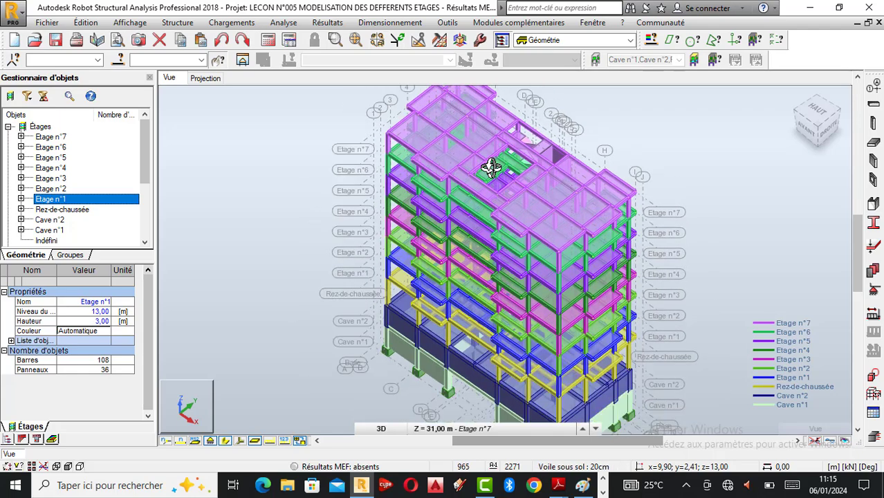
scroll(490, 166, down, 1)
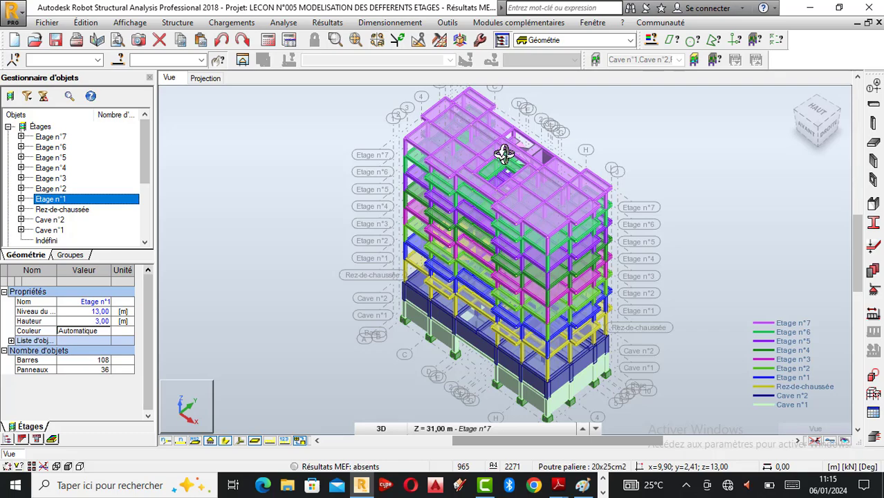
scroll(504, 153, up, 1)
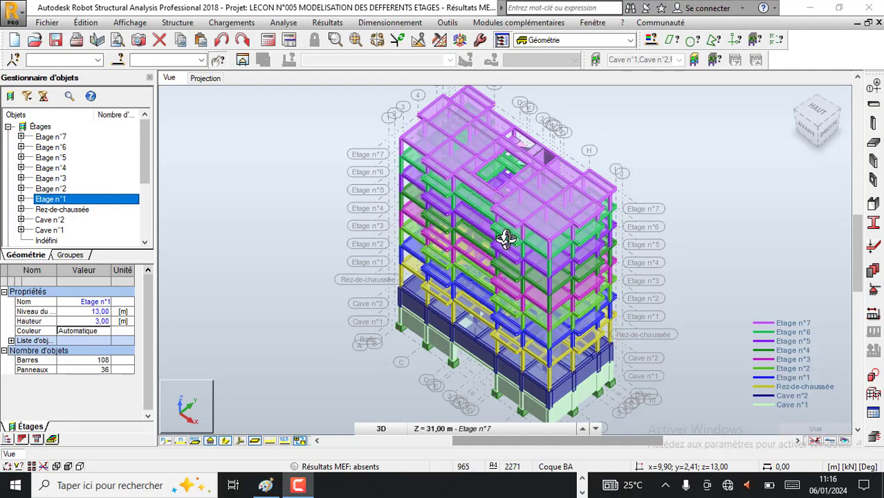
scroll(504, 239, up, 4)
scroll(512, 201, down, 3)
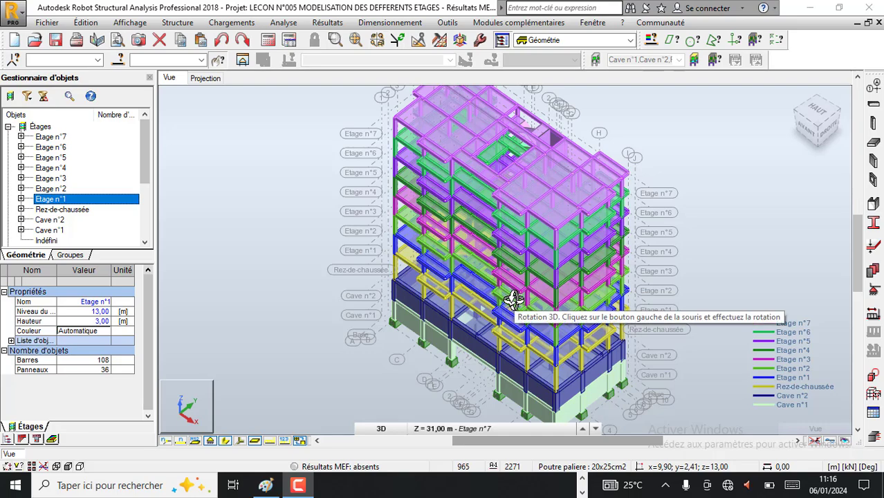
drag(512, 299, 517, 249)
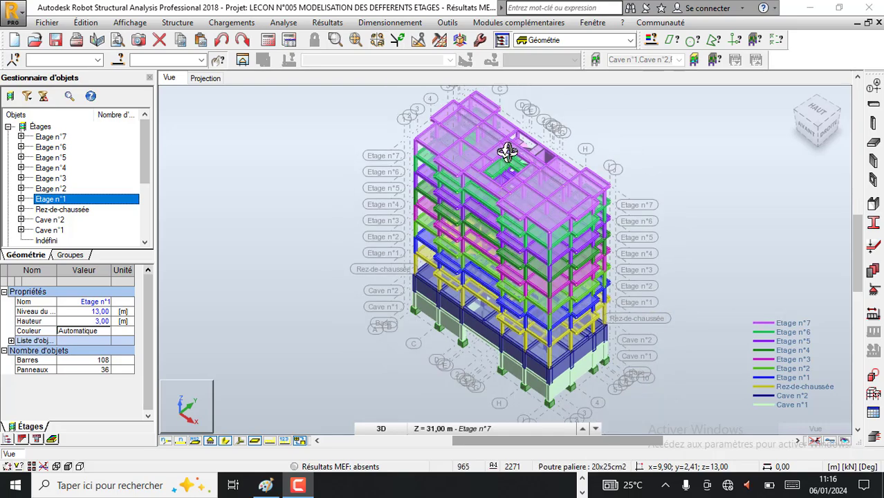
scroll(507, 152, up, 1)
scroll(507, 153, up, 1)
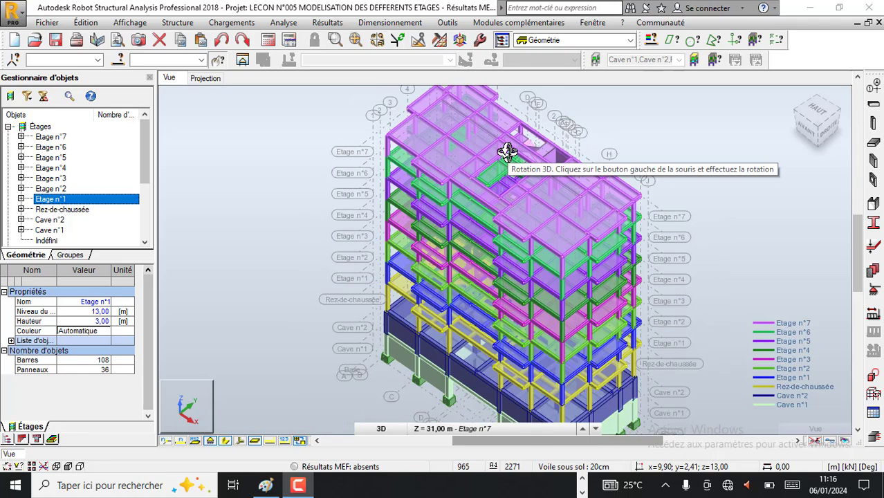
scroll(507, 152, down, 1)
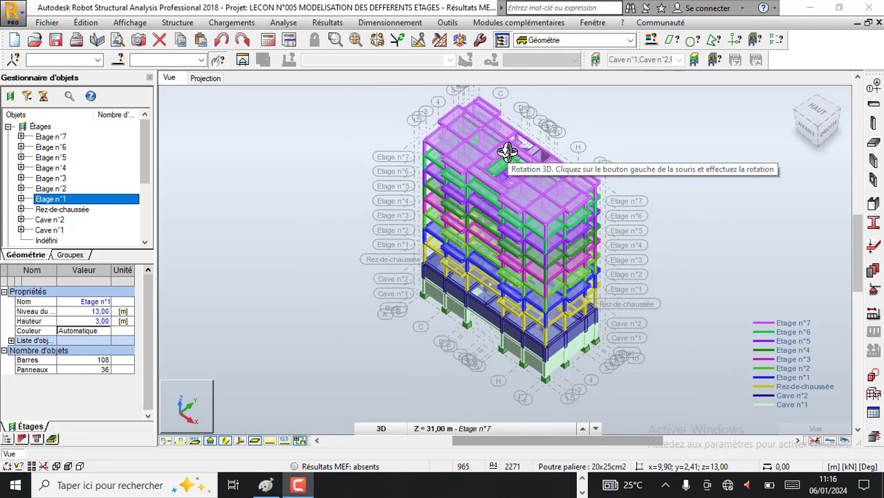
scroll(507, 152, up, 1)
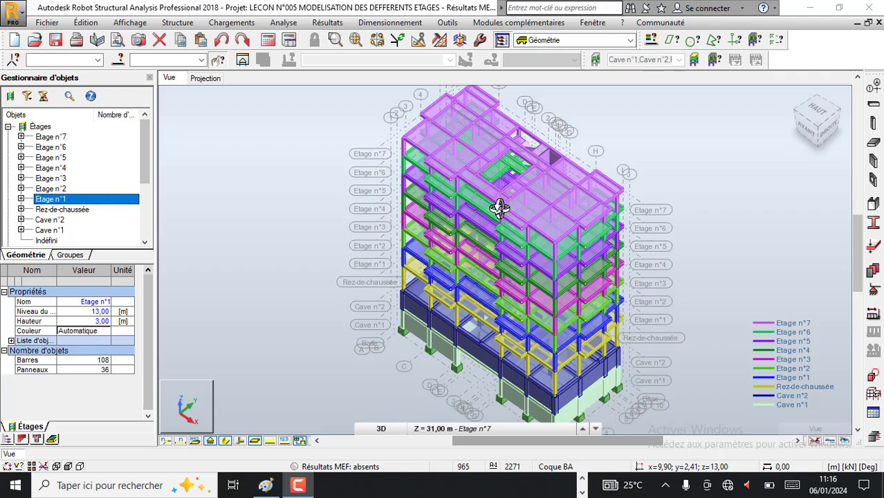
Turn the model to its rear-left corner and inspect the wall core and staircase flights up to Etage n°7
shift+middle_drag(499, 207, 637, 217)
scroll(465, 170, up, 2)
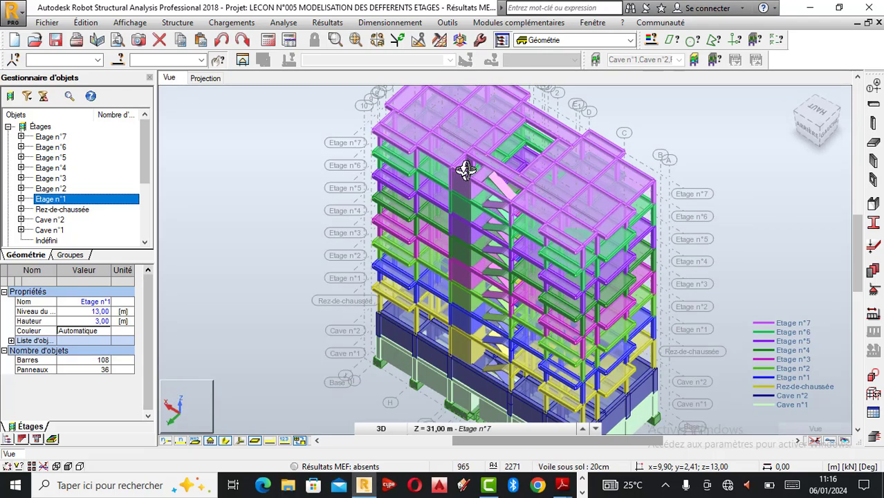
scroll(467, 173, down, 1)
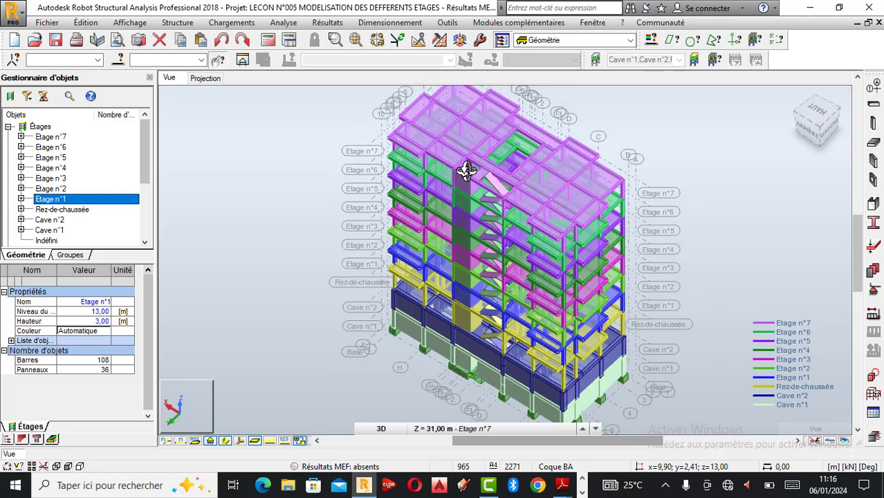
scroll(467, 168, up, 1)
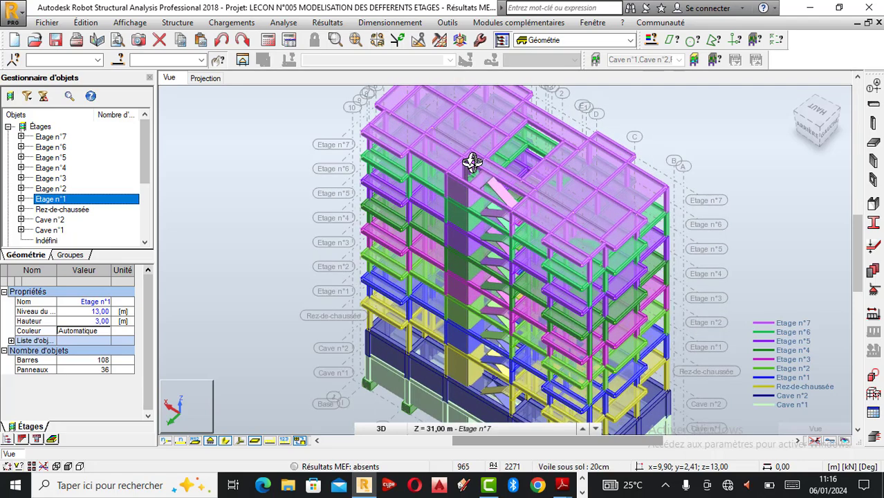
scroll(465, 194, up, 1)
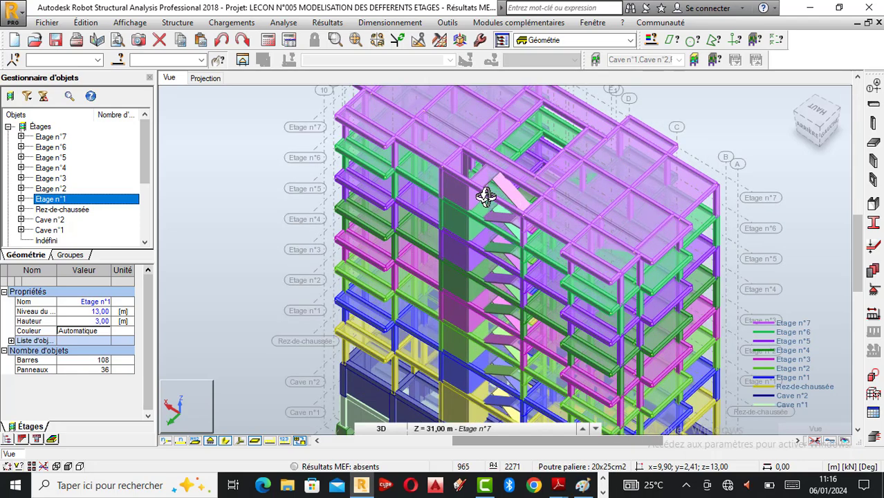
scroll(486, 196, down, 1)
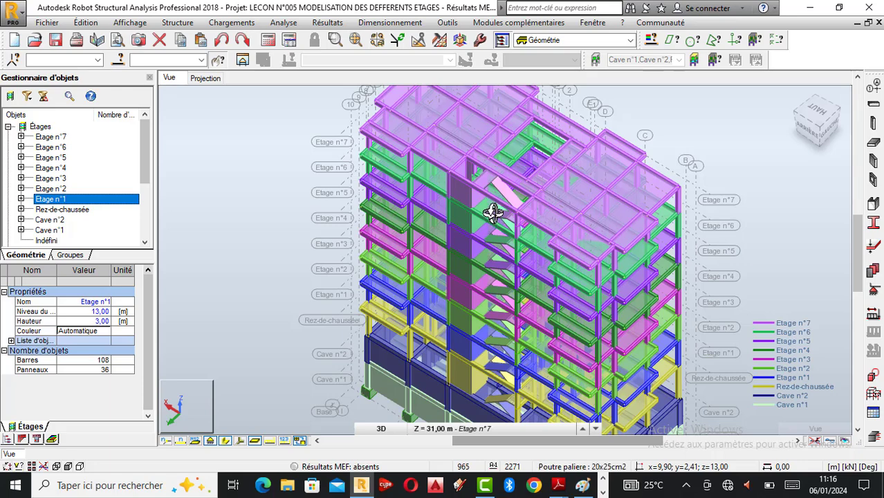
Examine the rear-left corner of the building, from the Cave n°1 footings to the Etage n°7 slabs and beams
scroll(491, 182, down, 1)
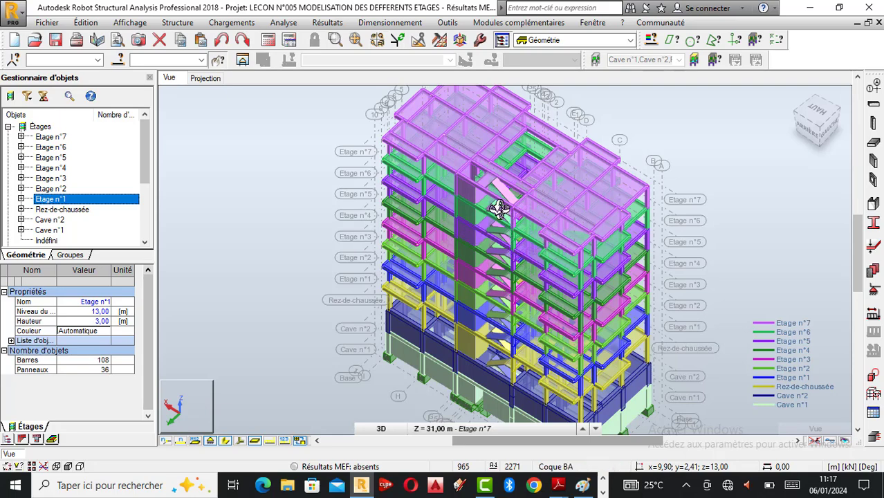
scroll(498, 209, up, 1)
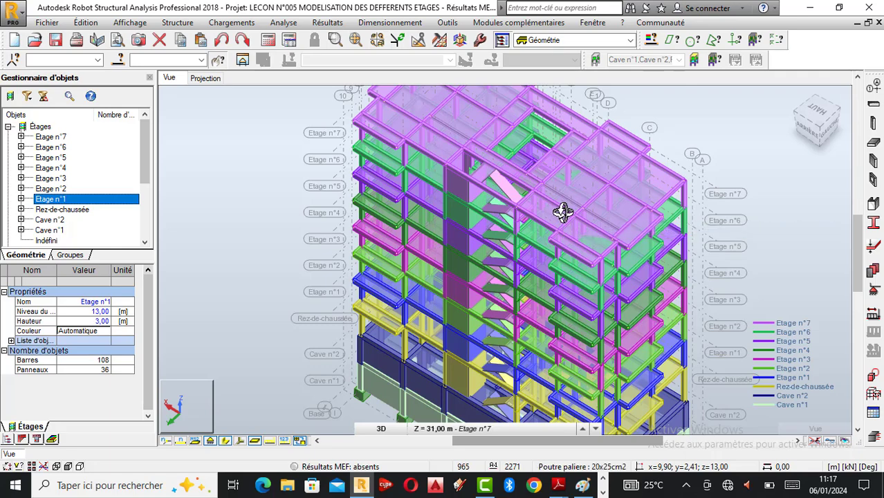
drag(562, 212, 502, 198)
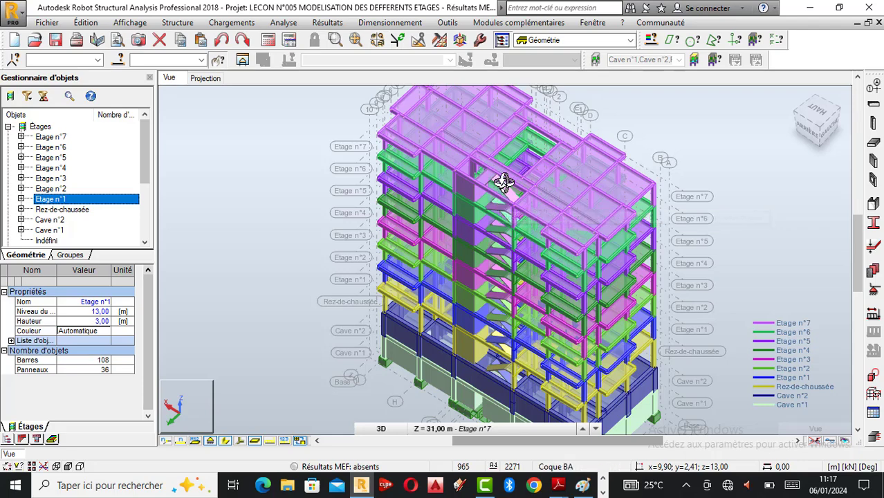
drag(509, 178, 510, 177)
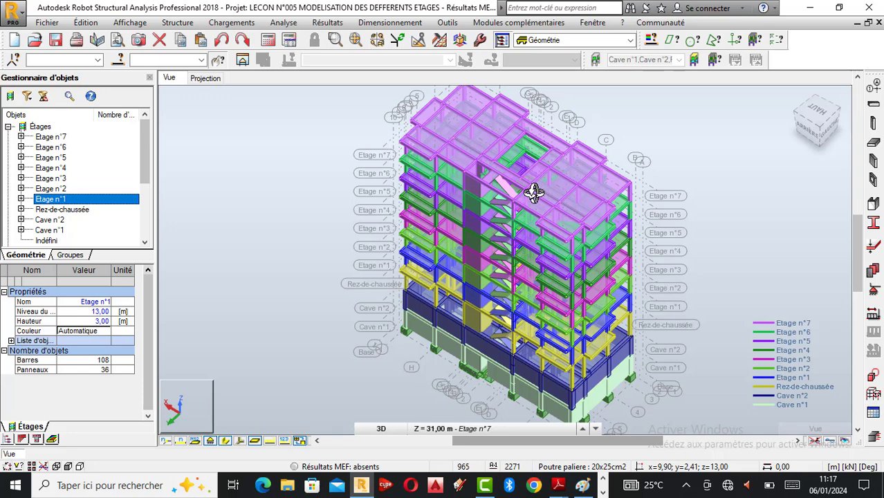
scroll(532, 190, up, 1)
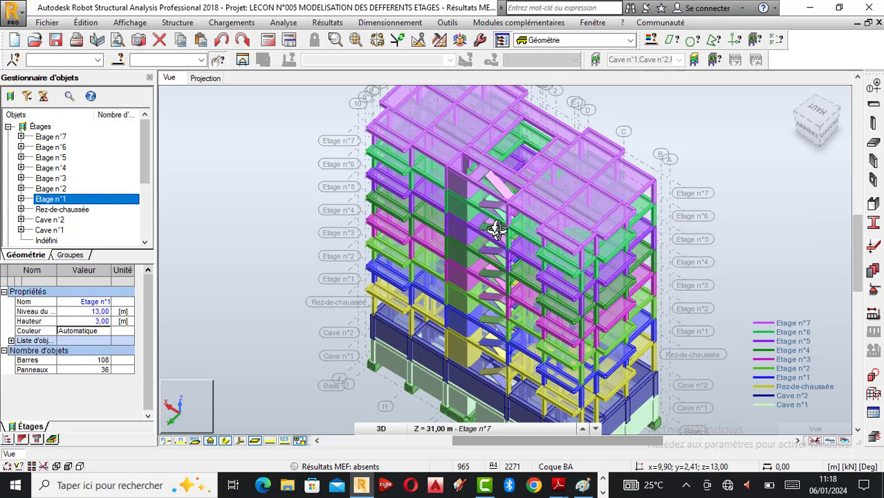
Turn the model to its front-right corner and inspect the cantilevered slabs and beams from Rez-de-chaussée to Etage n°7
drag(494, 215, 456, 153)
scroll(457, 153, up, 5)
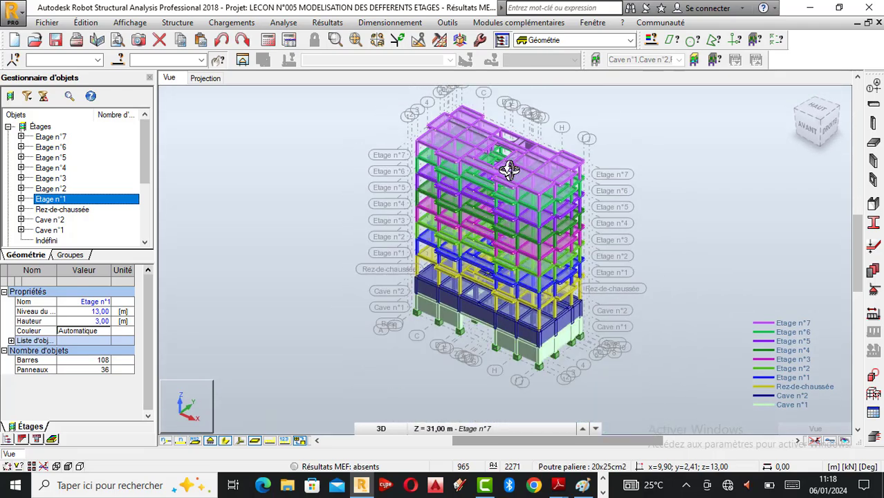
scroll(505, 186, down, 2)
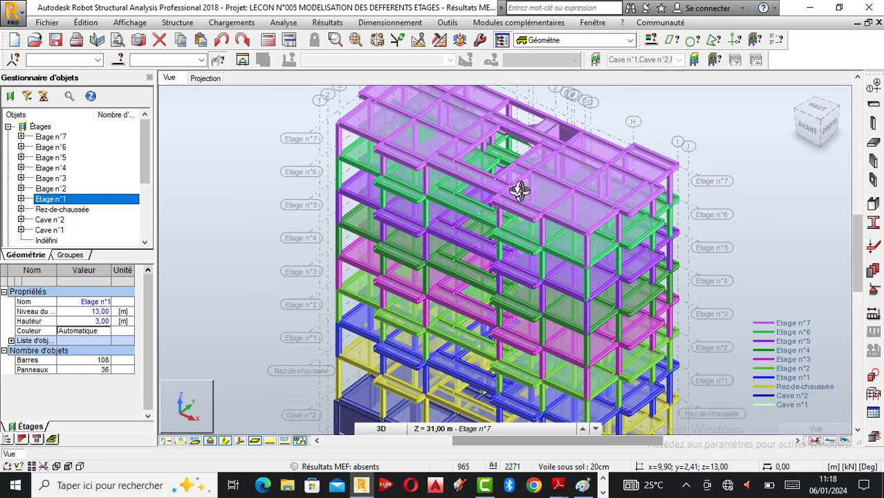
scroll(498, 172, up, 1)
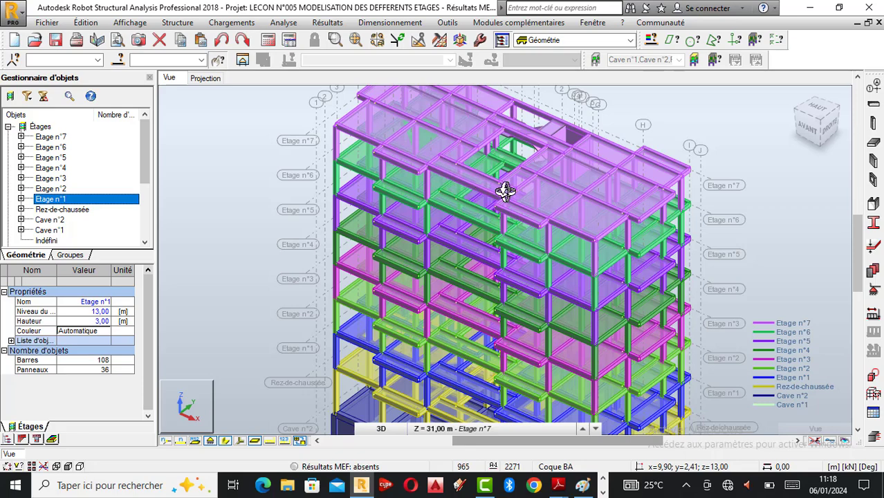
drag(505, 191, 462, 247)
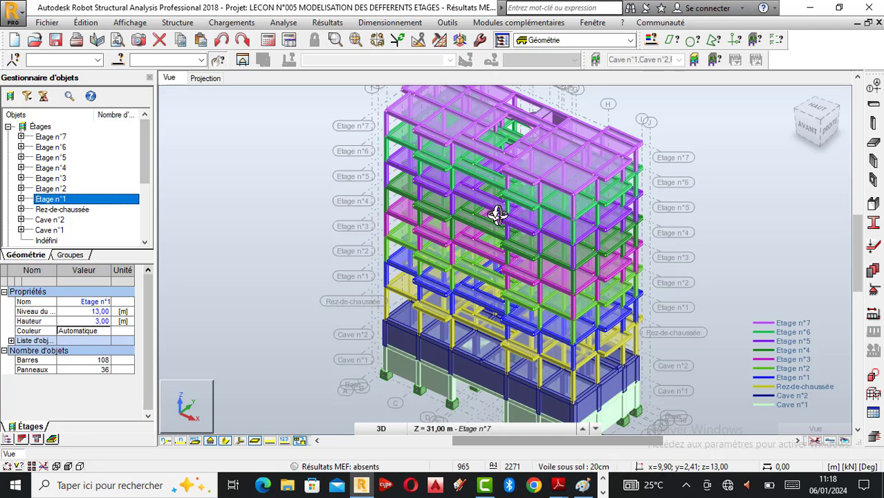
drag(496, 219, 497, 223)
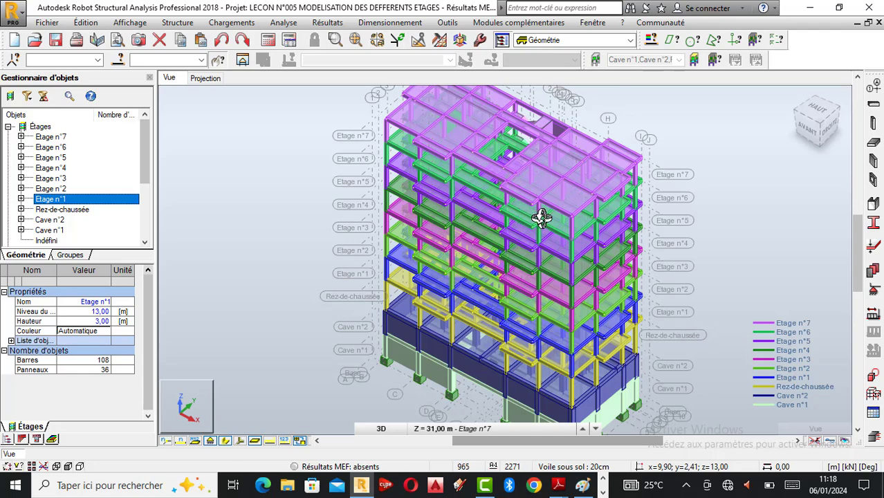
Turn the model by its front-left corner to the rear-right corner and inspect the staircase flights, wall core and central opening
drag(535, 213, 588, 226)
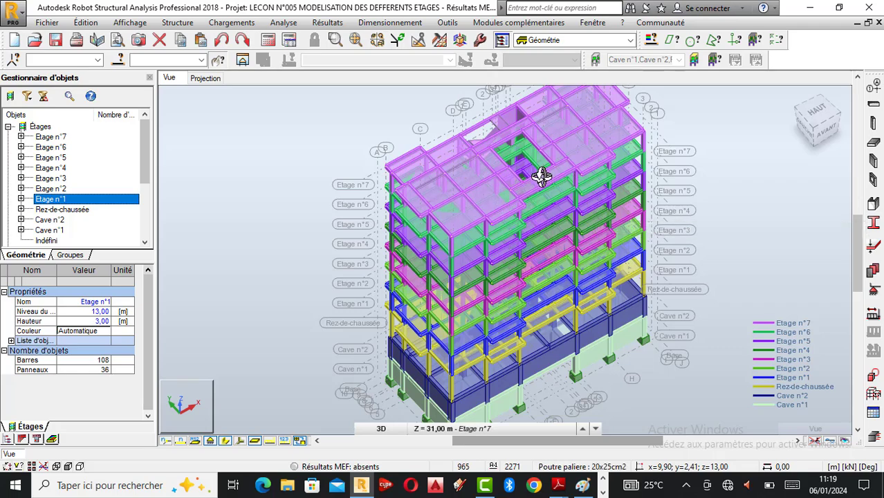
drag(542, 176, 450, 233)
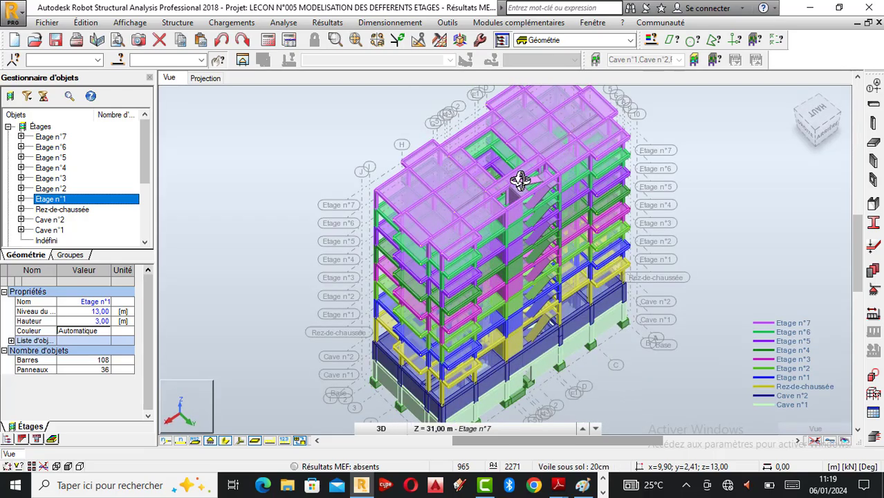
scroll(519, 181, up, 2)
scroll(519, 192, down, 2)
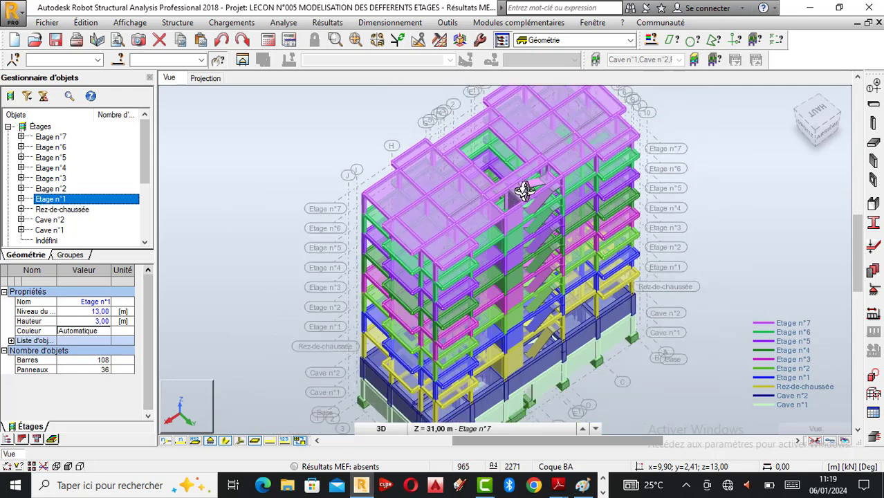
scroll(497, 169, up, 1)
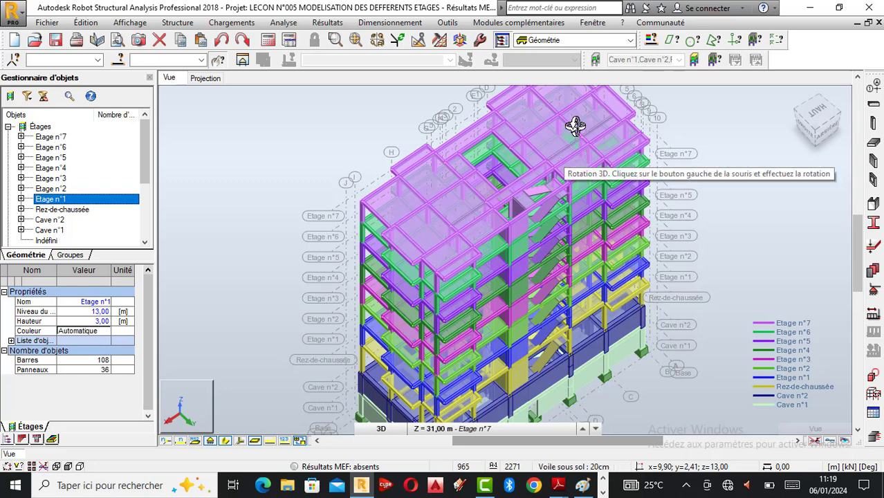
scroll(526, 200, up, 2)
scroll(534, 196, up, 1)
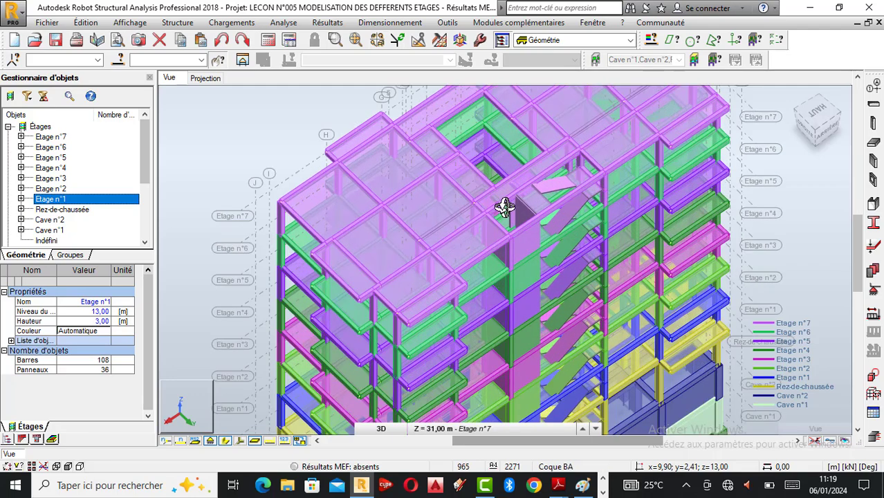
scroll(498, 189, down, 1)
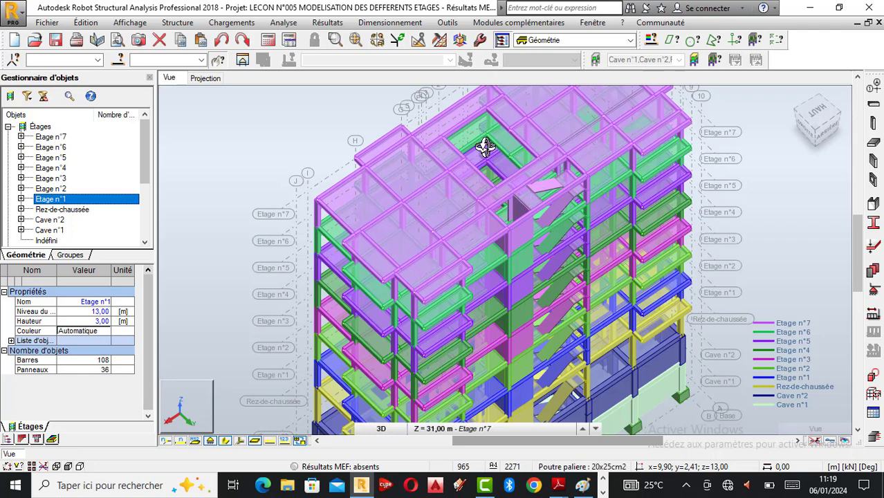
scroll(488, 179, down, 1)
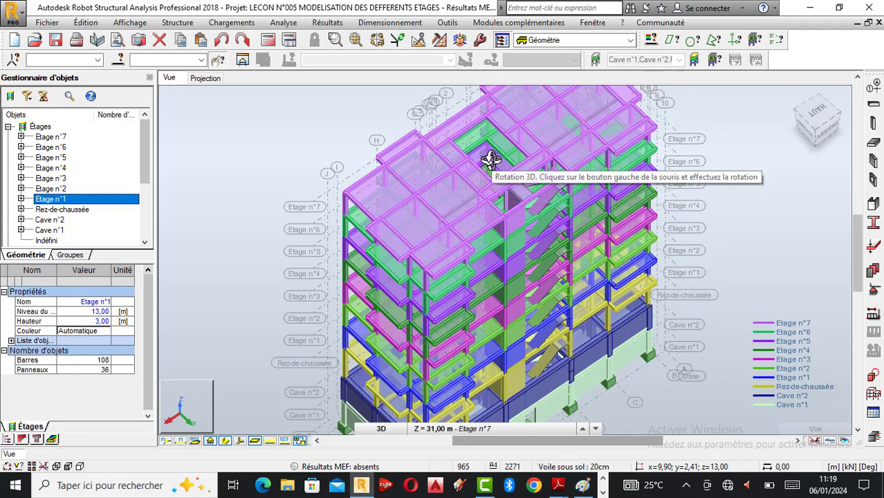
drag(488, 158, 510, 170)
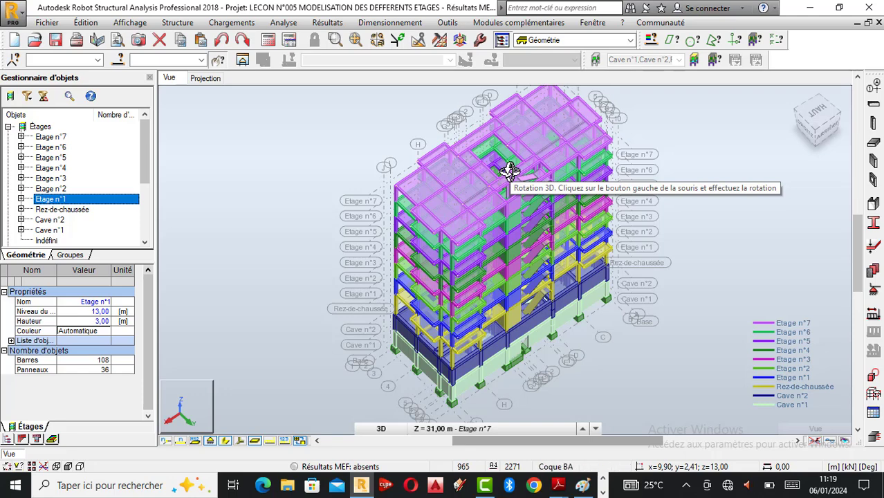
Turn the model through its front-right corner to the front-left corner, examining the front façade and the Etage n°7 opening
drag(509, 187, 566, 199)
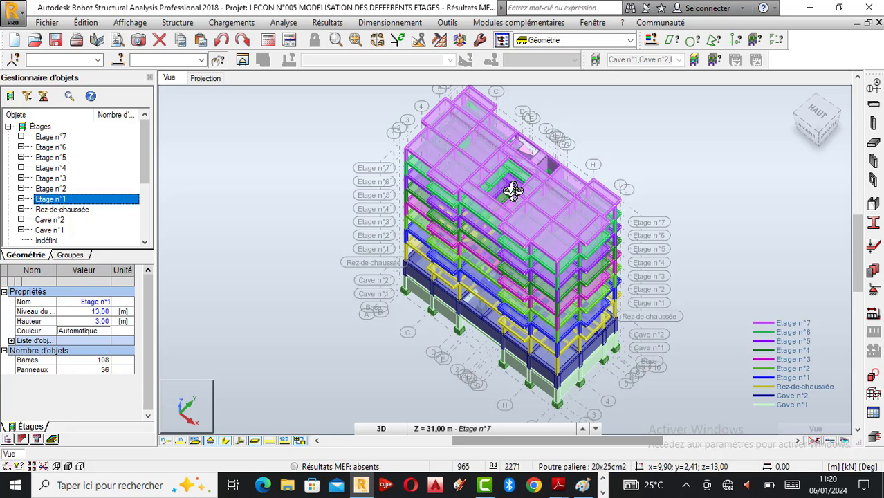
scroll(516, 188, up, 1)
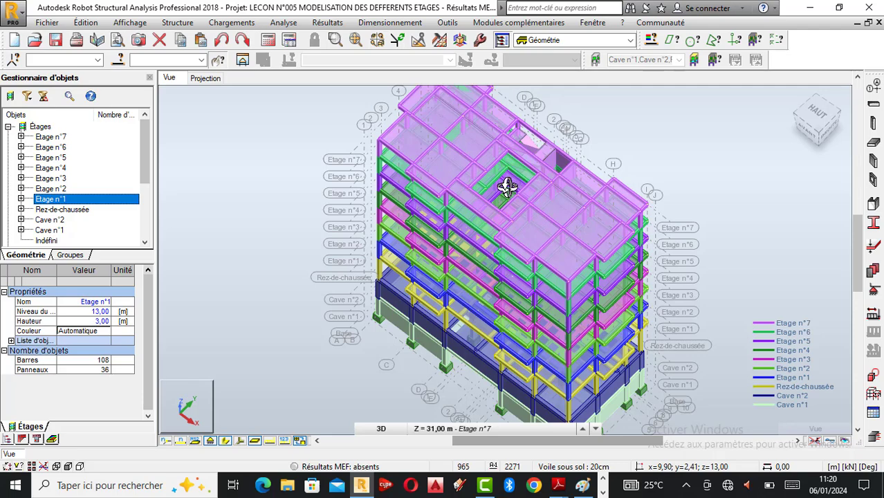
drag(559, 257, 608, 241)
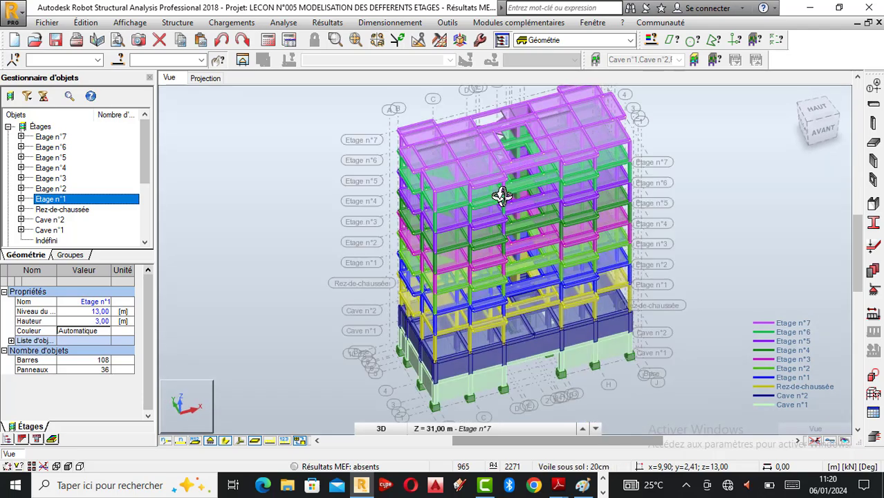
drag(501, 196, 567, 180)
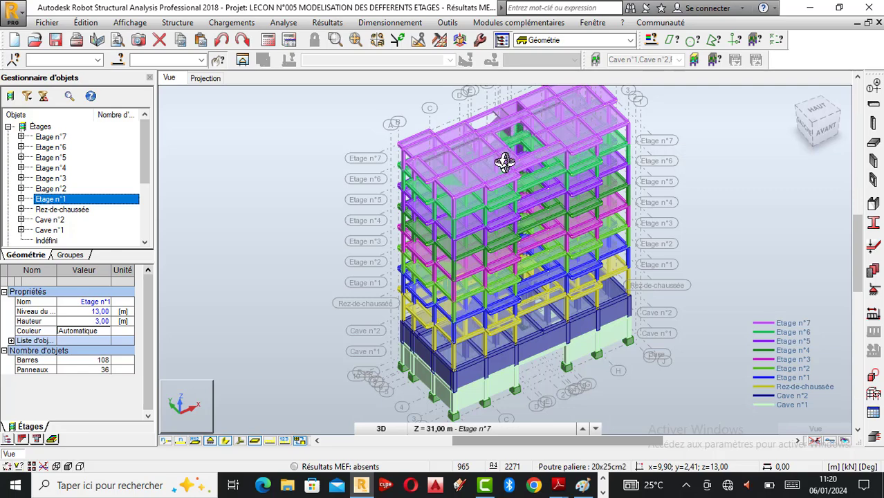
drag(505, 162, 517, 160)
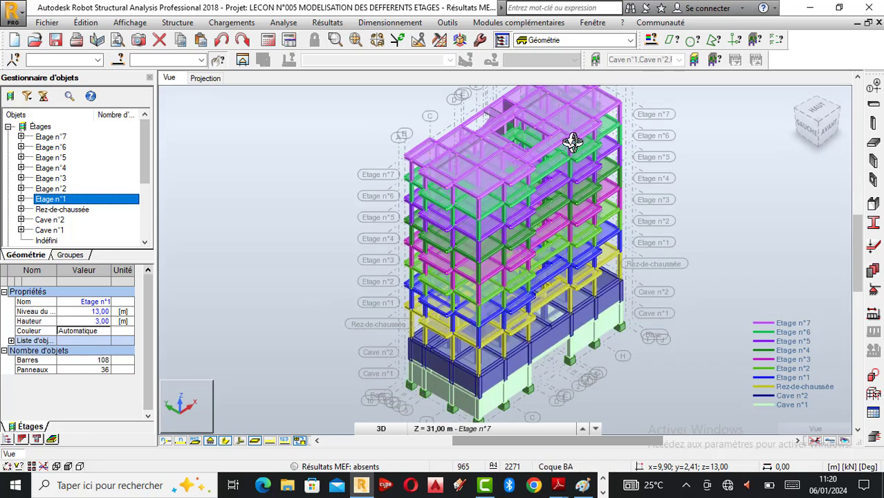
drag(564, 142, 547, 145)
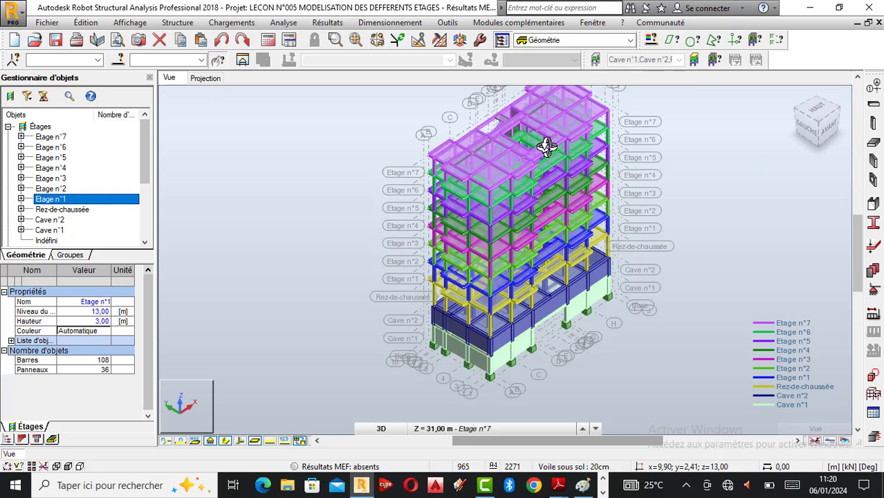
drag(549, 144, 503, 157)
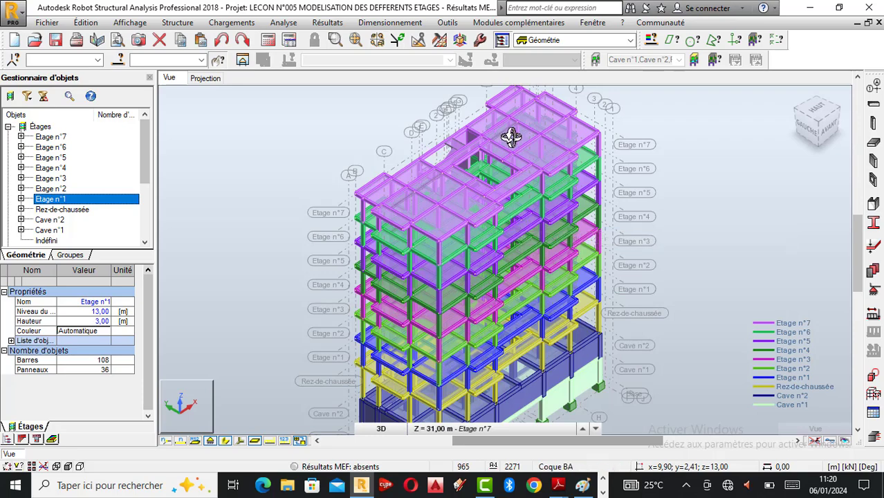
Inspect the upper storeys around the central opening and the overall building from the front-left corner
scroll(512, 138, down, 1)
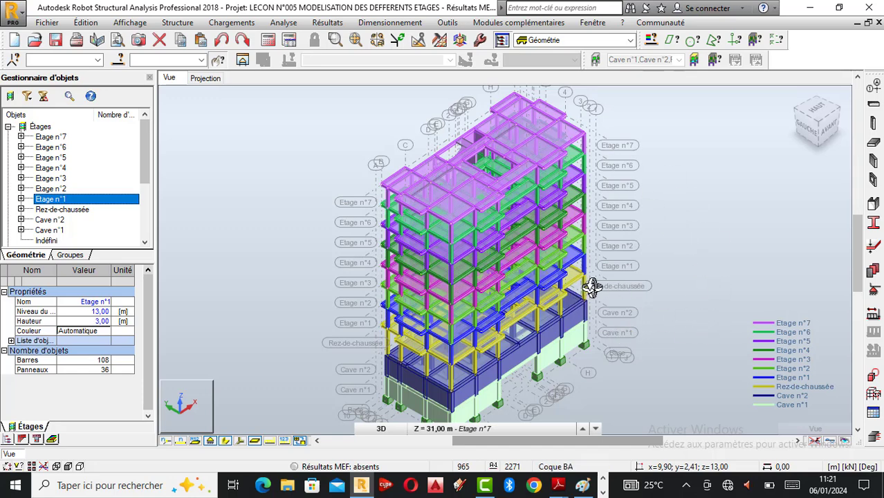
scroll(504, 200, down, 3)
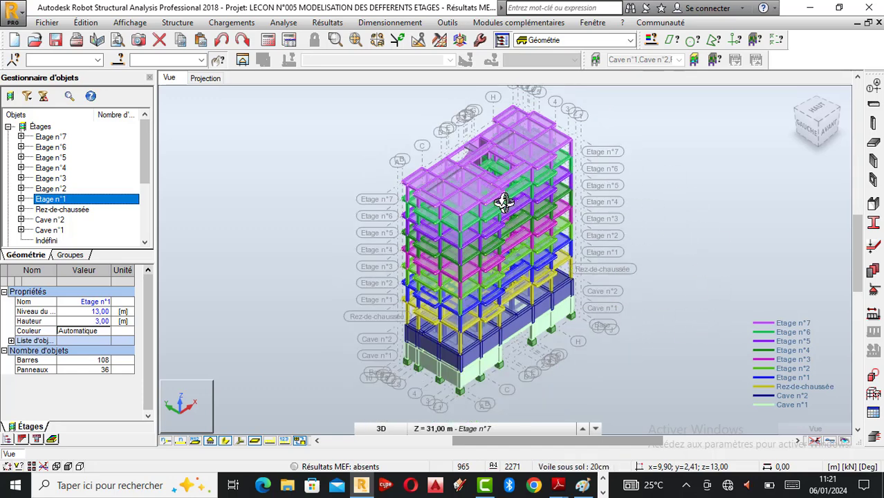
scroll(505, 202, up, 4)
scroll(503, 165, up, 2)
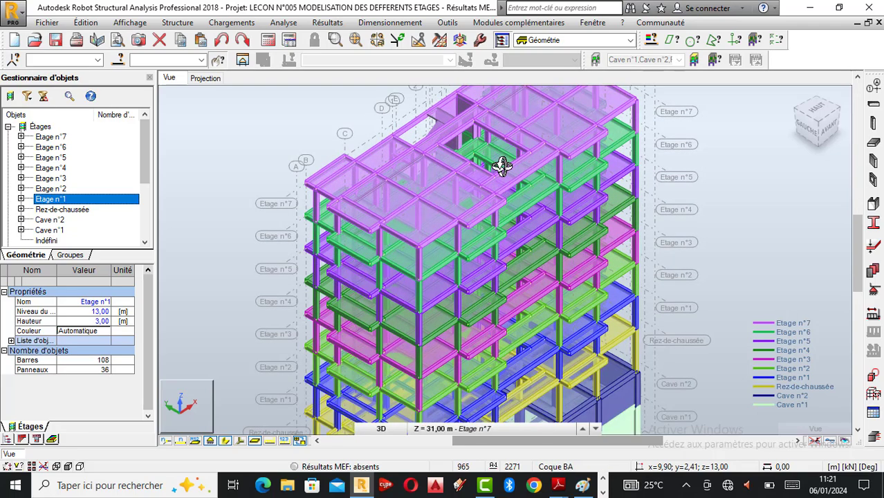
scroll(502, 166, down, 3)
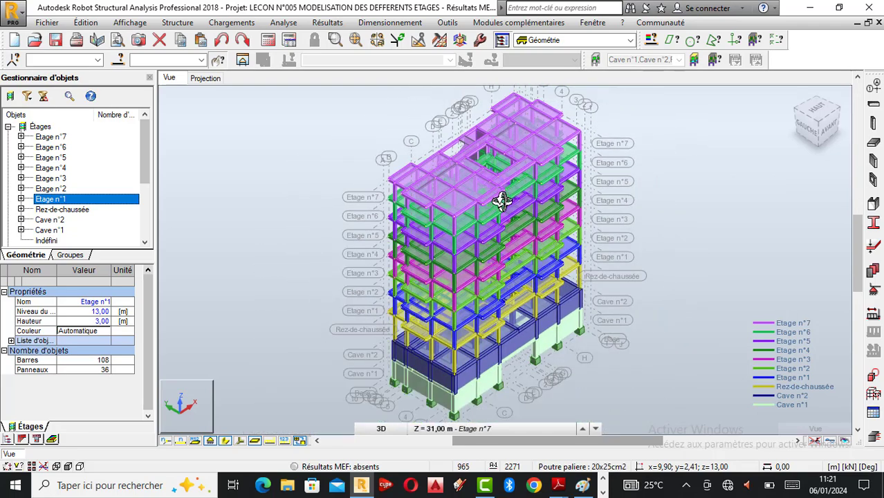
scroll(494, 209, up, 1)
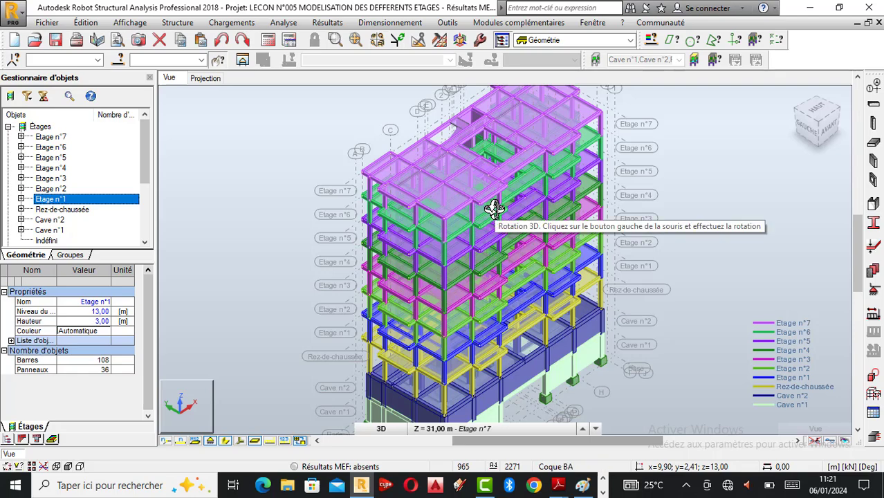
scroll(494, 209, down, 1)
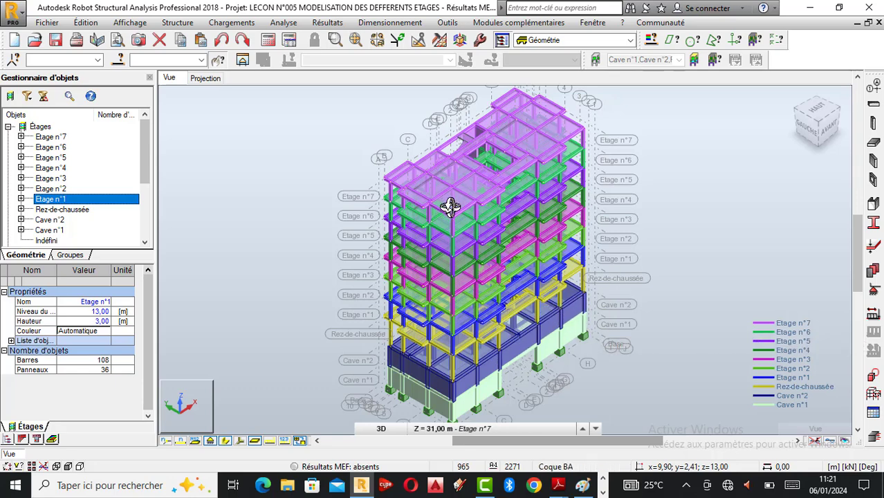
scroll(450, 203, up, 1)
scroll(490, 252, down, 1)
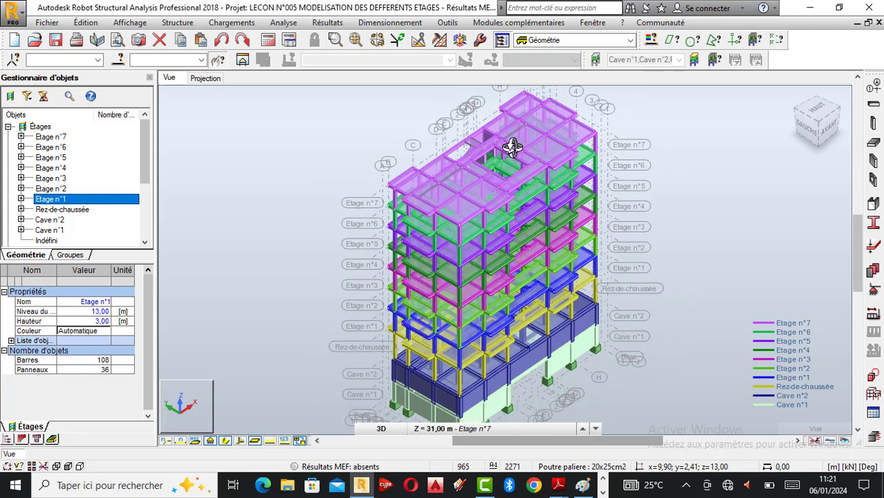
scroll(512, 146, up, 1)
scroll(506, 153, down, 1)
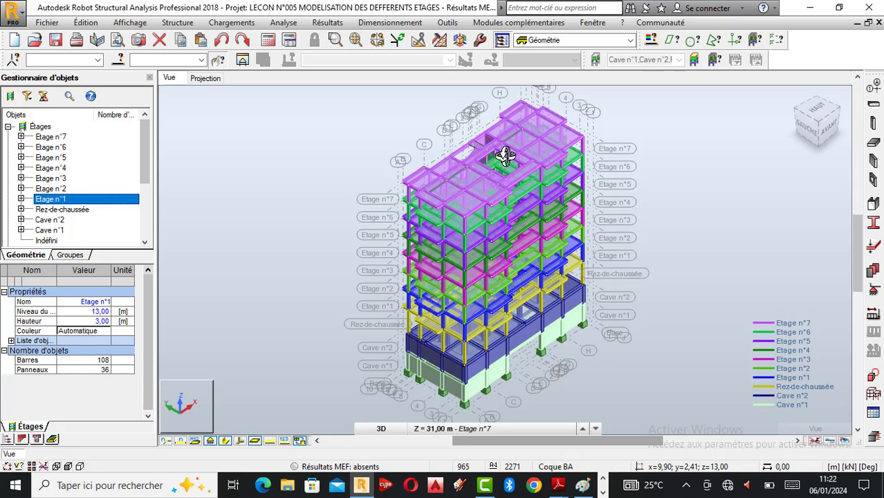
scroll(505, 156, up, 1)
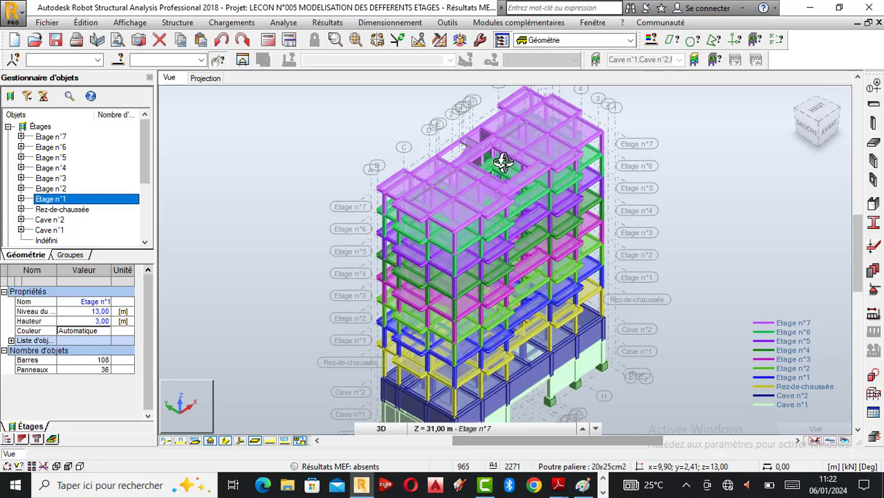
scroll(500, 170, up, 1)
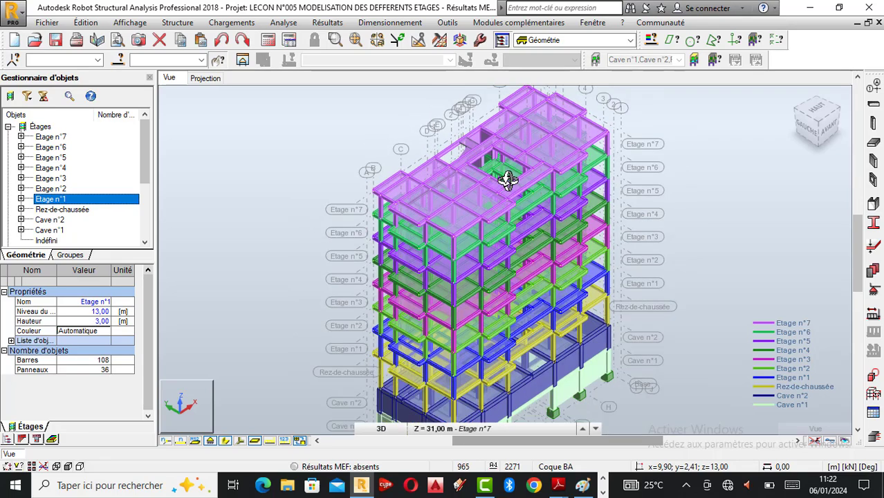
Inspect the façades and the central opening below Etage n°7 from the front-left corner of the building
scroll(507, 181, down, 1)
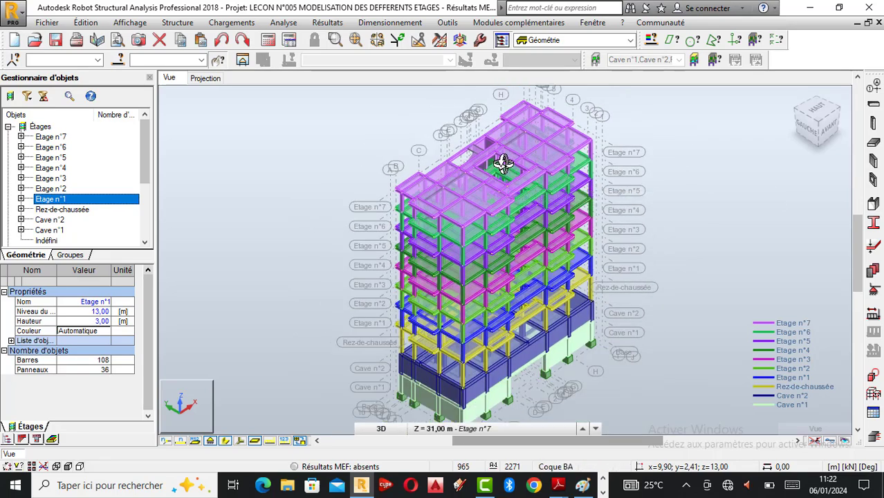
drag(504, 166, 503, 191)
scroll(503, 191, up, 1)
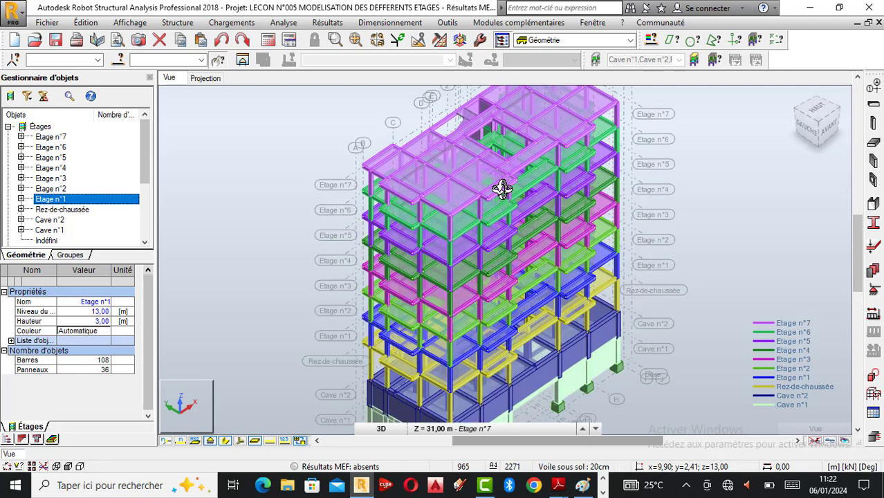
scroll(526, 142, up, 1)
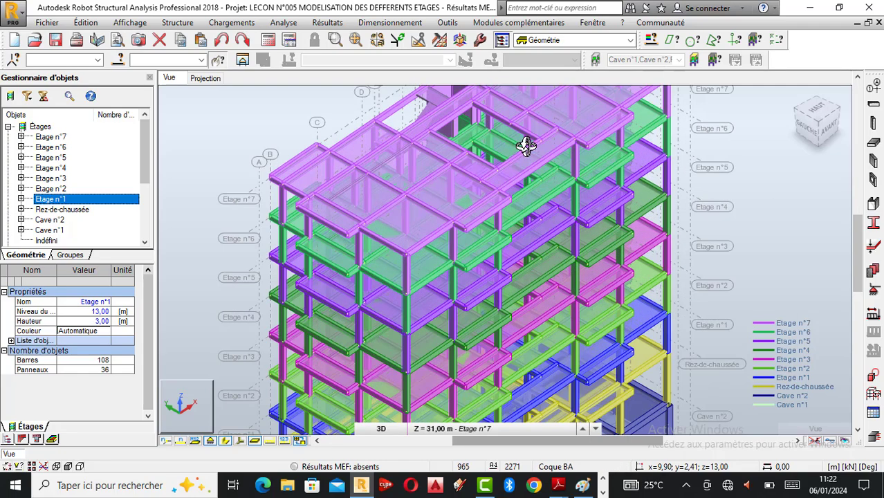
scroll(515, 160, down, 1)
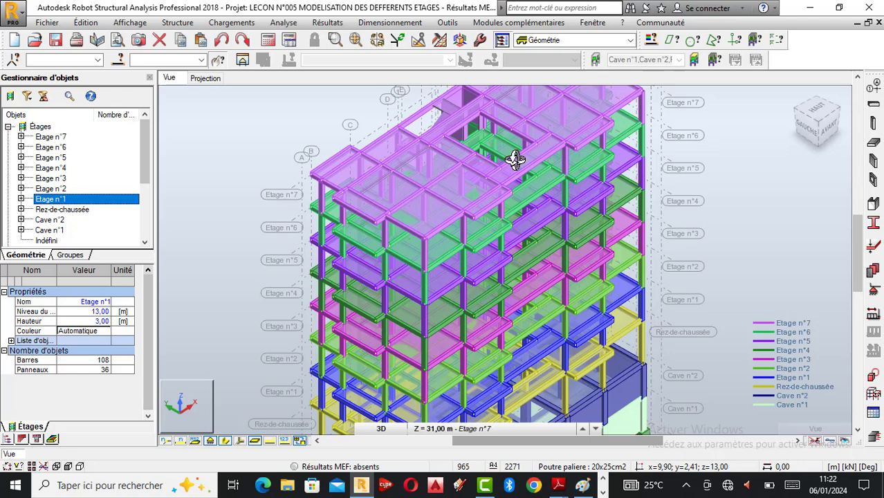
scroll(514, 157, down, 1)
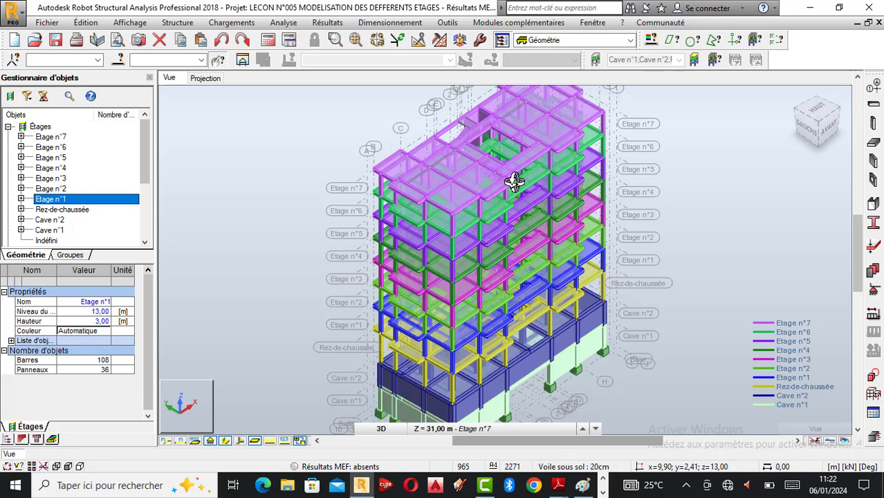
Turn the model to its rear-left corner and inspect the staircase flights and wall core across the storeys
drag(476, 229, 562, 237)
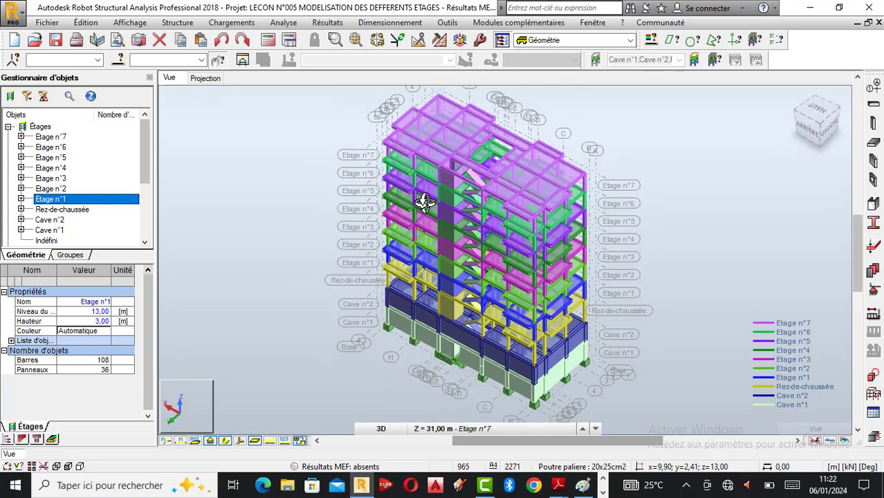
scroll(425, 202, up, 1)
scroll(495, 194, down, 1)
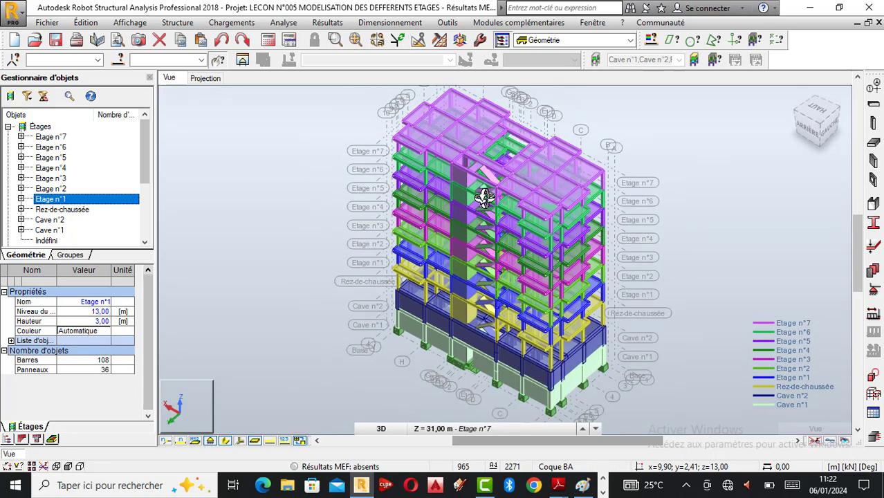
scroll(473, 211, up, 3)
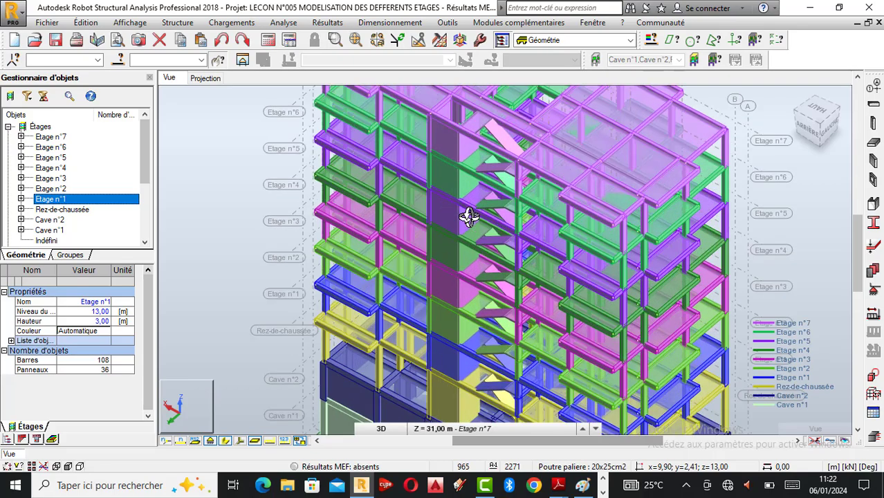
scroll(503, 191, down, 4)
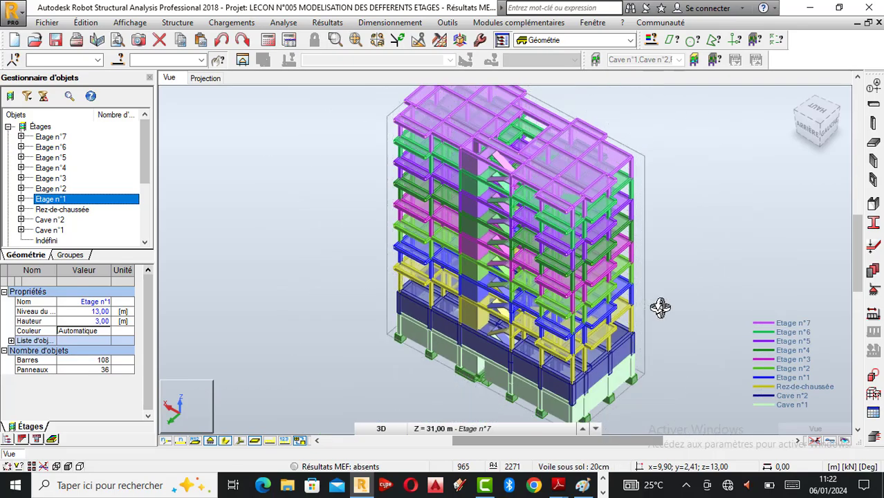
Turn the model back to its front-left corner and view the whole building from the footings to Etage n°7
shift+middle_drag(660, 308, 588, 287)
scroll(587, 283, up, 1)
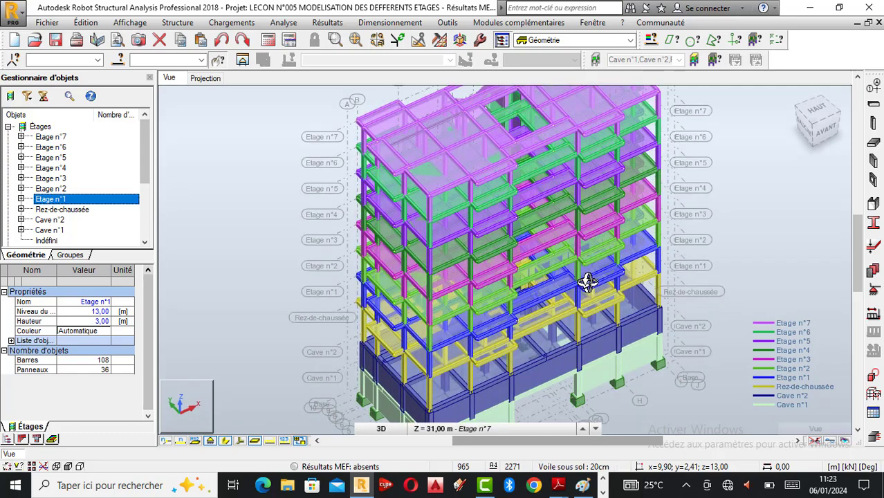
scroll(507, 270, down, 2)
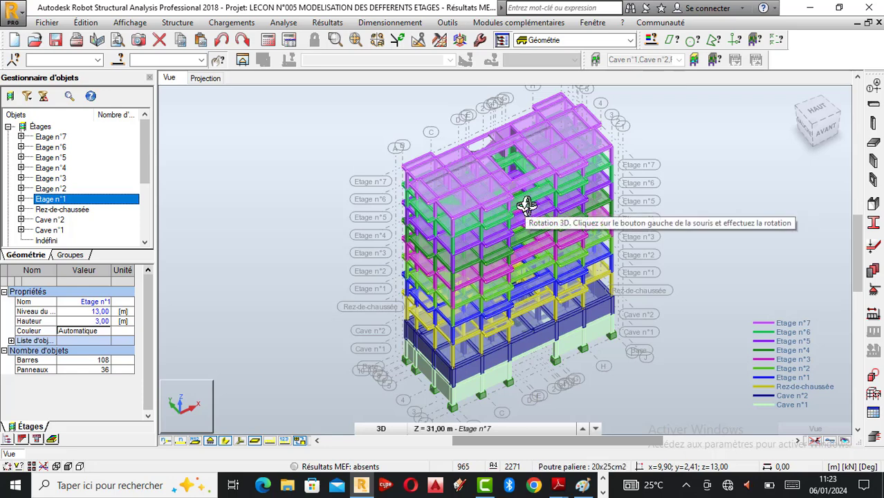
scroll(528, 206, up, 1)
scroll(527, 206, down, 1)
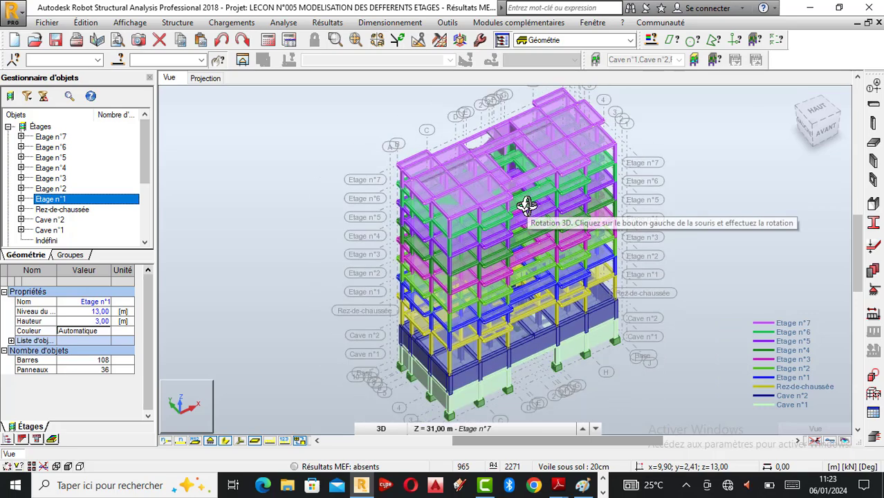
scroll(528, 207, down, 1)
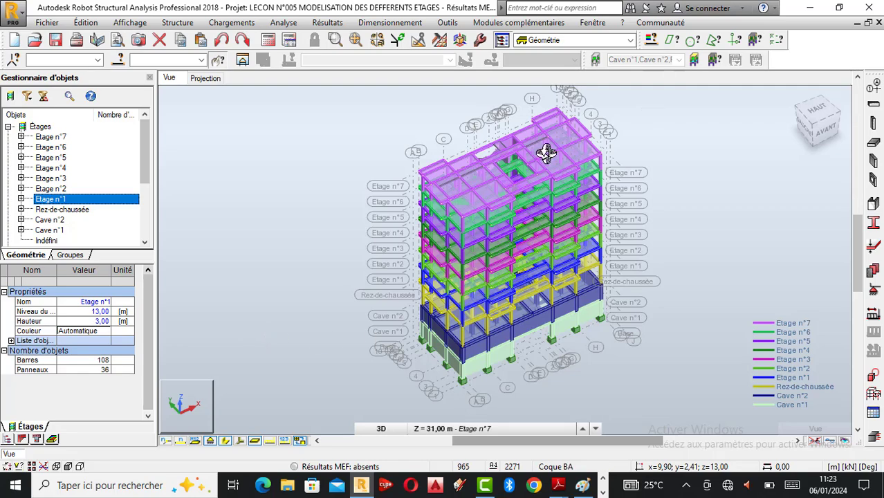
Examine the Etage n°7 slabs, beams and openings up close and within the overall building from the front-left corner
scroll(539, 173, up, 2)
scroll(537, 170, up, 1)
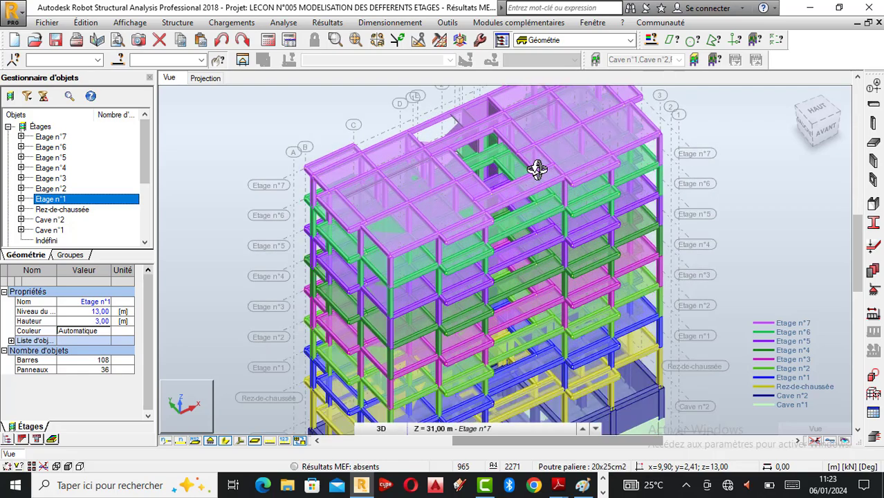
scroll(527, 163, down, 2)
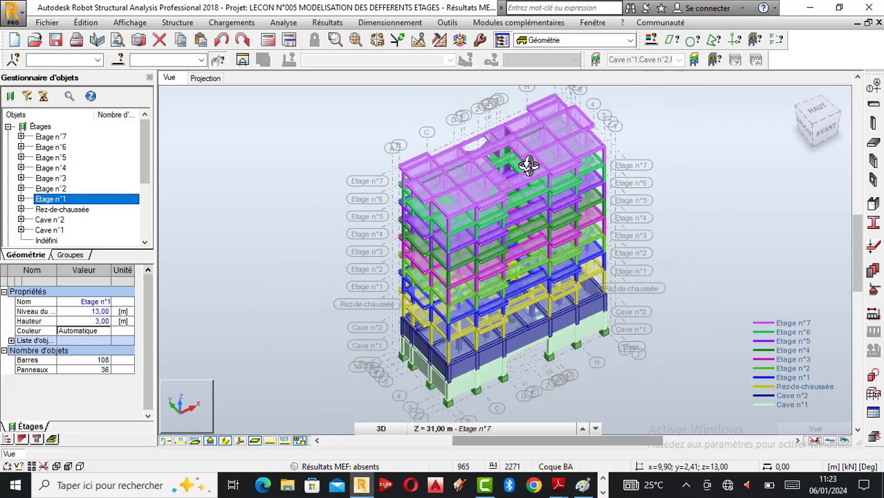
scroll(518, 171, down, 3)
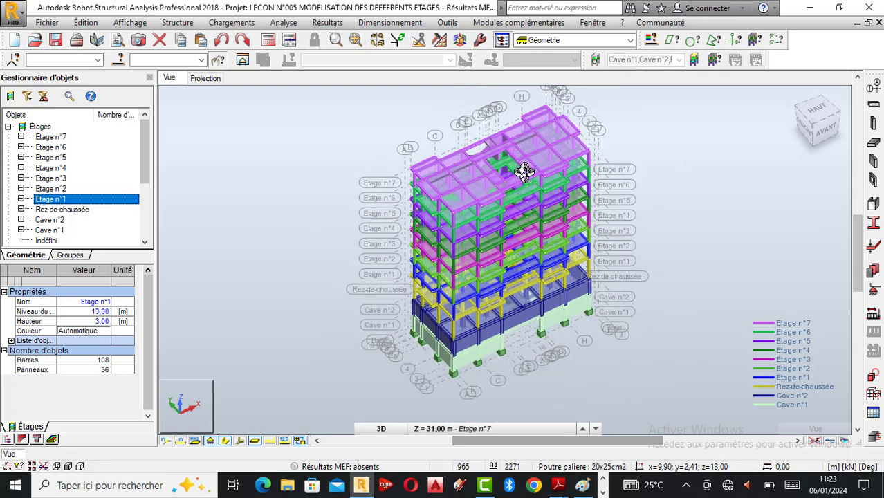
scroll(529, 172, up, 2)
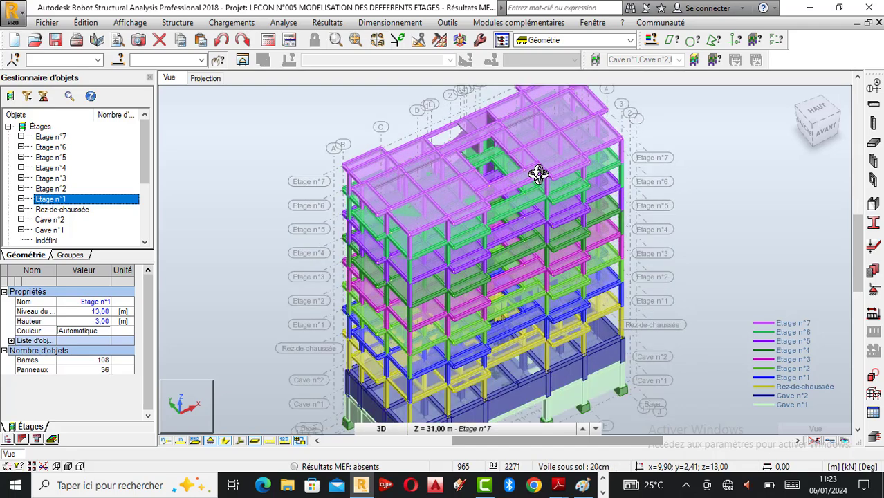
scroll(461, 209, up, 2)
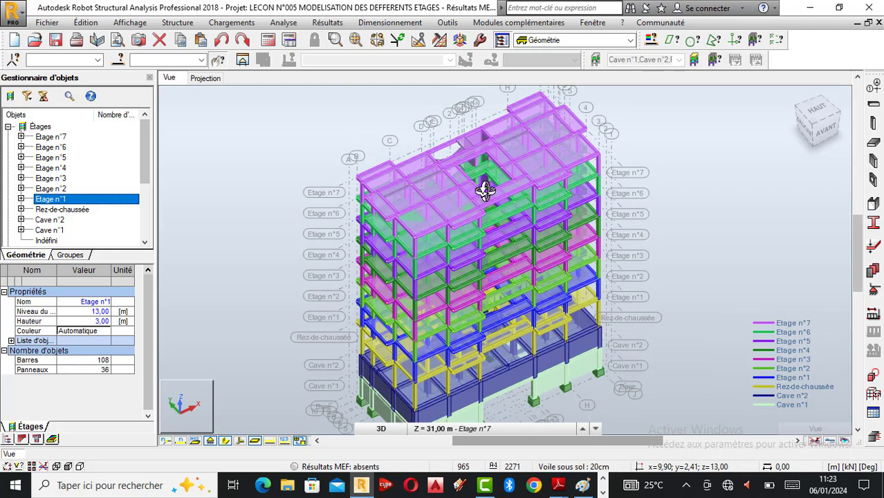
scroll(456, 218, down, 1)
scroll(490, 193, up, 2)
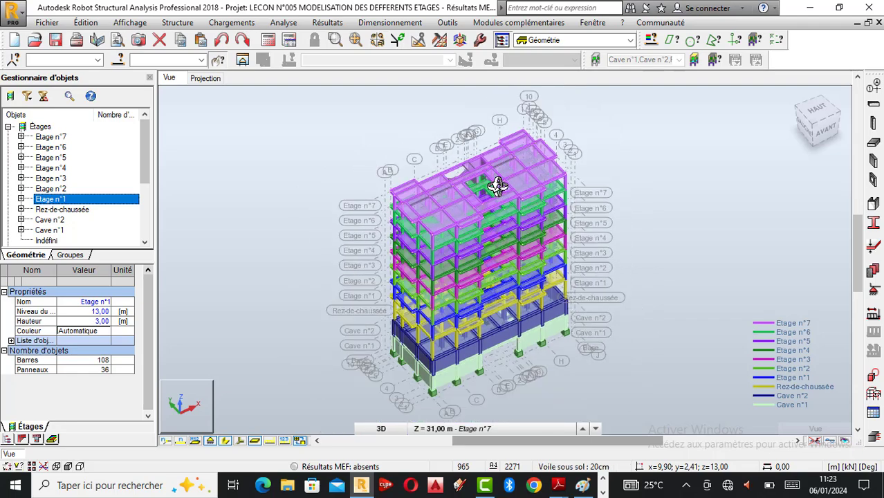
scroll(498, 185, up, 1)
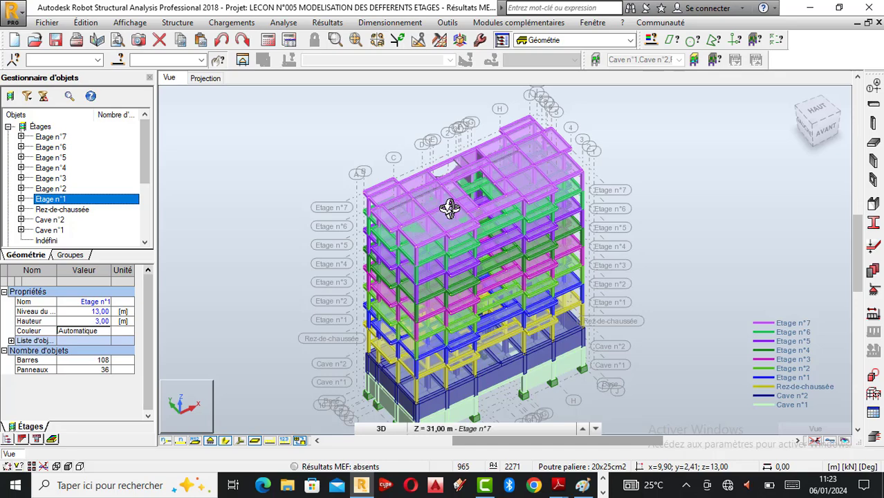
scroll(448, 207, down, 2)
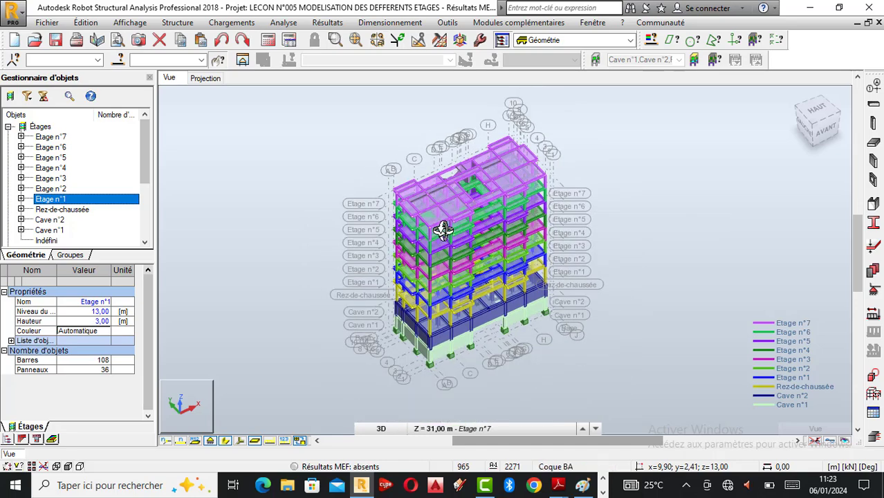
scroll(443, 230, up, 1)
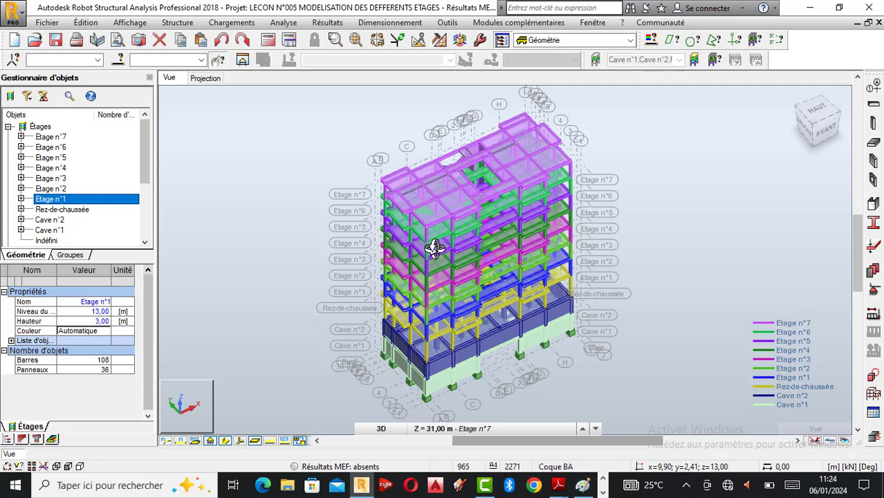
Turn the model to its rear-left corner and examine the rear façade, stairwell and basement levels Cave n°1 and Cave n°2
drag(443, 310, 432, 234)
scroll(416, 255, up, 1)
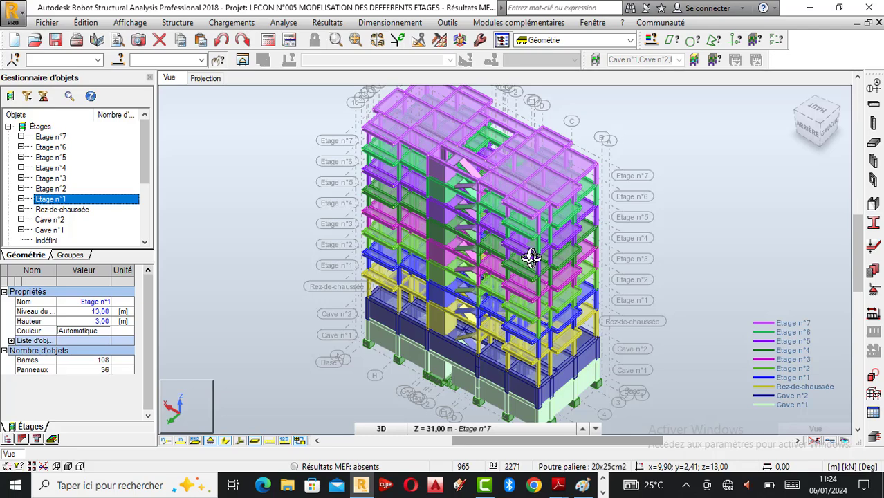
scroll(582, 251, down, 1)
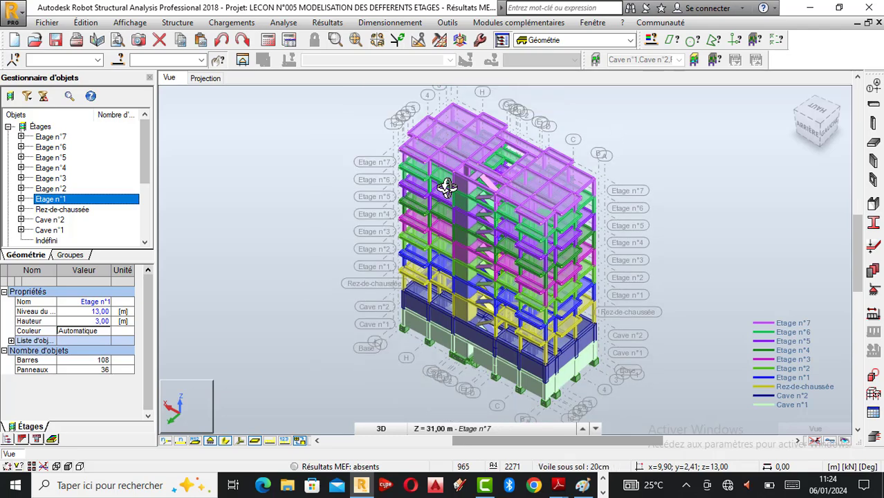
scroll(446, 186, up, 1)
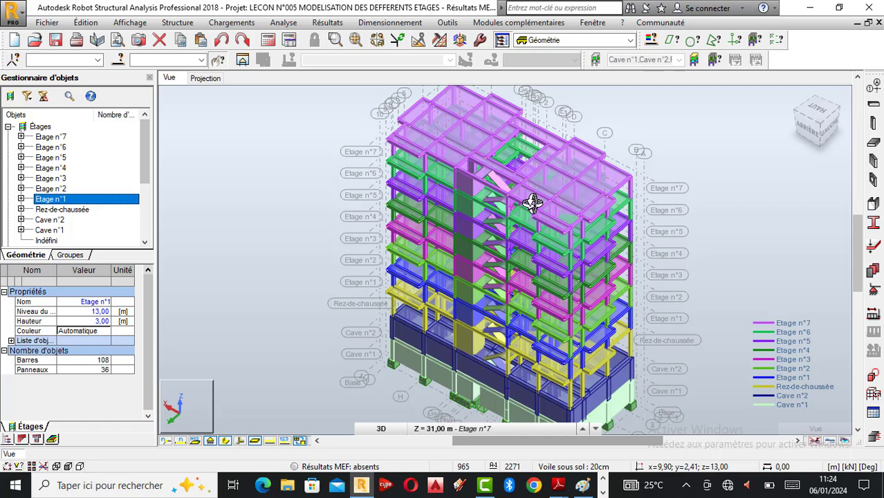
scroll(531, 246, down, 1)
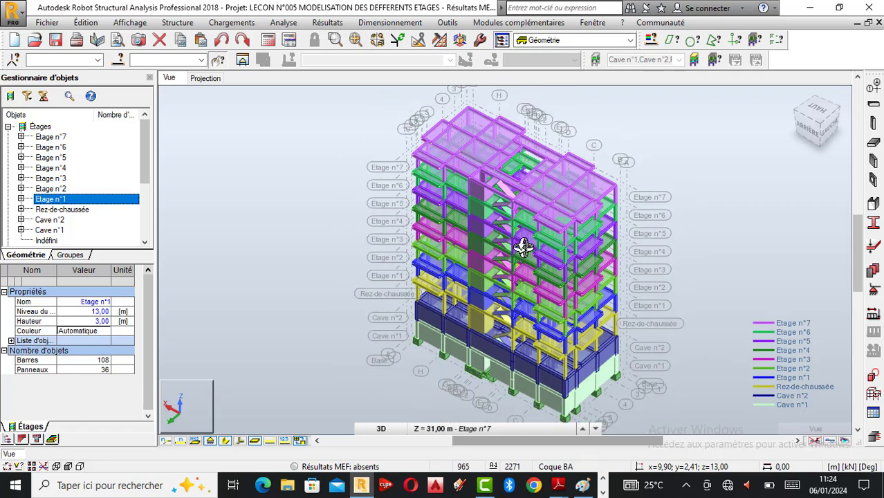
scroll(521, 249, up, 1)
scroll(521, 250, up, 1)
scroll(521, 246, down, 2)
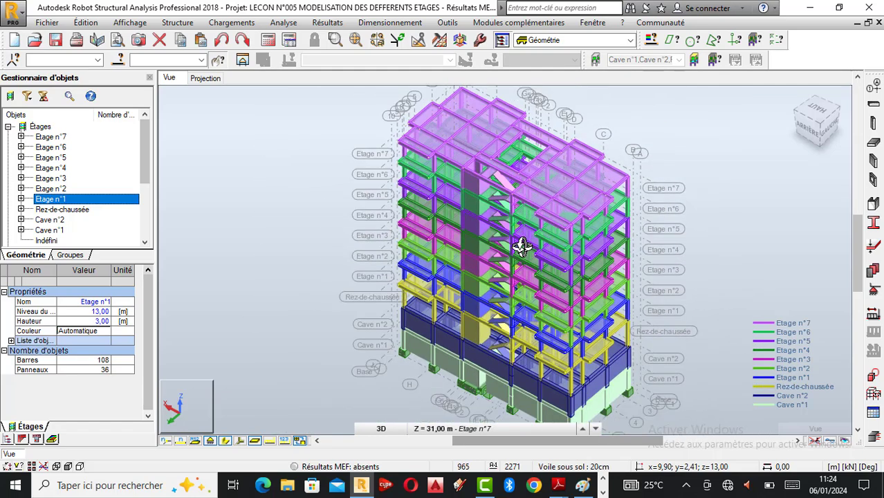
scroll(534, 201, up, 3)
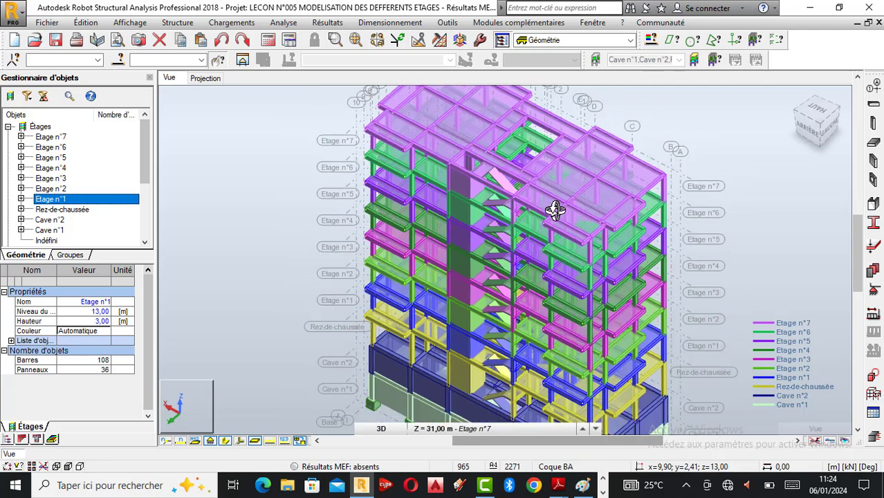
scroll(555, 210, down, 2)
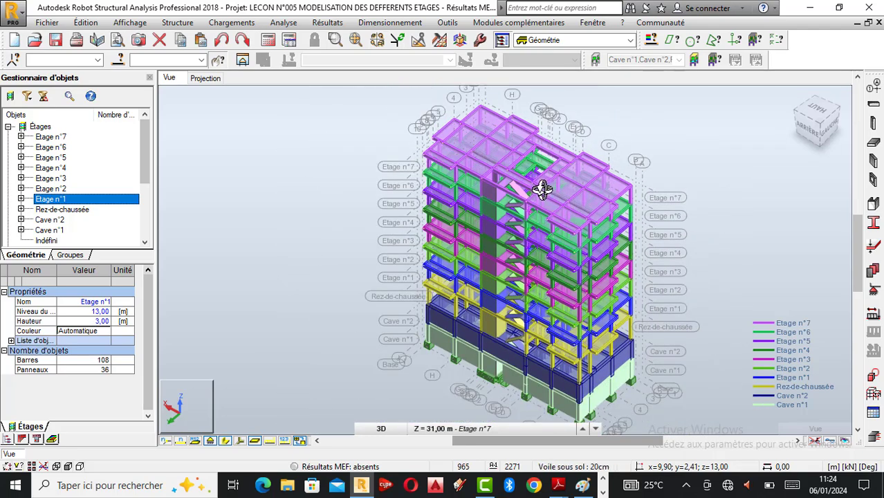
scroll(541, 189, up, 3)
scroll(530, 217, down, 2)
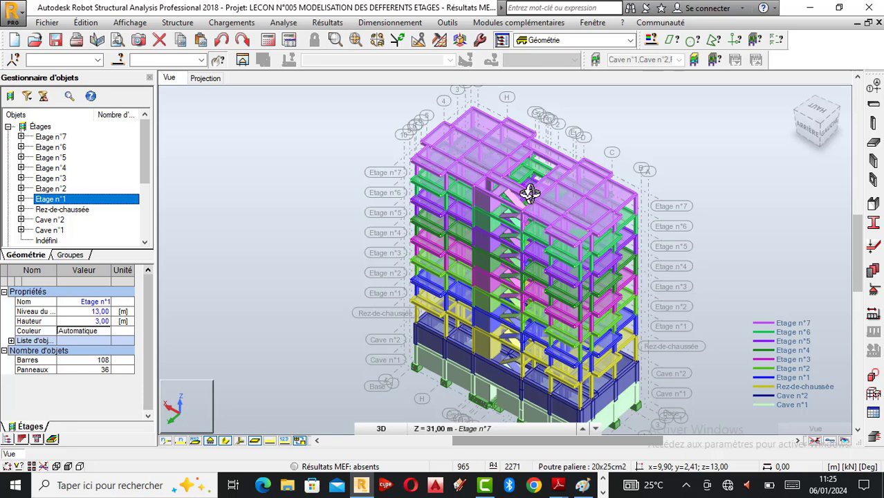
scroll(532, 187, up, 1)
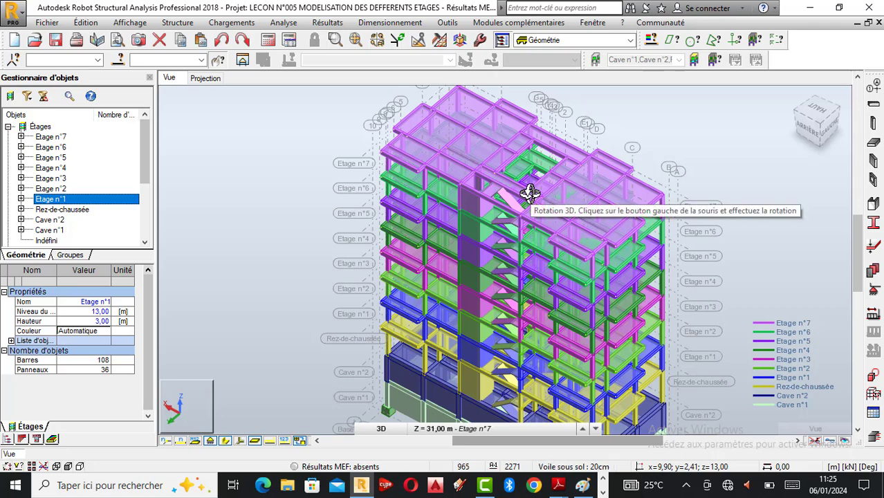
Turn the model further towards its rear, inspect the upper wall core and stair flights closely, and end the 3D rotation
drag(539, 193, 565, 202)
scroll(499, 227, up, 3)
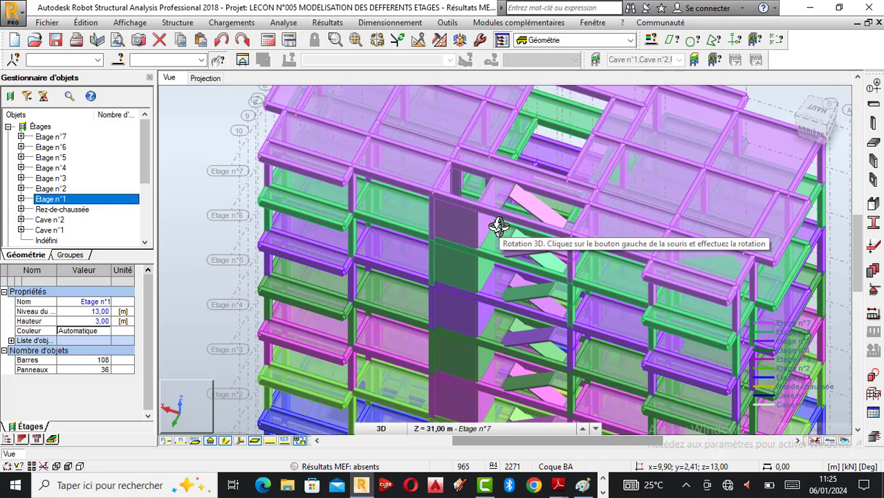
scroll(497, 225, up, 1)
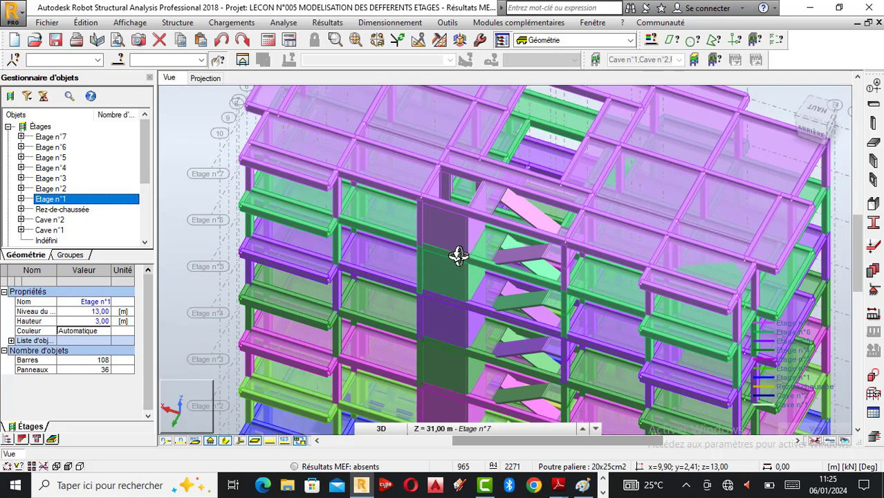
scroll(458, 256, down, 2)
right_click(645, 127)
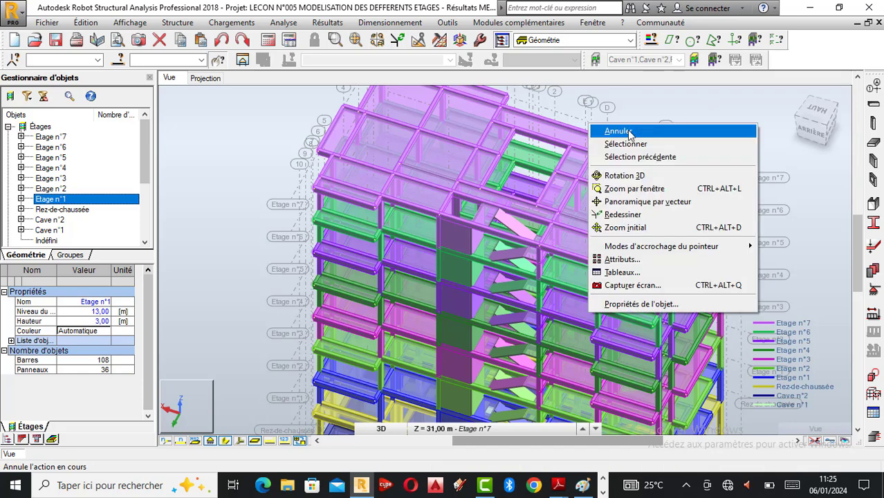
click(629, 132)
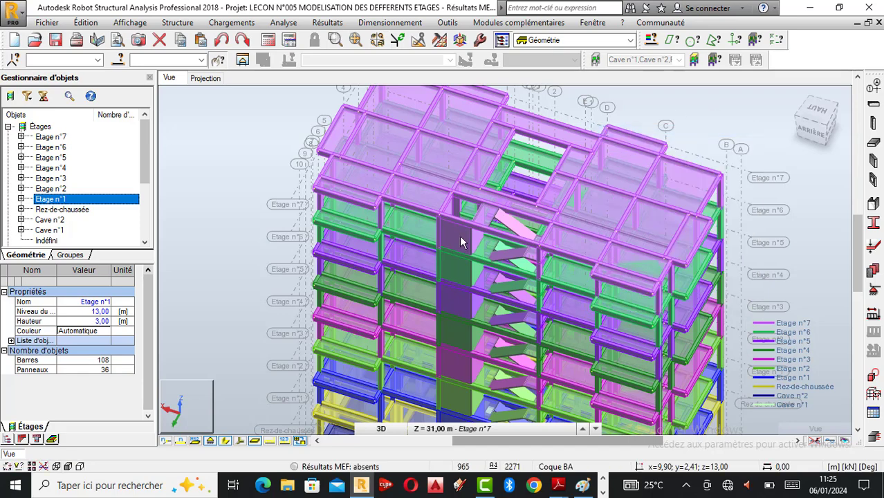
Select the rear wall, both side walls and the inner narrow wall of the lift shaft on Etage n°7
scroll(459, 234, up, 2)
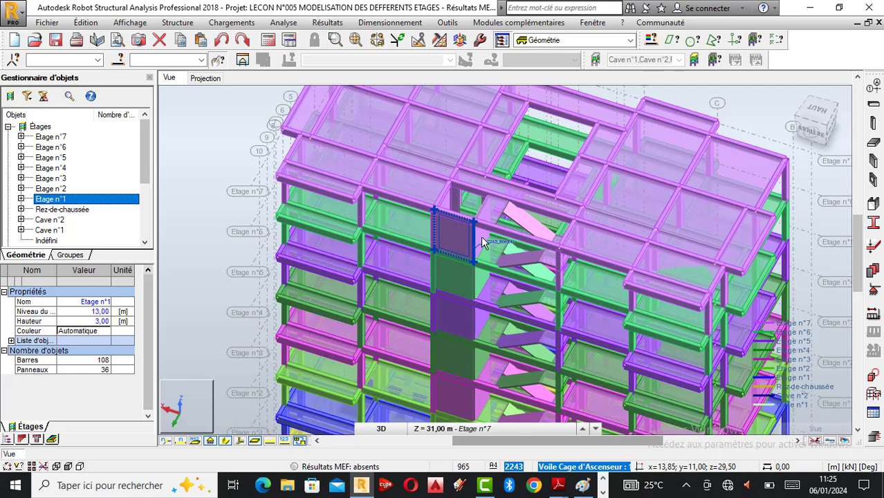
click(480, 236)
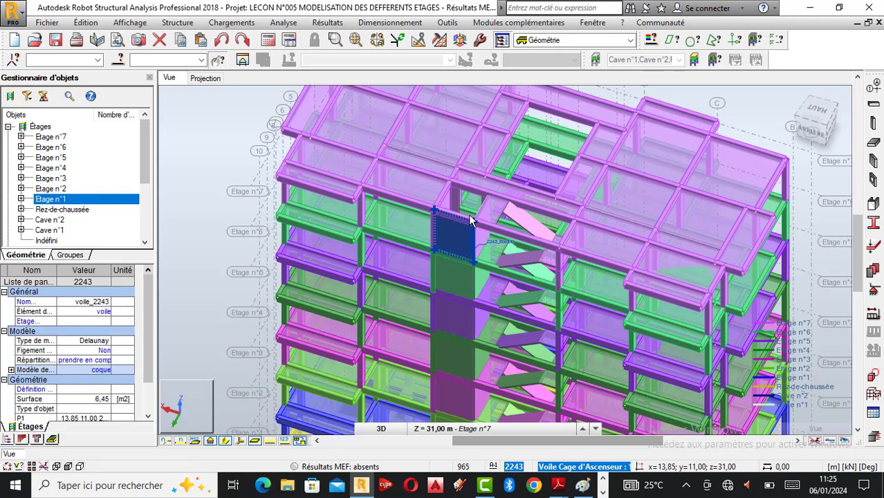
scroll(479, 232, up, 3)
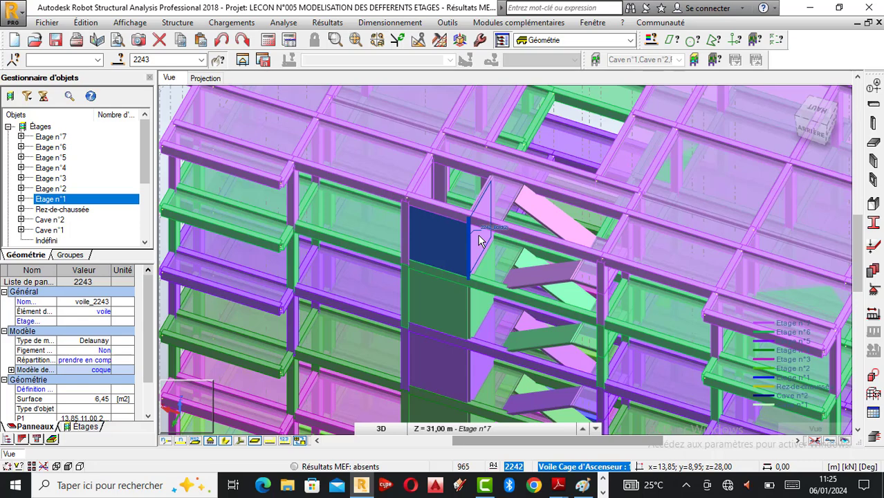
ctrl+click(479, 236)
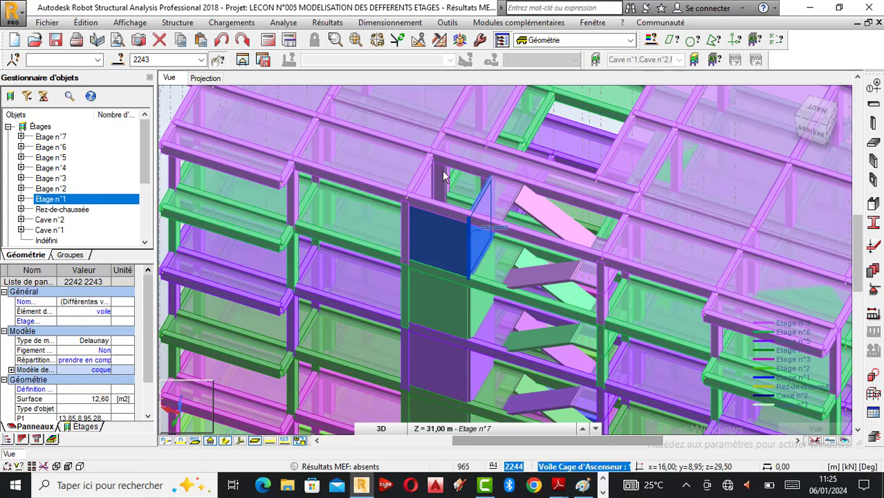
scroll(439, 177, up, 2)
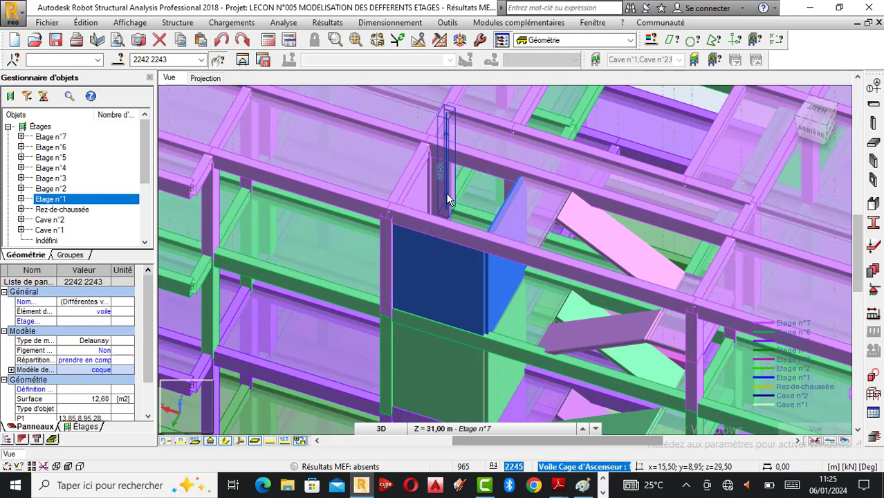
ctrl+click(444, 193)
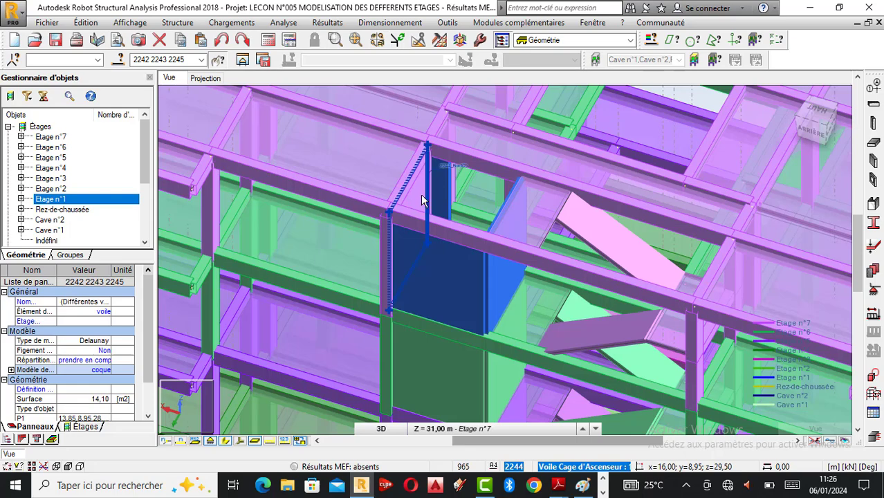
ctrl+click(421, 195)
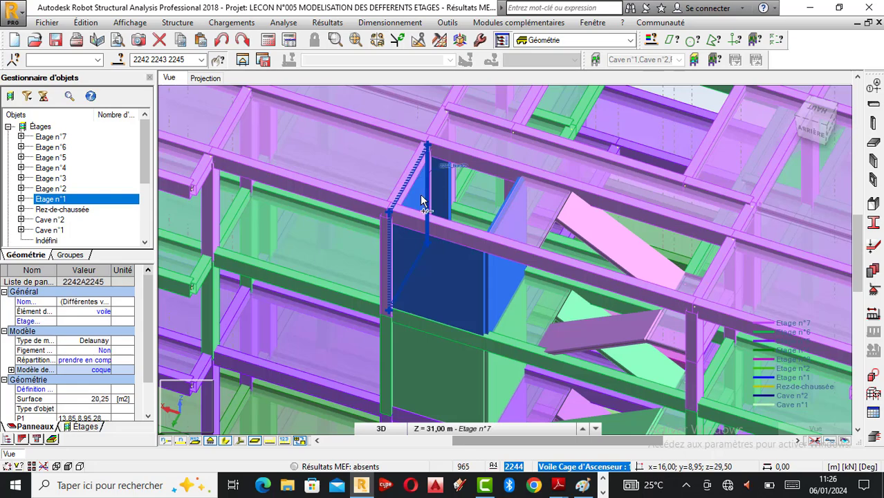
Add the two 25x35 columns beside the Etage n°7 lift shaft to the selection, keeping the adjoining side wall selected
right_click(481, 134)
click(434, 232)
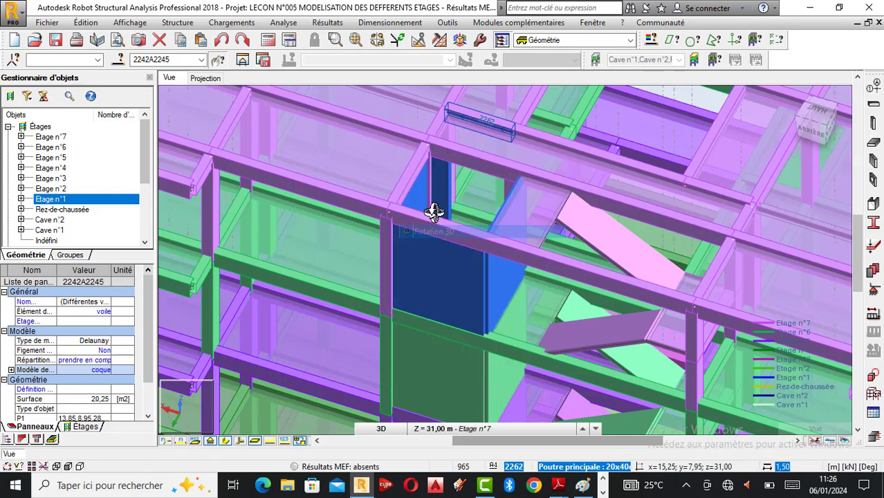
drag(431, 211, 485, 226)
drag(483, 185, 480, 188)
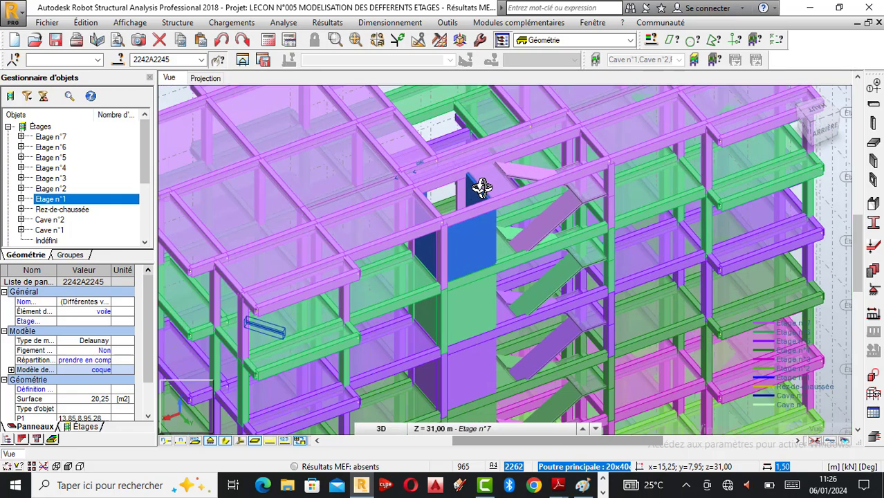
right_click(480, 188)
click(449, 222)
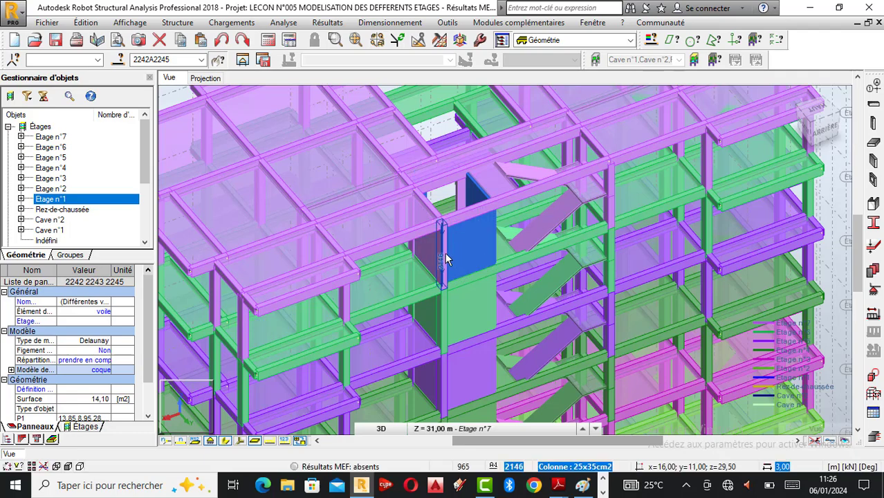
click(444, 252)
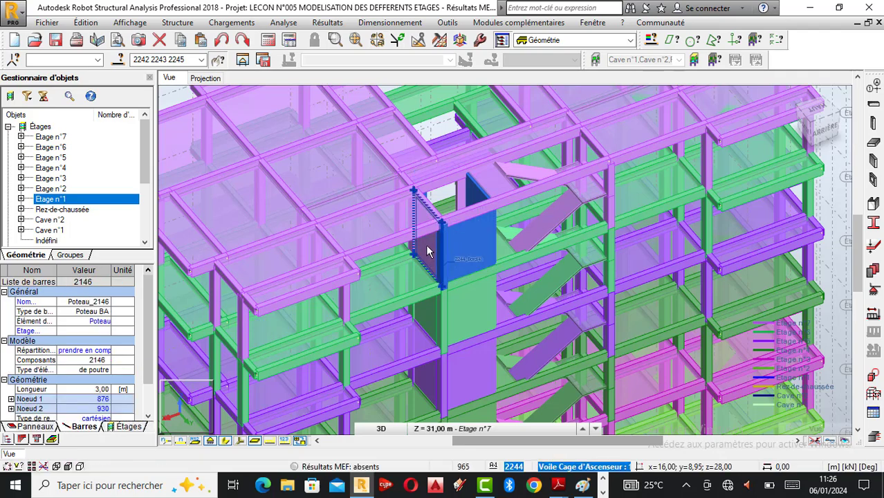
scroll(427, 252, up, 1)
click(428, 251)
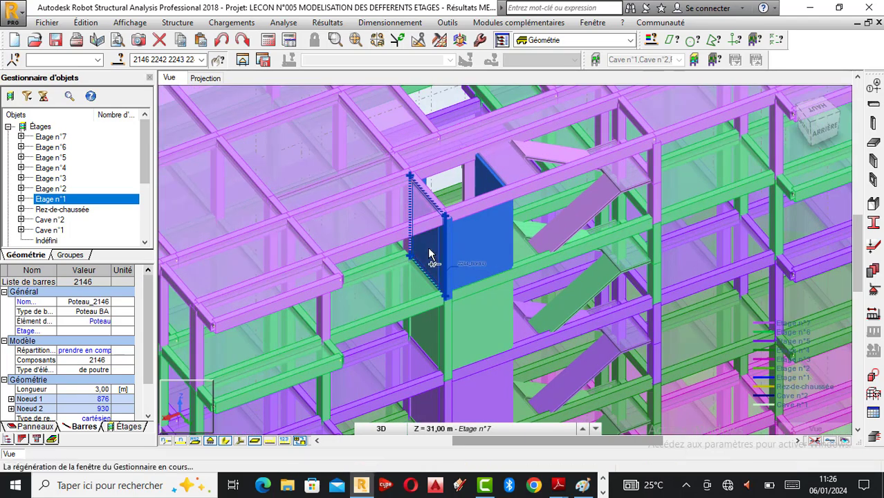
scroll(411, 259, up, 1)
scroll(411, 259, up, 1)
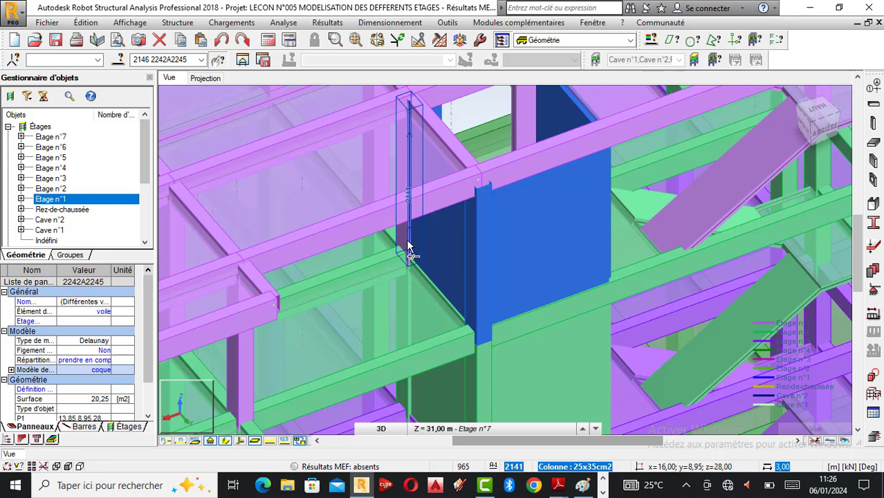
click(408, 247)
Turn the model to its front and add the remaining narrow front wall of the Etage n°7 lift shaft to the selection
right_click(627, 192)
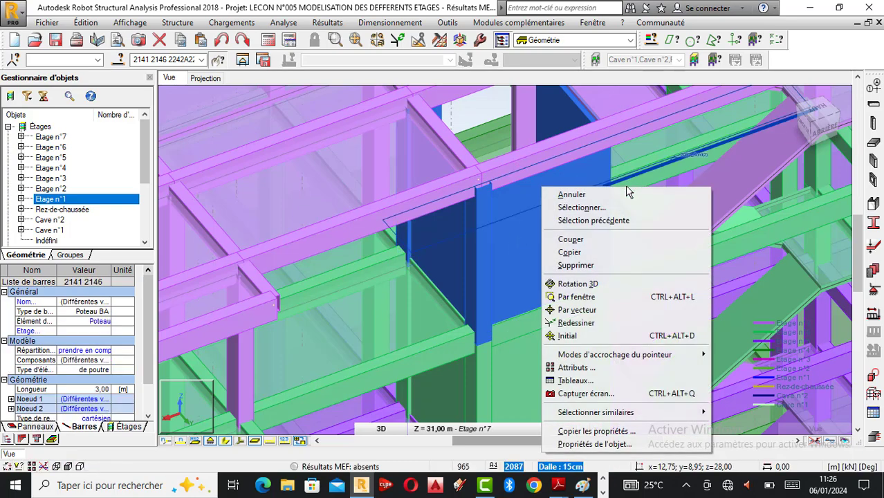
click(633, 283)
drag(643, 253, 500, 263)
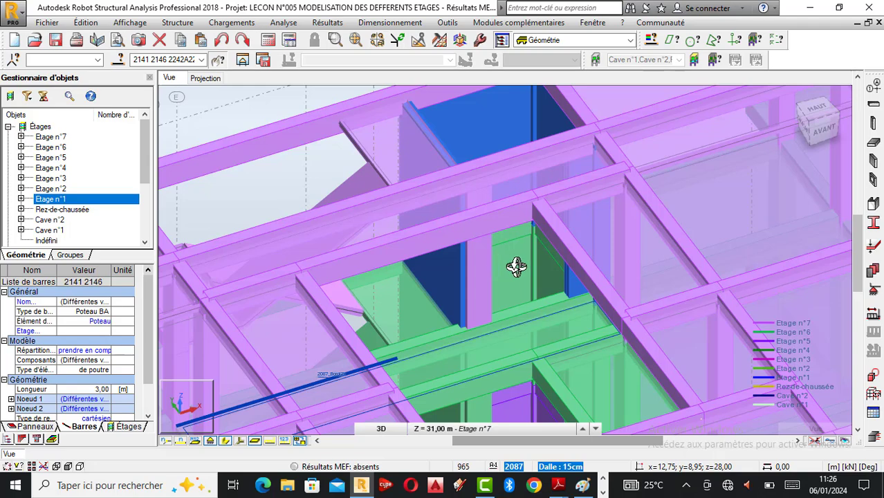
right_click(517, 263)
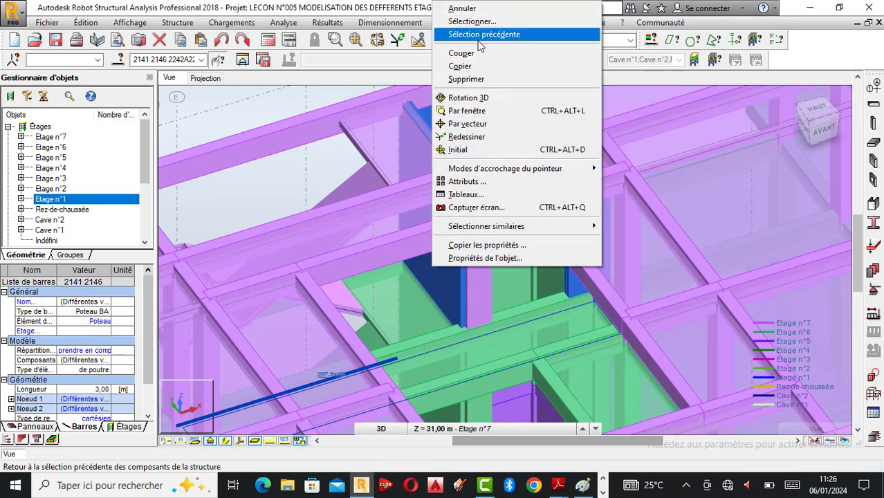
key(Escape)
click(479, 250)
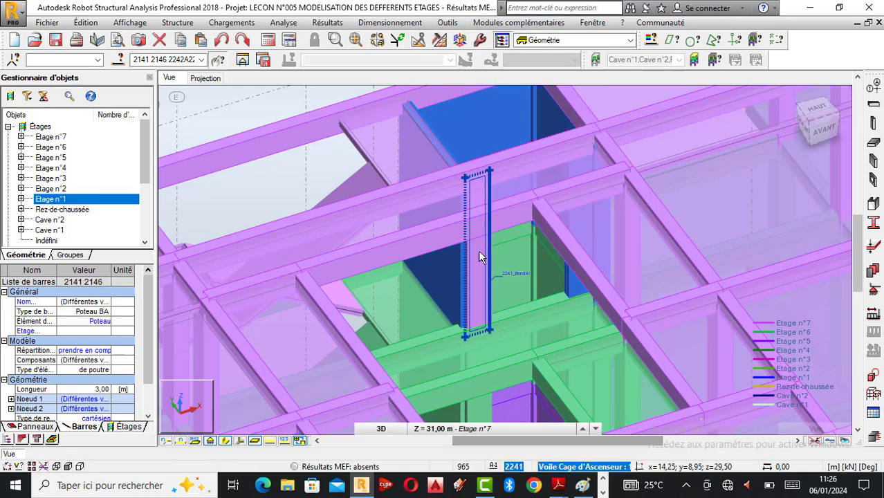
click(482, 253)
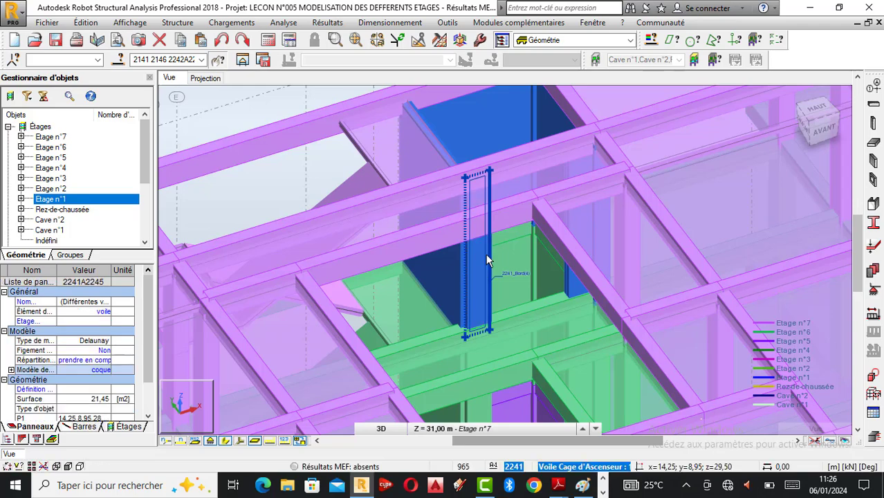
Examine the selected lift-shaft walls and columns closely from the front and from the rear of the building
scroll(507, 270, down, 3)
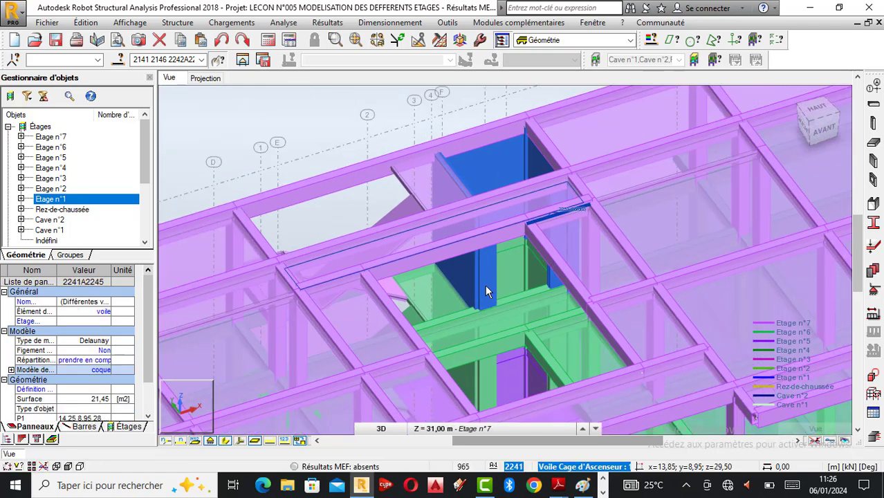
scroll(487, 287, up, 4)
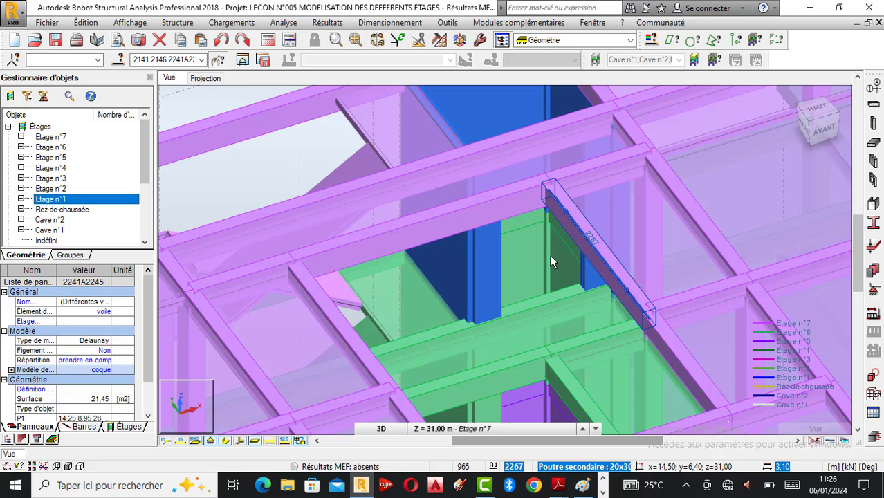
scroll(551, 257, down, 1)
scroll(478, 295, up, 2)
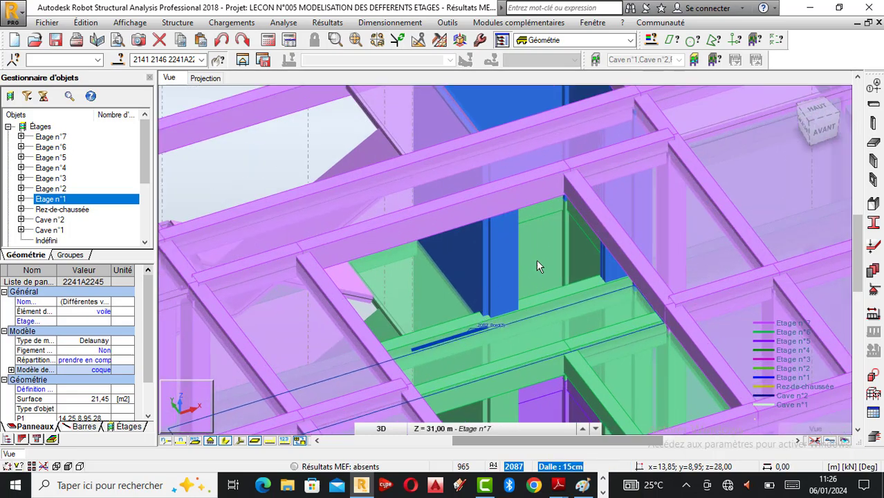
scroll(539, 262, down, 4)
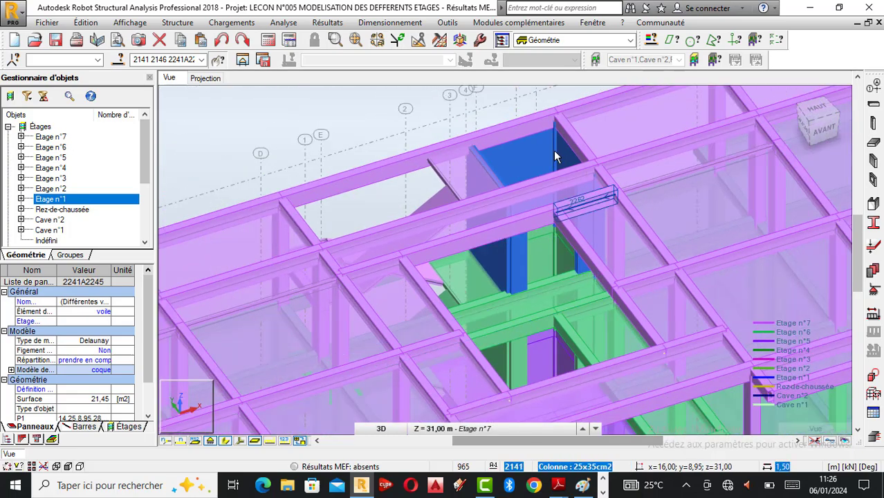
right_click(438, 115)
click(405, 170)
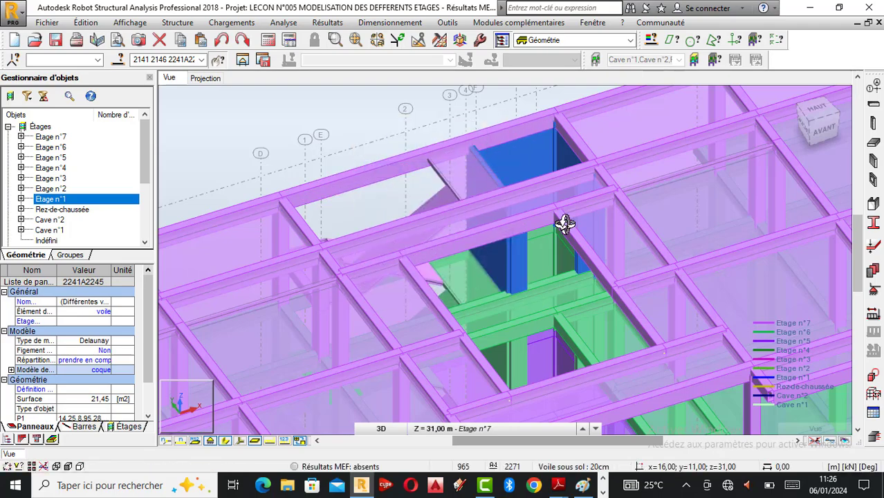
drag(563, 223, 592, 231)
scroll(592, 231, down, 5)
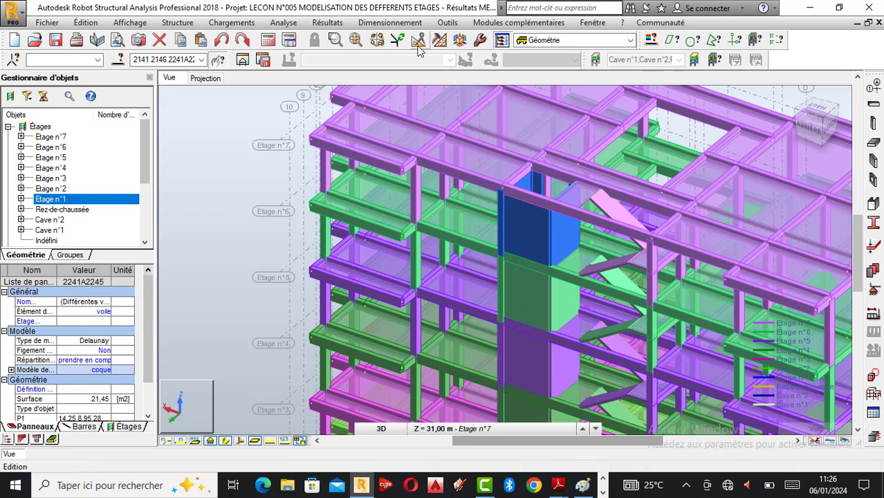
Copy the selected lift-shaft walls and columns upward with a translation vector of 0;0;3 m and one repetition
click(418, 39)
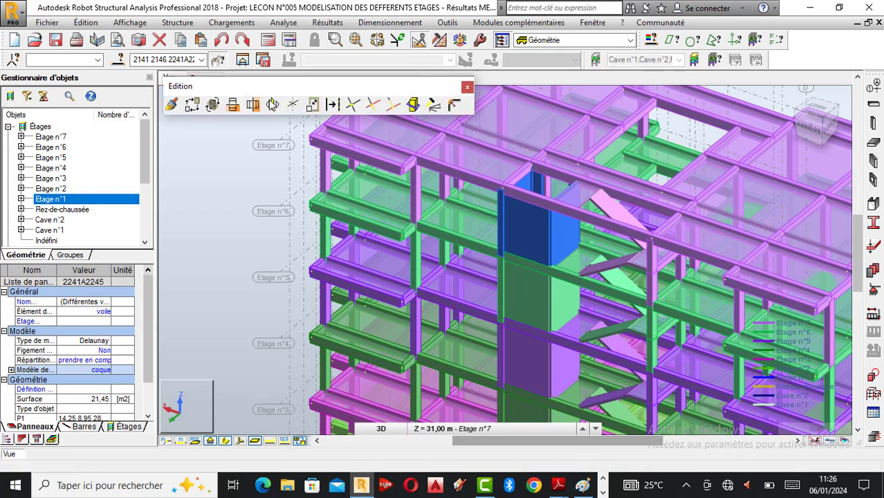
click(192, 105)
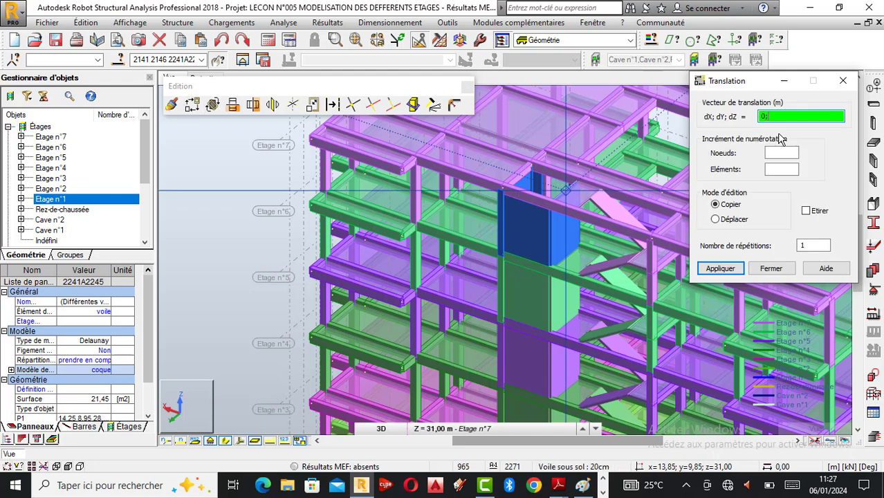
text(0;0;3)
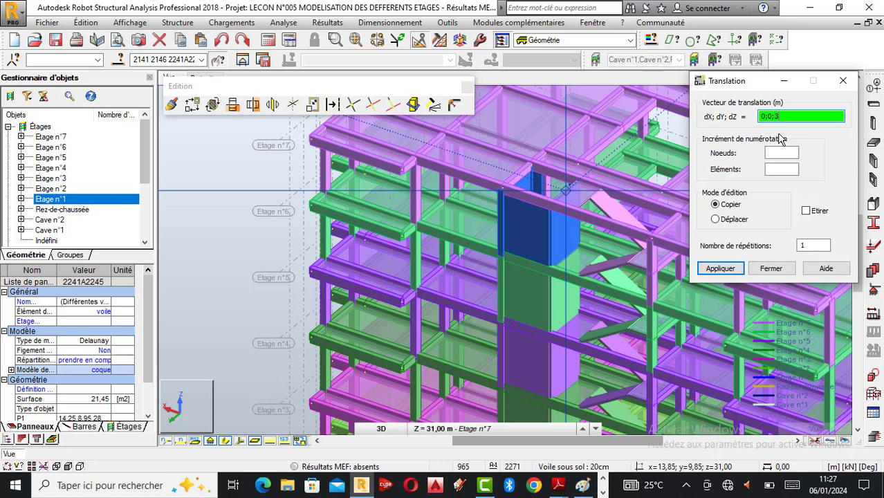
click(725, 270)
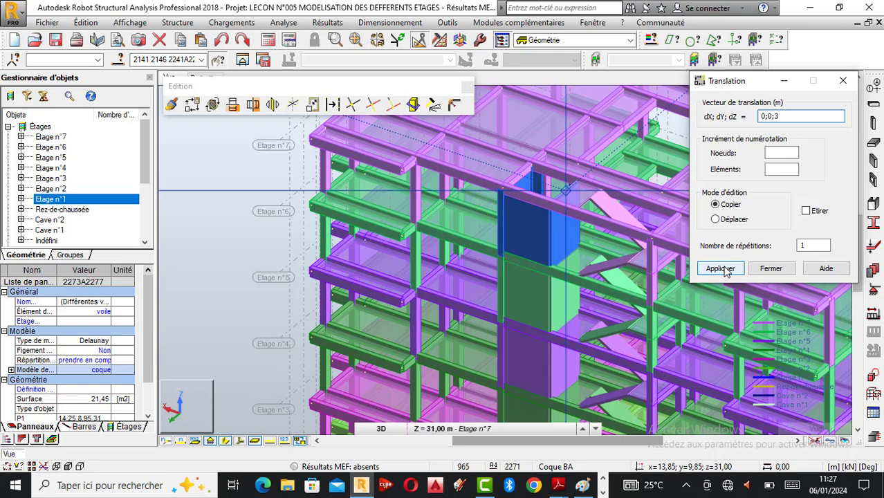
click(721, 269)
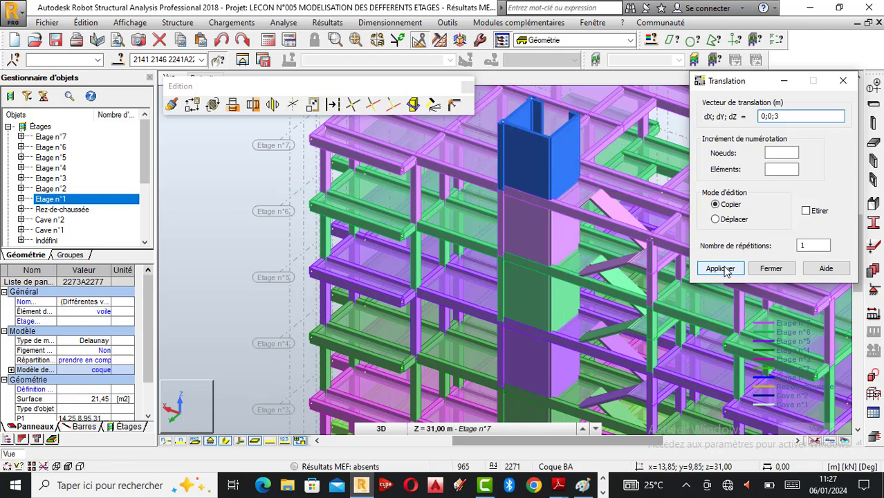
click(468, 87)
click(771, 268)
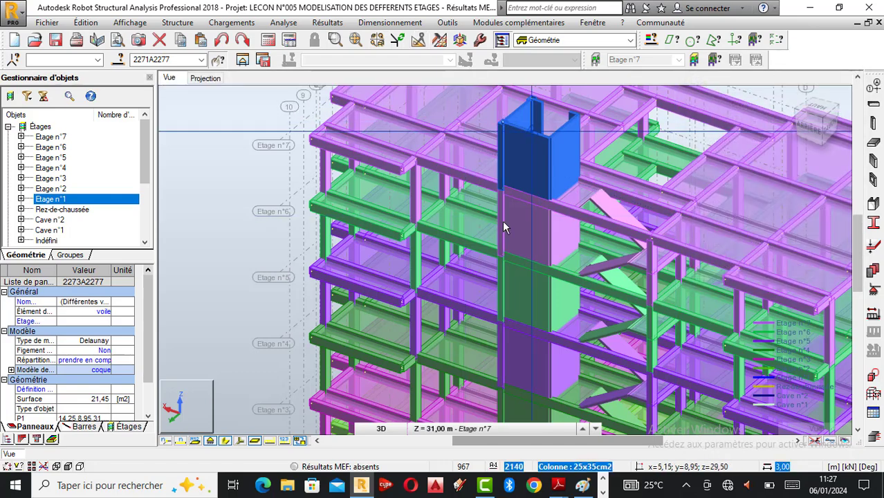
Clear the selection and examine the lift-shaft extension above the roof from the left and rear of the building
click(253, 185)
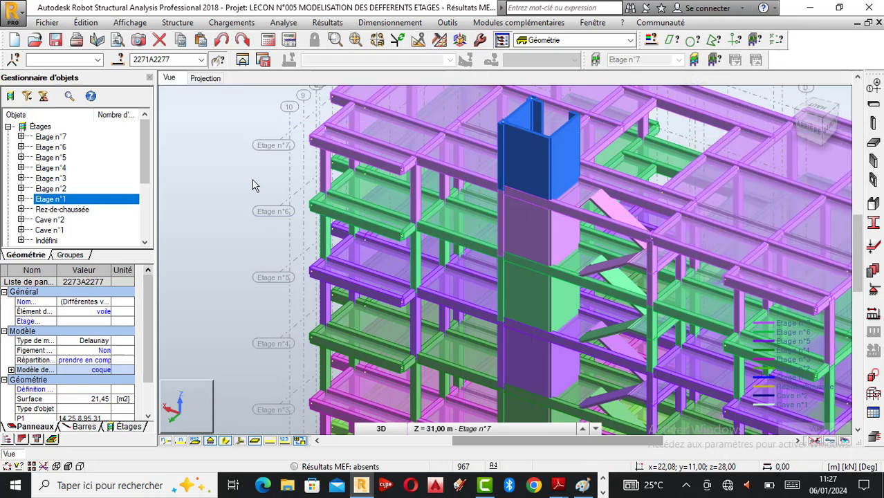
right_click(223, 156)
click(197, 200)
drag(460, 191, 514, 198)
scroll(514, 198, down, 4)
scroll(541, 221, up, 4)
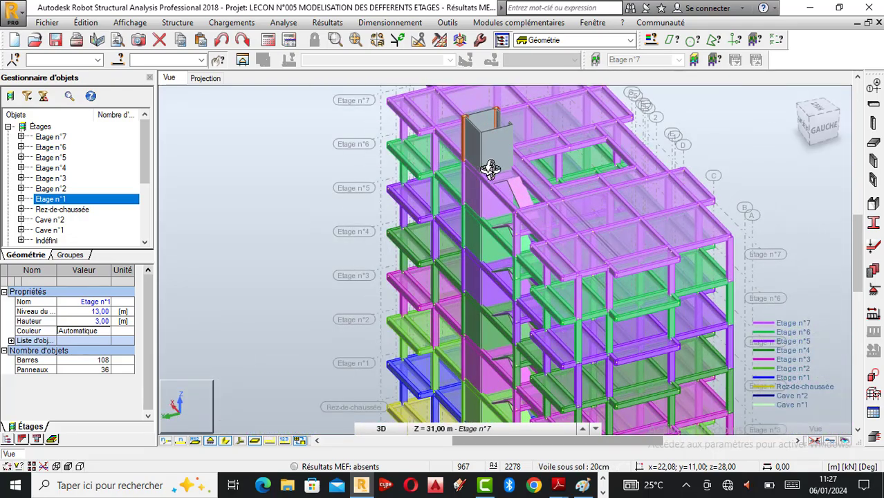
mouse_move(490, 170)
mouse_down()
mouse_move(525, 181)
mouse_move(522, 173)
mouse_move(493, 170)
mouse_move(509, 170)
mouse_move(494, 175)
mouse_up()
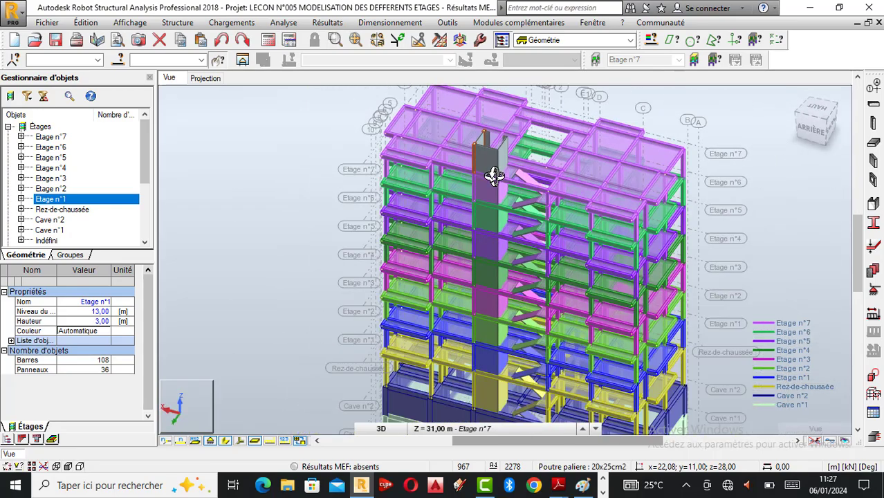
scroll(503, 175, up, 2)
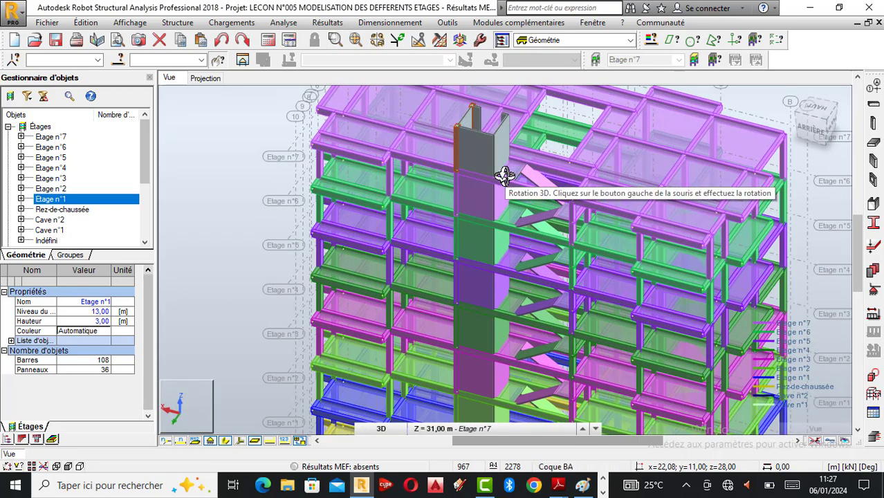
scroll(505, 175, down, 2)
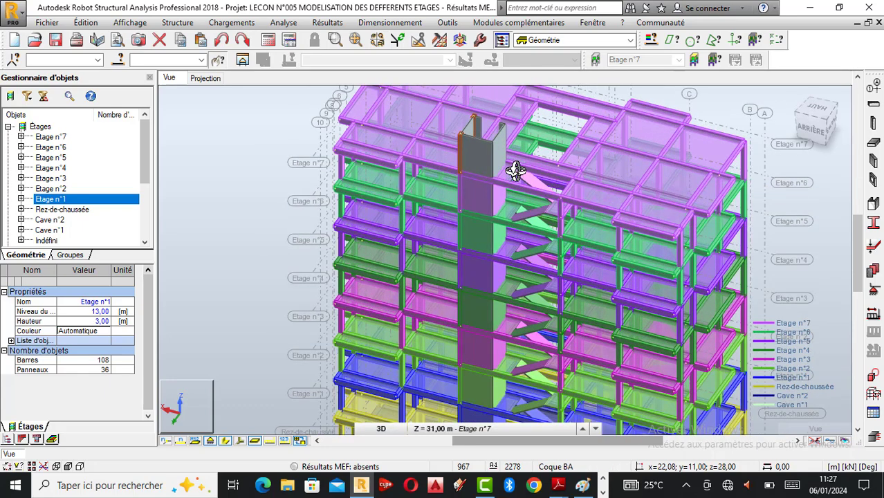
Undo the upward copy of the lift-shaft walls and columns above the roof
drag(516, 168, 505, 175)
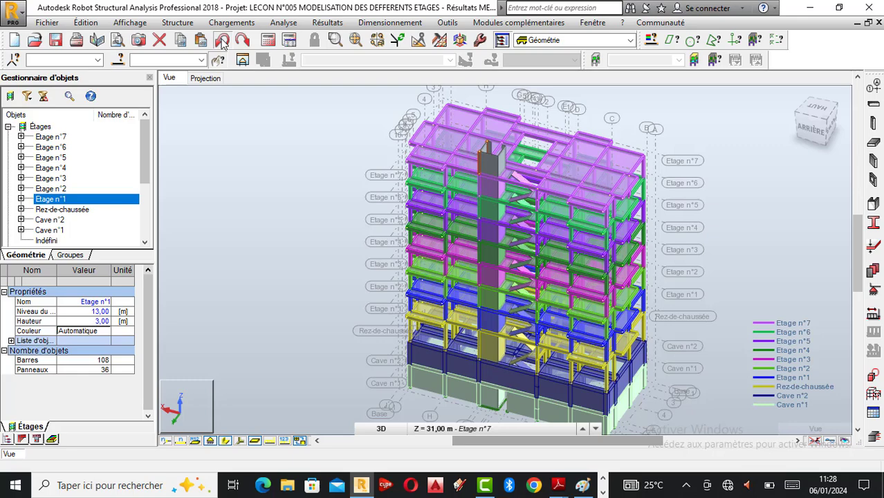
click(223, 44)
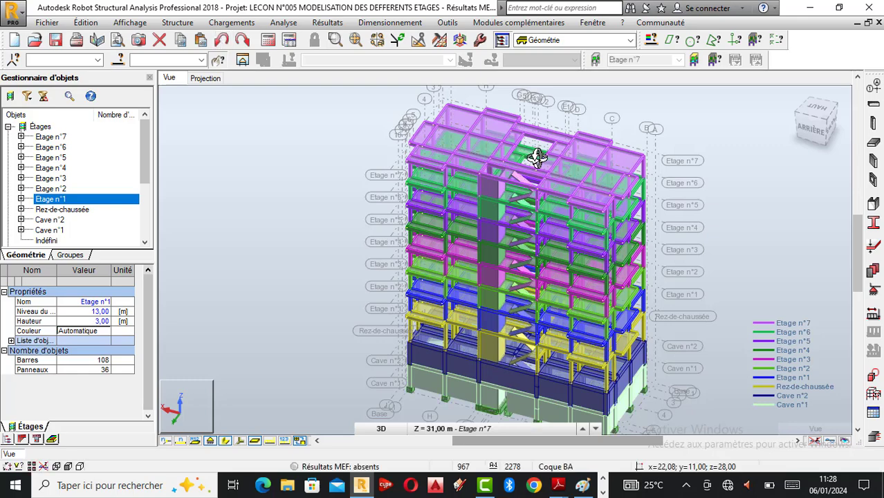
scroll(537, 159, up, 2)
right_click(177, 150)
click(235, 156)
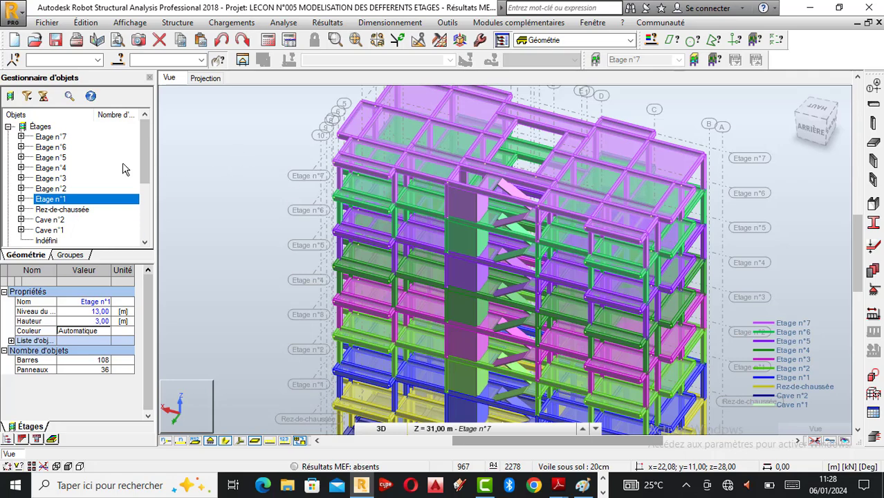
Add one storey named Etage n°8 directly above Etage n°7, with a height of 3,00 m and one repetition
click(59, 139)
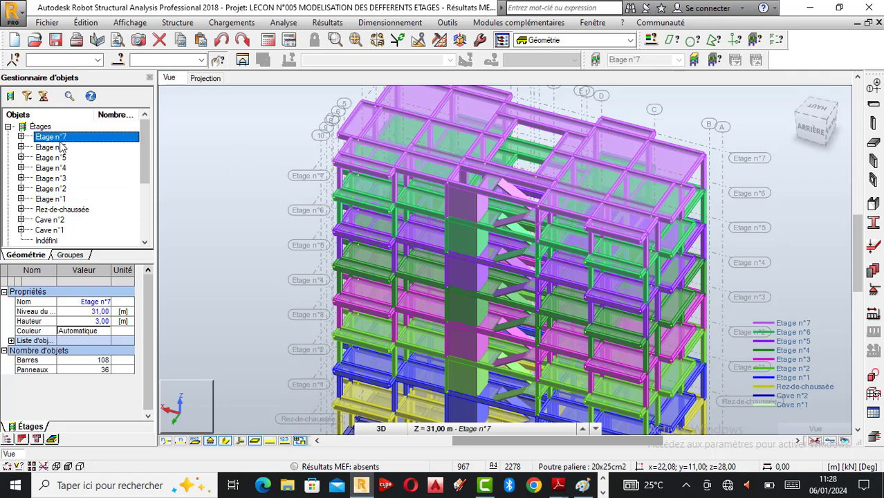
right_click(63, 138)
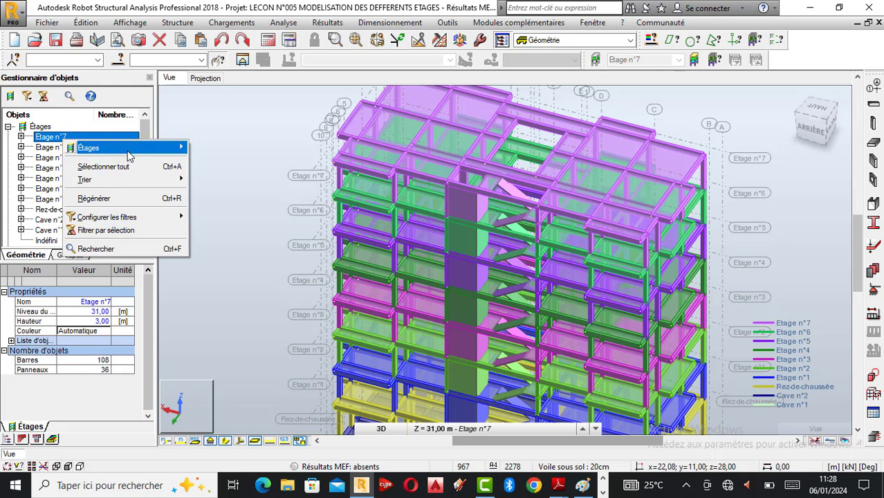
mouse_move(128, 154)
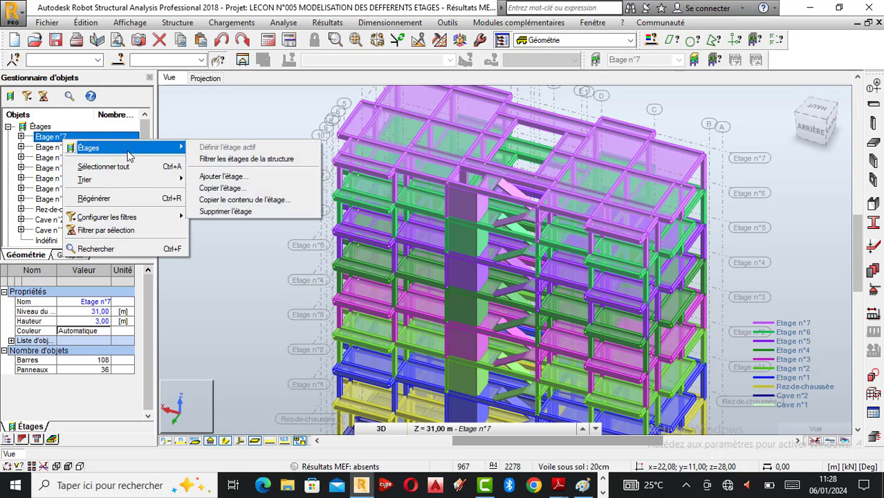
click(237, 177)
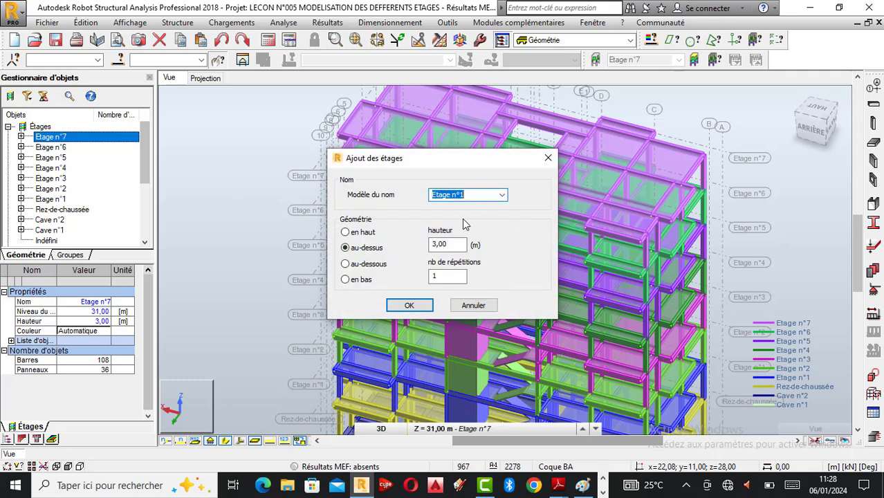
click(467, 196)
click(409, 305)
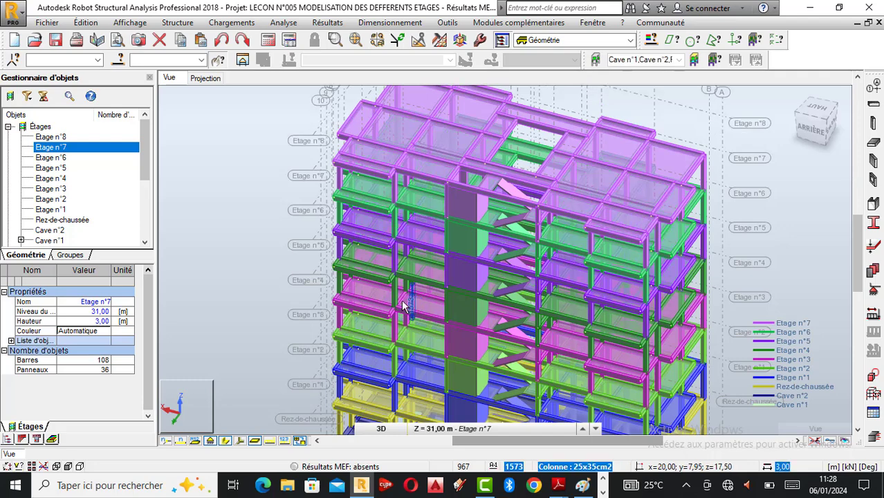
Select the three full-width walls of the Etage n°7 lift shaft together with the 25x35 cm column at their corner
scroll(474, 322, down, 4)
right_click(630, 176)
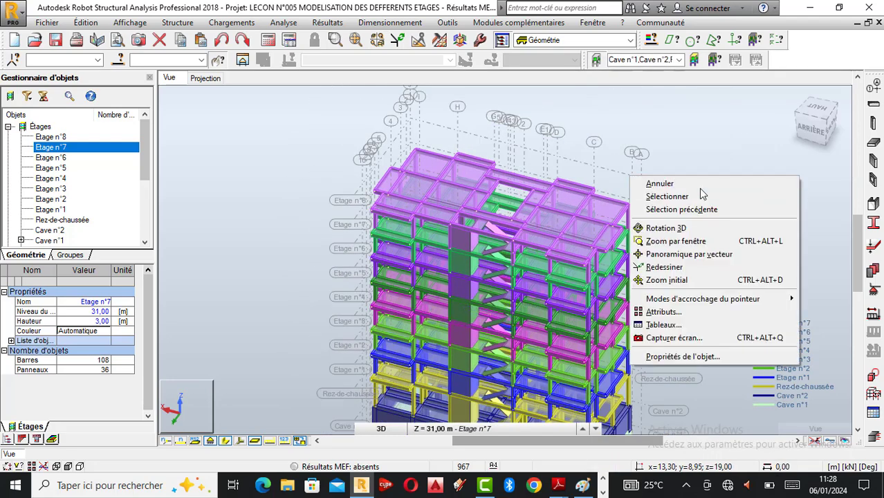
click(681, 228)
drag(695, 224, 603, 230)
drag(511, 245, 692, 184)
right_click(591, 188)
click(624, 195)
scroll(482, 239, up, 6)
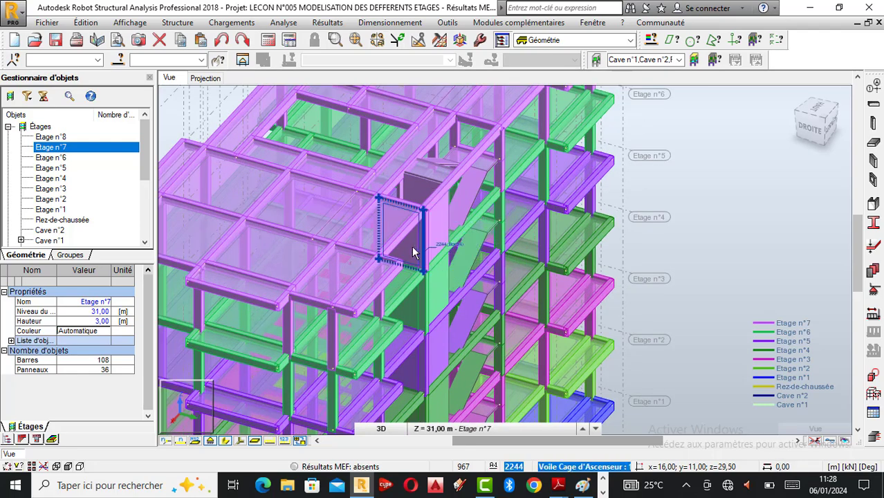
click(411, 245)
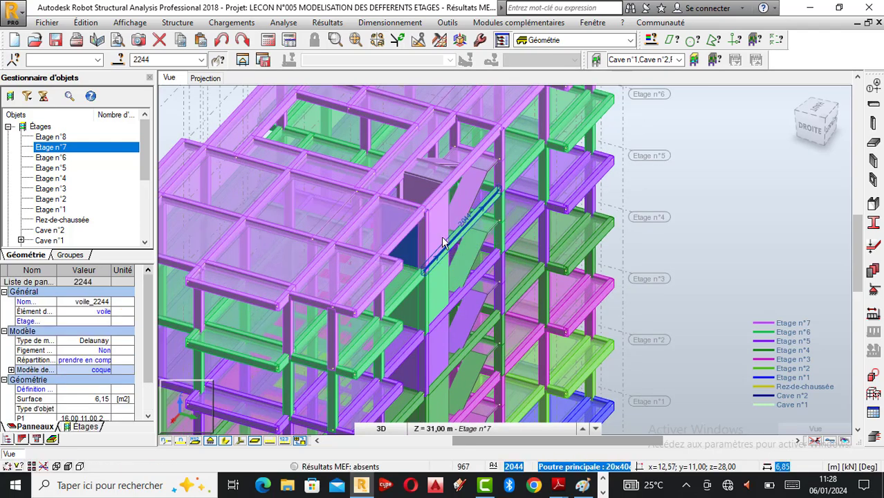
ctrl+click(440, 239)
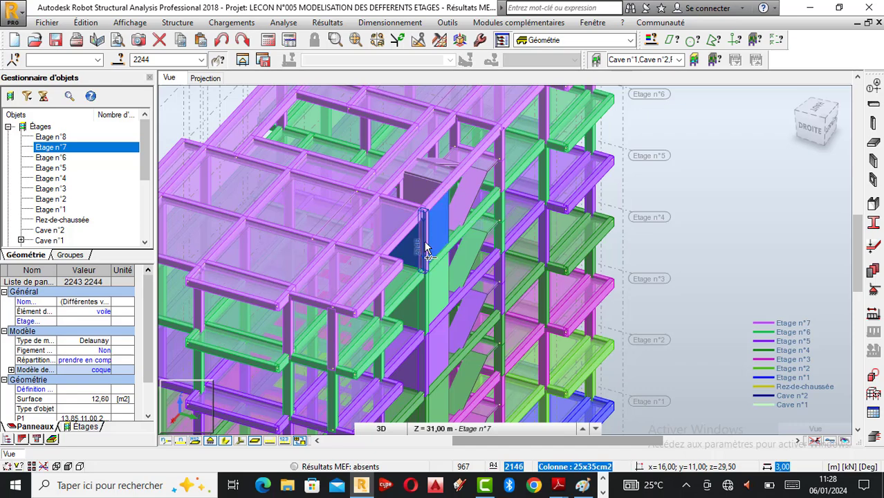
ctrl+click(425, 244)
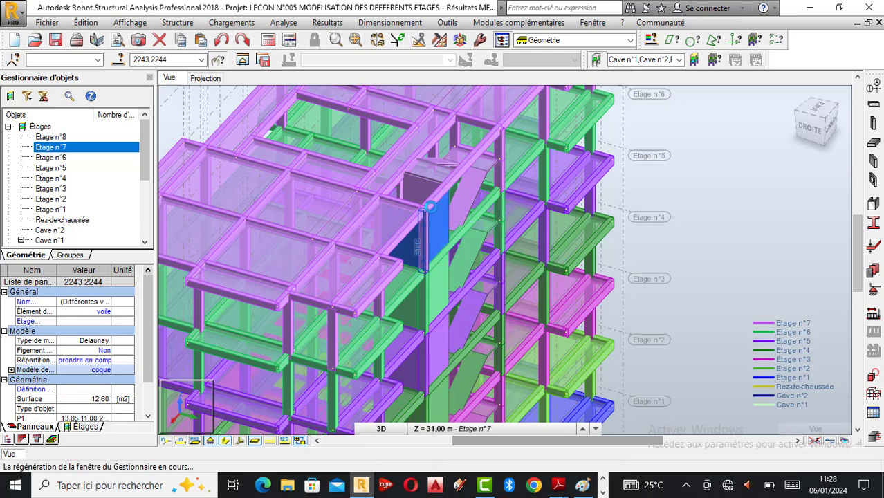
scroll(418, 199, up, 2)
ctrl+click(418, 199)
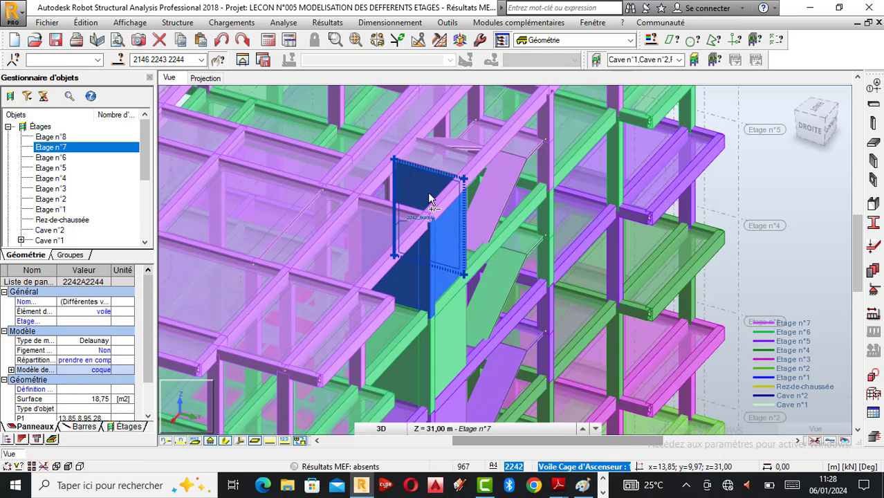
Add the two narrow front walls and the front column of the Etage n°7 lift shaft to the selection
right_click(627, 217)
click(671, 266)
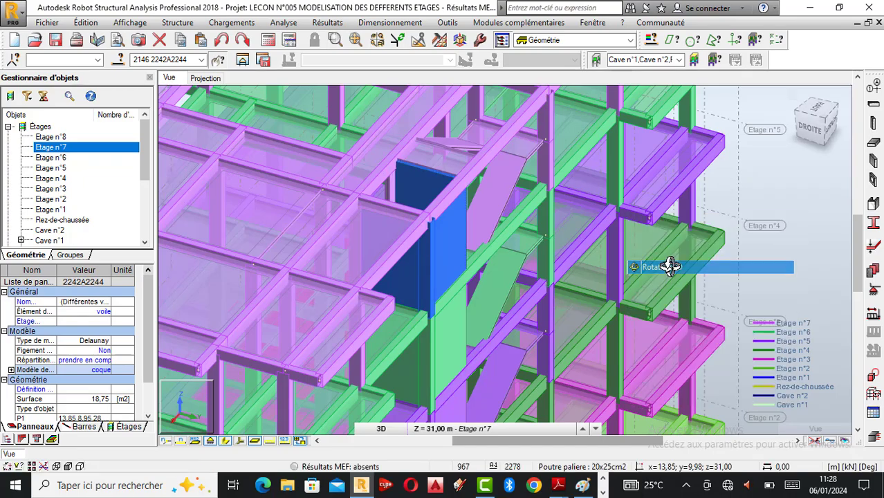
drag(671, 267, 468, 285)
right_click(468, 284)
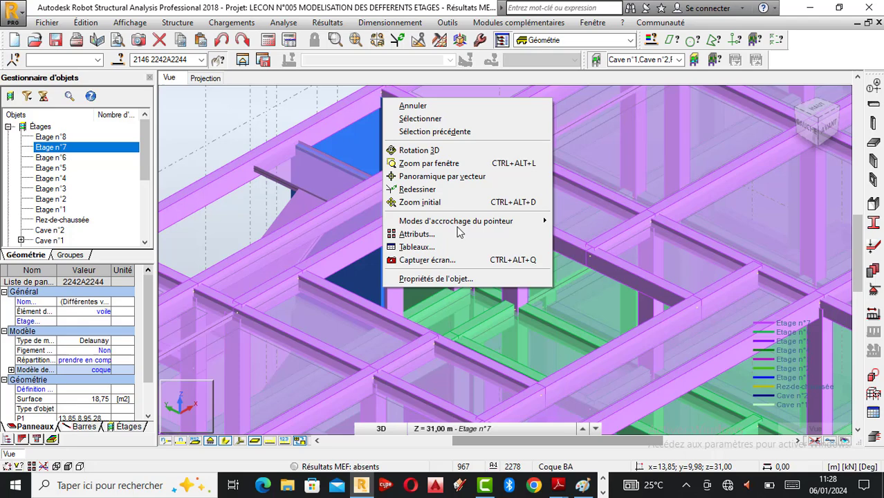
click(420, 118)
ctrl+click(440, 265)
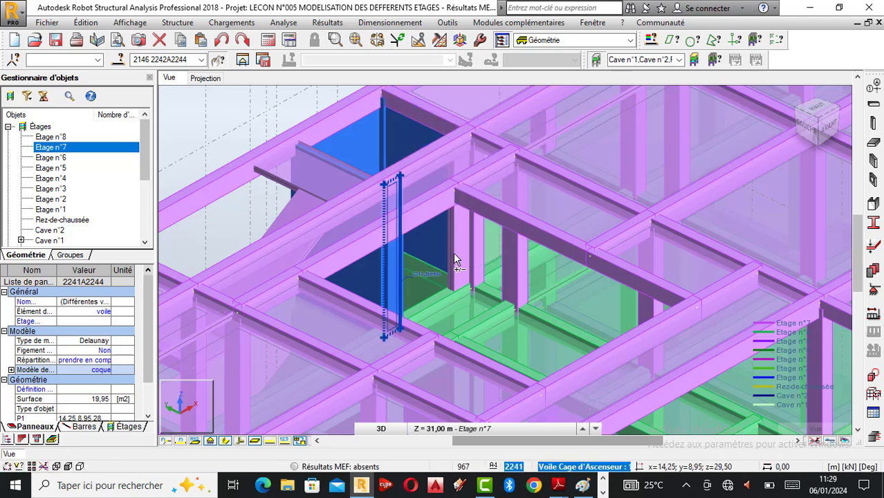
ctrl+click(458, 261)
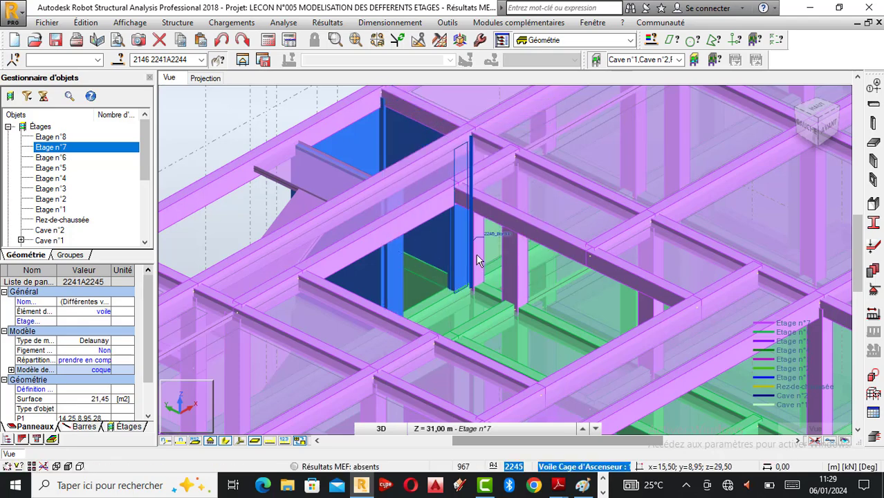
ctrl+click(477, 260)
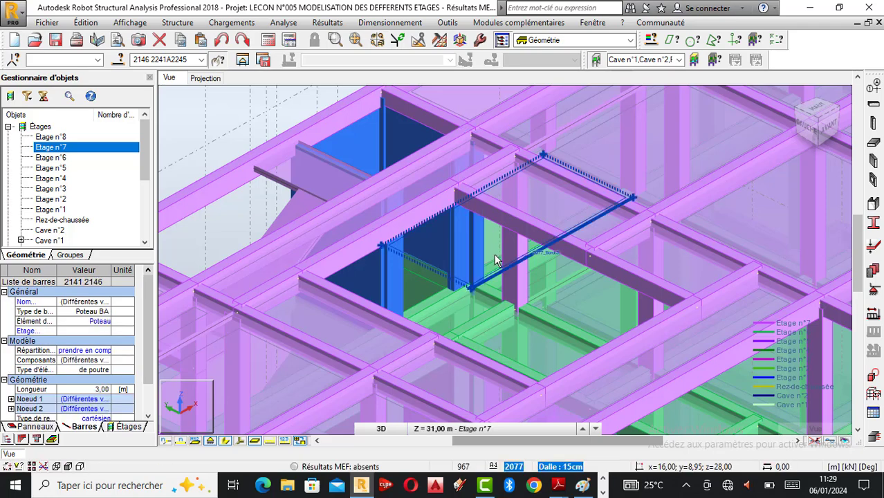
Copy the selected lift-shaft walls and columns up into Etage n°8 with a translation vector of 0;0;3 m and one repetition
right_click(493, 254)
click(445, 303)
drag(446, 303, 451, 175)
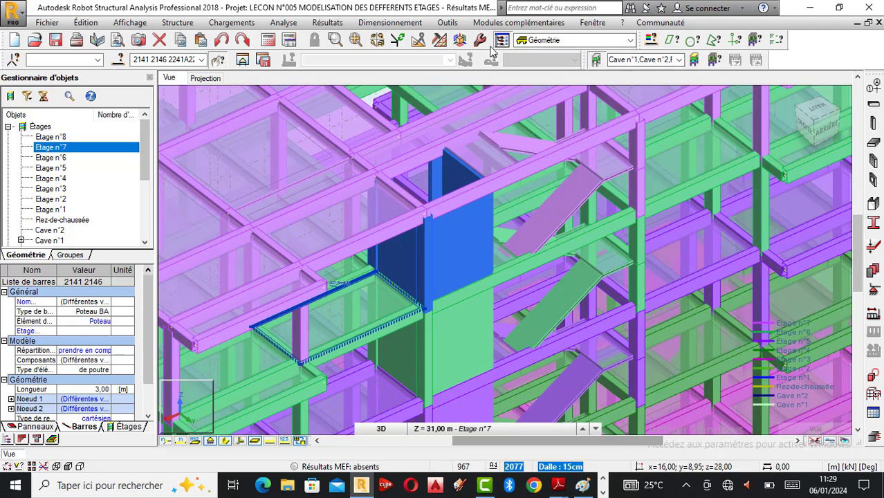
click(418, 41)
click(212, 104)
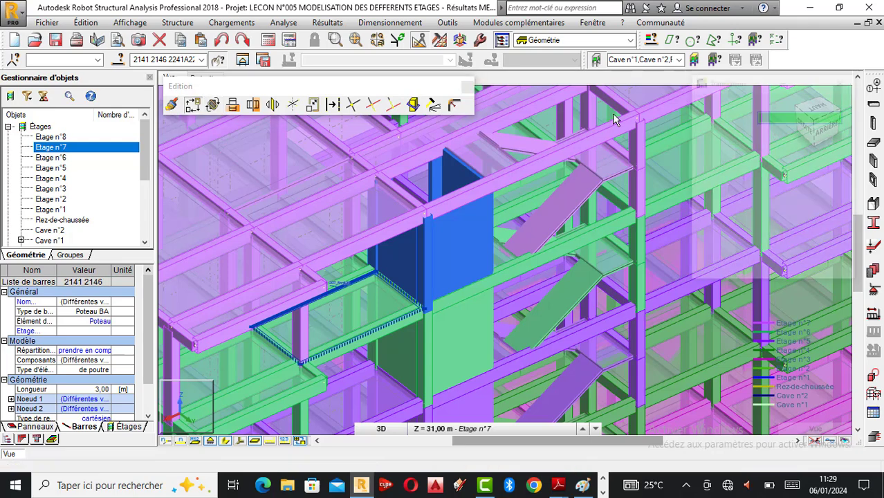
text(;)
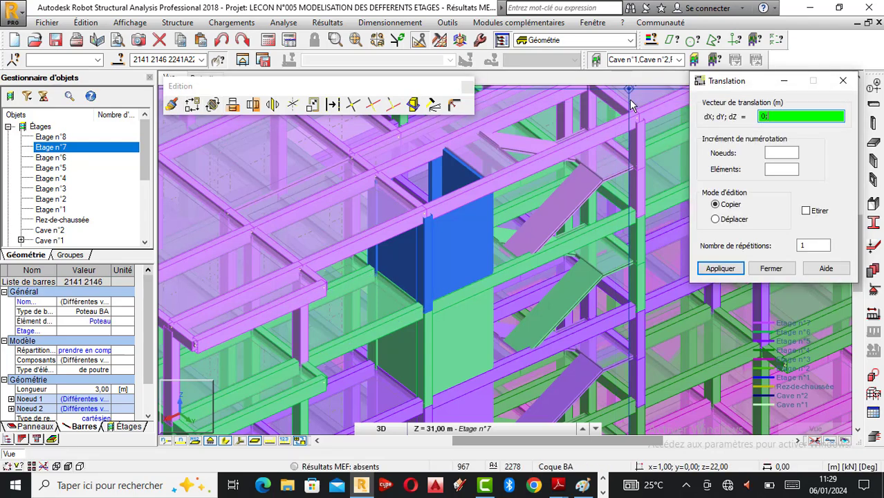
text(0;3)
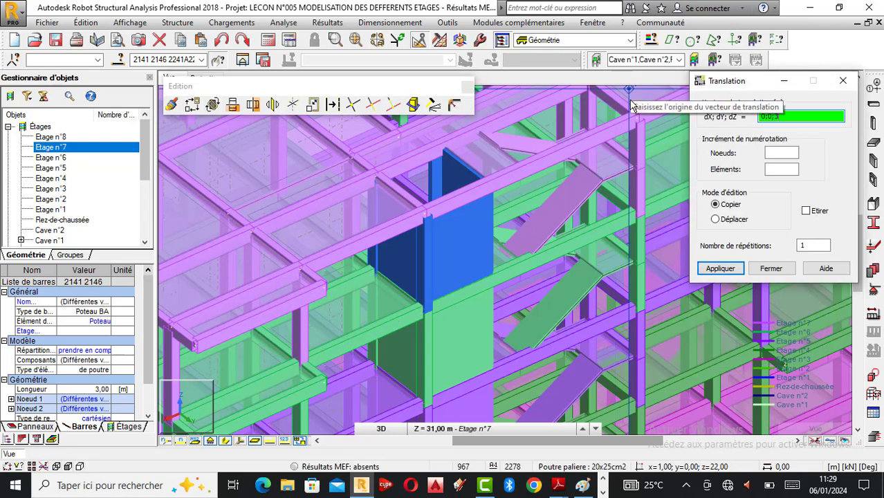
click(720, 268)
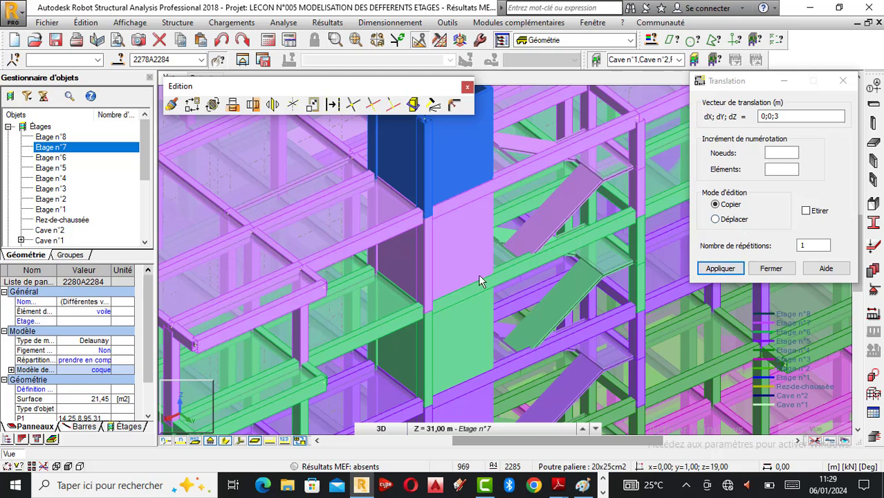
scroll(480, 275, down, 1)
click(467, 88)
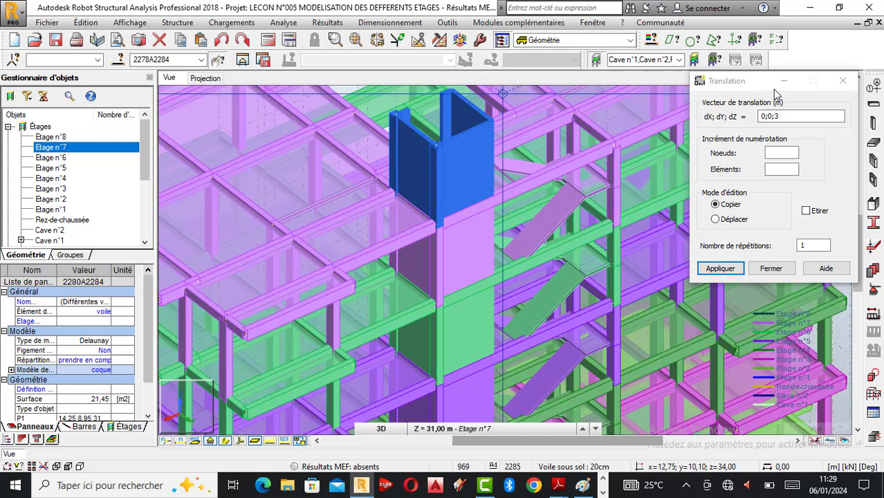
click(841, 82)
Clear the selection and examine the Etage n°8 lift-shaft extension from the rear and front of the building
scroll(483, 298, down, 2)
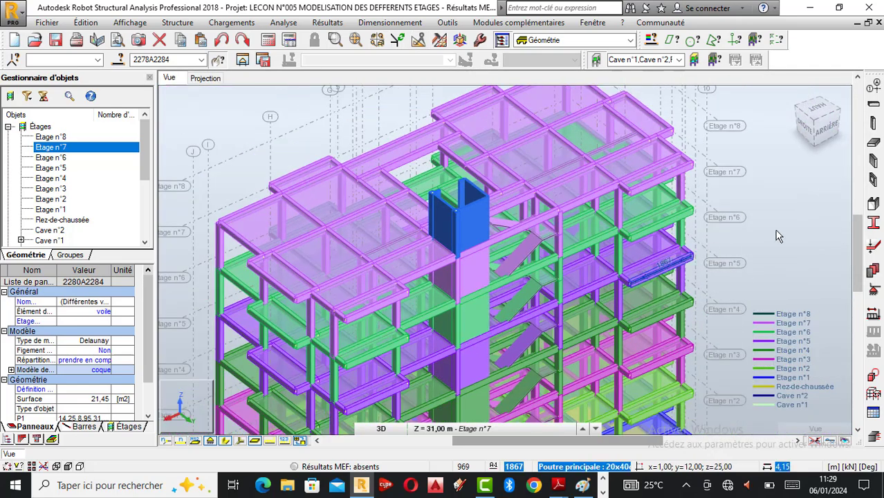
click(782, 236)
right_click(800, 214)
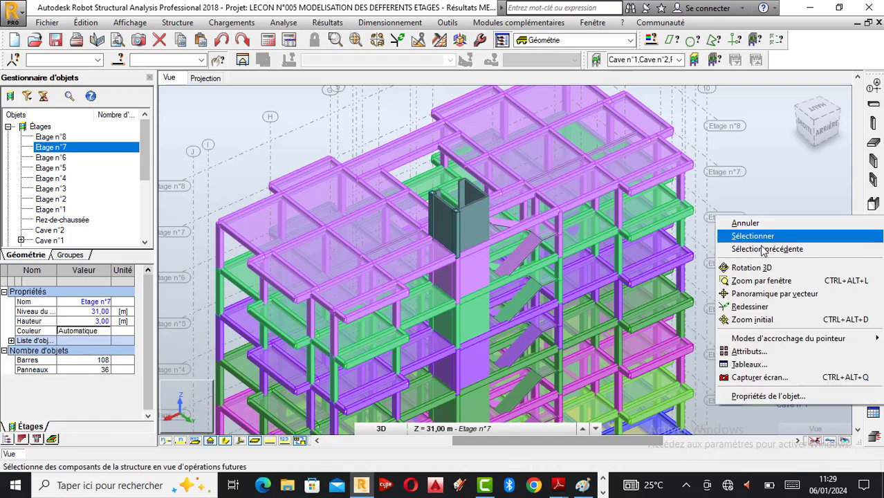
click(751, 268)
drag(765, 272, 477, 251)
scroll(496, 245, up, 2)
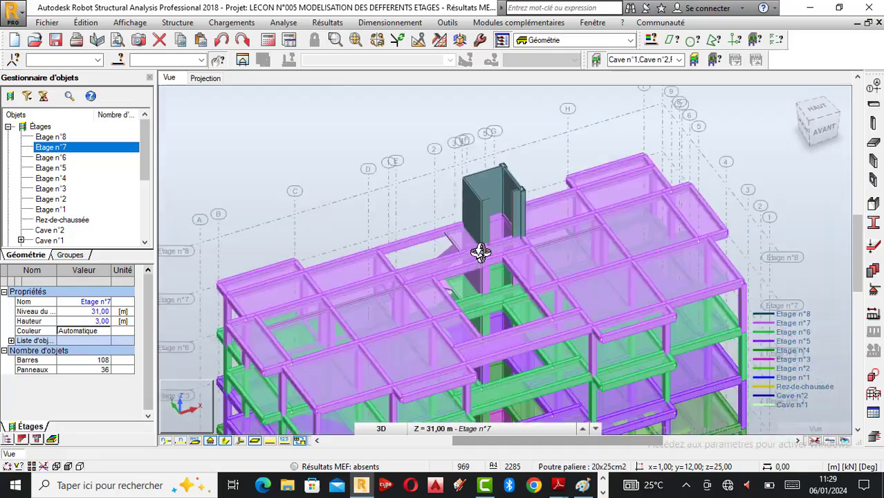
scroll(490, 223, up, 3)
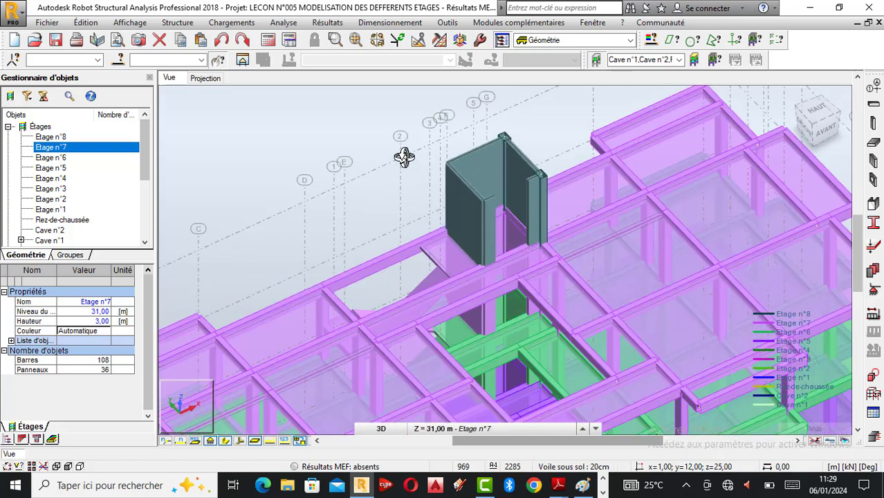
scroll(453, 184, down, 2)
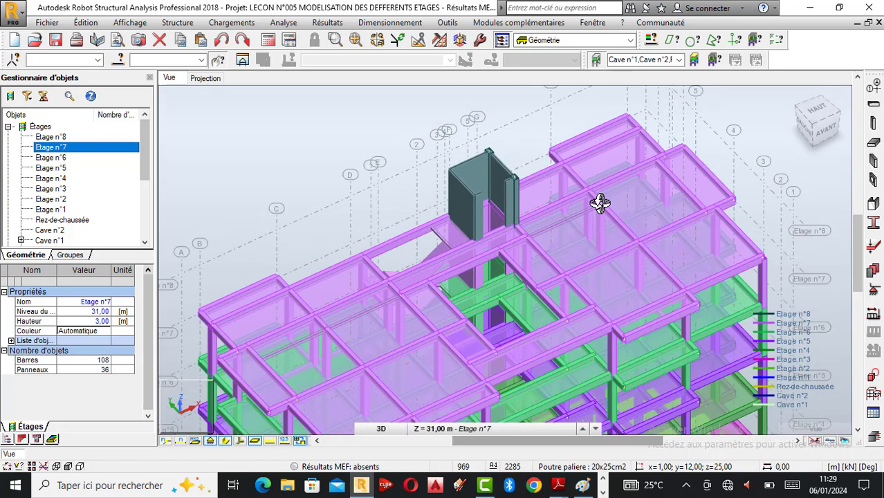
drag(549, 232, 501, 209)
scroll(533, 236, down, 1)
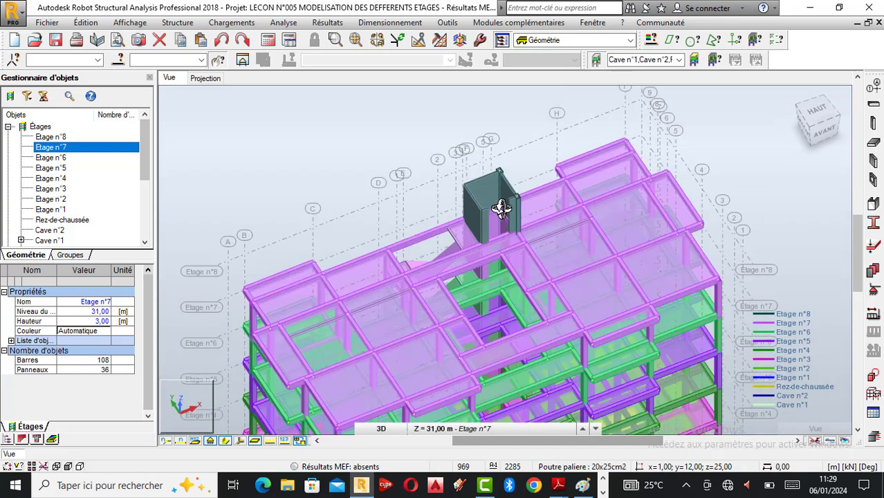
scroll(501, 209, up, 1)
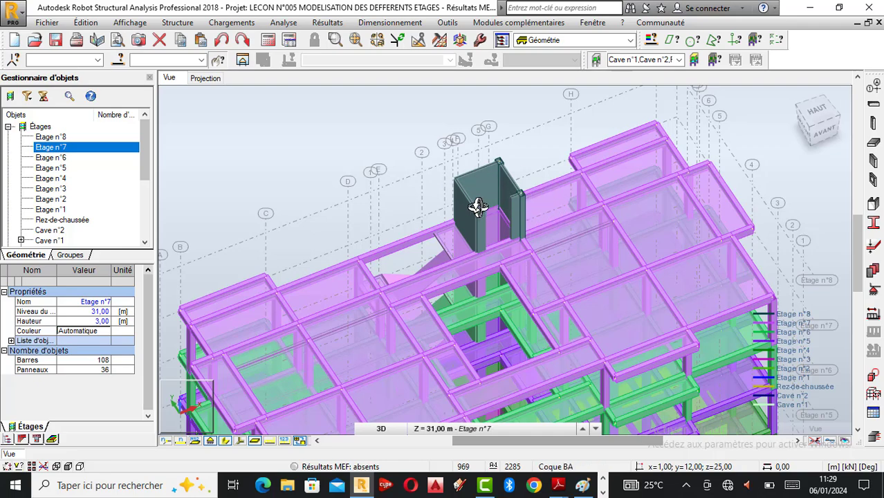
Cover the Etage n°8 lift shaft with a contour slab of thickness Voile Cage d'Ascenseur through its four top corners at Z = 34 m
scroll(478, 207, up, 2)
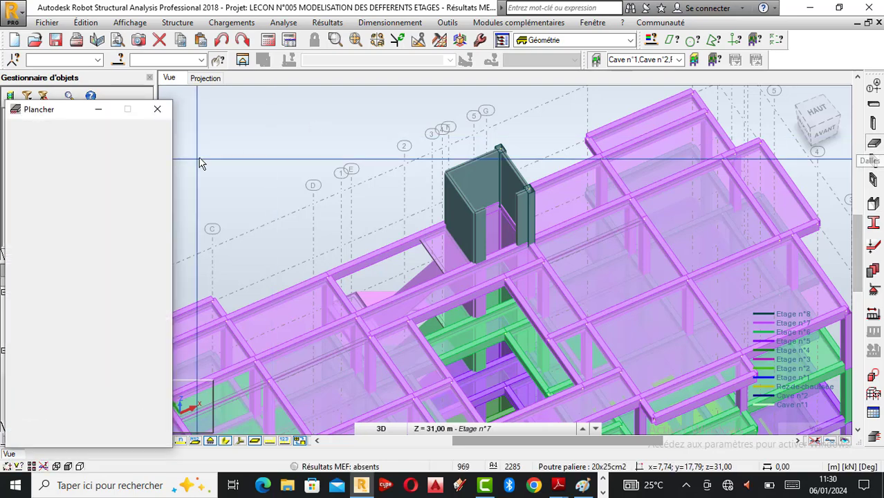
click(116, 161)
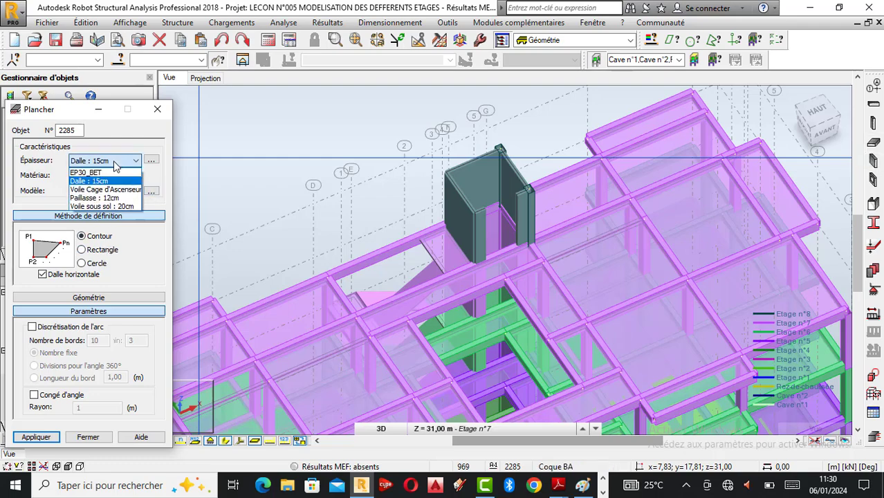
click(101, 190)
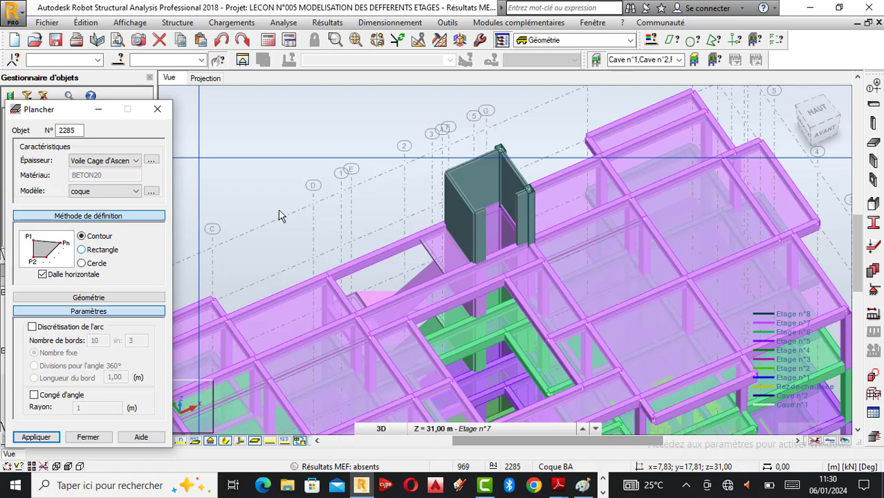
scroll(461, 178, up, 2)
scroll(461, 178, up, 1)
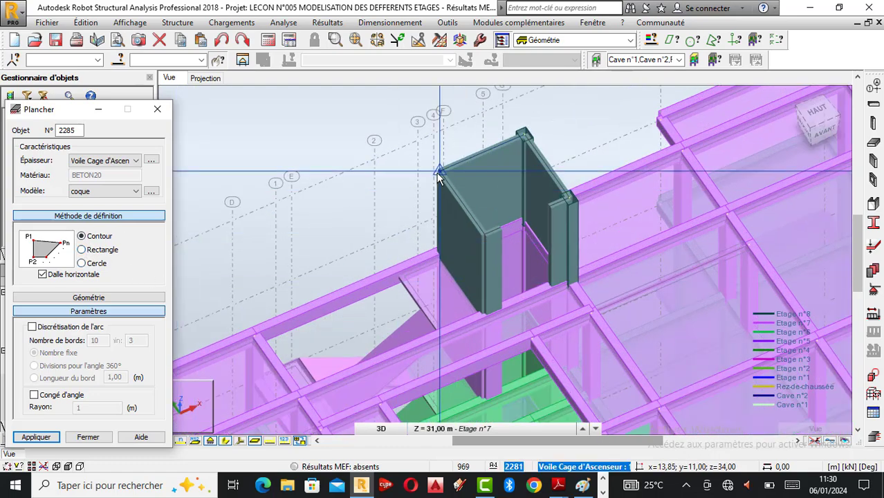
click(439, 173)
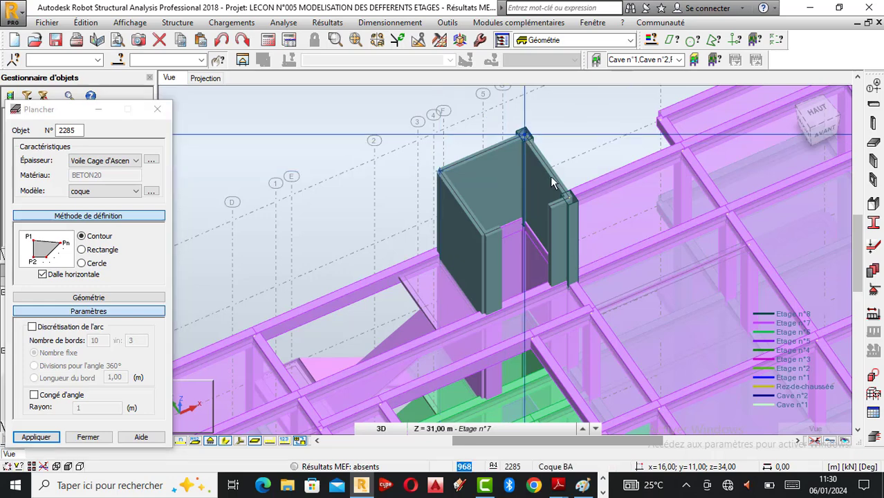
click(569, 197)
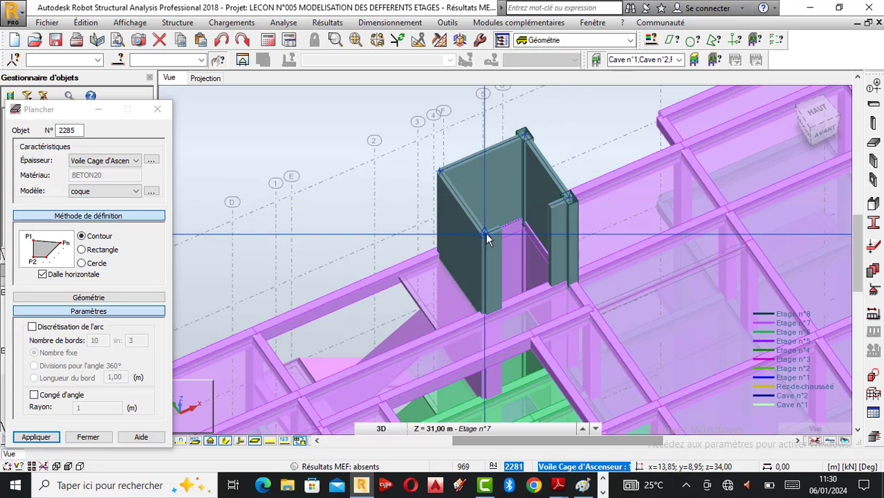
click(485, 232)
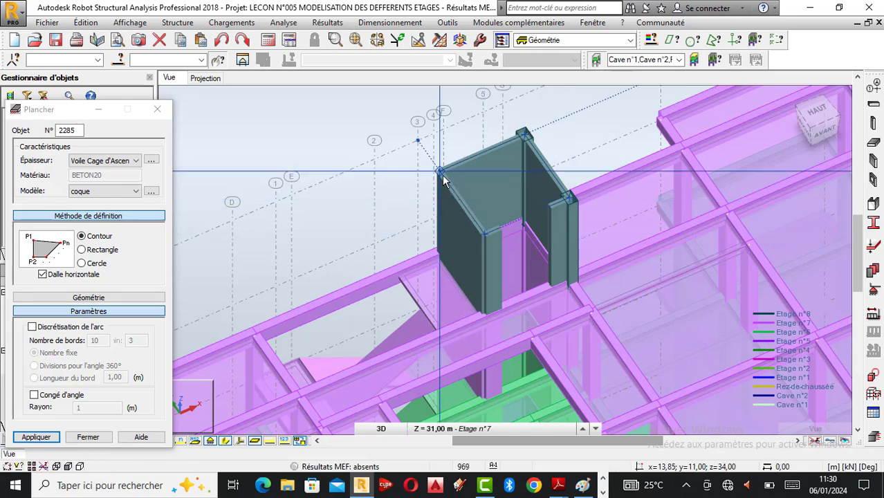
click(443, 176)
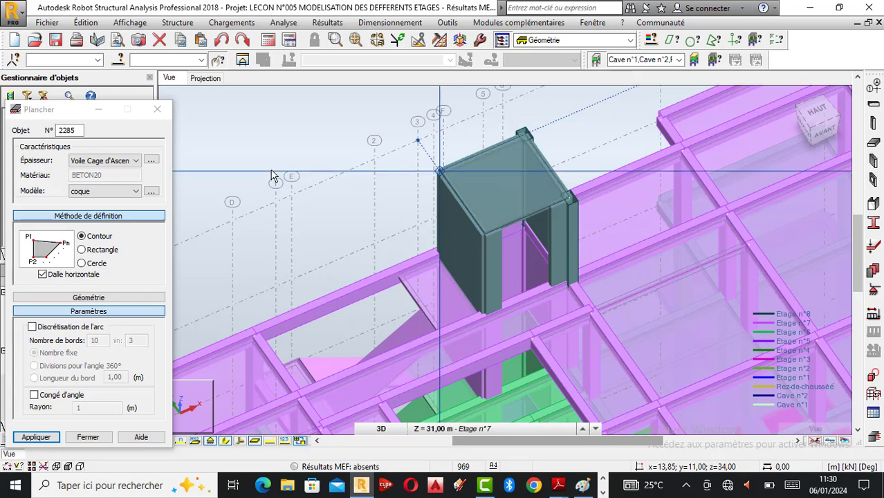
click(158, 110)
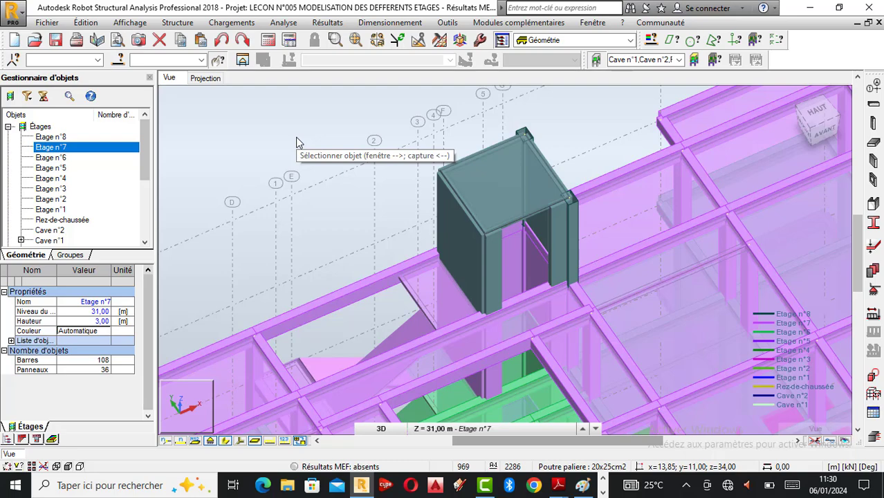
Examine the covered lift shaft, the stair area beside it and the central opening of Etage n°7 from several angles
scroll(299, 152, down, 2)
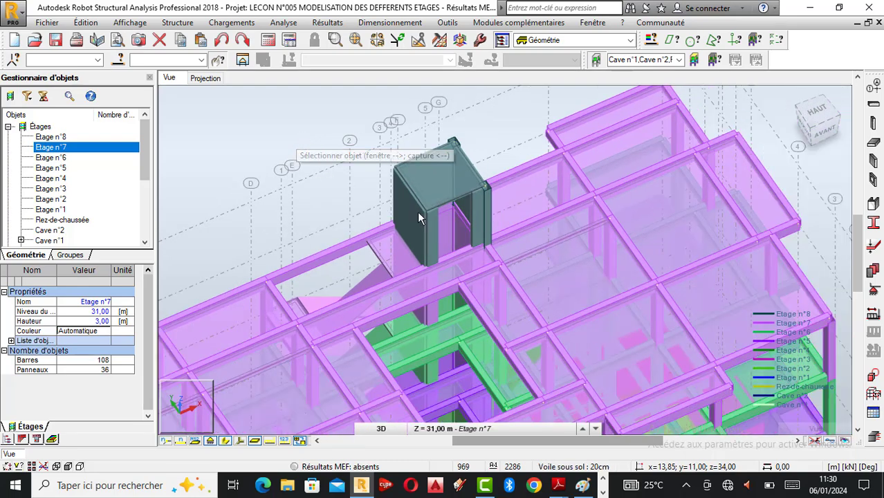
scroll(470, 244, up, 1)
scroll(431, 200, down, 1)
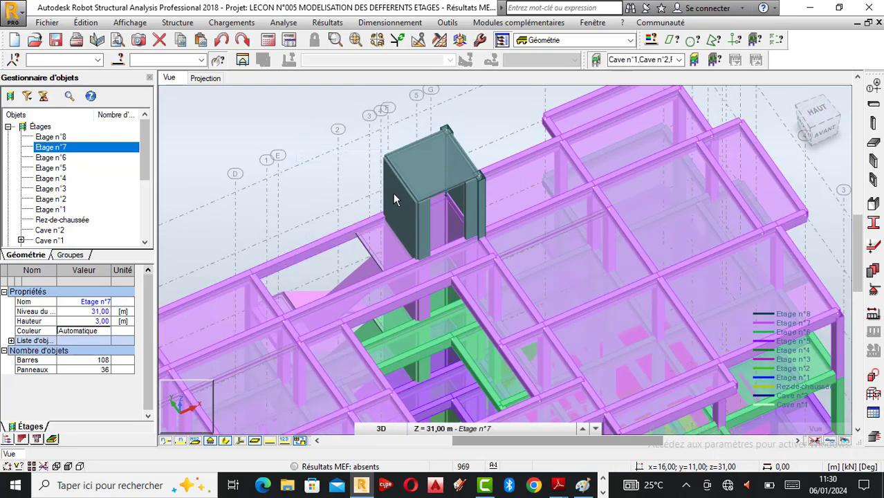
scroll(394, 200, down, 1)
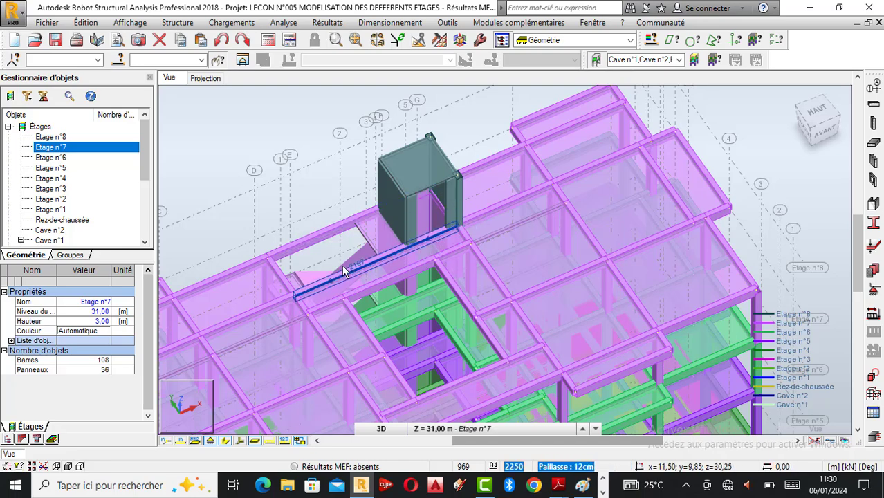
scroll(342, 265, up, 1)
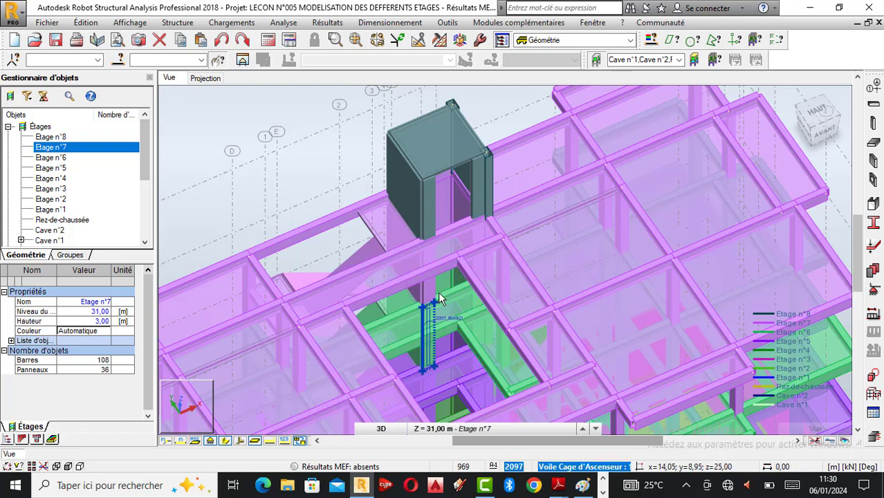
scroll(413, 313, down, 1)
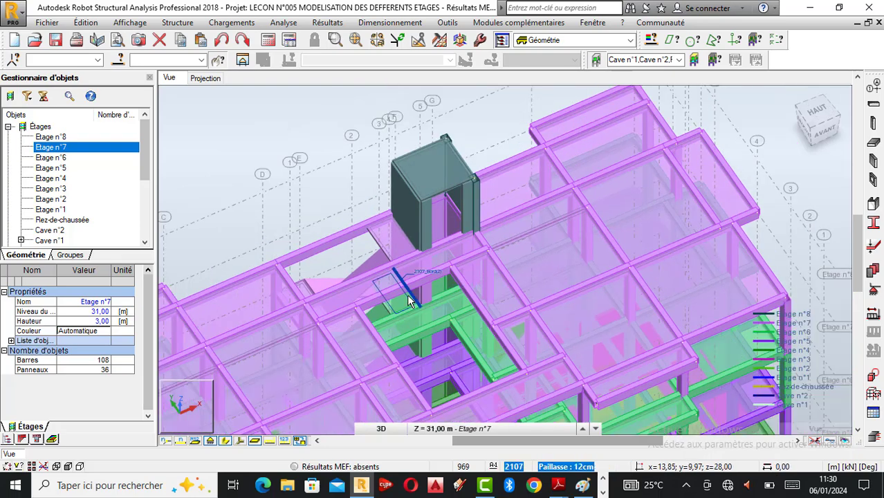
scroll(411, 309, down, 1)
scroll(449, 339, down, 1)
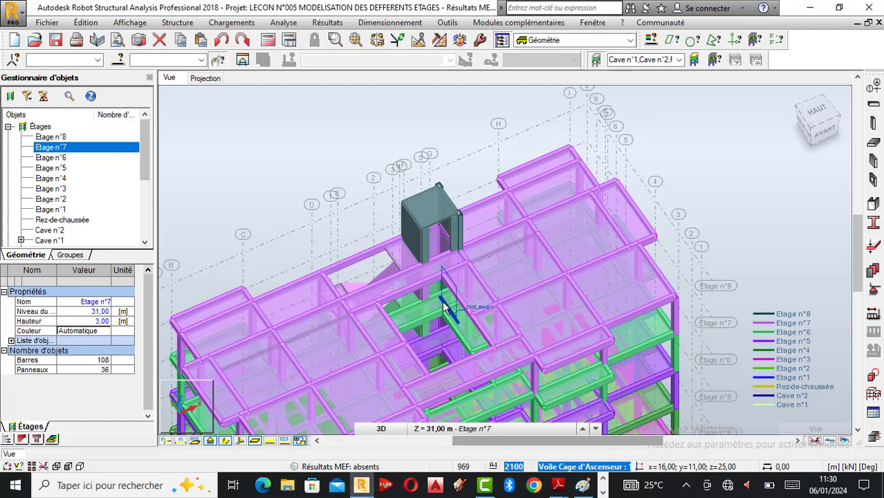
scroll(442, 300, down, 1)
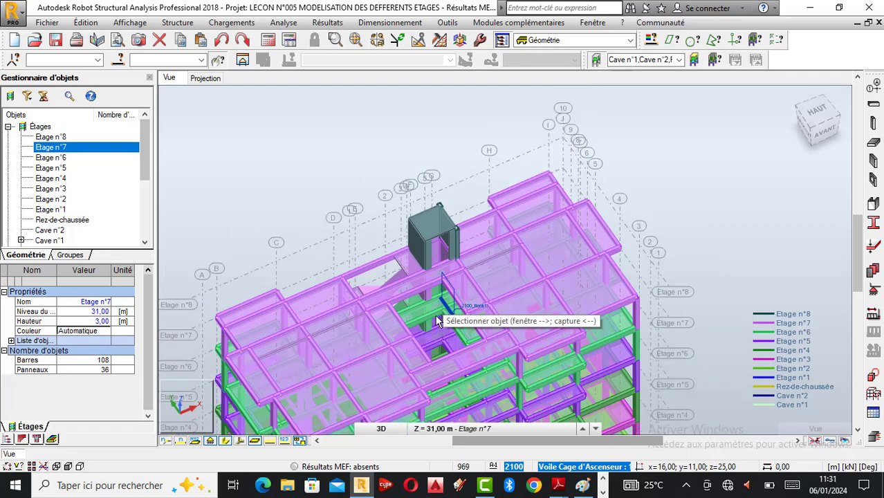
right_click(587, 169)
click(623, 219)
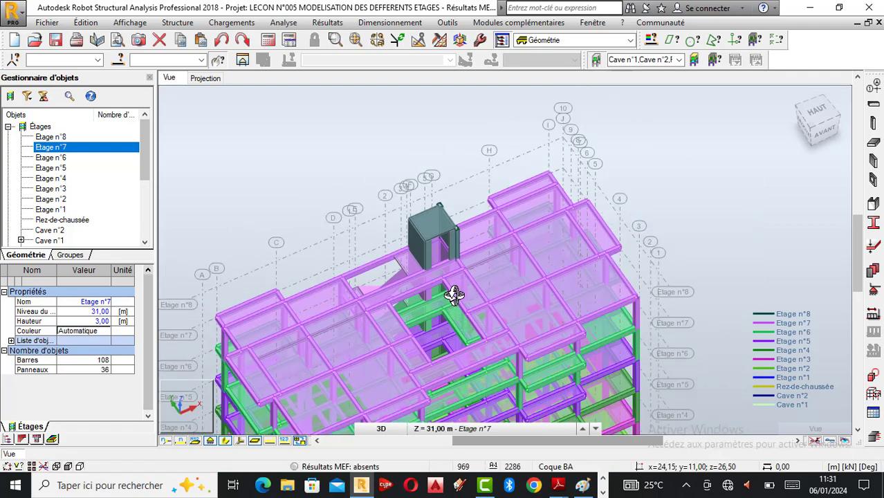
drag(451, 296, 362, 303)
scroll(362, 303, up, 3)
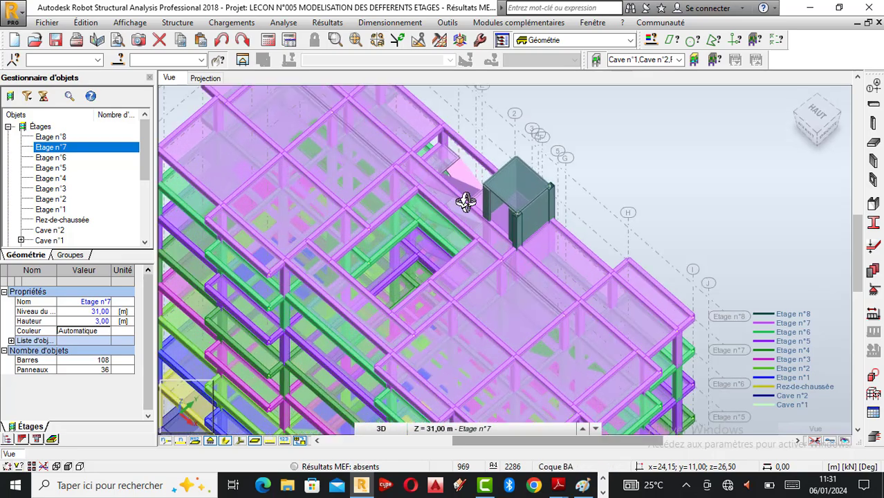
scroll(466, 201, up, 1)
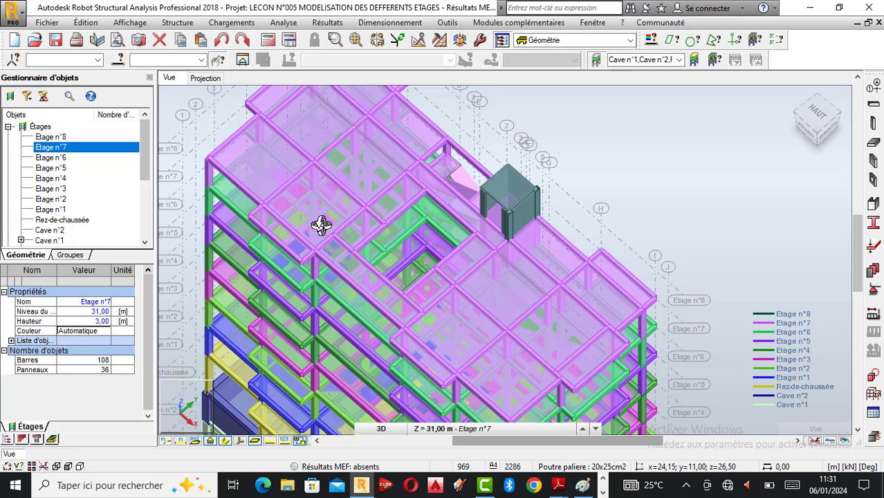
Switch to the XY plan projection at the Etage n°7 level (31,00 m) and show the whole floor
click(205, 80)
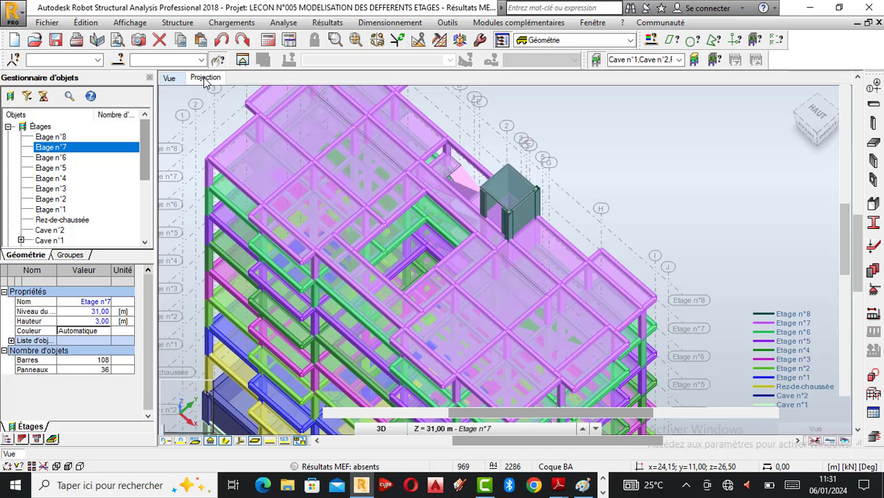
click(205, 78)
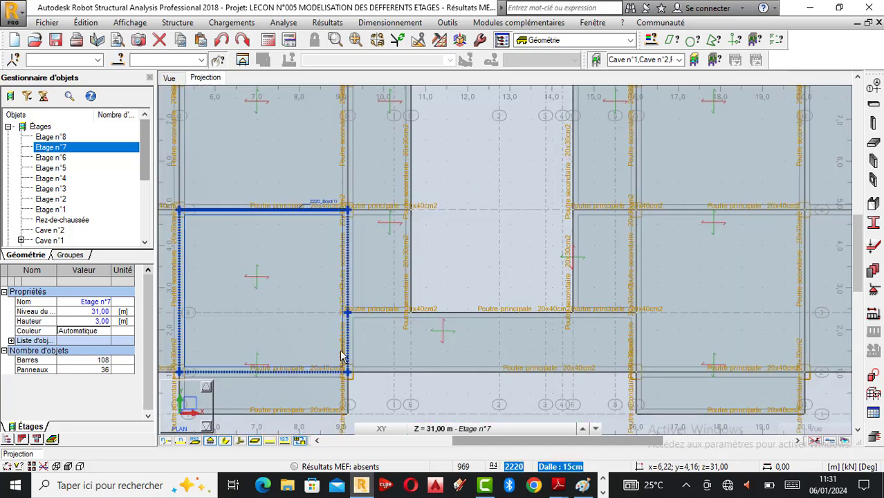
click(425, 430)
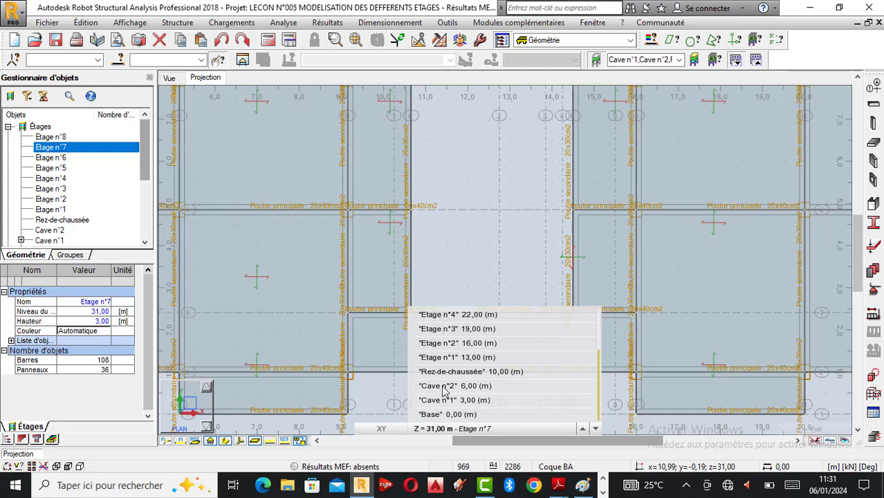
scroll(460, 349, up, 4)
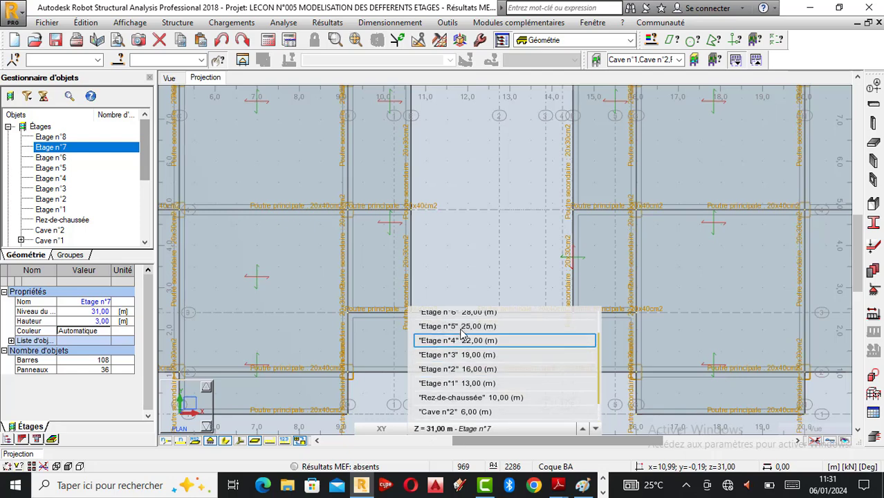
scroll(465, 340, up, 1)
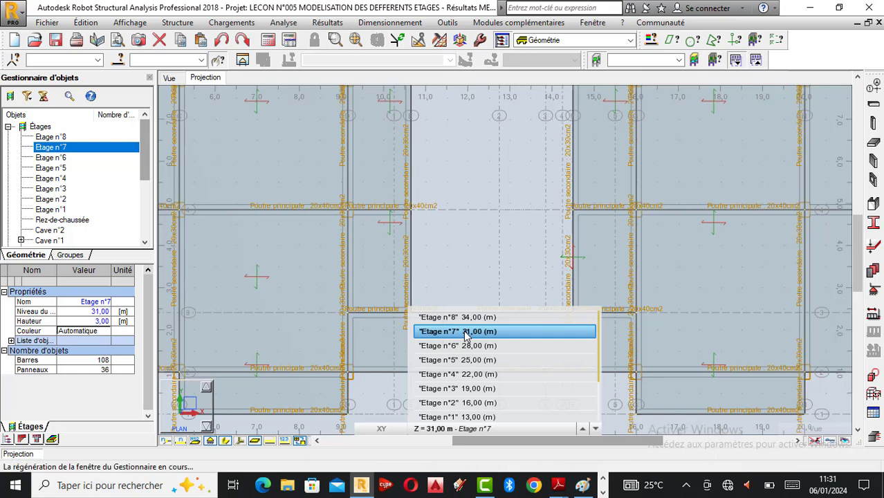
click(465, 332)
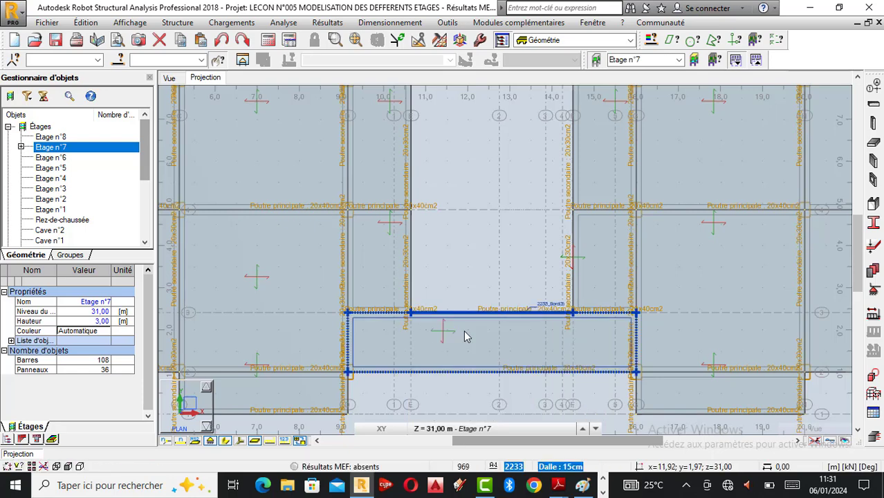
scroll(446, 394, down, 2)
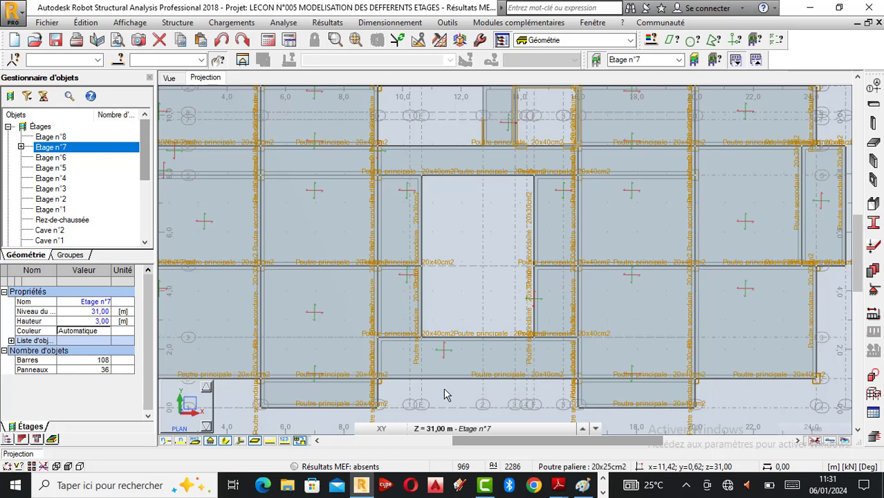
scroll(495, 313, down, 1)
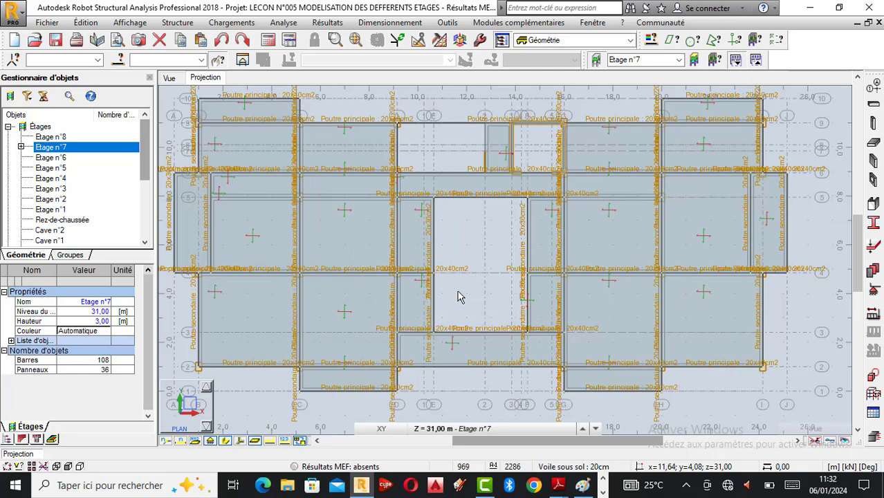
Consult the ground-floor drawing VUE EN PLAN COTE REZ-DE-CHAUSSEE in Adobe Reader and look for the upper-floor plan among the open PDFs
mouse_move(558, 488)
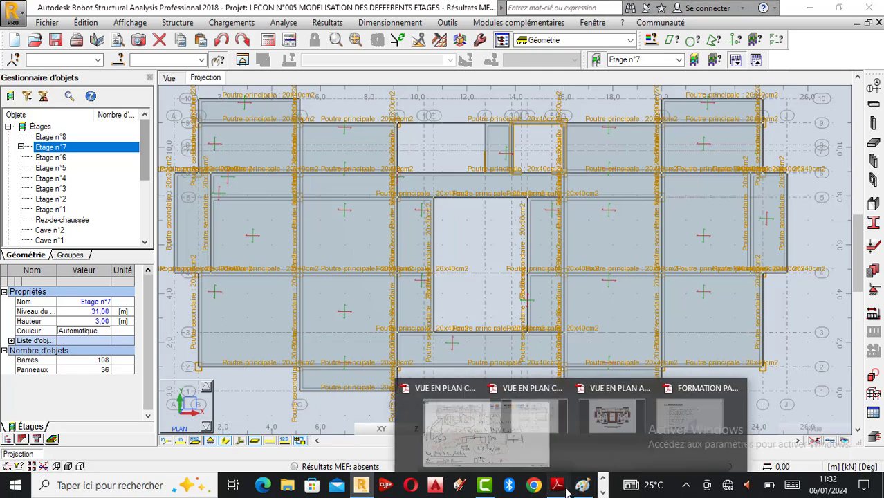
click(488, 438)
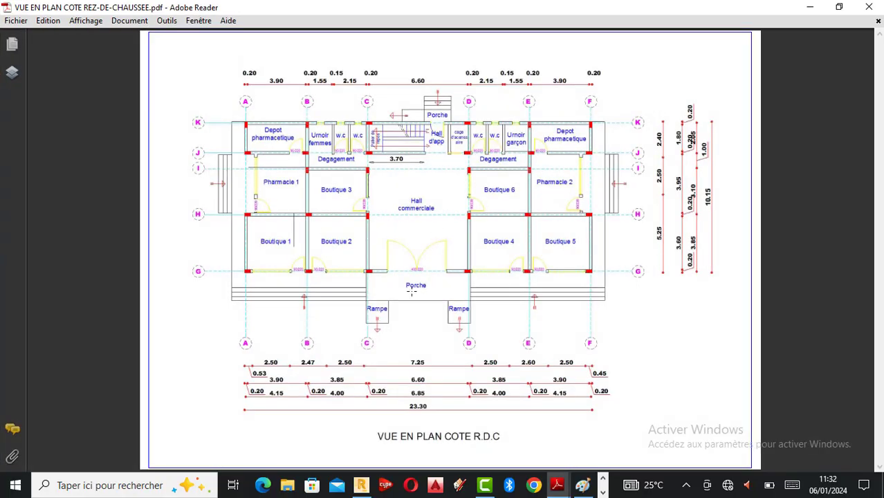
click(810, 7)
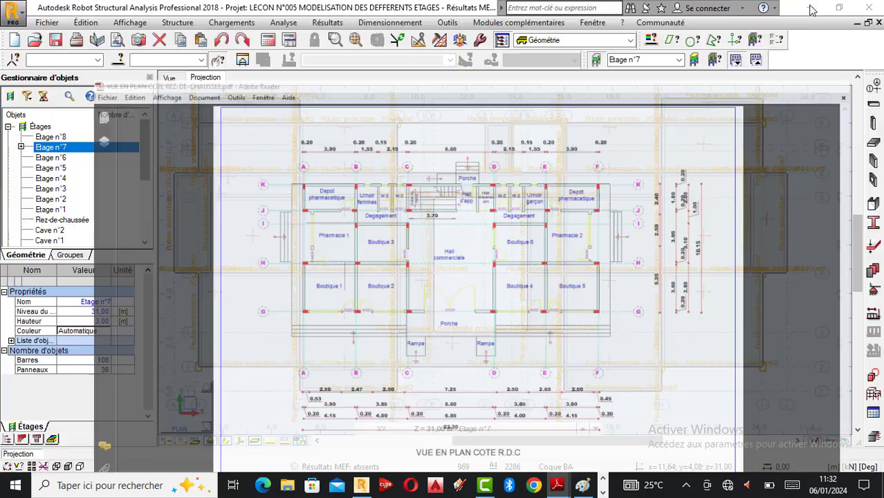
mouse_move(558, 488)
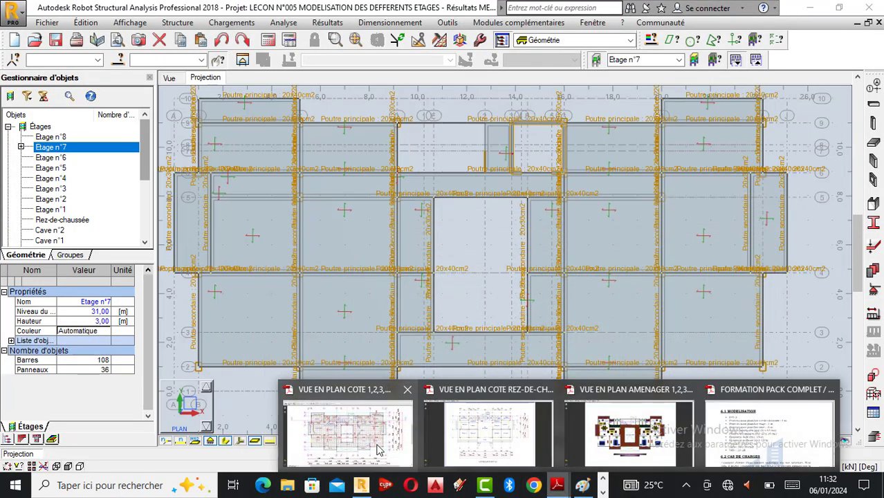
Consult the PDF plan for storeys 1 to 5, and examine the beams around Etage n°7's central opening in 3D
click(355, 443)
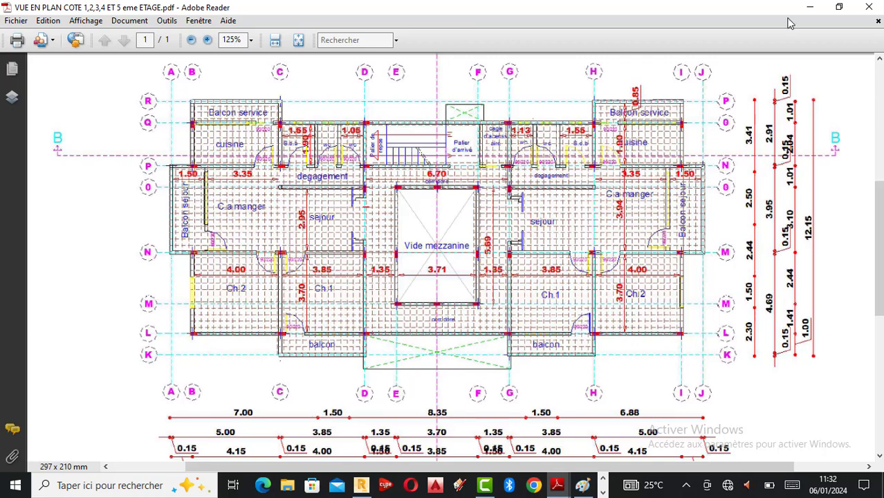
click(810, 7)
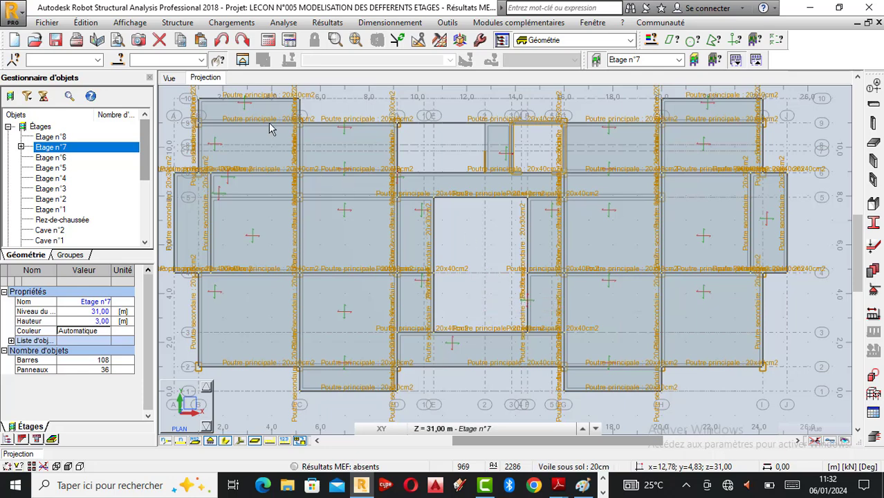
click(171, 82)
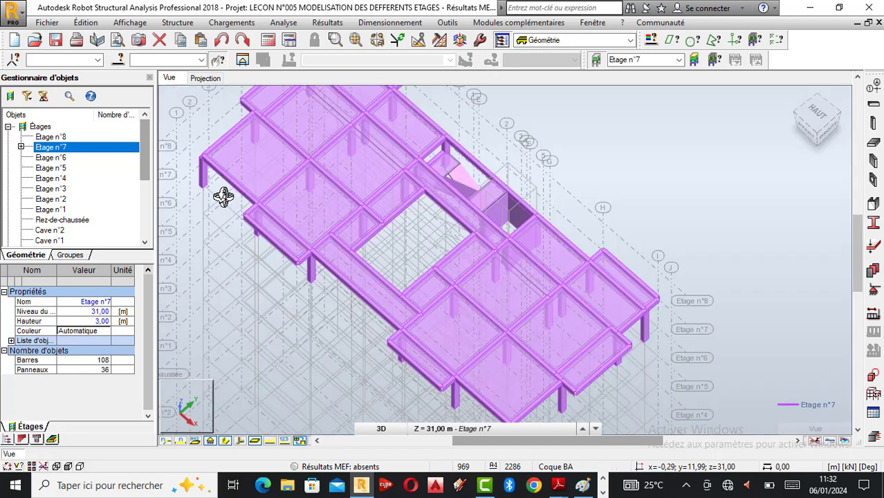
scroll(388, 255, up, 2)
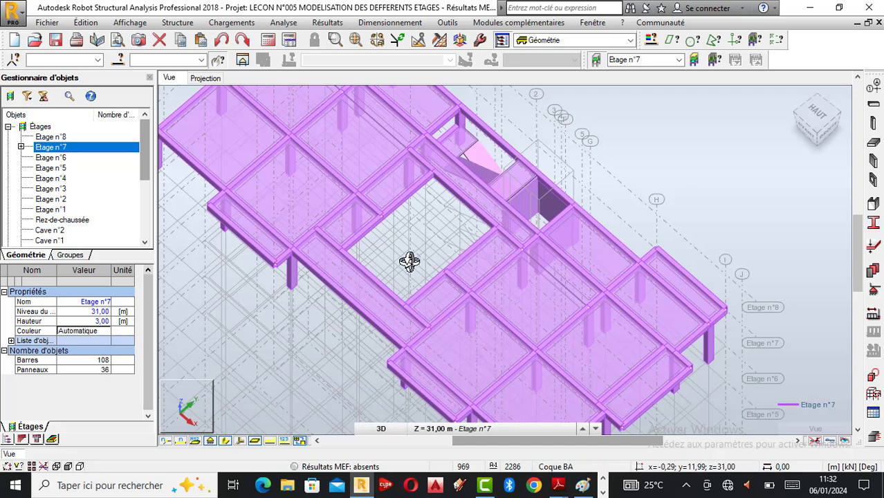
scroll(366, 229, up, 3)
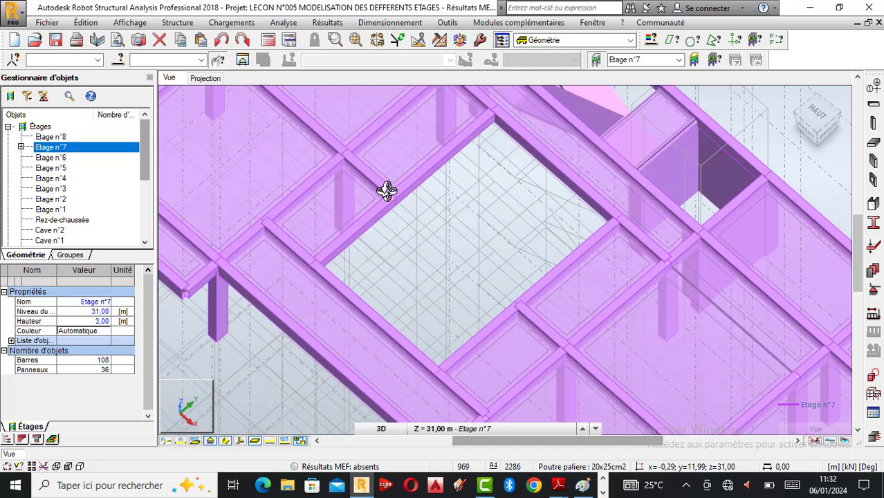
scroll(328, 183, up, 3)
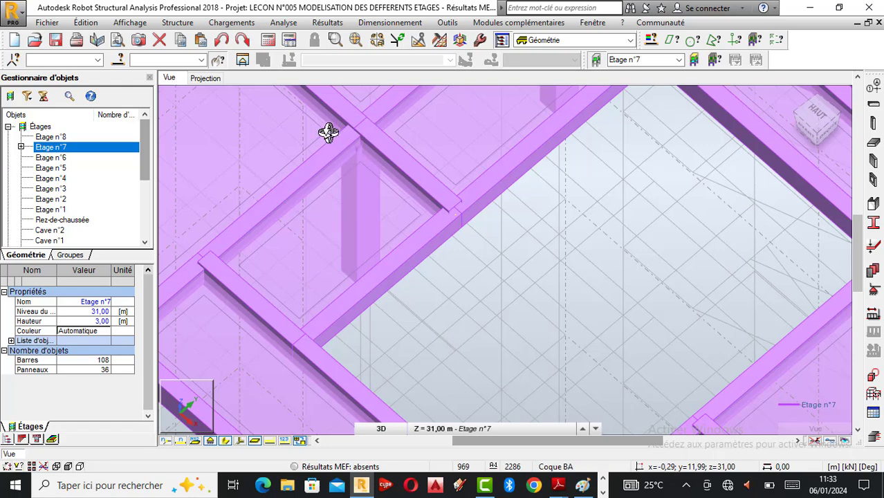
scroll(379, 139, up, 4)
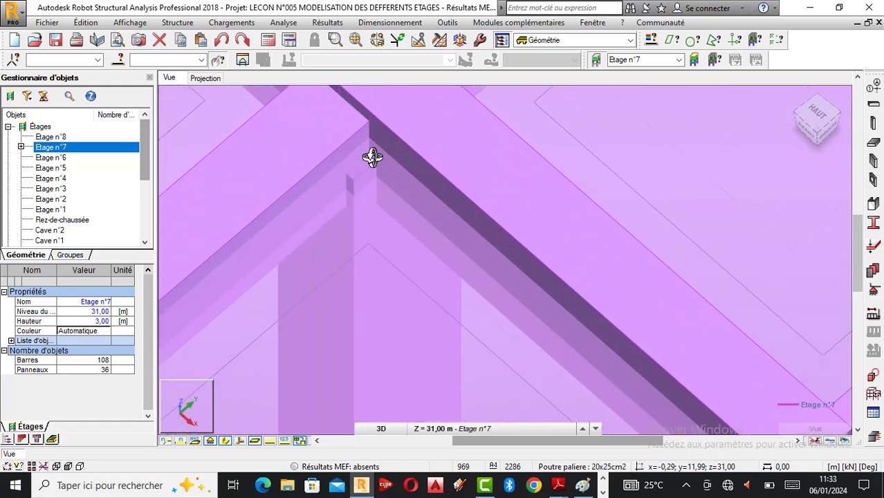
scroll(371, 154, up, 2)
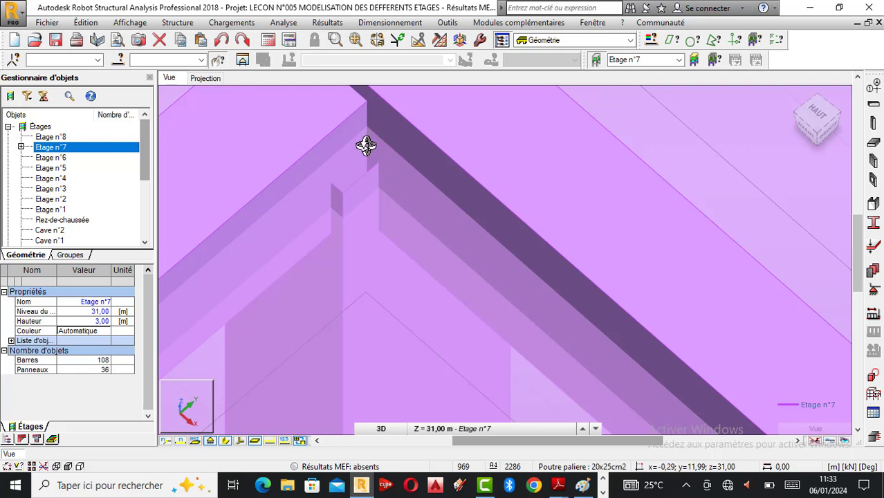
scroll(365, 146, down, 3)
scroll(363, 160, down, 4)
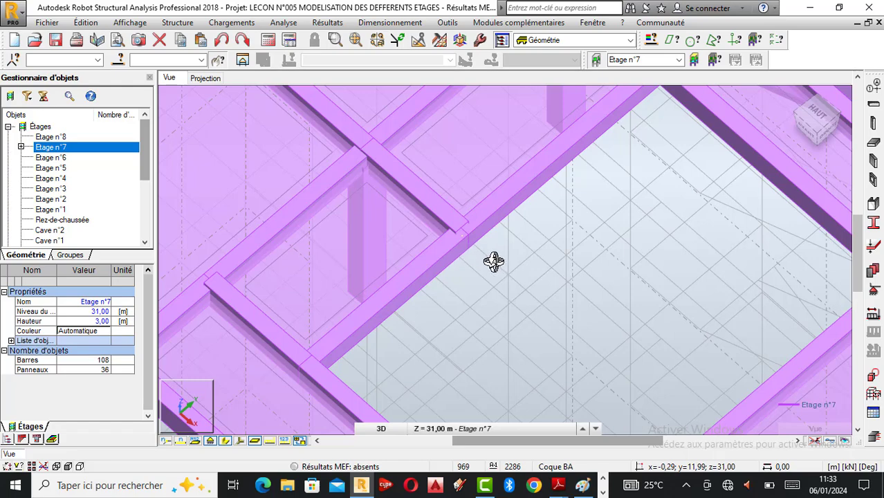
scroll(457, 227, down, 2)
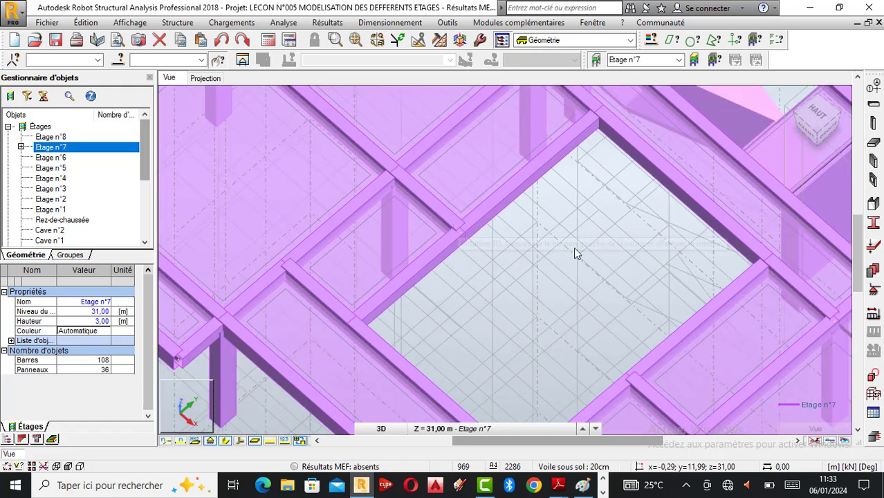
scroll(520, 282, down, 2)
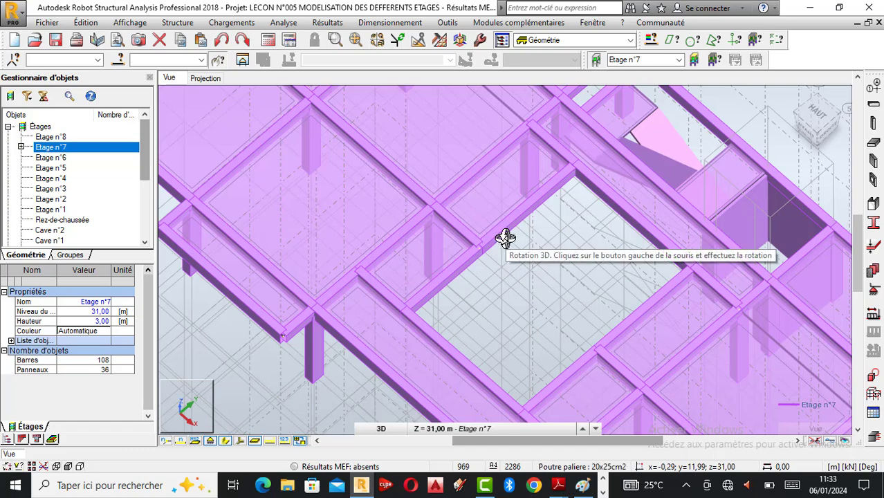
click(212, 80)
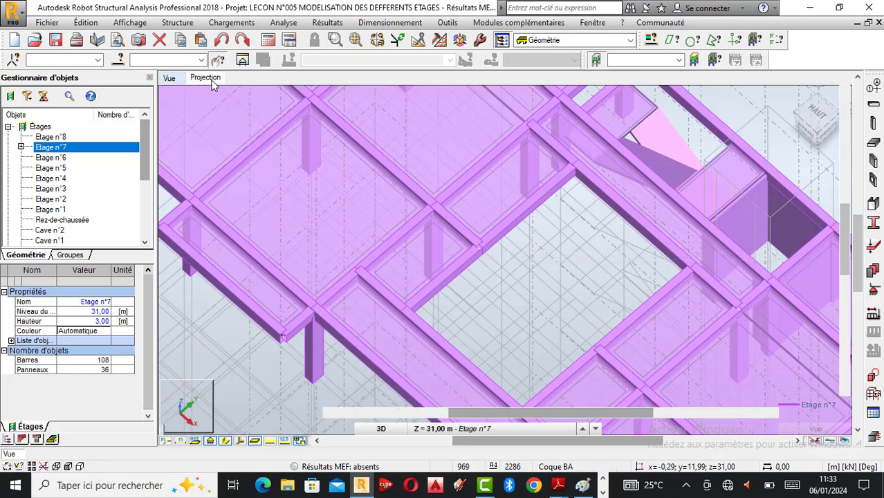
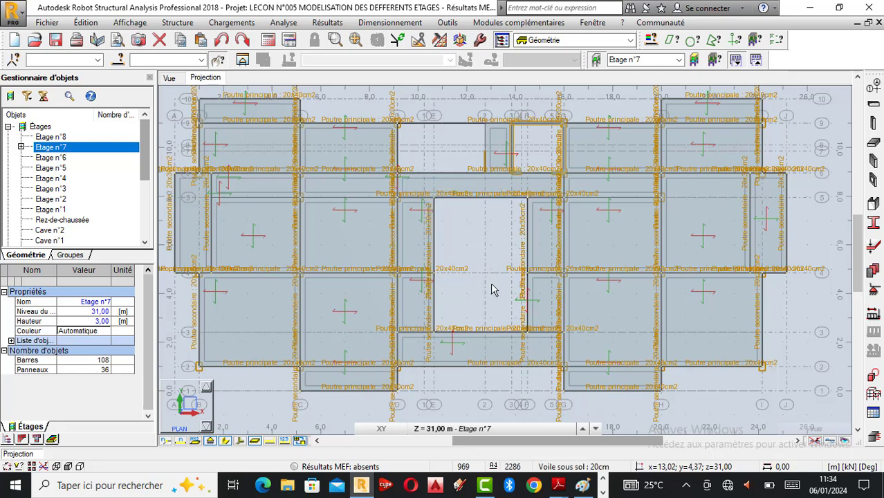
click(875, 143)
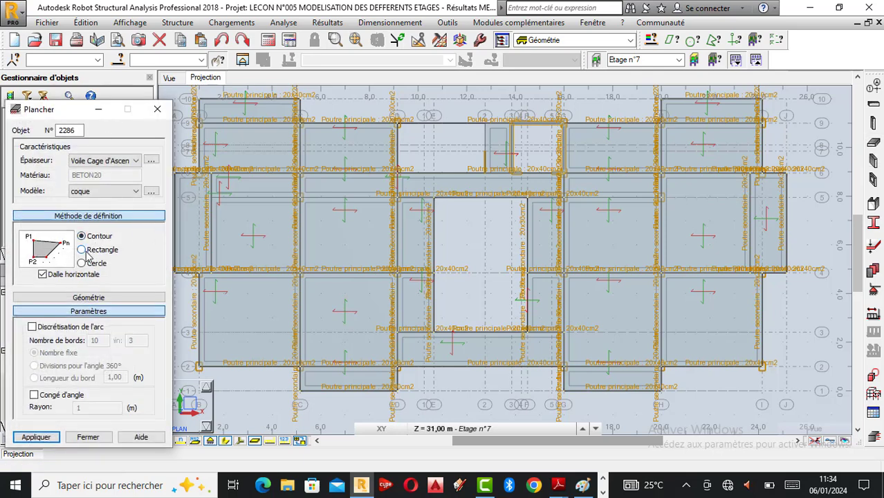
click(116, 161)
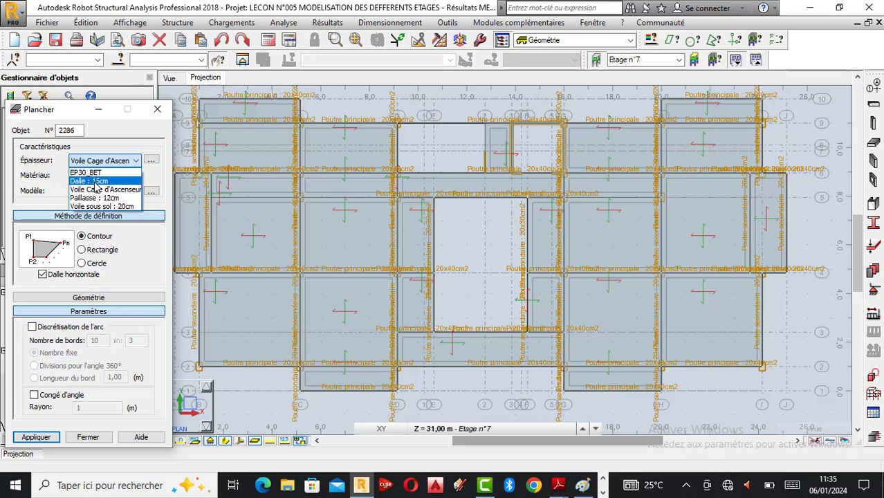
click(156, 113)
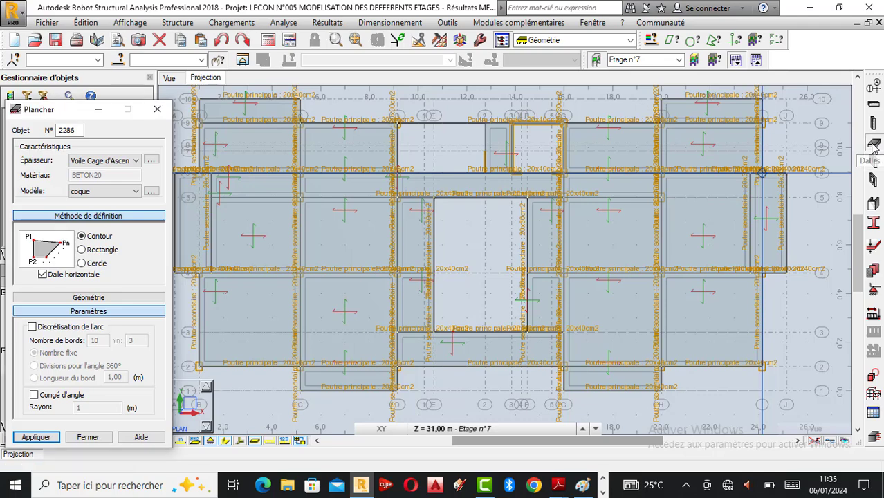
click(157, 109)
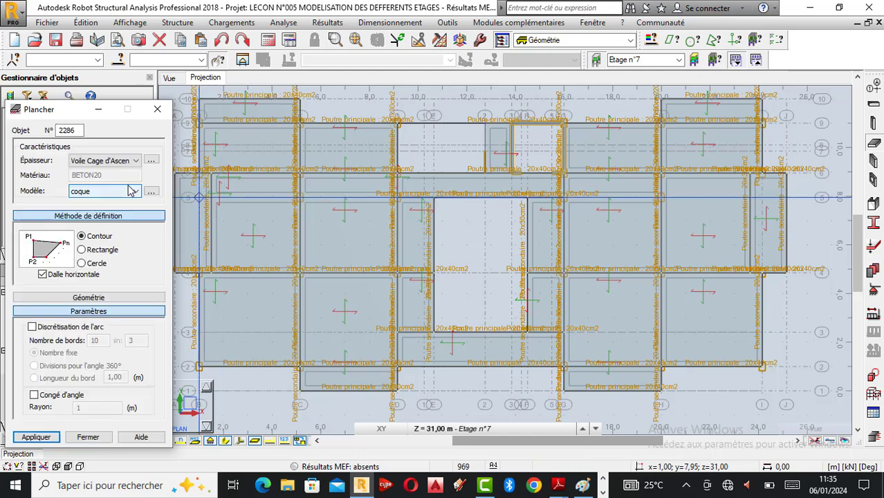
Start a new uniform 15 cm panel thickness and name it "Dalle piscine : 15Cm"
click(151, 161)
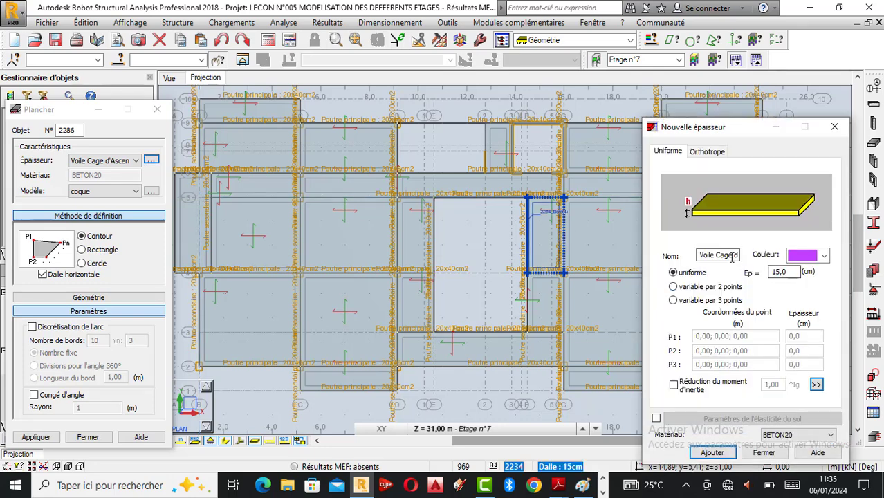
drag(717, 255, 727, 270)
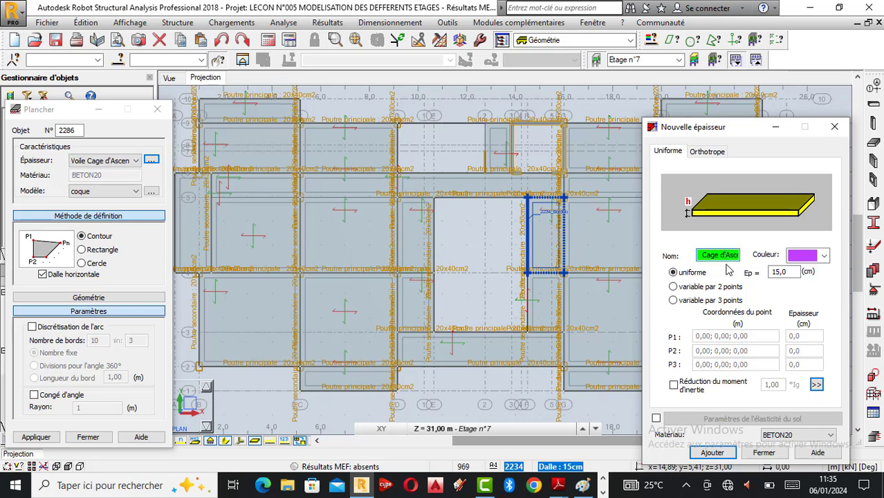
drag(727, 270, 727, 270)
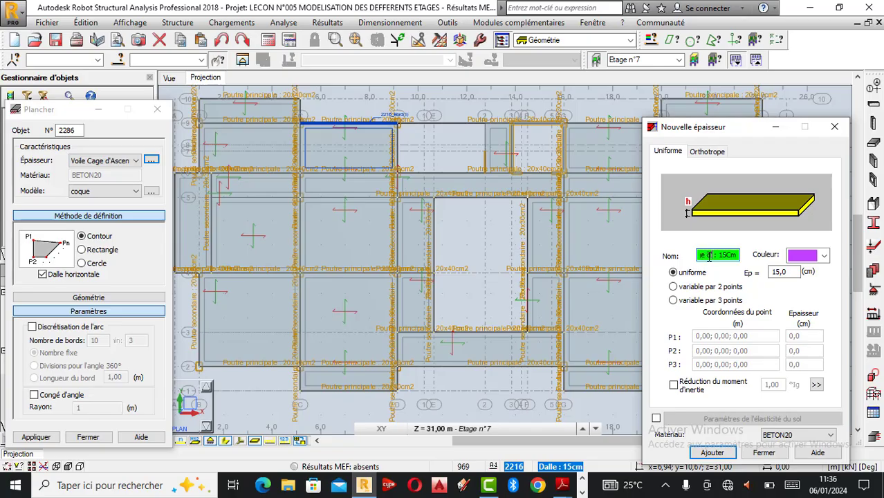
key(BackSpace)
key(BackSpace)
key(BackSpace)
key(BackSpace)
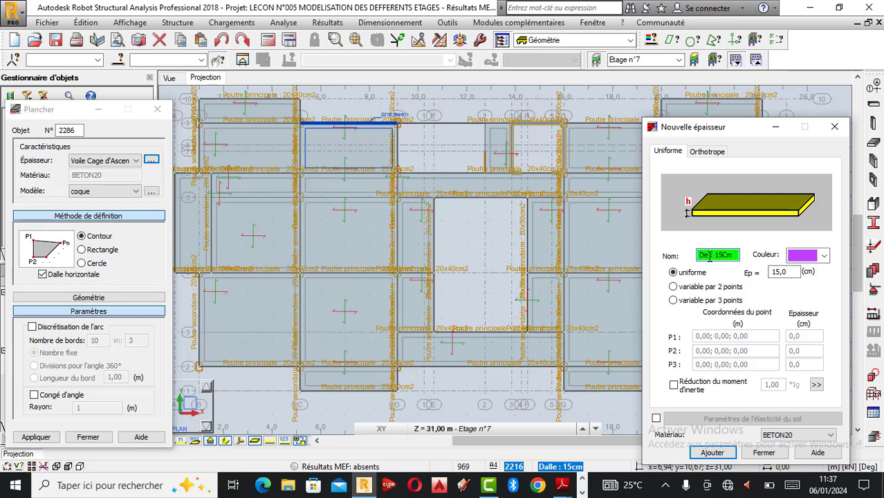
key(BackSpace)
text(alle pl)
Give the pool slab thickness an orange-red colour and add it to the available thicknesses
click(823, 256)
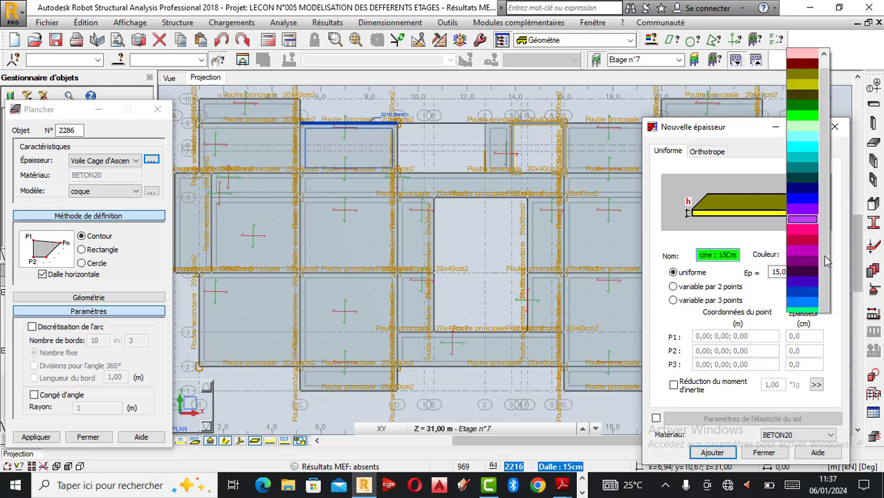
click(813, 309)
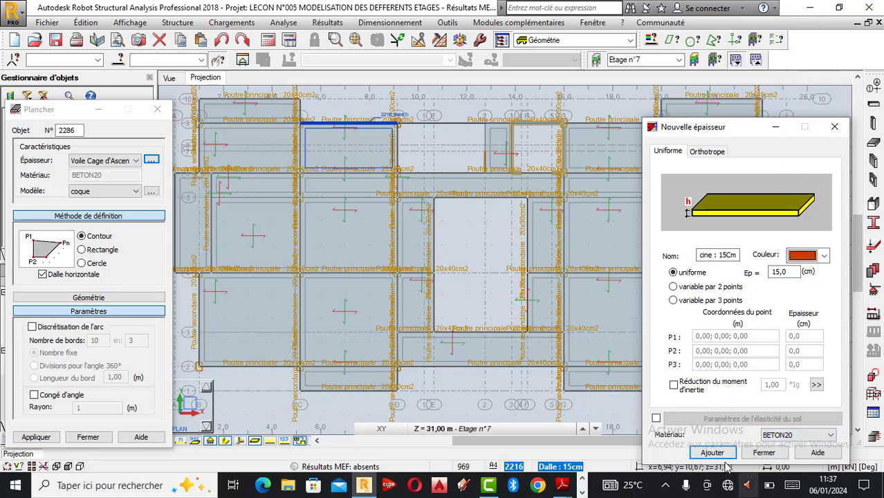
click(765, 455)
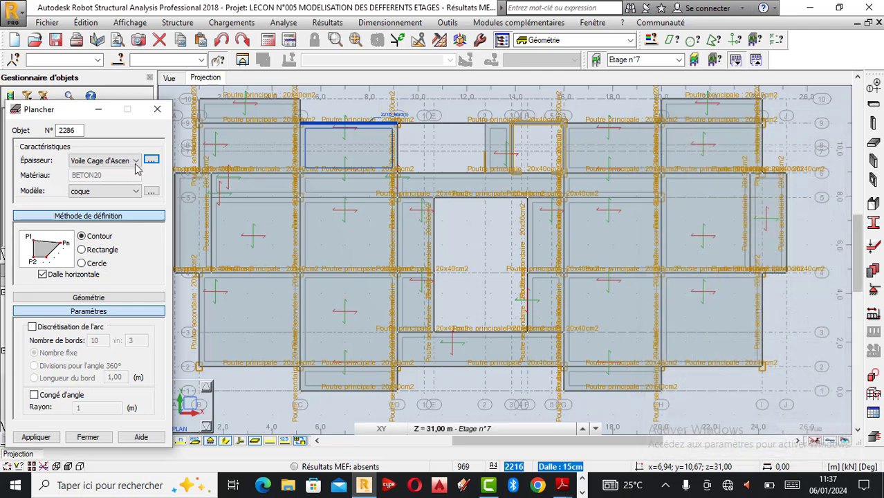
Create a rectangular floor slab with the Dalle piscine thickness over Etage n°7's central opening, from corner (10,65; 7,95) to (14,50; 2,41)
click(124, 162)
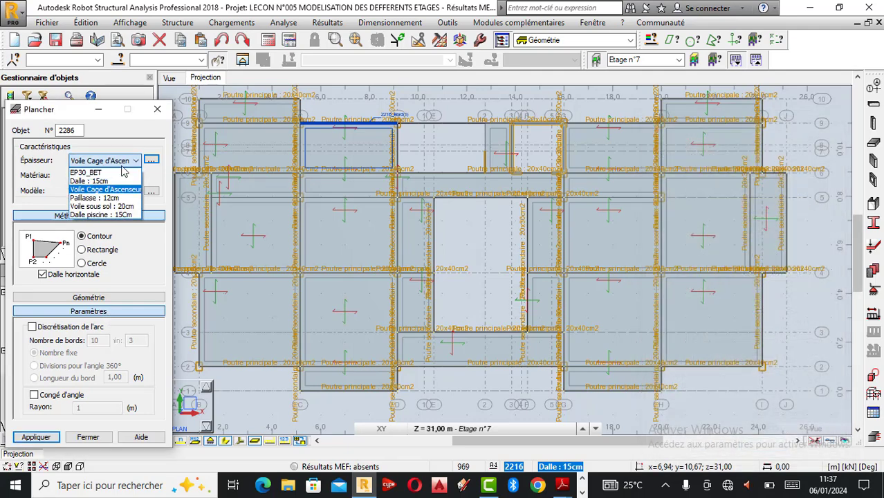
click(102, 215)
scroll(501, 235, up, 3)
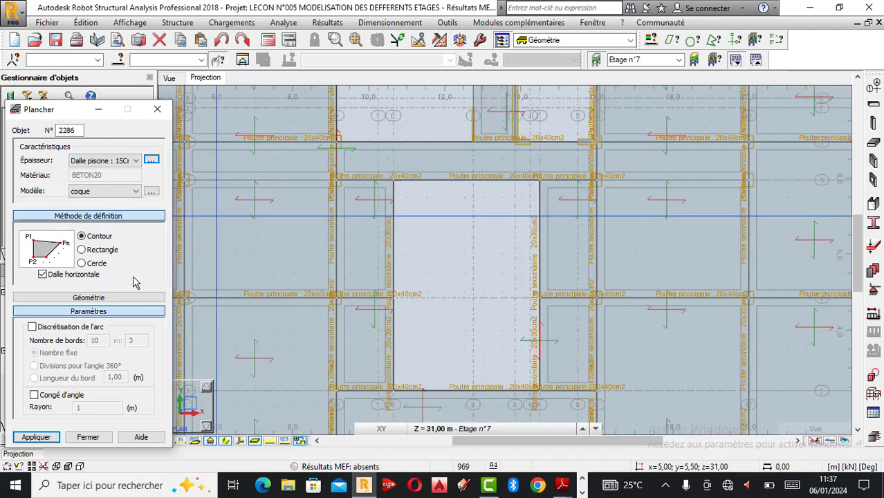
click(97, 251)
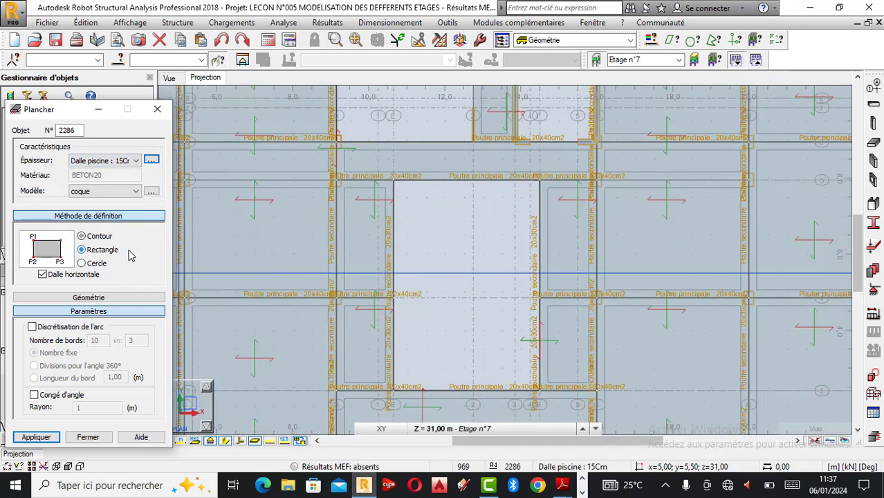
click(397, 193)
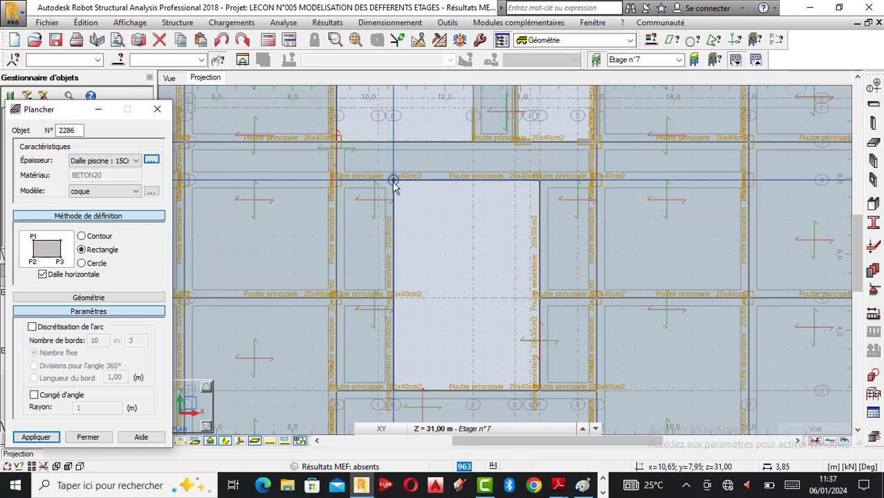
click(392, 181)
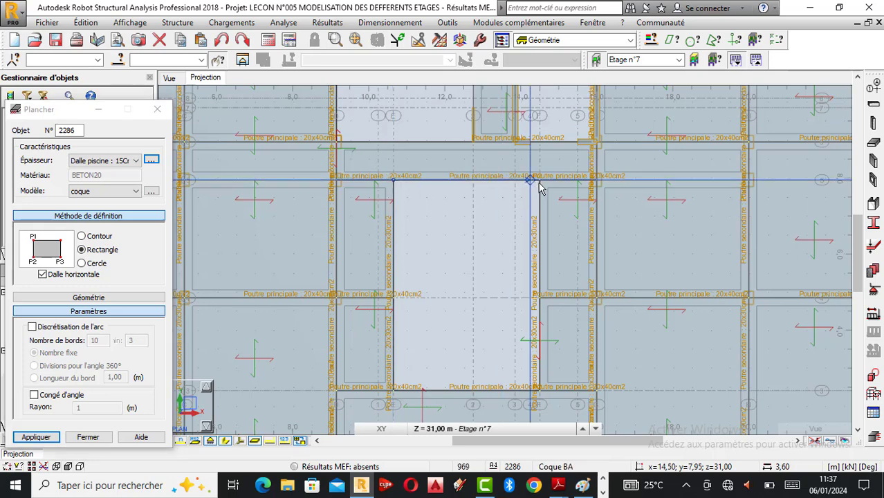
click(540, 397)
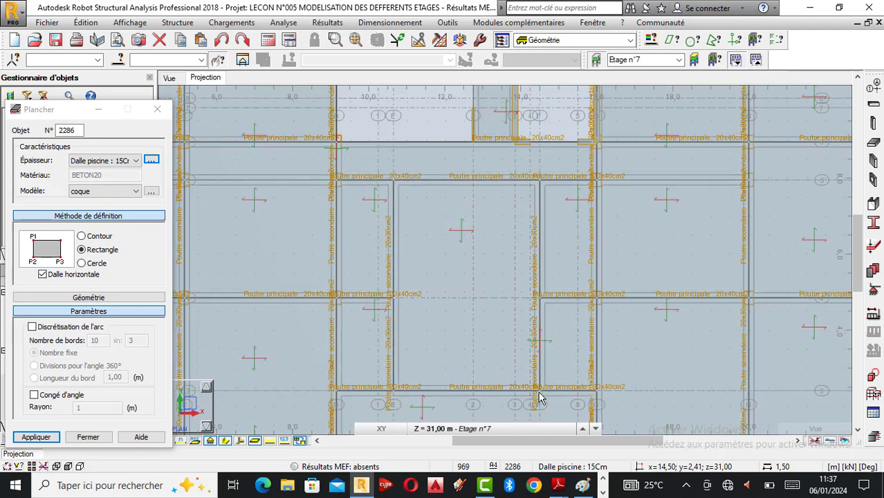
scroll(476, 225, down, 2)
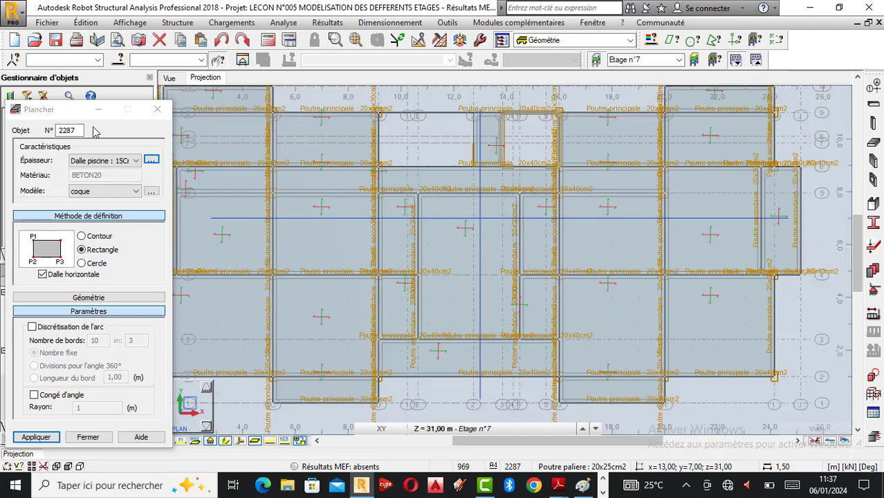
click(158, 109)
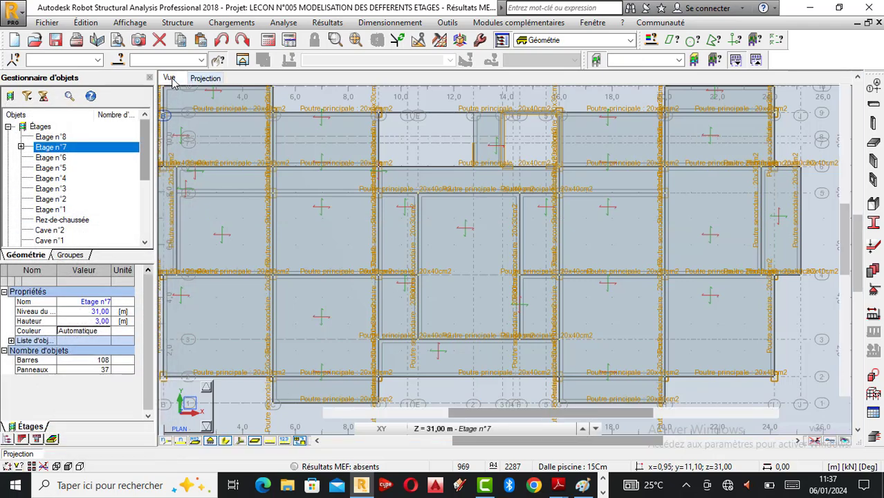
Check the new pool slab in the 3D model and select it in the plan projection
click(170, 78)
scroll(526, 246, up, 3)
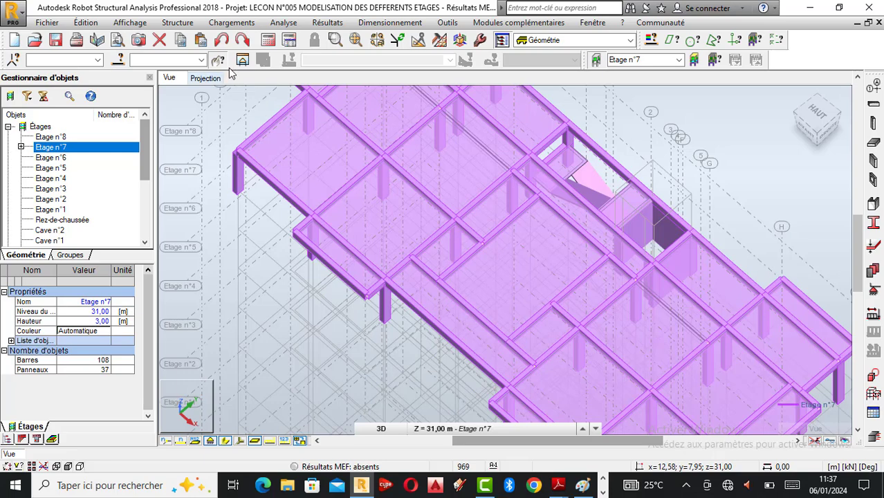
click(205, 80)
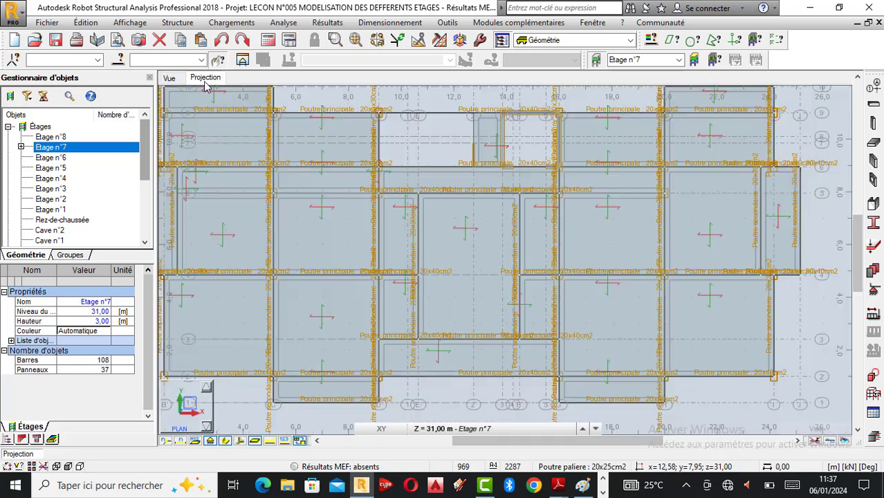
click(459, 265)
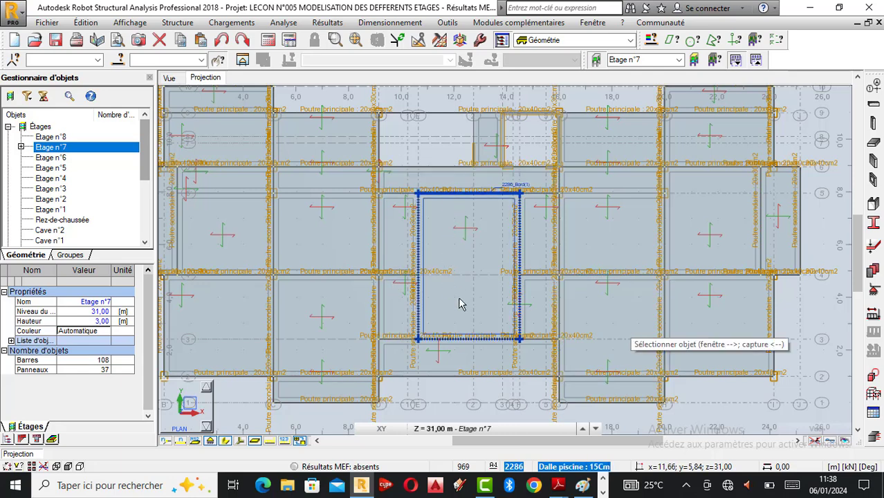
Inspect the pool slab once more in the 3D view and its position among the neighbouring panels in the plan projection
scroll(473, 212, up, 2)
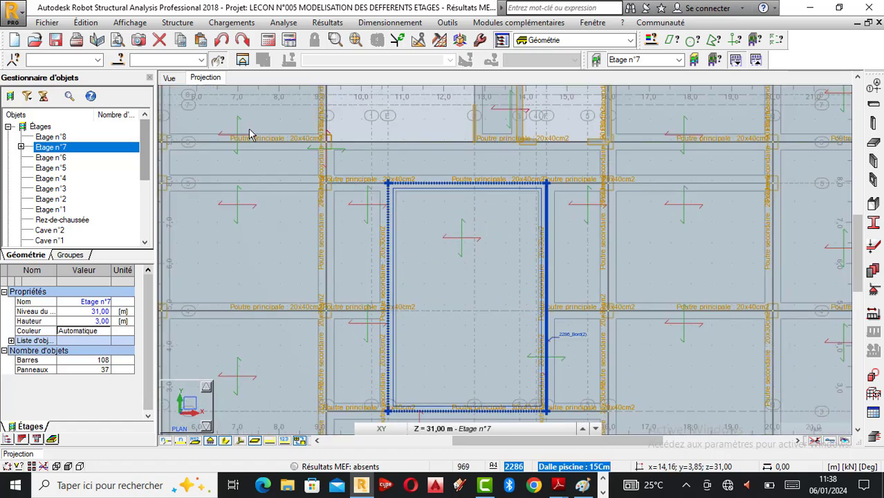
click(179, 82)
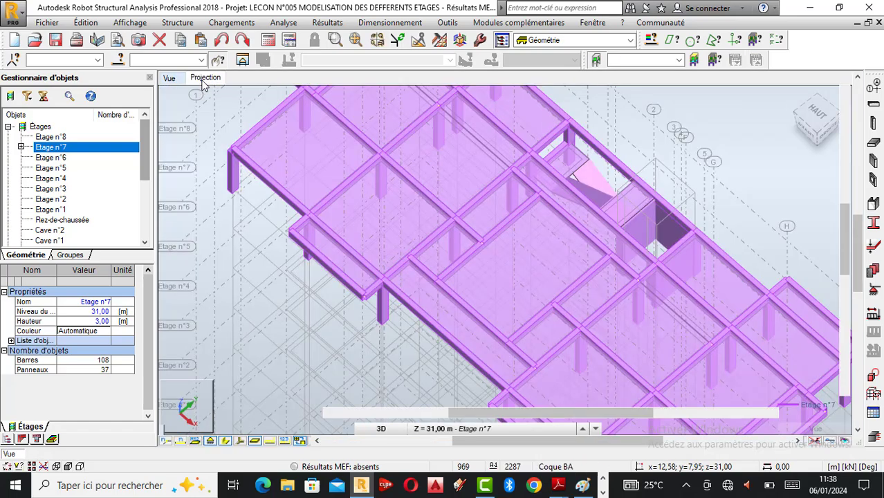
click(205, 78)
click(497, 224)
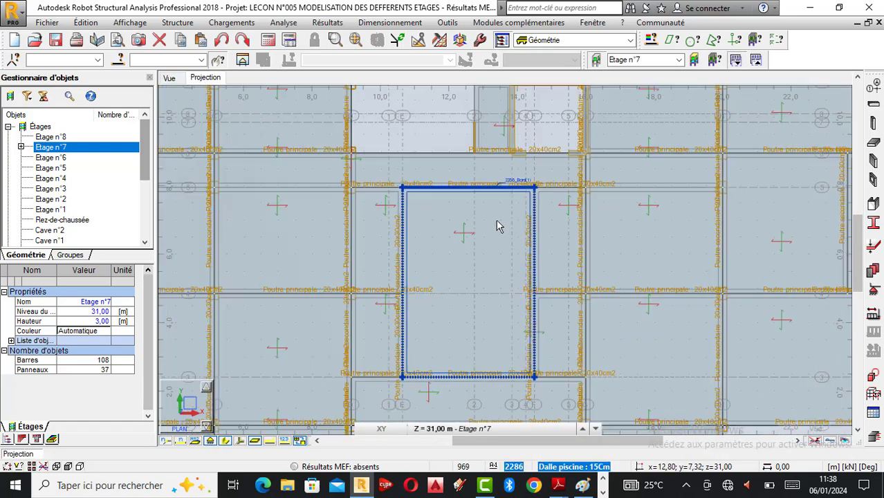
scroll(496, 225, up, 1)
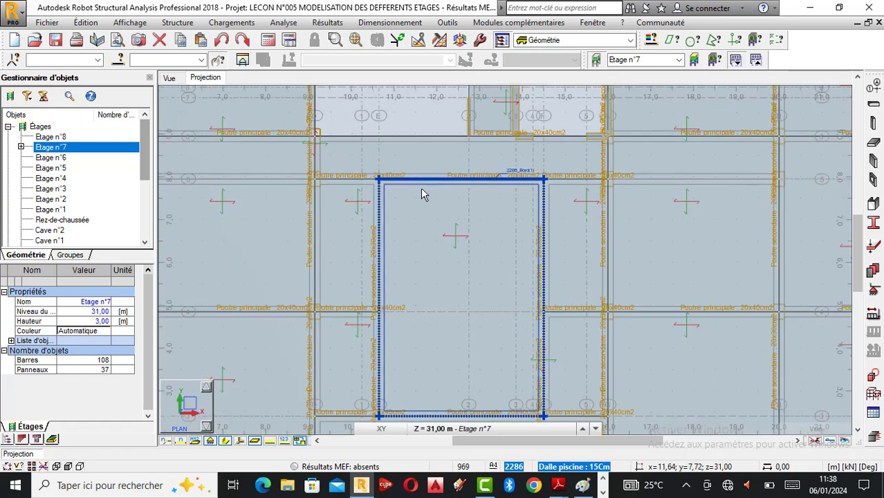
click(556, 155)
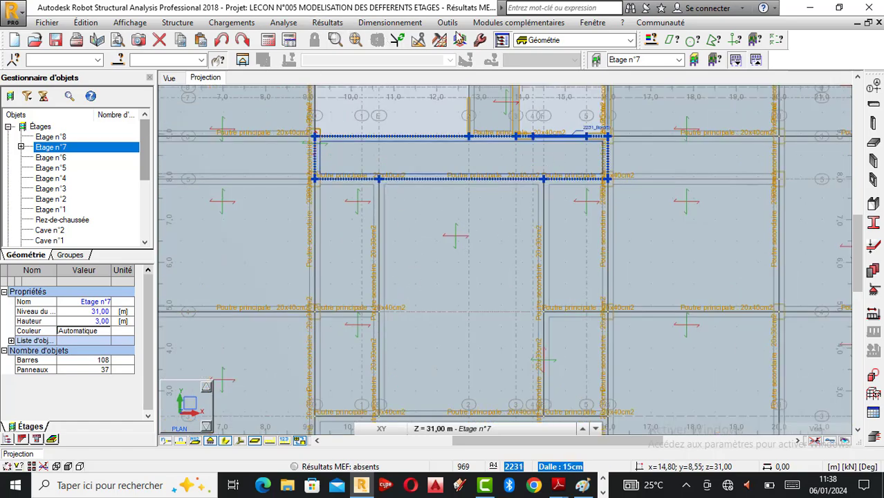
Add a dimension line for the pool slab's width from (10,65; 7,95) to (14,50; 7,95), offset above it at y = 8,50
click(449, 22)
click(462, 52)
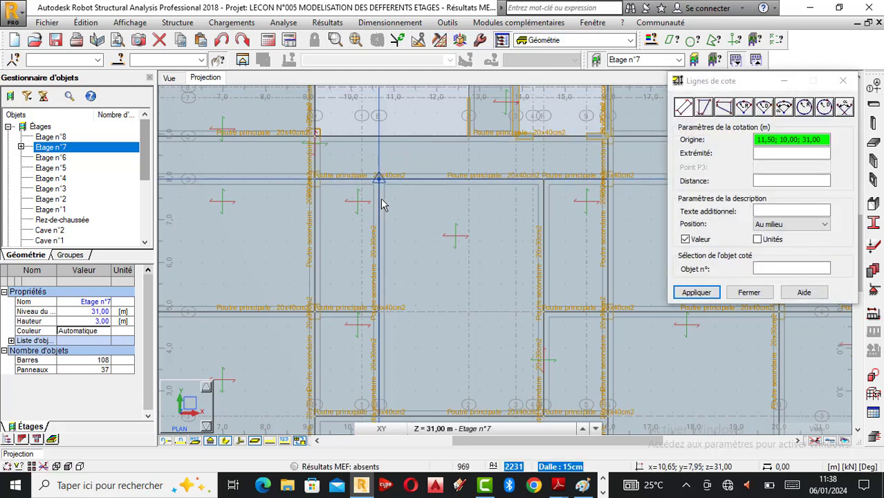
click(379, 180)
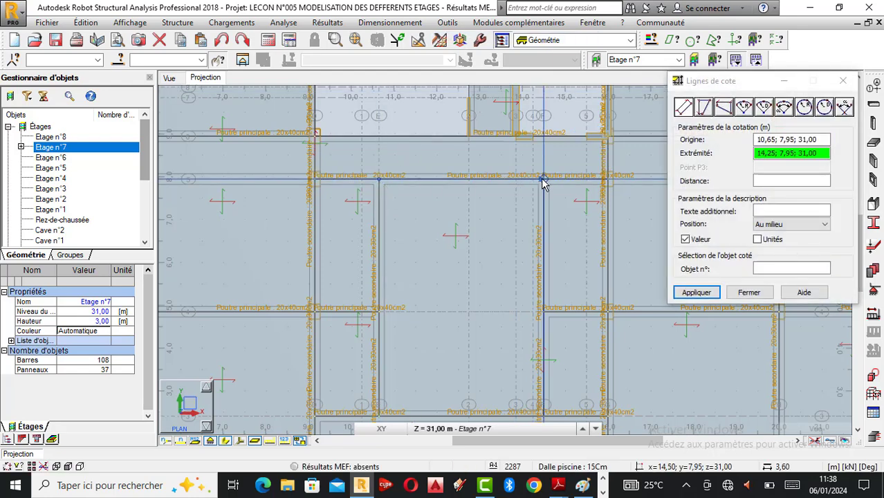
click(544, 180)
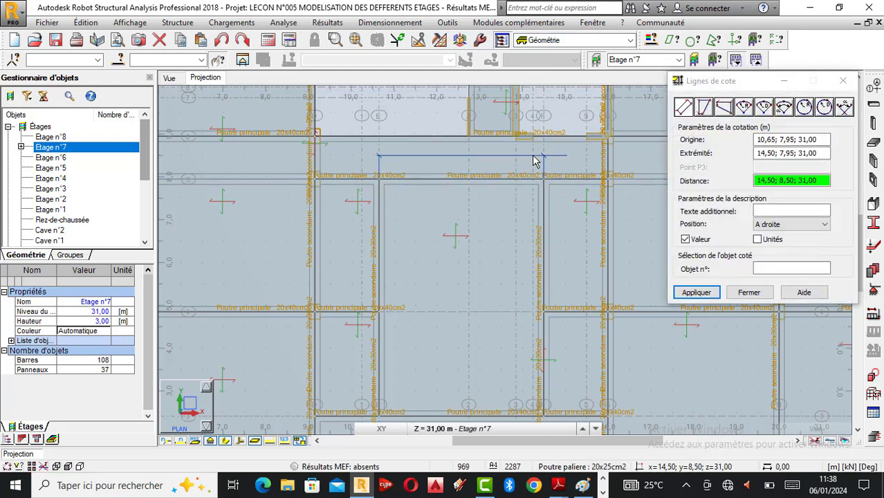
click(534, 162)
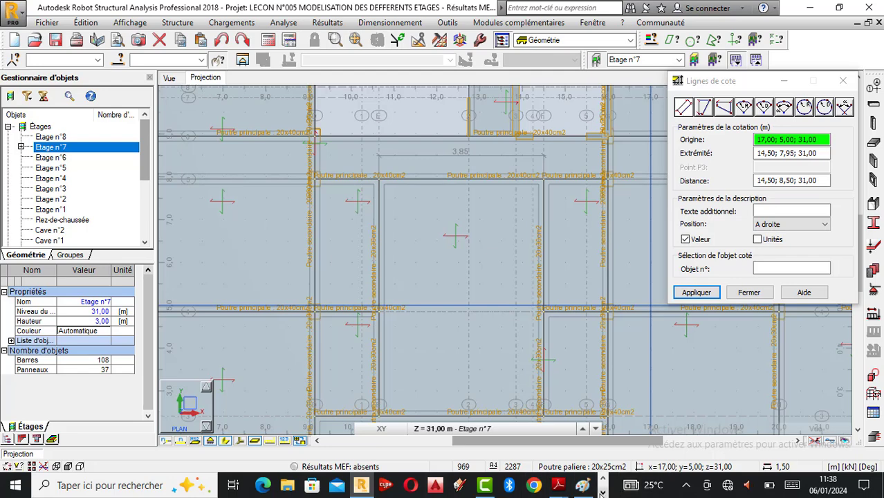
click(603, 492)
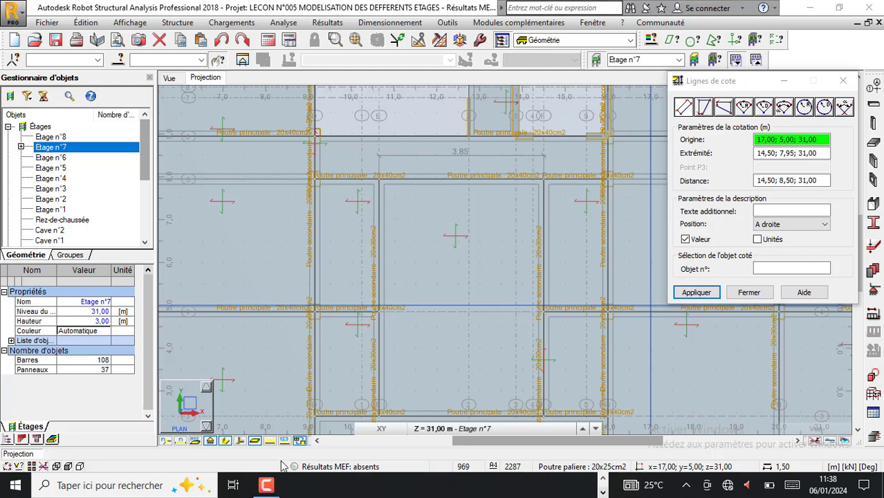
click(103, 491)
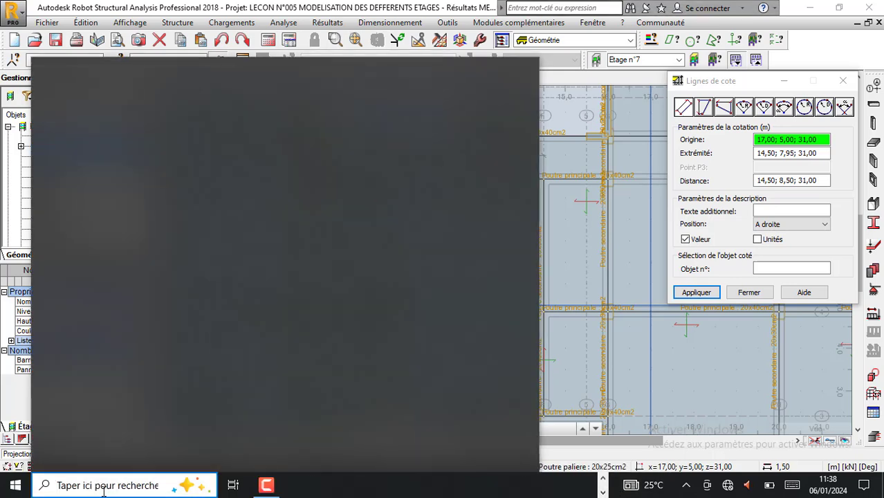
text(calc)
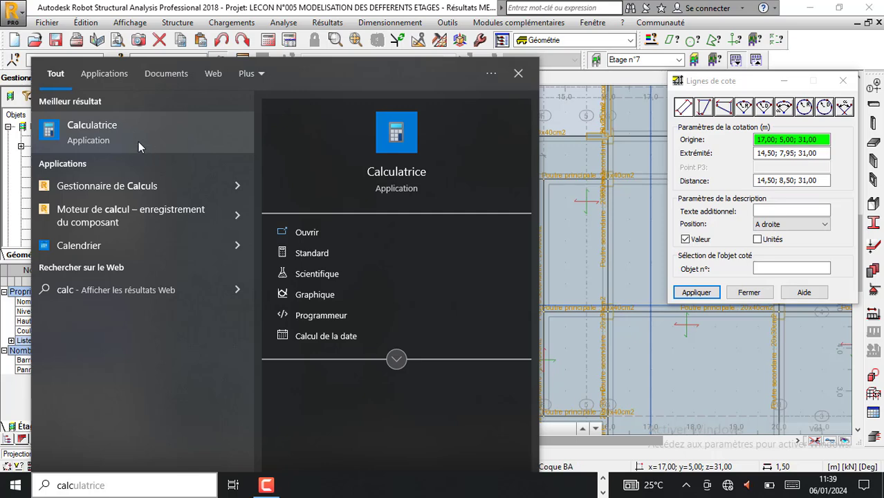
click(109, 137)
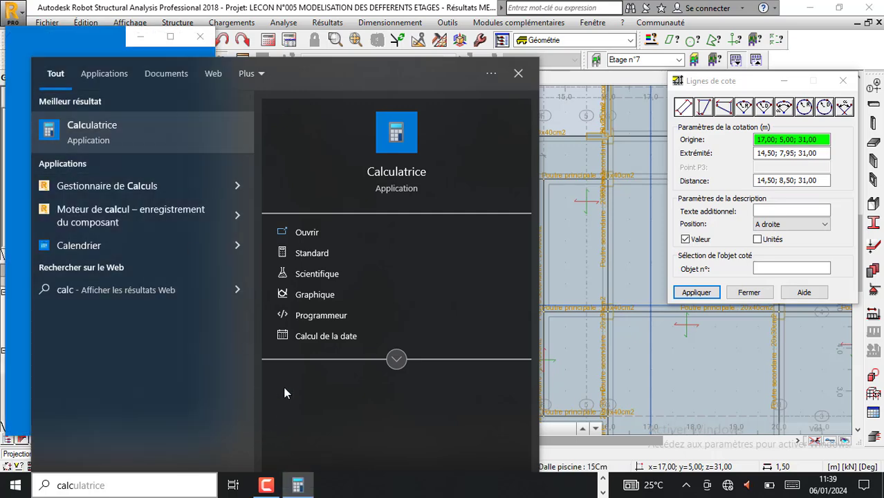
click(518, 74)
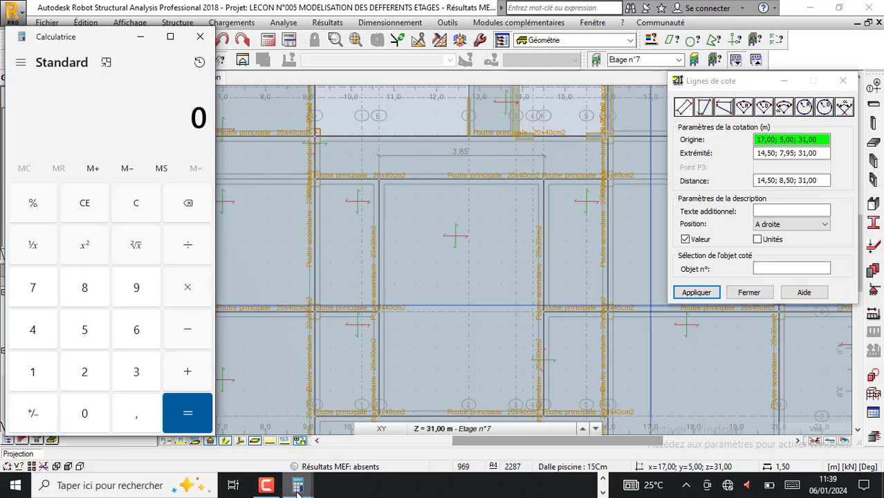
mouse_move(298, 485)
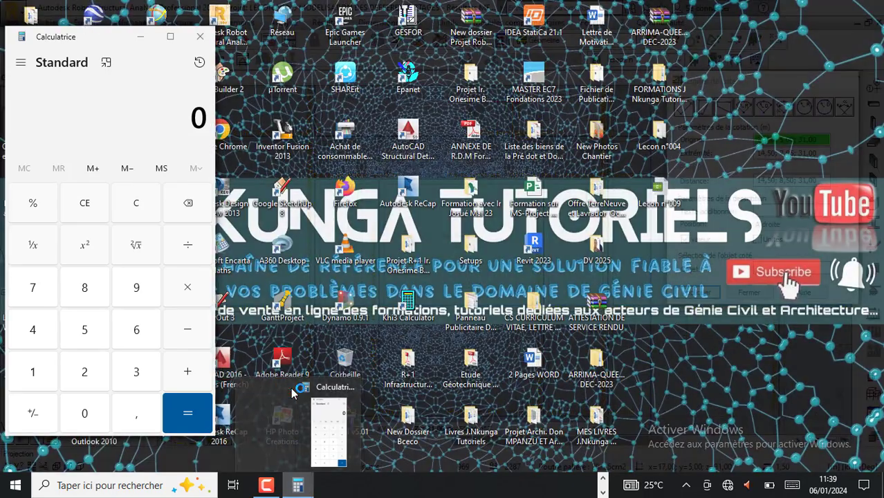
click(288, 388)
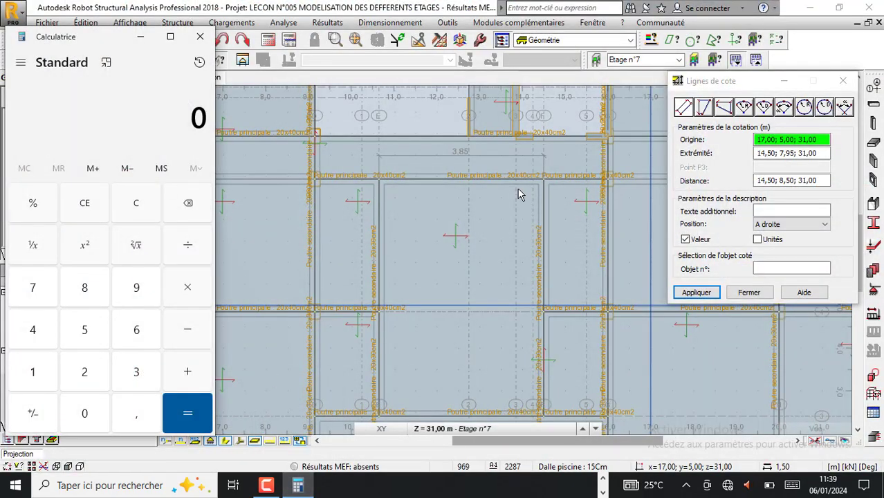
Dimension the pool slab's length from (14,50; 7,95) to (14,50; 2,41), with the dimension line at x = 15,25, and close the dimension dialog
click(734, 86)
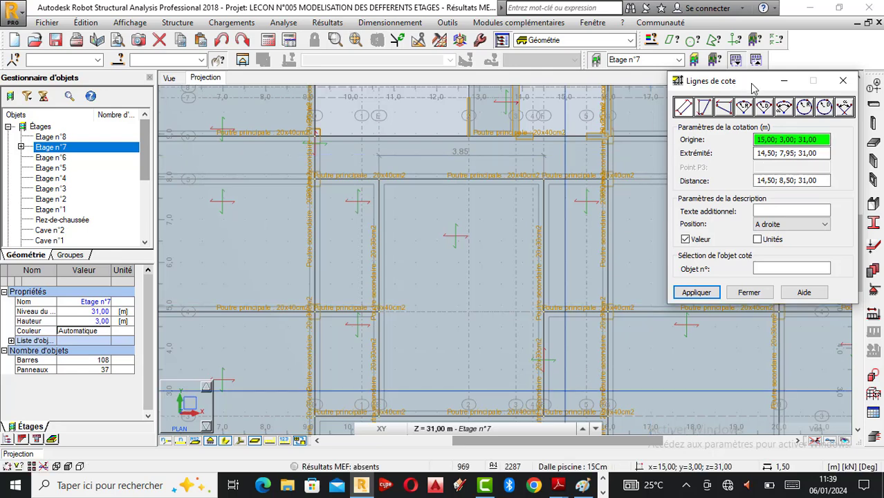
click(546, 184)
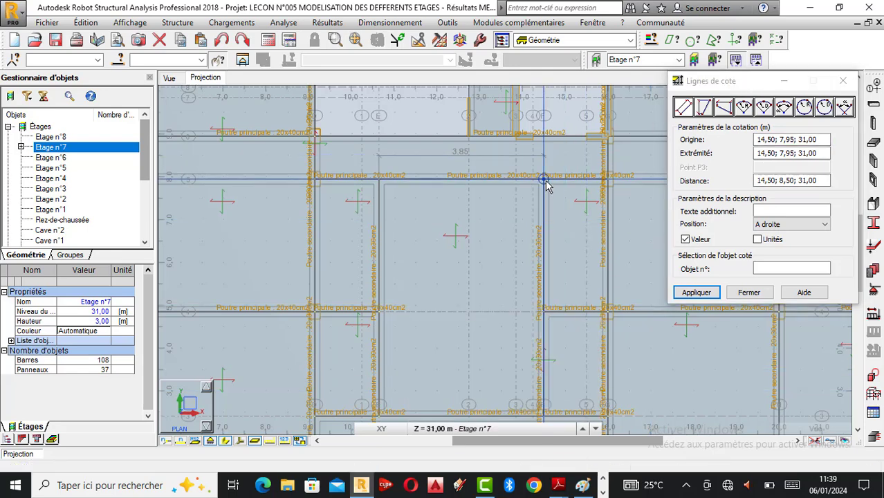
click(546, 417)
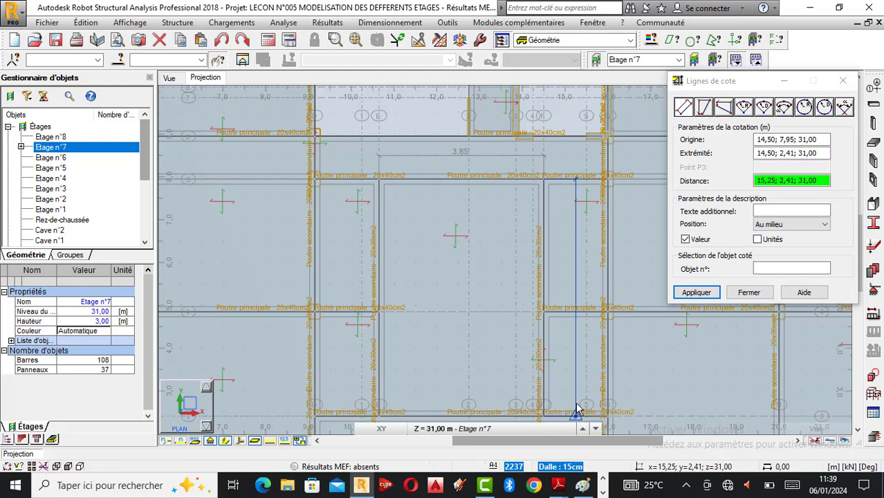
click(578, 408)
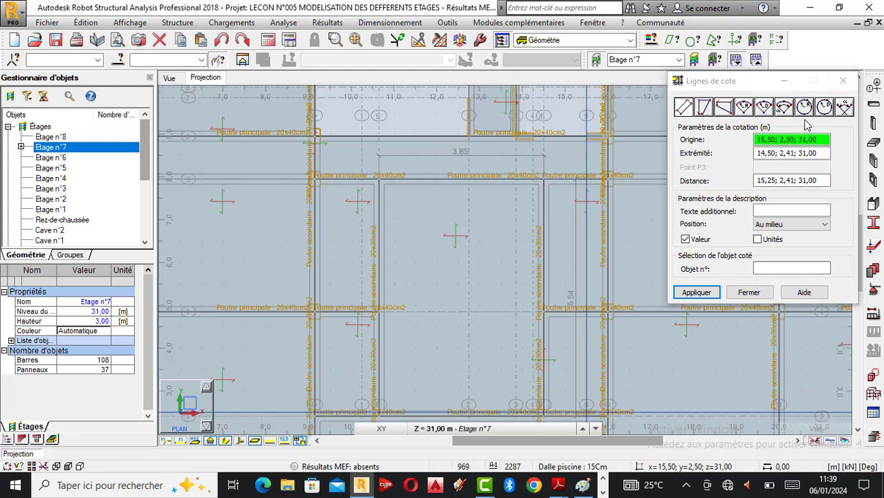
click(843, 81)
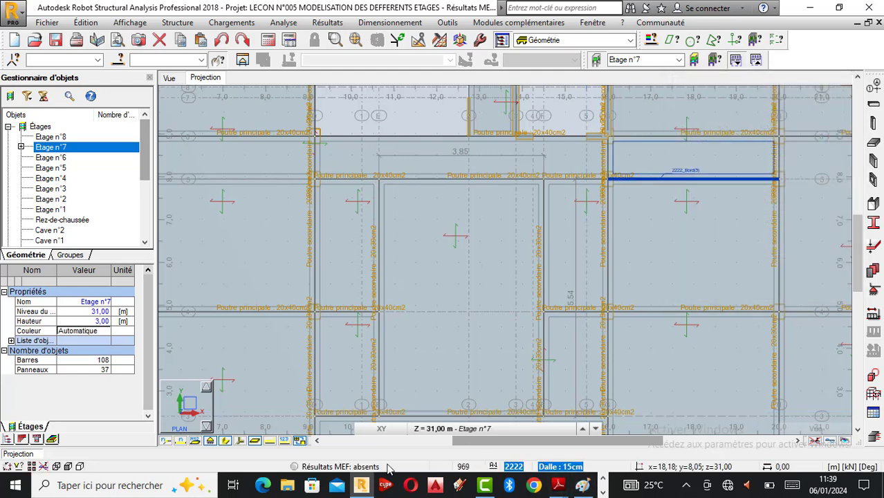
Find and open the Windows Calculator, and narrow its window so the dimensioned pool slab stays visible
click(602, 492)
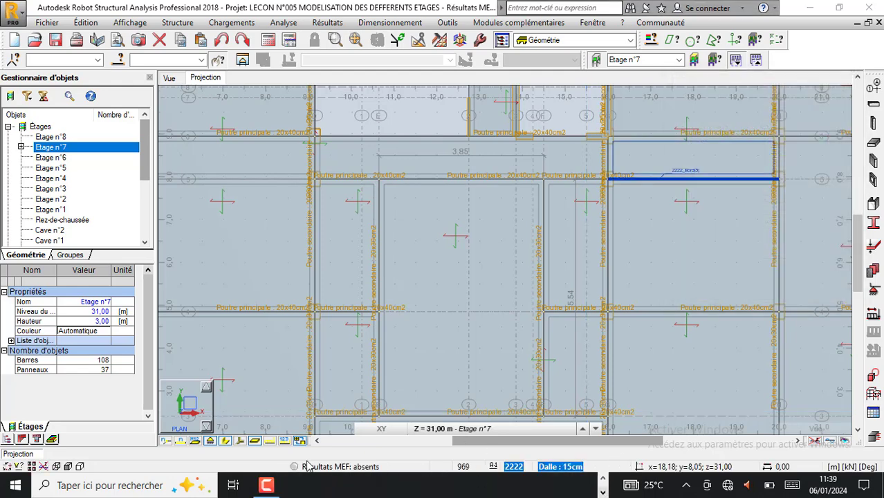
click(602, 477)
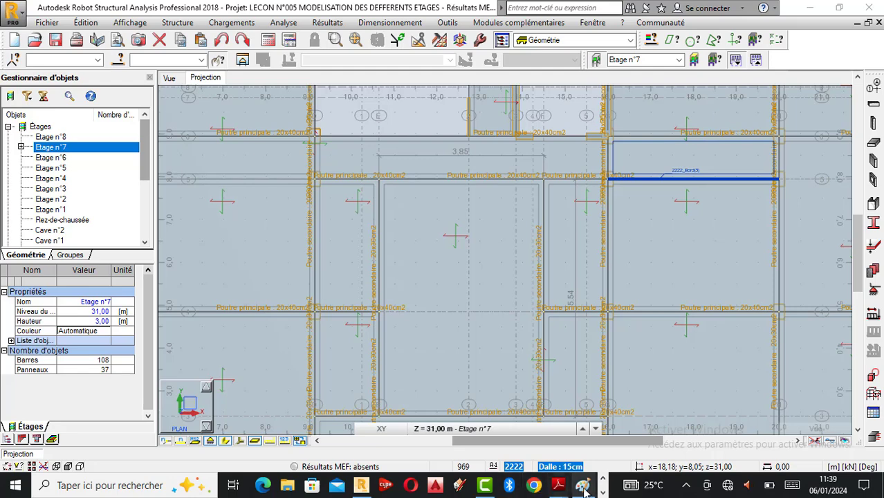
click(603, 492)
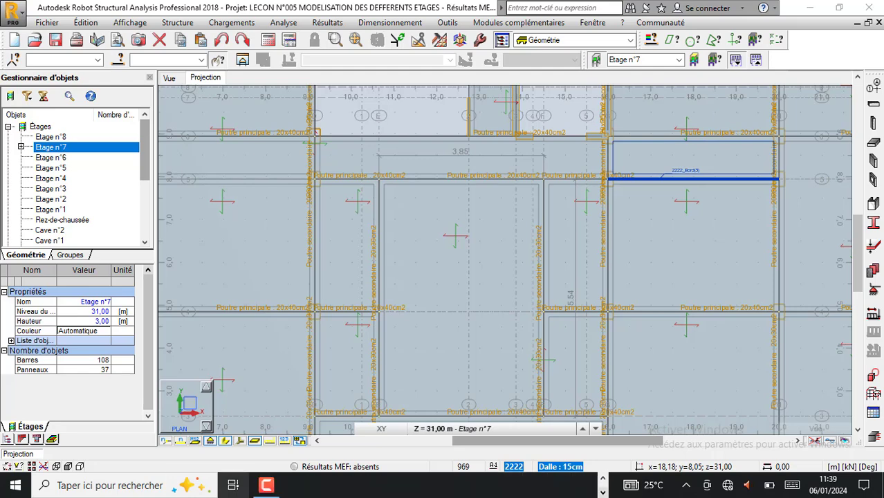
click(147, 486)
text(ca)
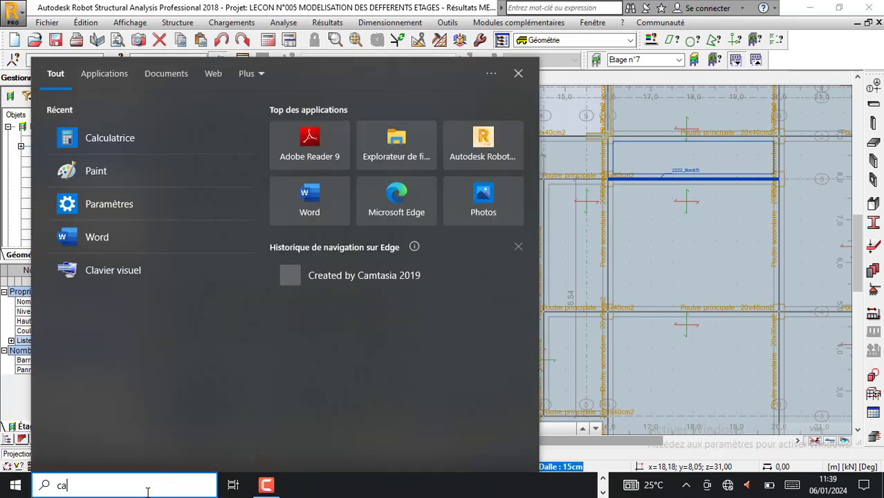
text(l)
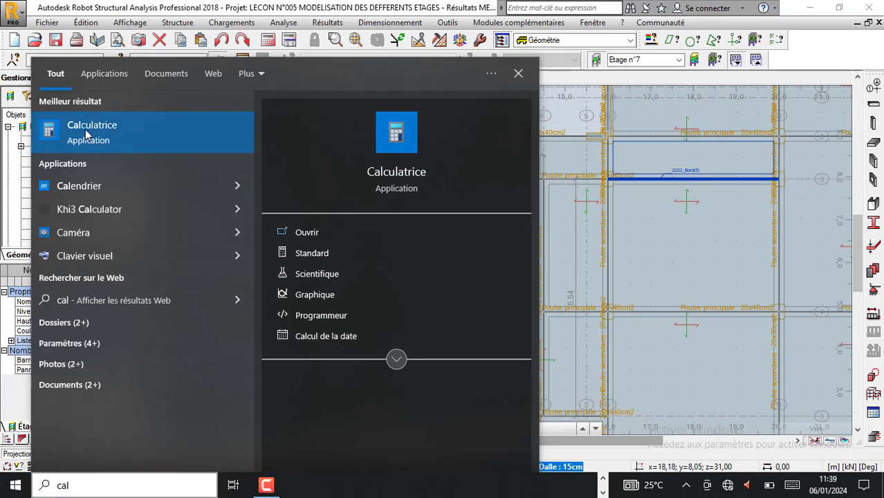
click(85, 129)
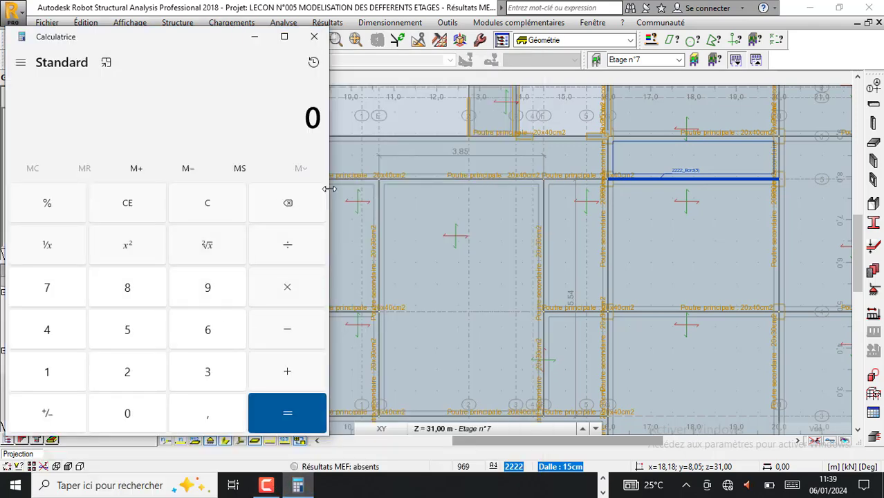
drag(330, 189, 250, 191)
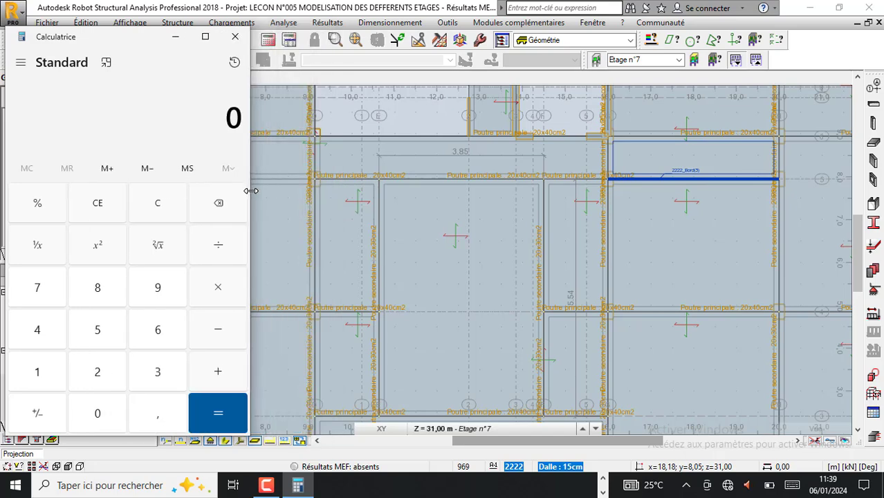
Divide the pool slab's 3,85 m width by 3 in the calculator
click(158, 372)
click(158, 411)
click(109, 287)
click(98, 328)
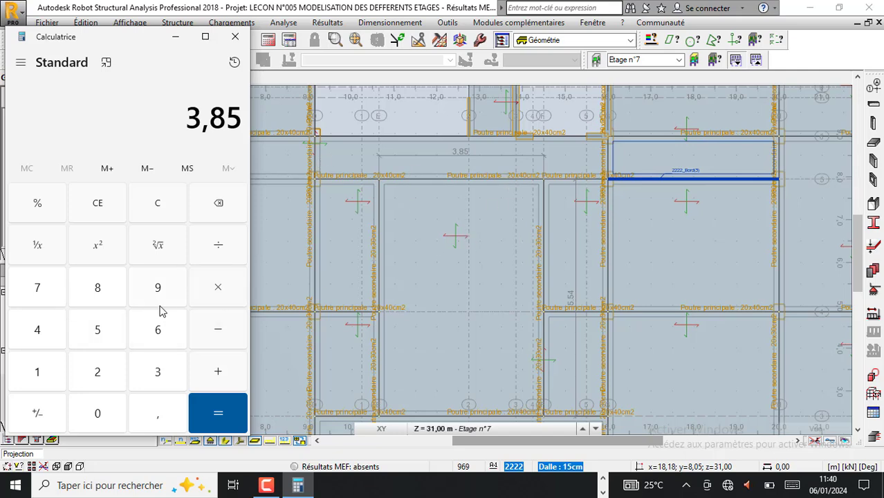
click(221, 252)
click(160, 379)
click(216, 409)
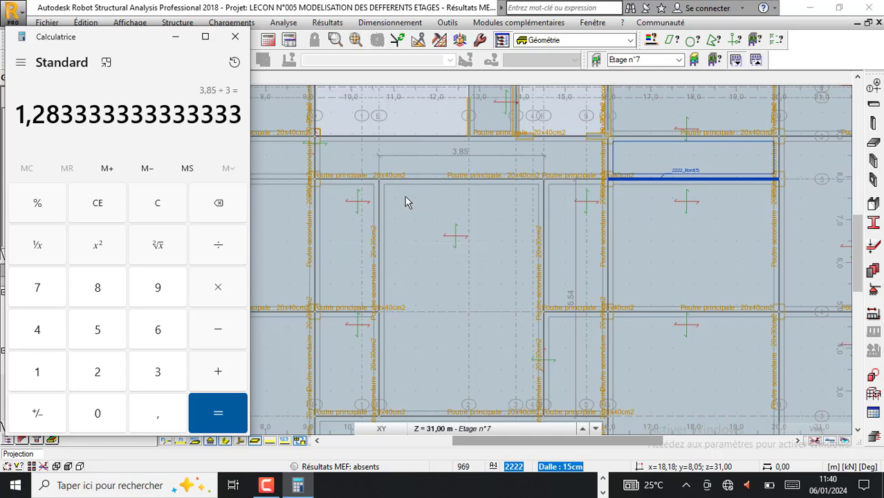
Open the construction lines definition and set up X lines starting from line E at 10.65 m with 3 repetitions
scroll(397, 189, down, 1)
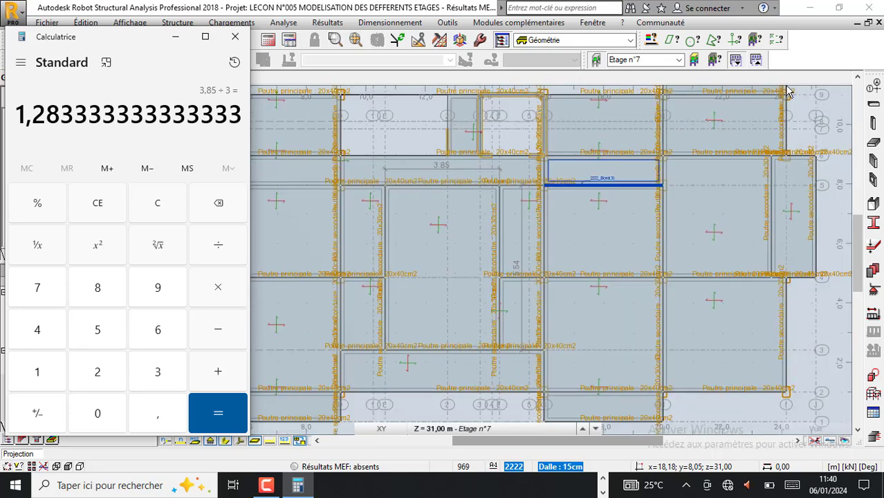
click(876, 94)
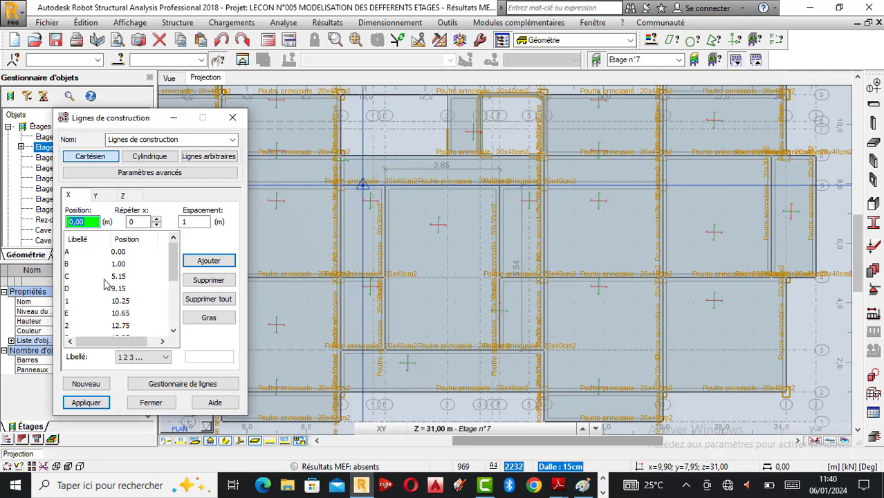
click(72, 314)
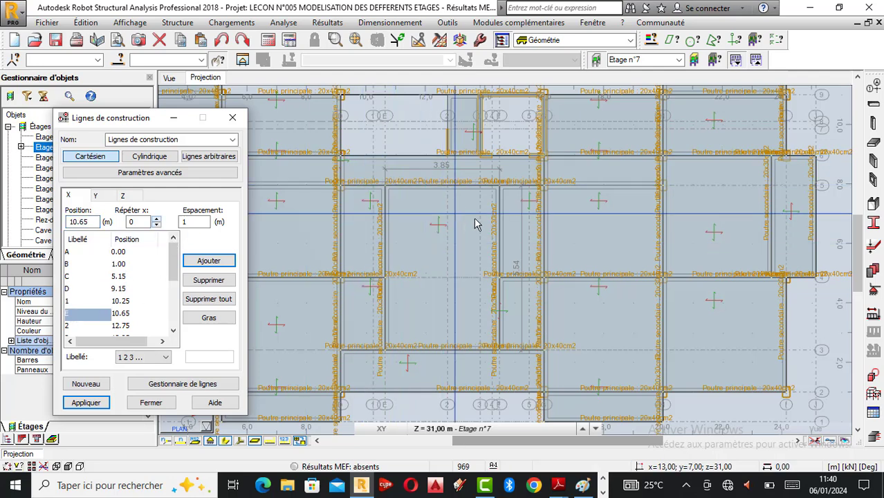
click(158, 220)
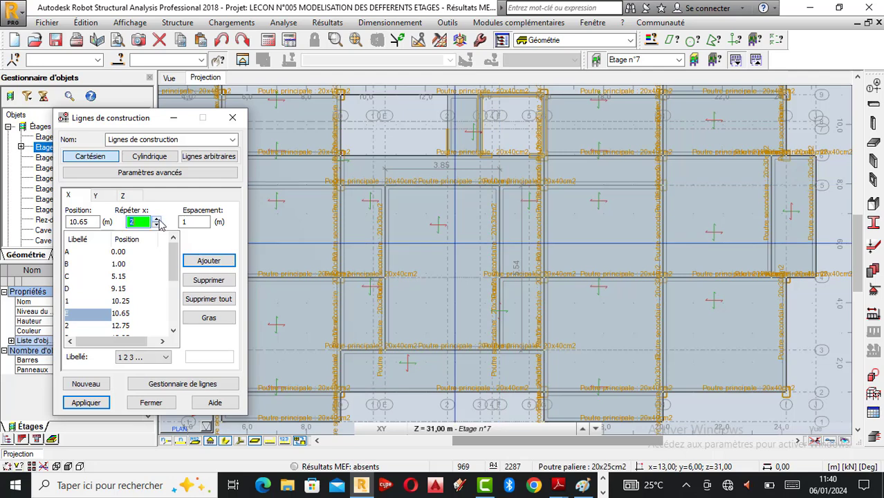
click(158, 220)
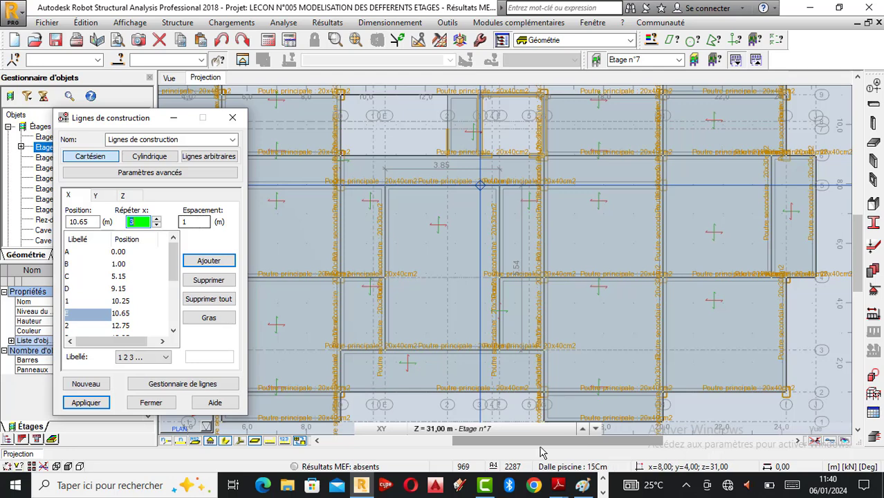
Bring up the Windows Calculator to reread the width division result, and return to the construction lines definition
click(603, 492)
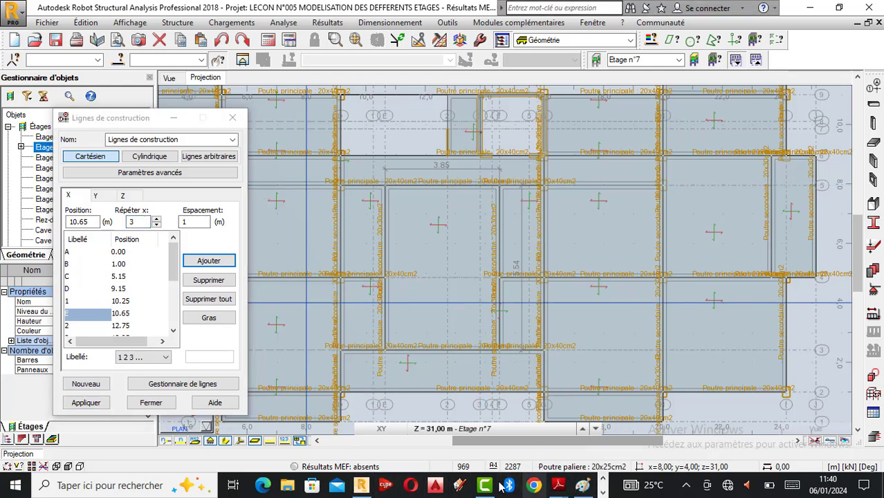
click(603, 491)
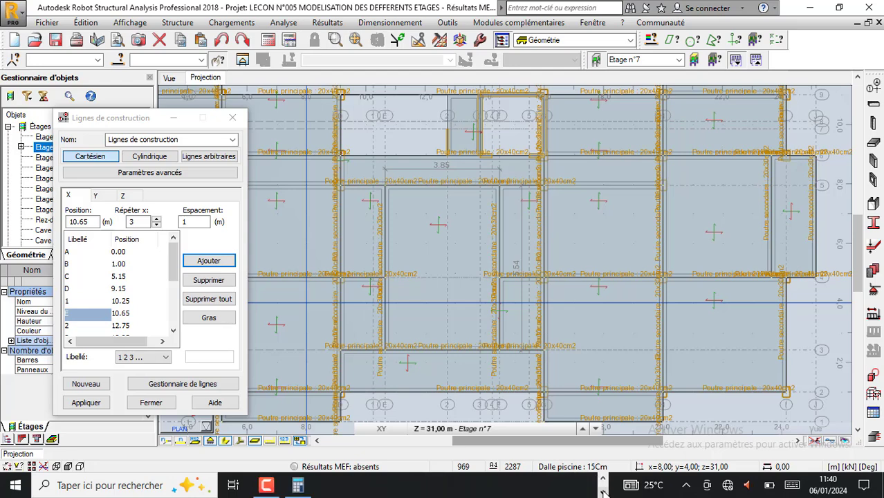
click(270, 485)
click(266, 485)
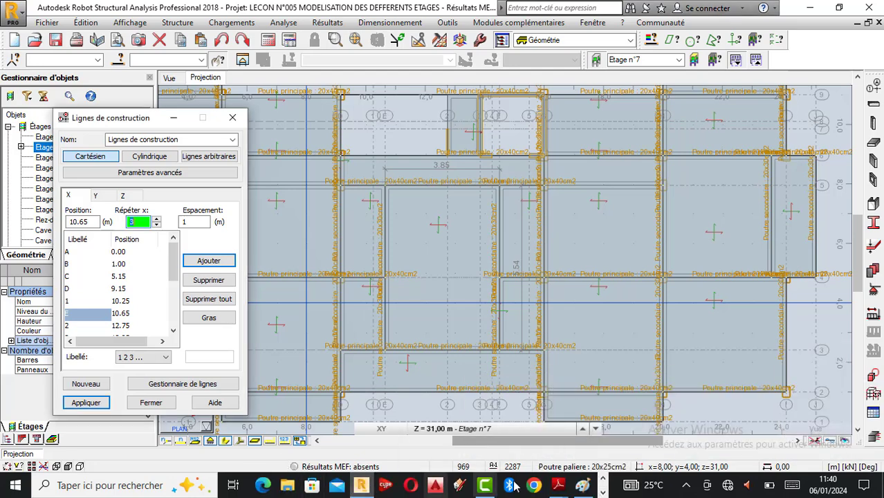
click(604, 492)
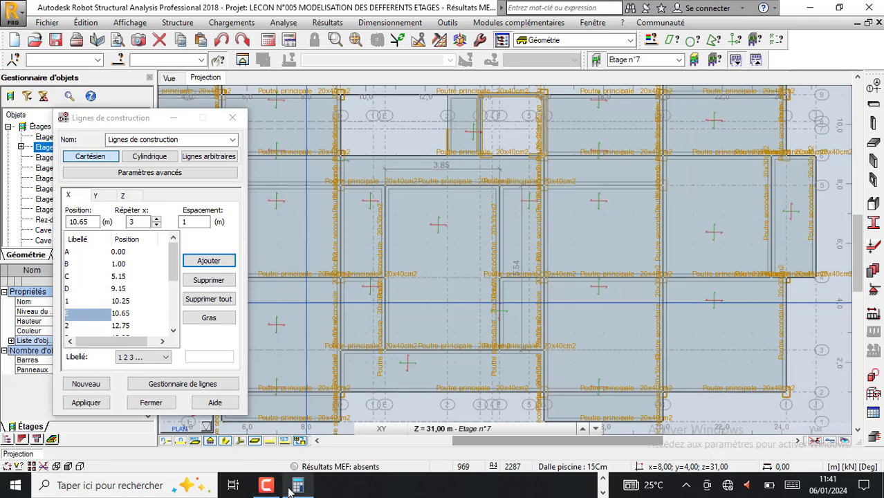
click(297, 485)
click(175, 37)
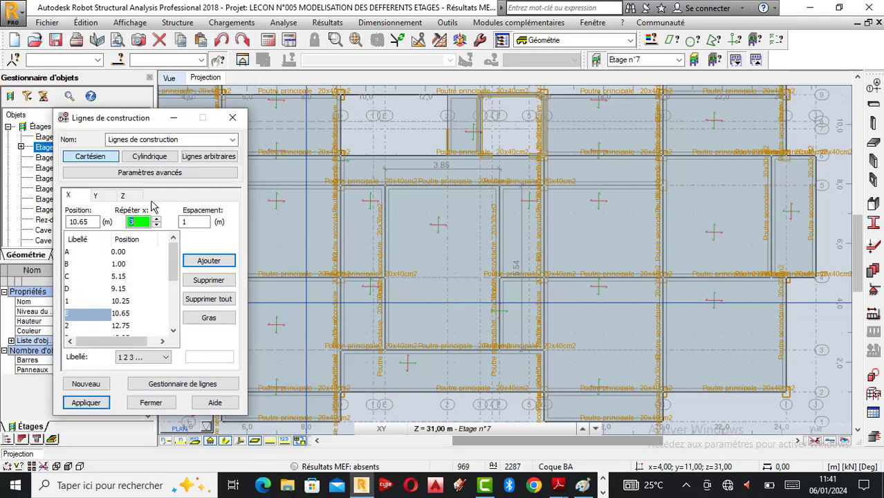
Set the spacing of the repeated X construction lines to 1,28333 m using the built-in calculator
double_click(194, 223)
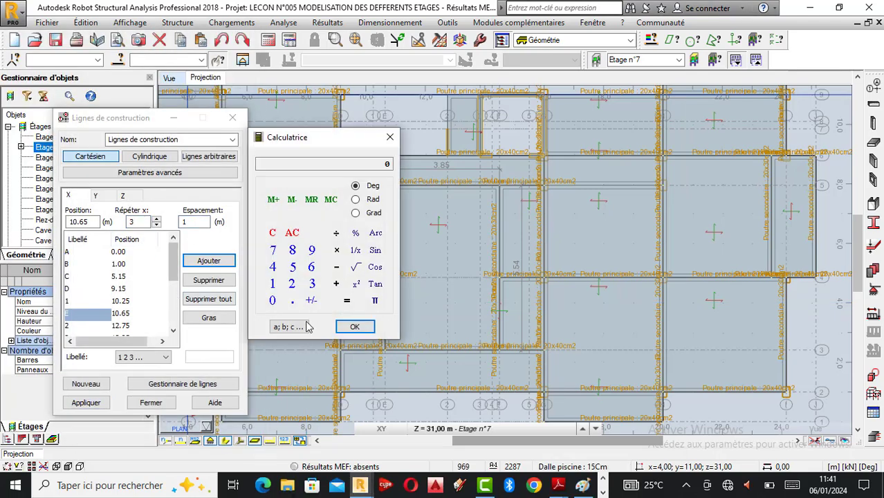
click(272, 284)
click(292, 300)
click(292, 285)
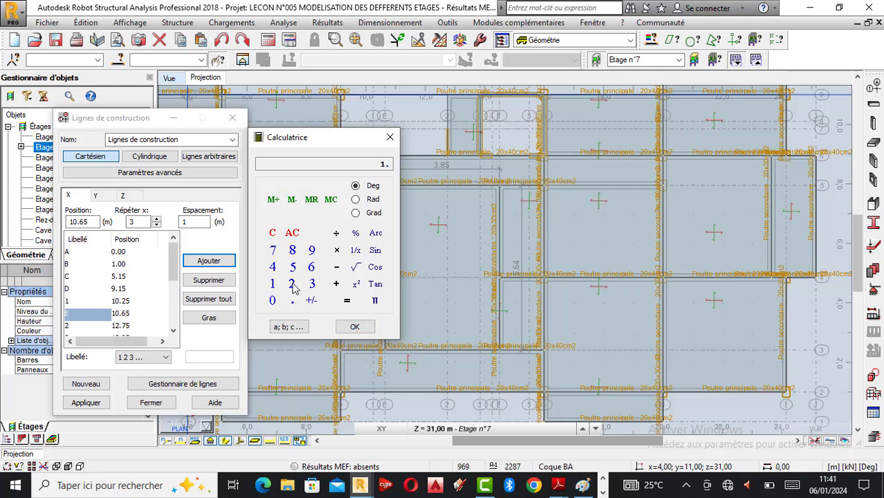
click(292, 251)
click(312, 284)
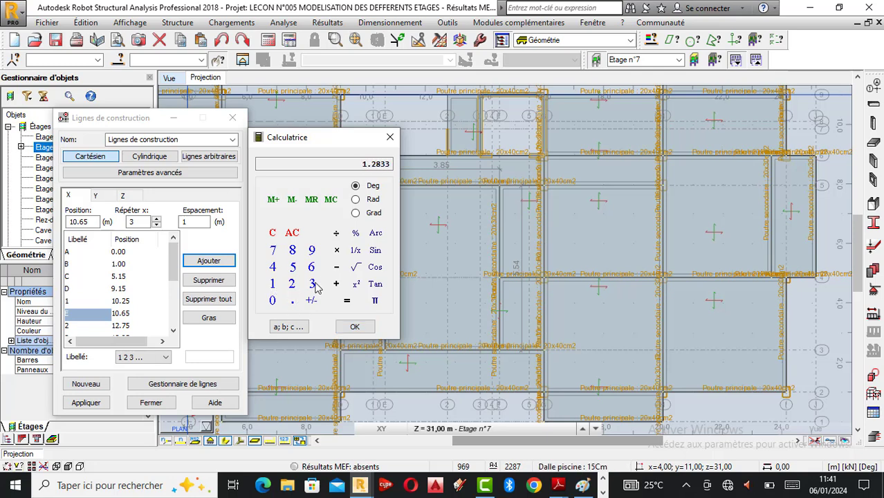
click(356, 327)
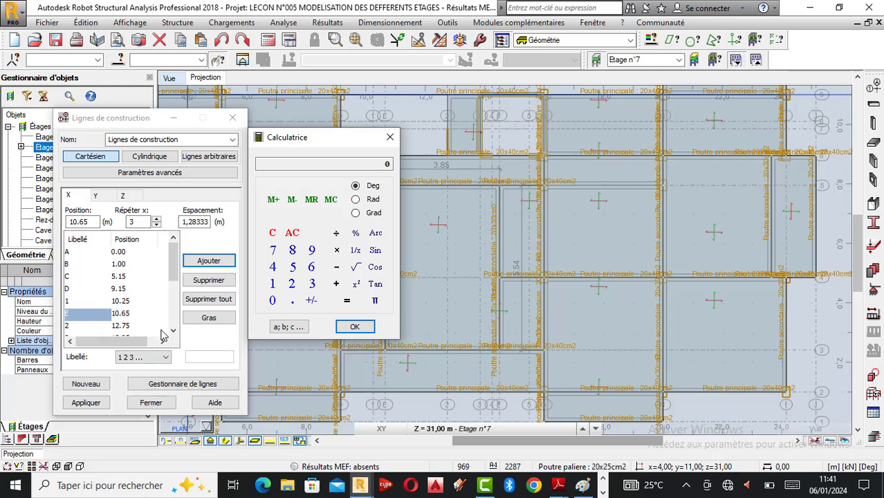
Add the repeated X construction lines to the list and apply them to the Etage n°7 plan
click(202, 261)
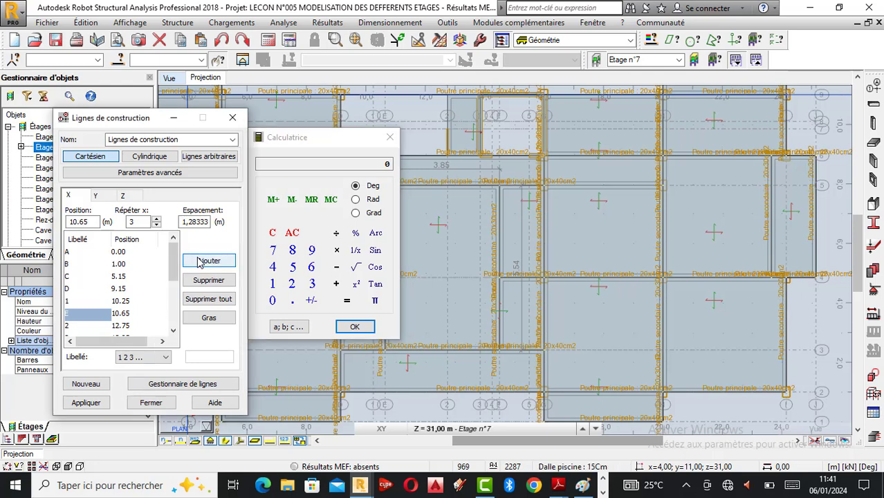
click(93, 403)
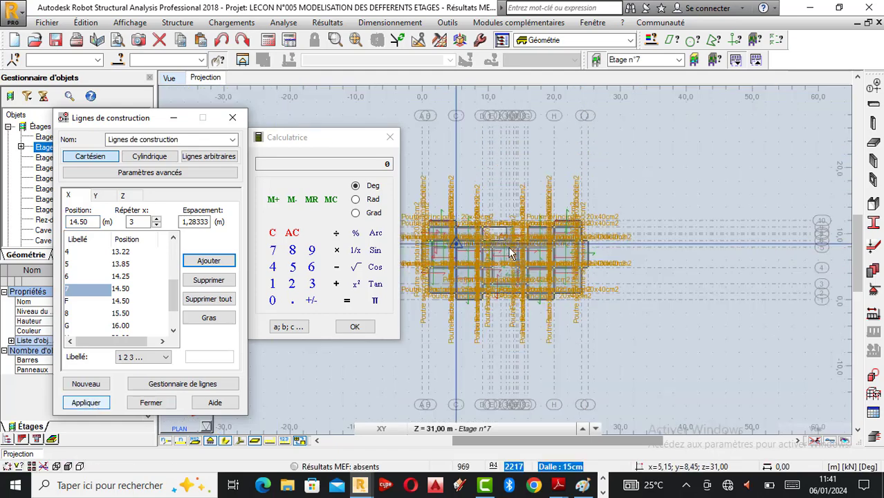
scroll(506, 261, up, 5)
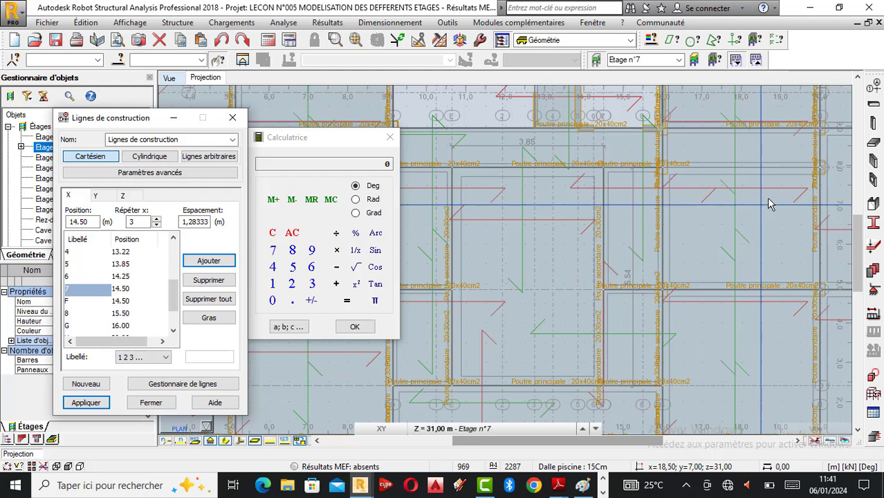
scroll(618, 219, down, 3)
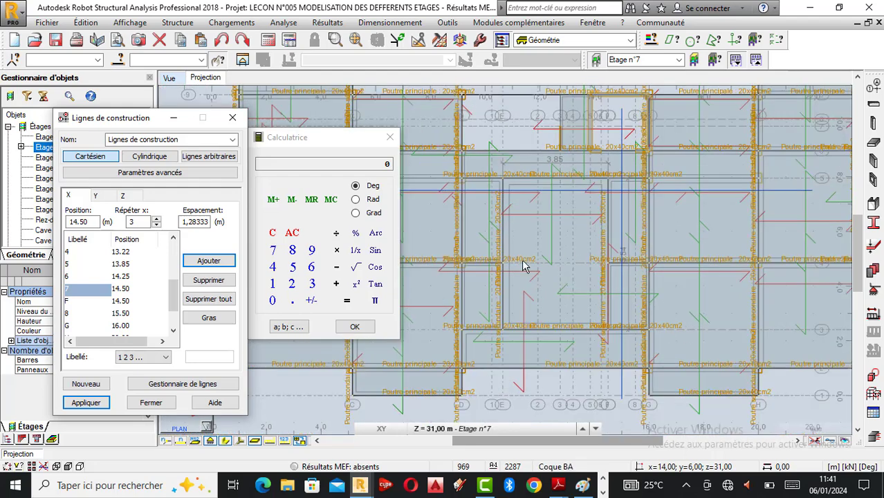
scroll(512, 261, up, 1)
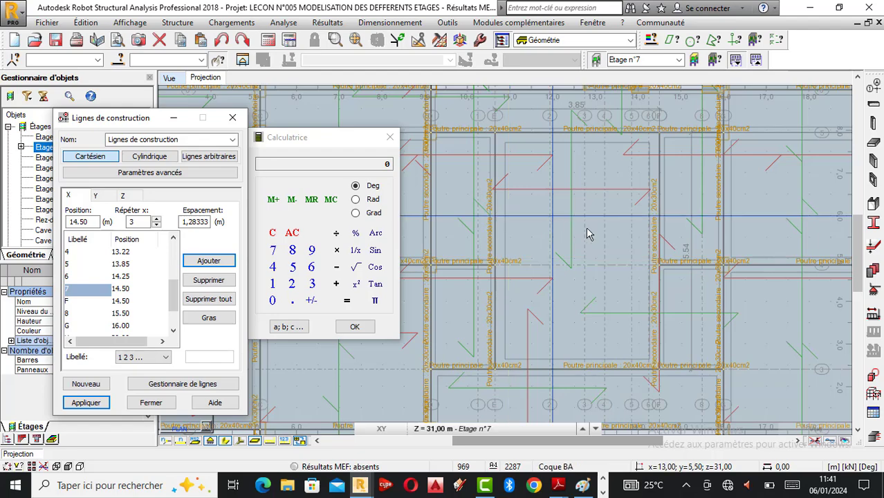
scroll(558, 273, down, 4)
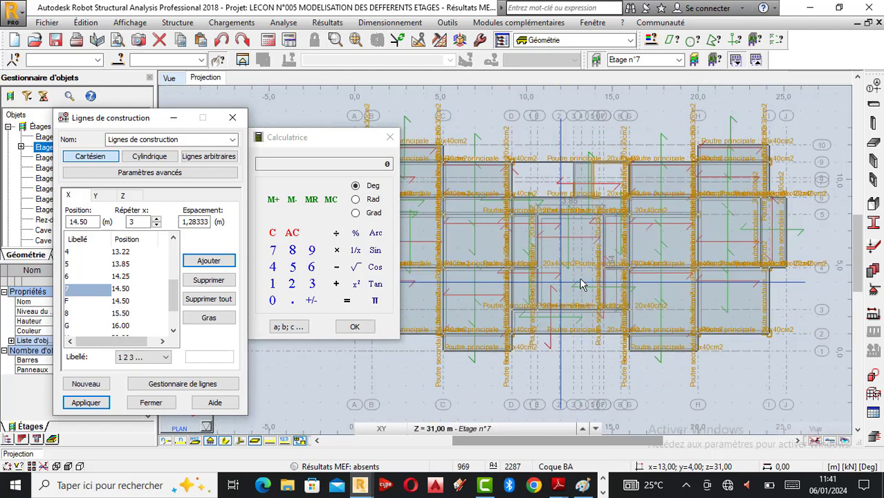
scroll(581, 283, up, 2)
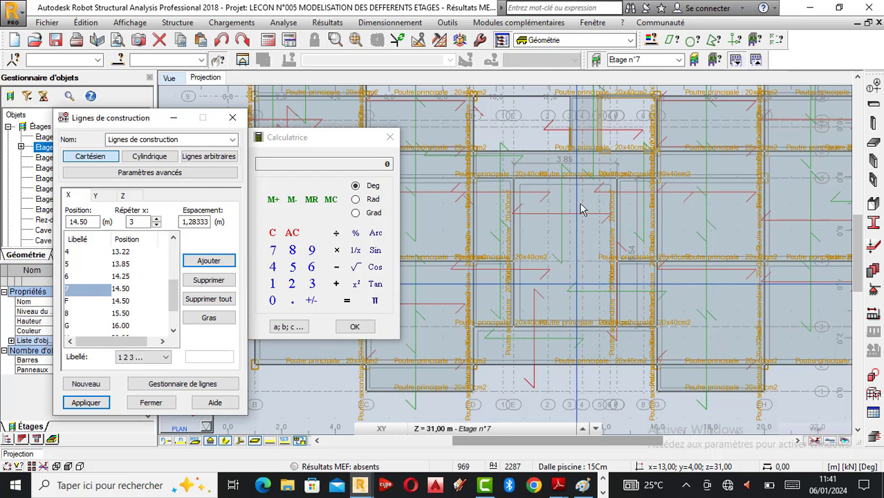
scroll(547, 208, up, 1)
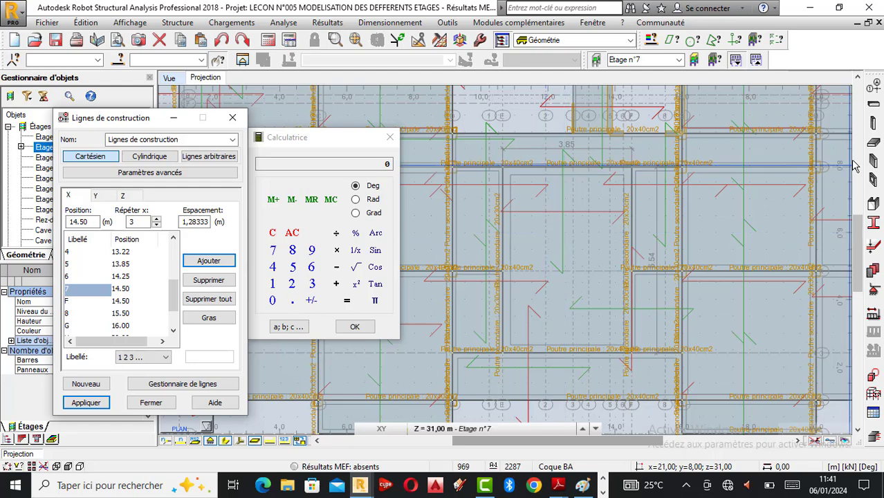
Start a new rectangular Poutre BA section from the beam definition, with b = 25 cm and h = 15 cm
click(876, 106)
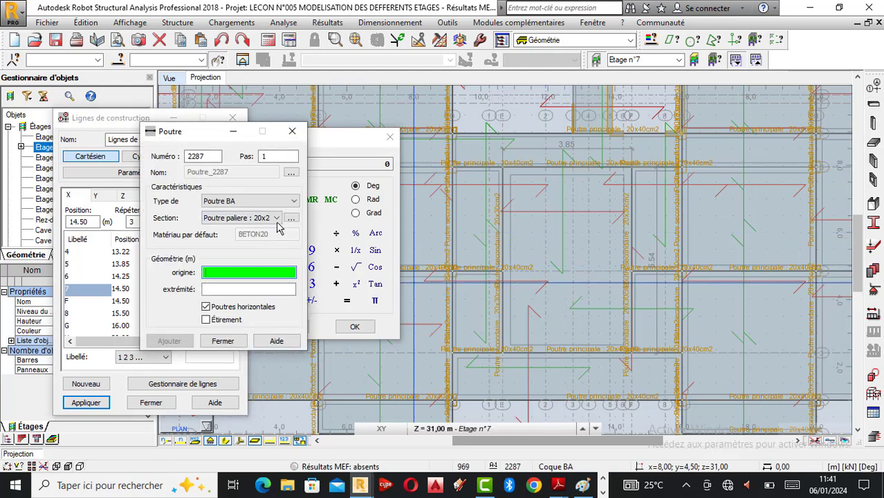
click(290, 218)
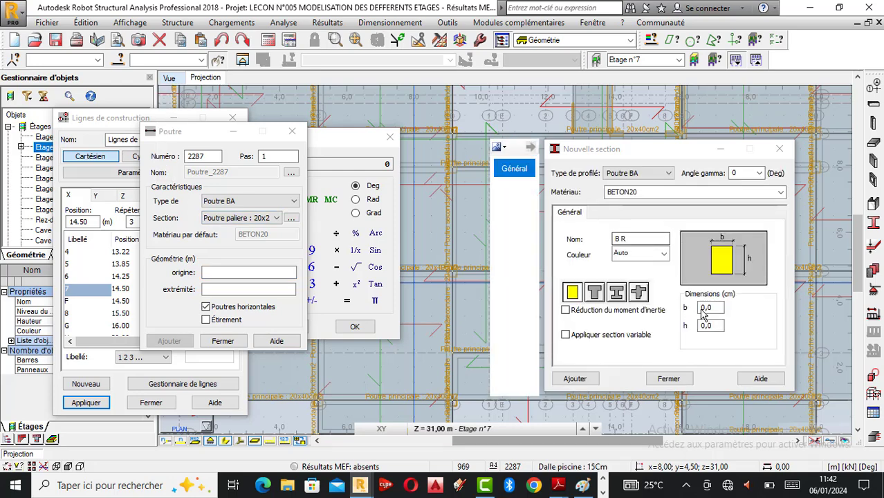
click(703, 313)
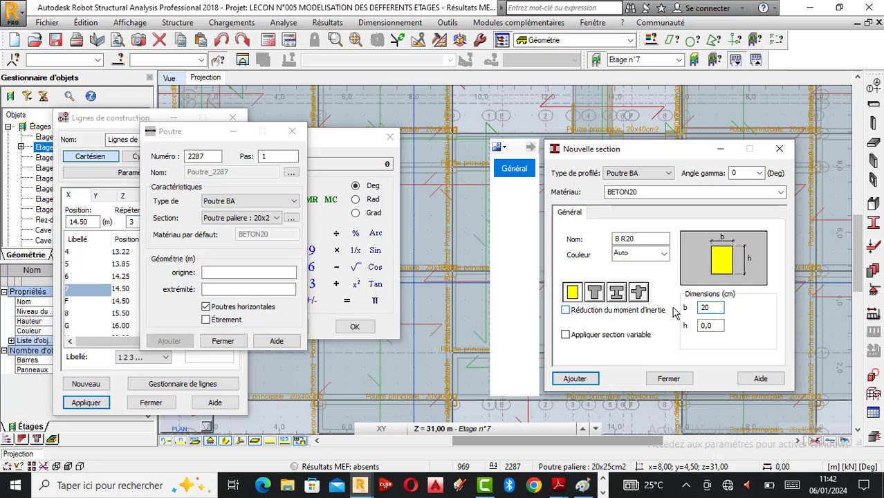
double_click(706, 326)
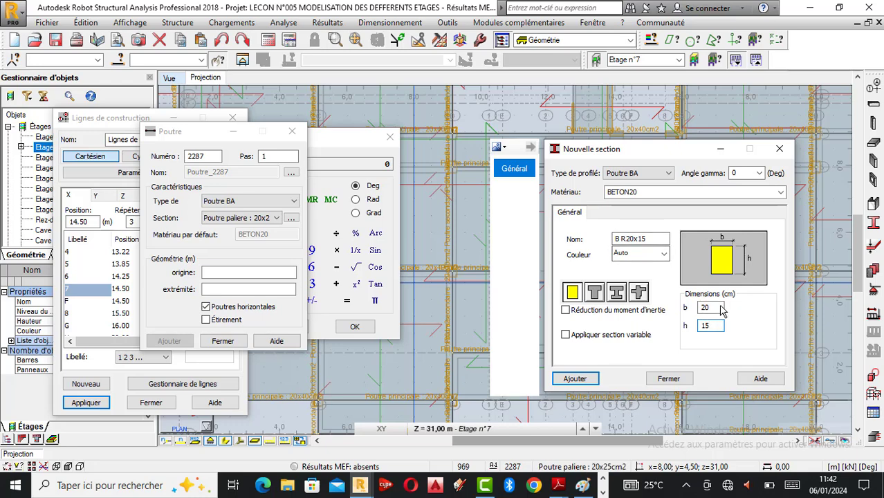
double_click(704, 308)
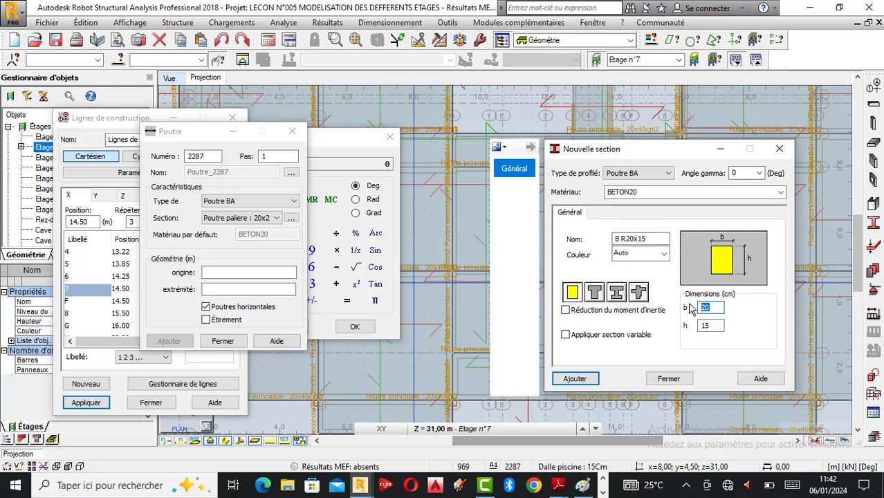
text(25)
Name the new beam section "Poutre noyée : 25x15cm2" and give it a light green colour
drag(626, 241, 599, 240)
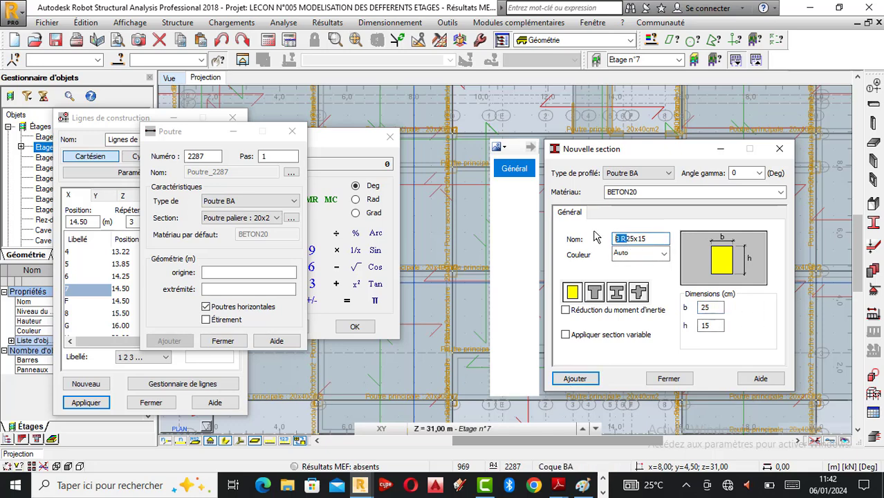
text(P)
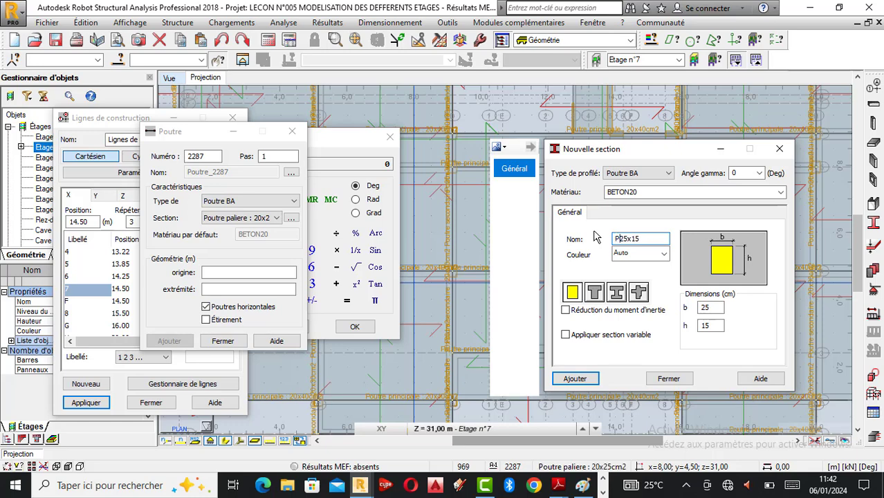
text(outre no)
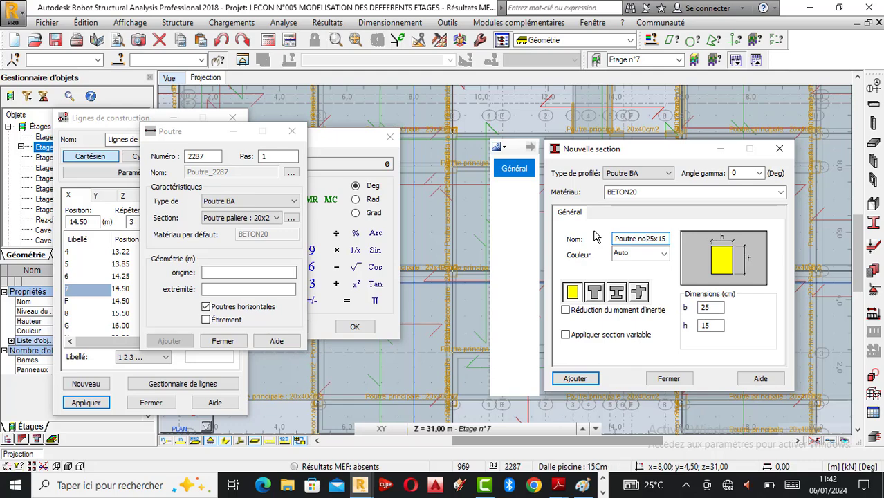
text(y)
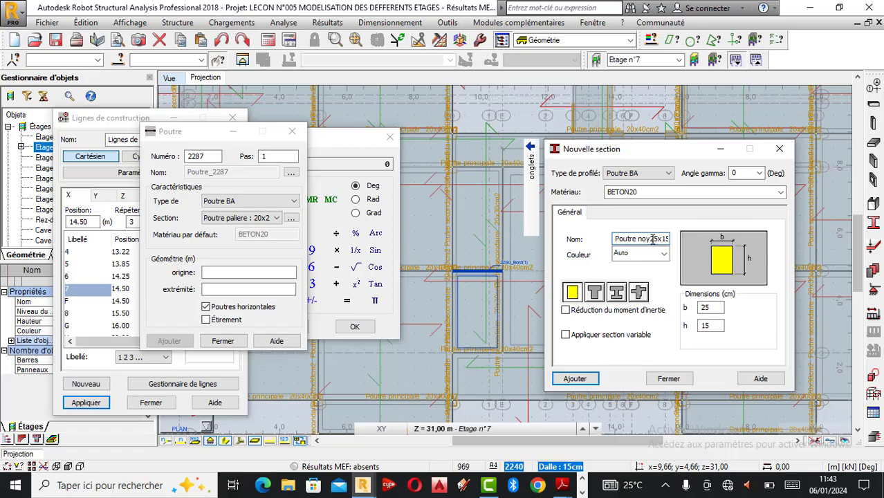
text(e noyée : 2)
text(e)
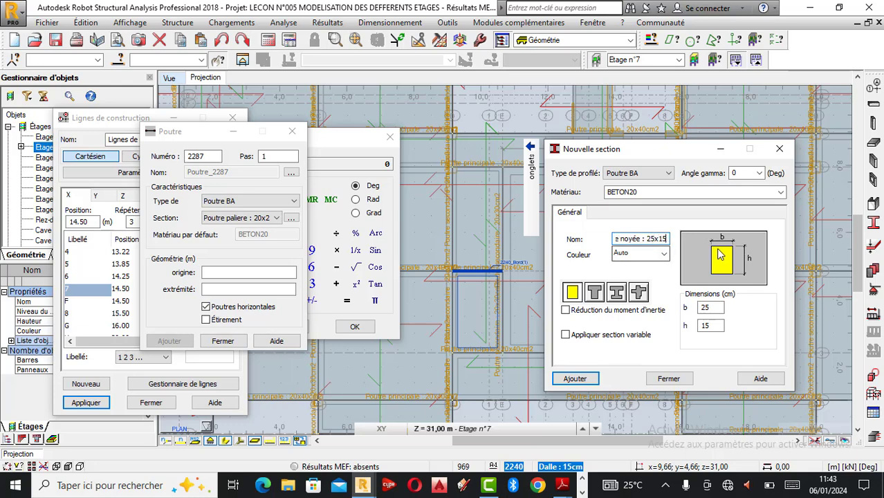
text(cm2)
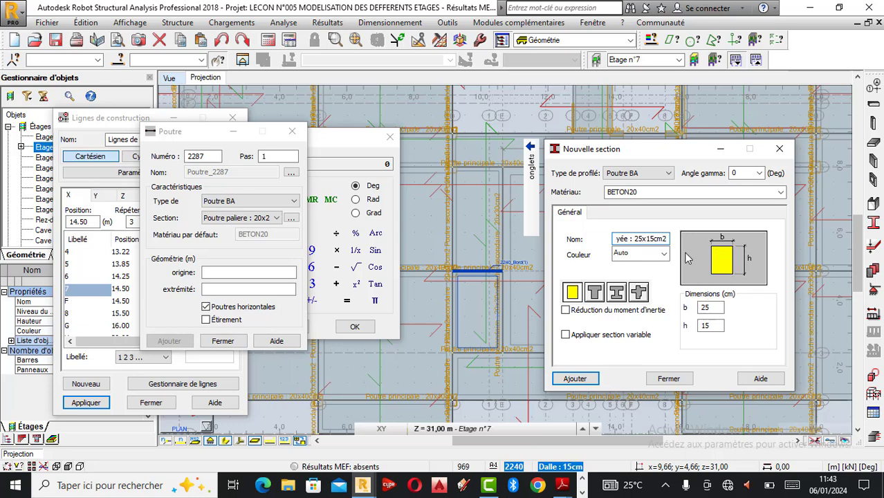
click(647, 254)
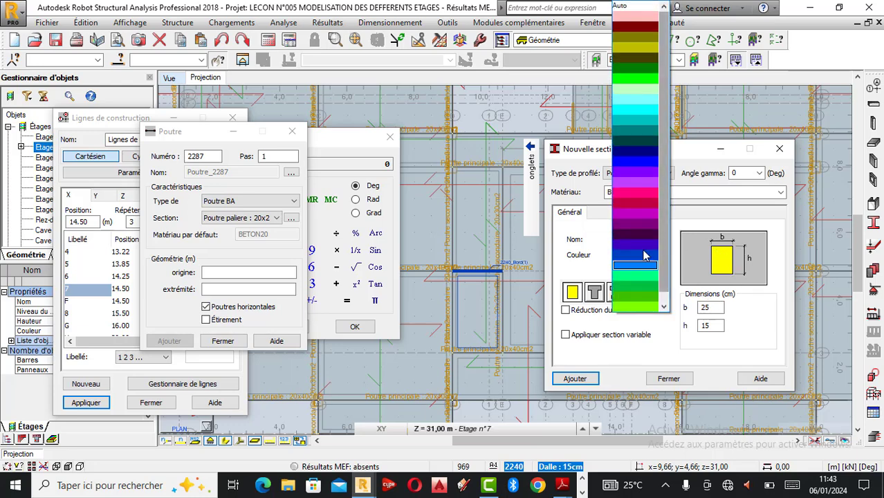
click(635, 88)
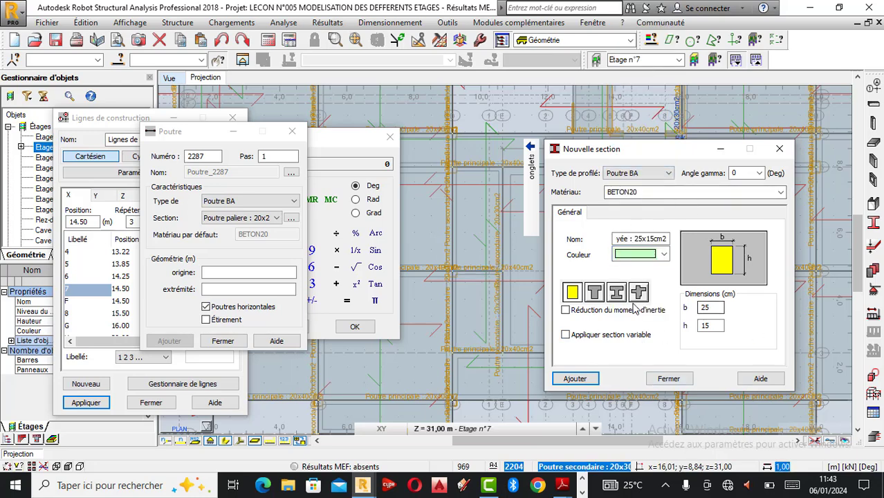
Add the 25x15 embedded beam section to the available sections, then close the section definition and the built-in calculator
click(576, 379)
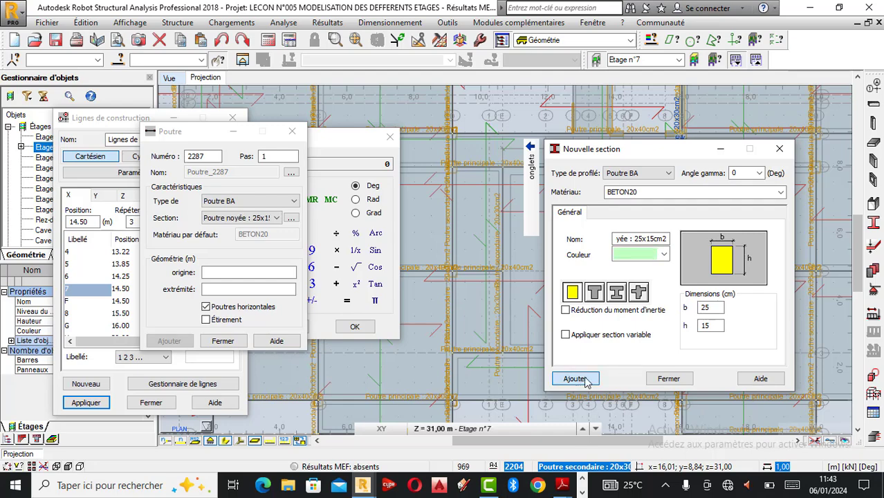
click(668, 378)
drag(209, 139, 147, 139)
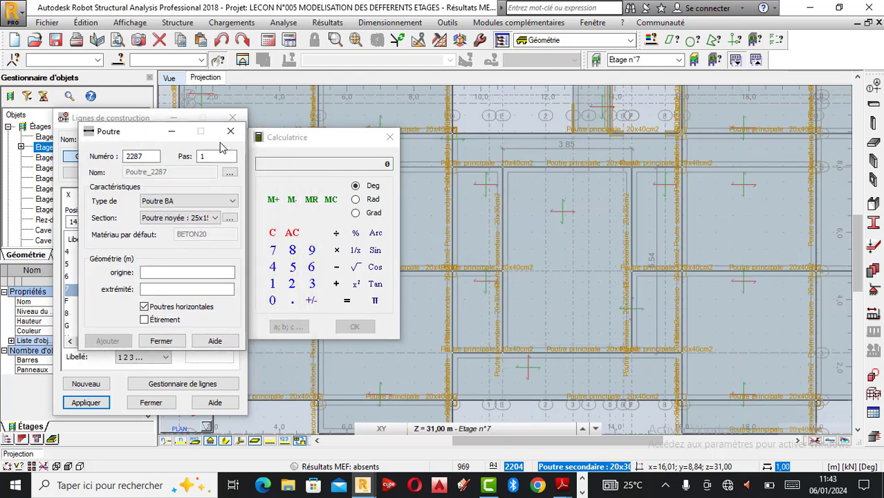
click(389, 136)
Draw an embedded 25x15 beam across the pool slab from (11,93; 2,41) to (11,93; 7,95) at Z = 31,00 m
click(360, 231)
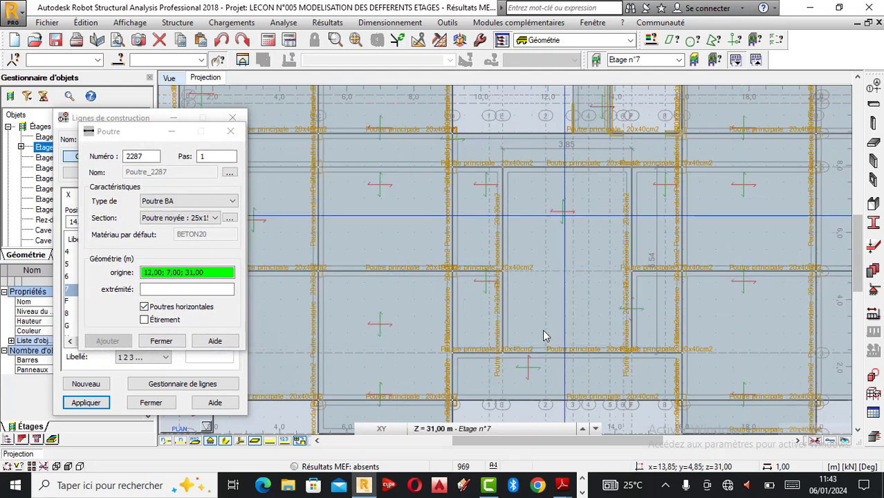
scroll(544, 359, up, 1)
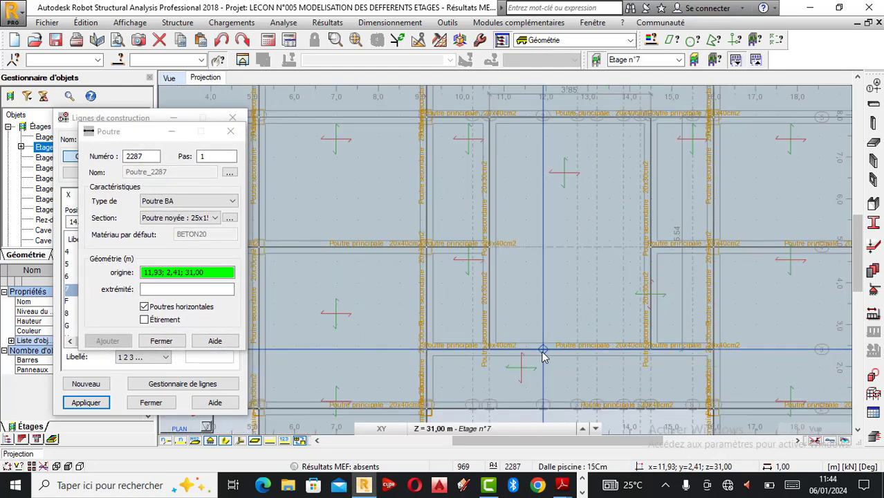
click(543, 354)
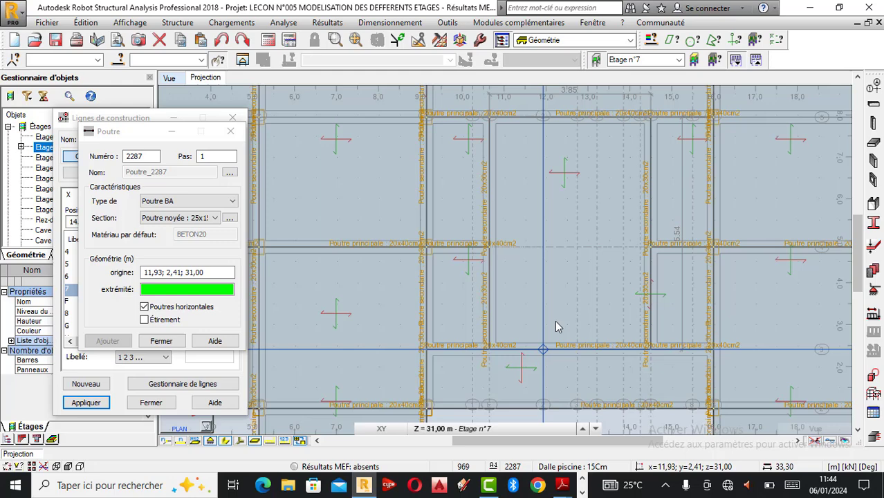
click(543, 122)
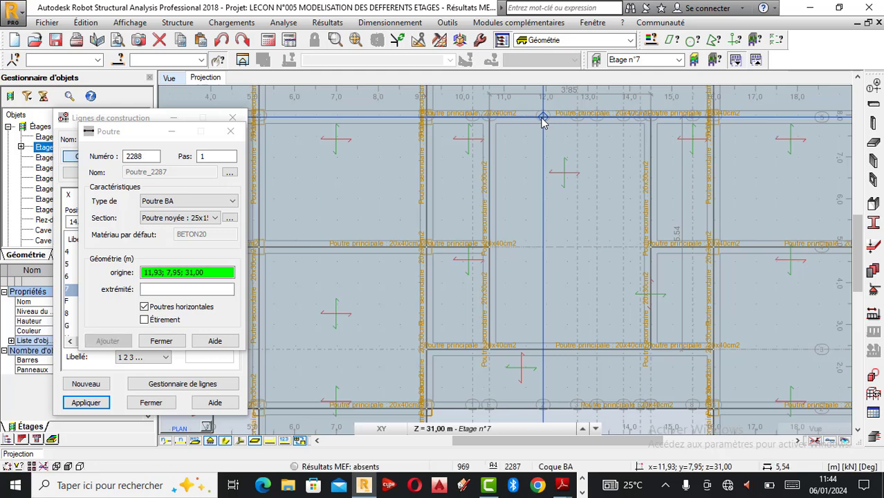
Draw a second embedded 25x15 beam from (13,22; 2,41) to the 7,95 m line and close the beam definition
click(623, 349)
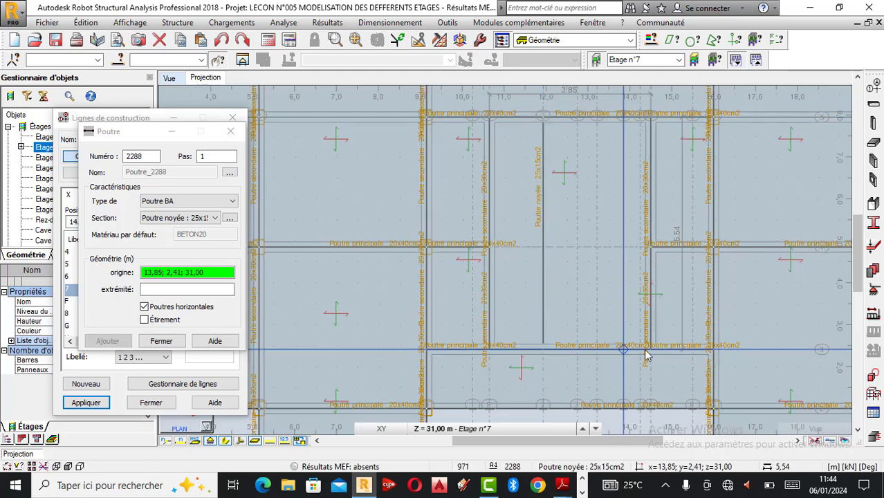
click(597, 352)
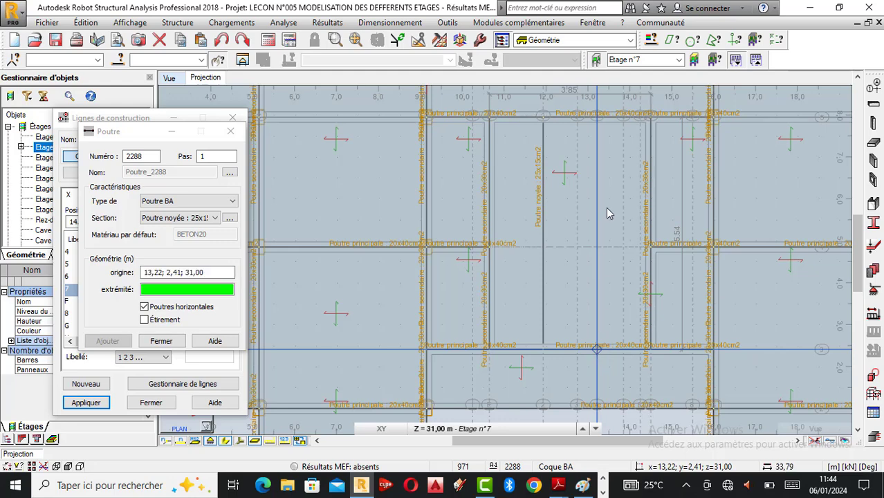
click(598, 121)
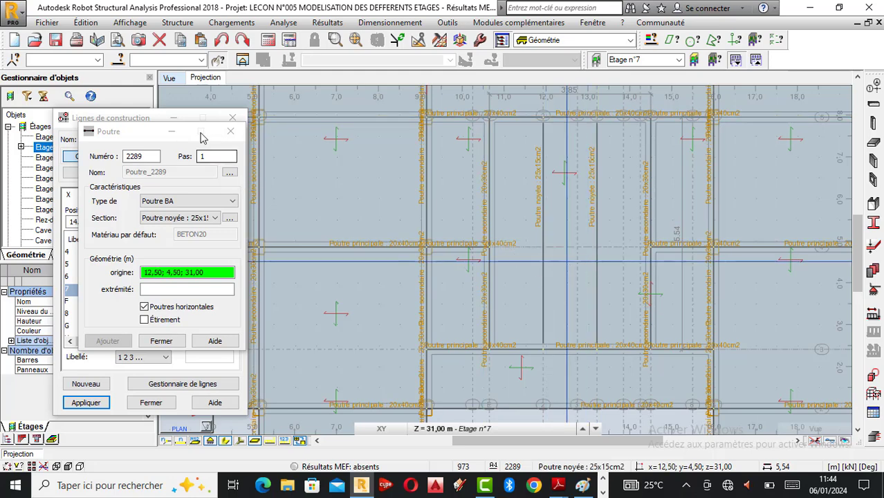
click(230, 131)
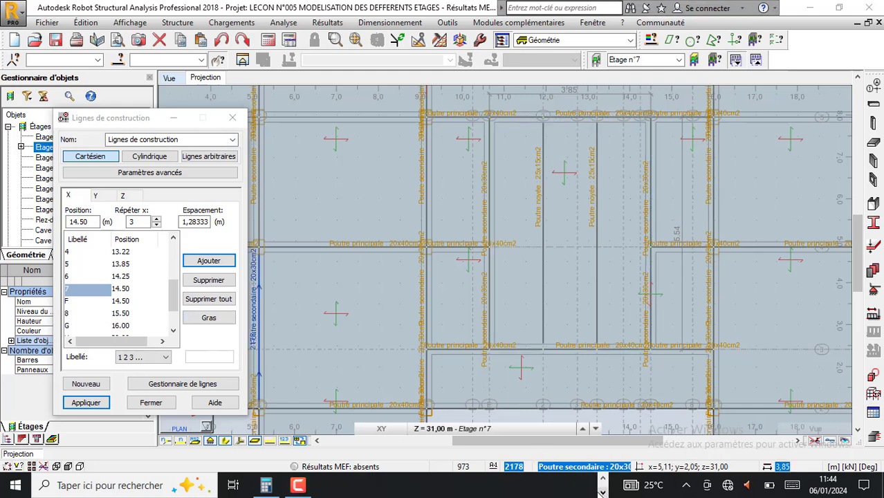
Switch to the Windows calculator, divide the slab length 5,54 by 4, and return to Robot Structural Analysis
click(267, 488)
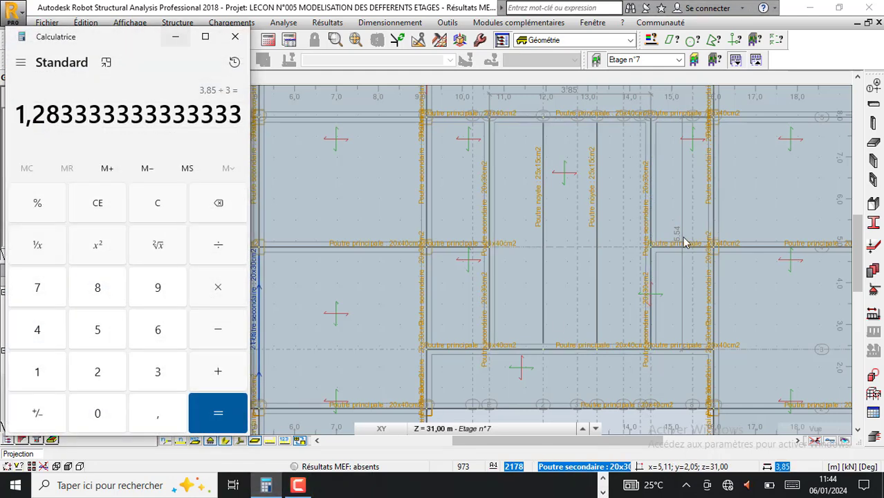
click(178, 208)
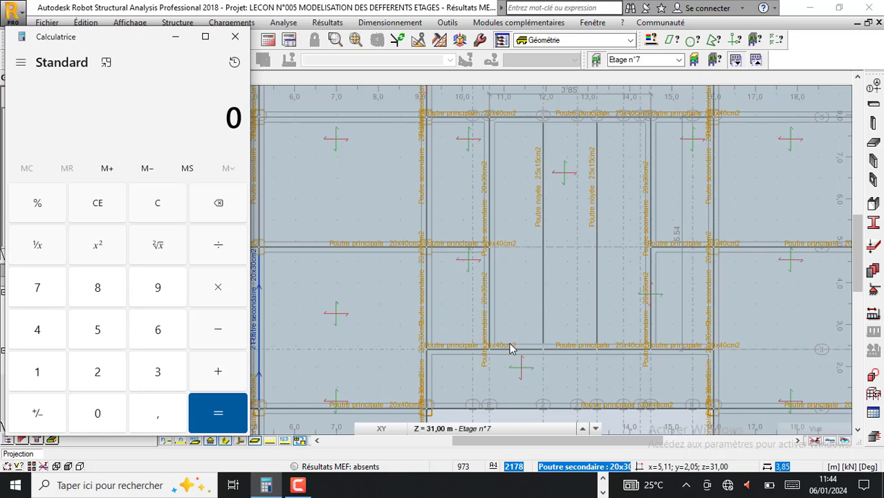
click(101, 334)
click(160, 414)
click(98, 330)
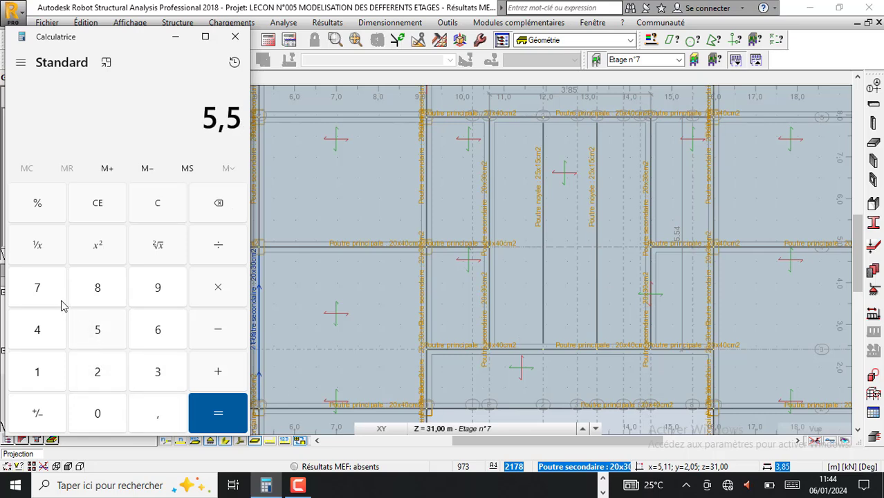
click(36, 332)
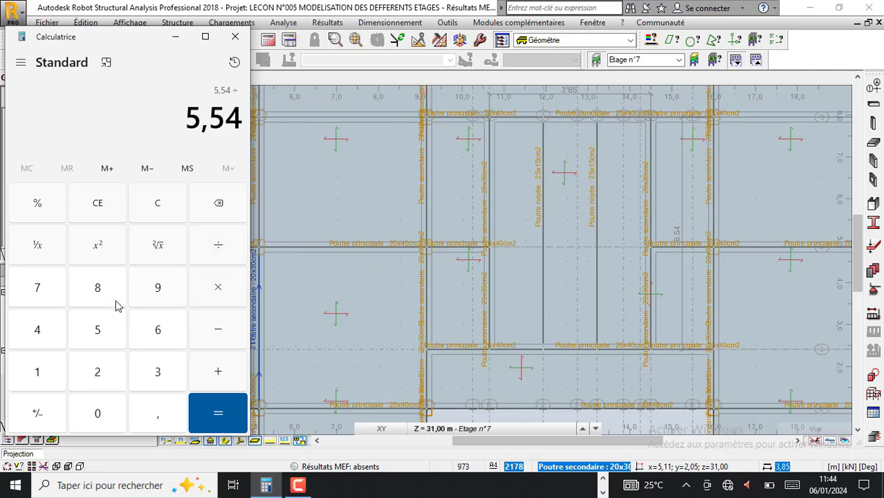
click(53, 332)
click(215, 413)
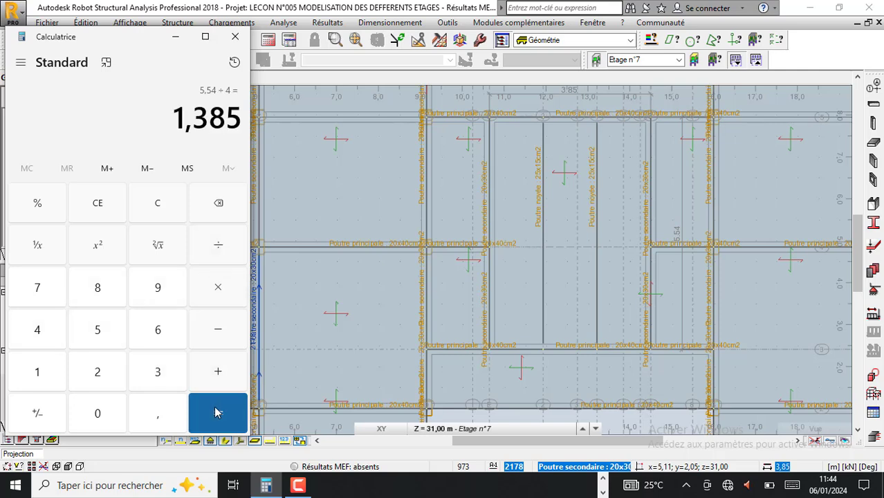
click(594, 428)
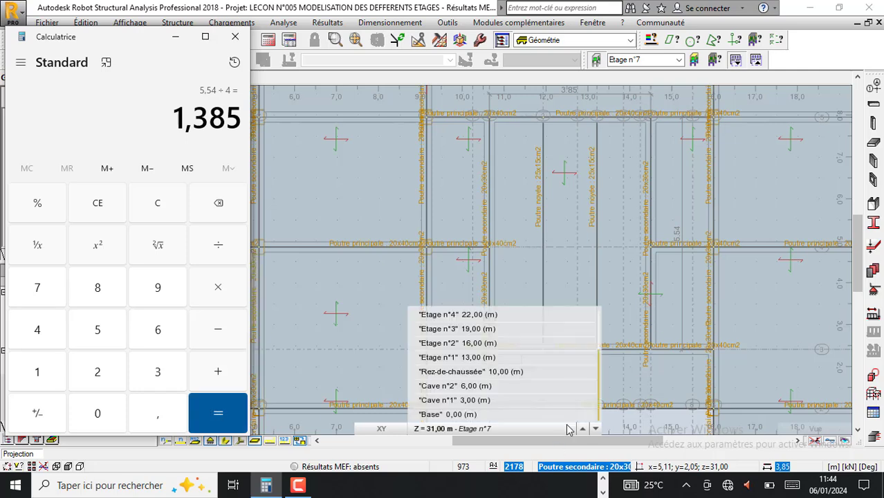
click(579, 470)
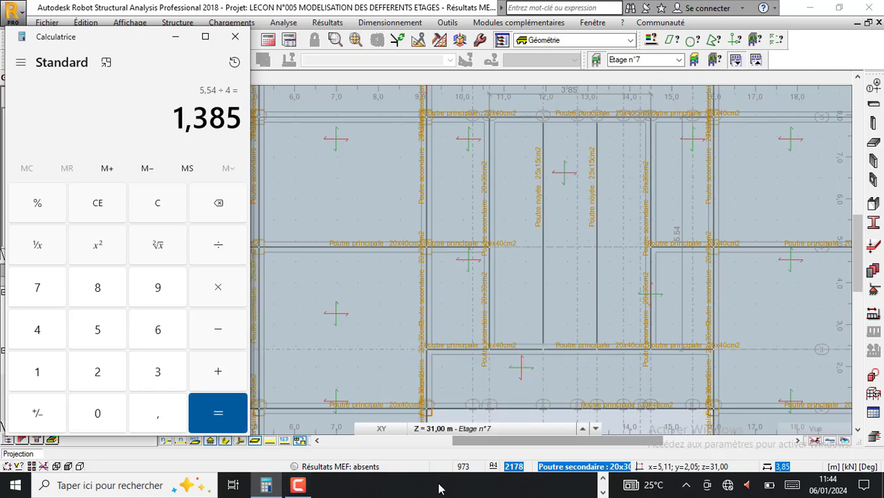
click(602, 492)
click(604, 479)
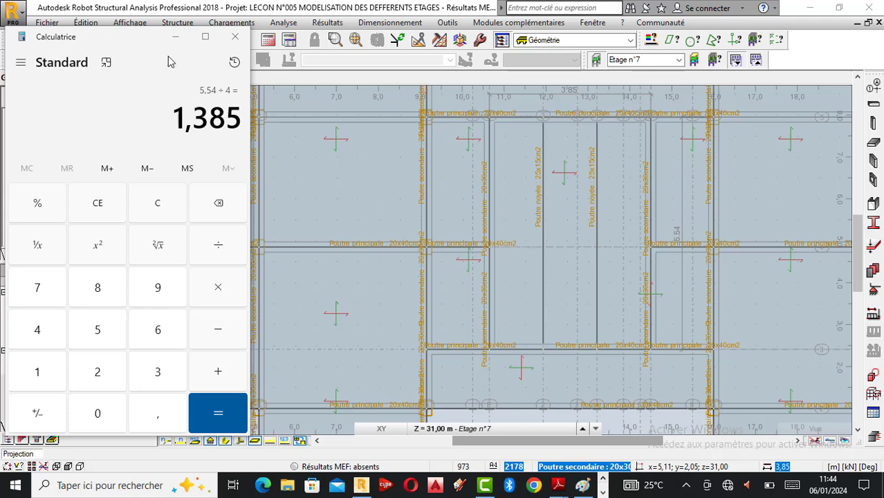
click(175, 36)
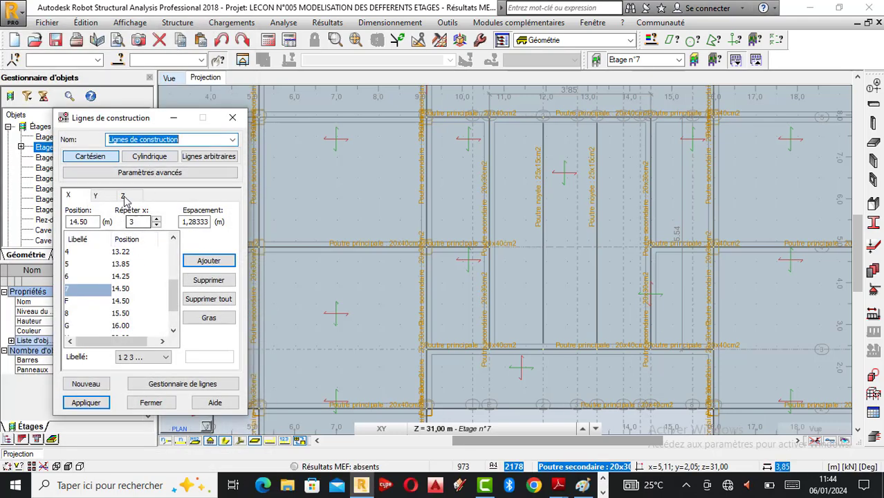
Set up repeated construction lines in the Y direction, starting from position 2.41 m with 4 repetitions
click(97, 196)
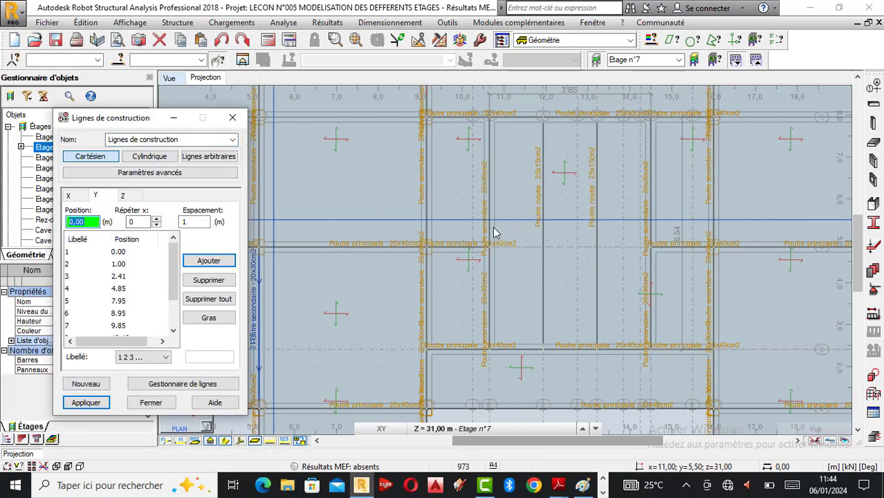
scroll(446, 232, down, 3)
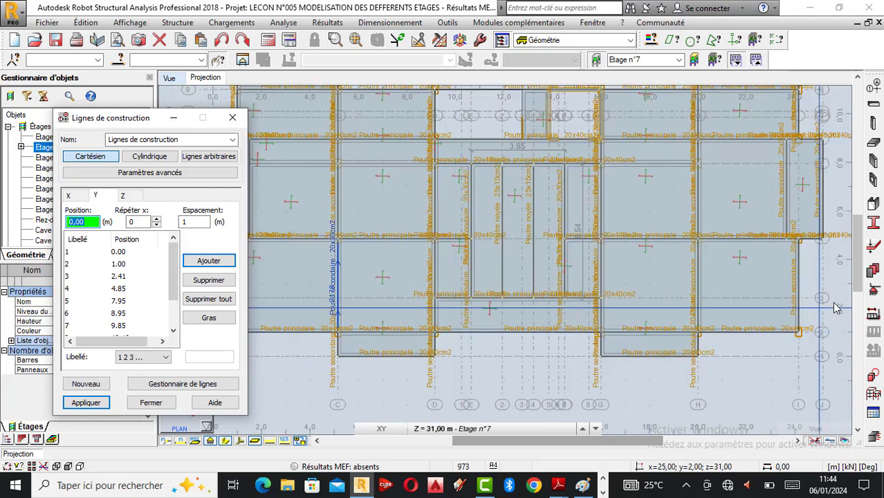
scroll(835, 317, up, 1)
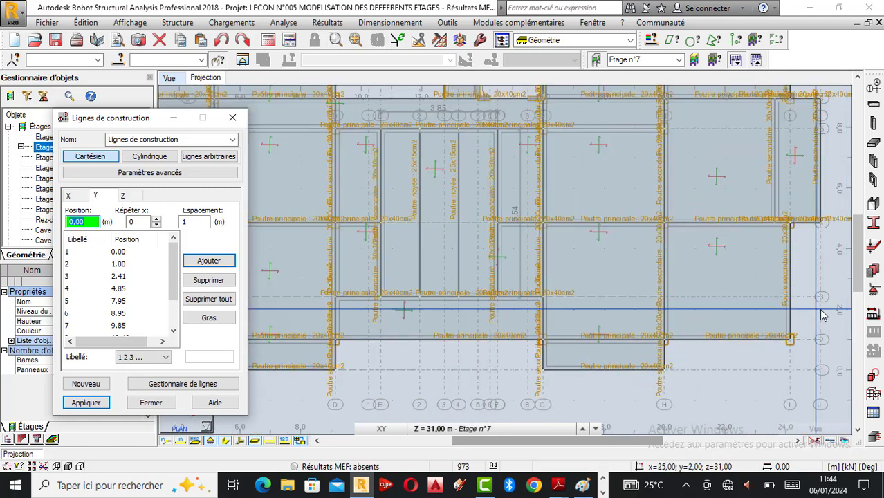
click(72, 278)
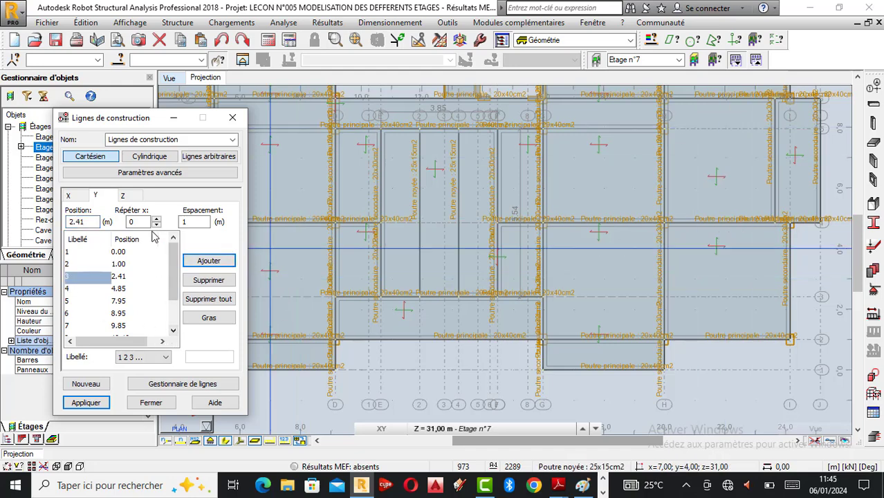
click(156, 220)
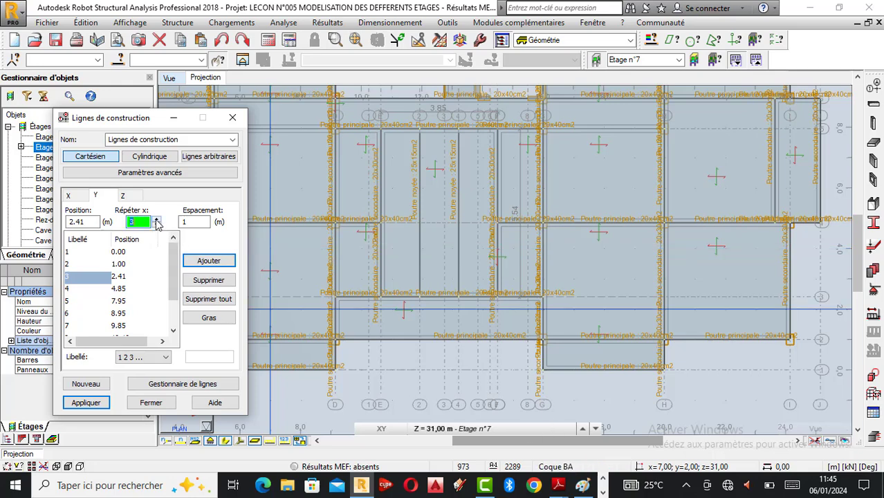
click(156, 220)
Check the quotient in the Windows calculator and set the spacing of the repeated Y construction lines to 1,385 m
click(603, 492)
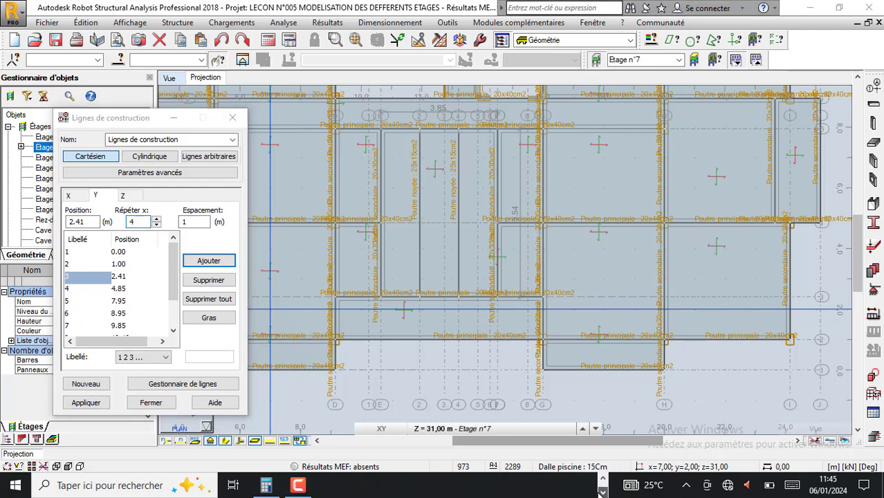
click(266, 485)
click(266, 486)
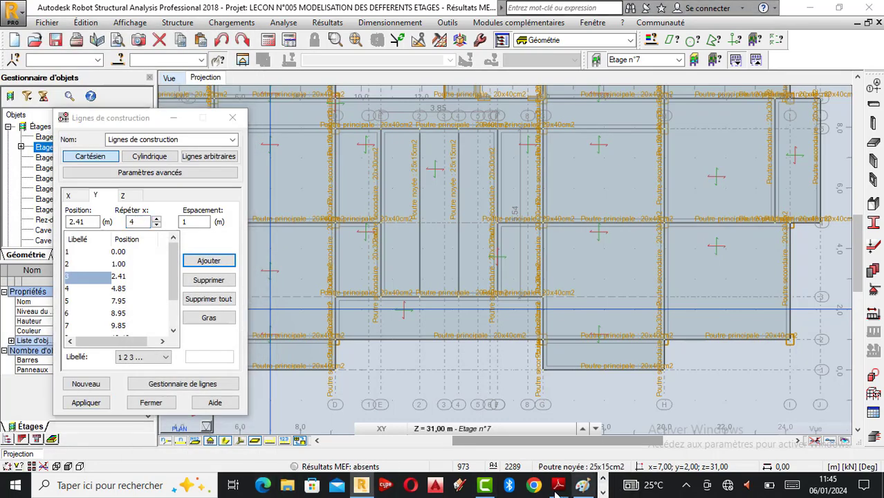
click(602, 492)
click(267, 487)
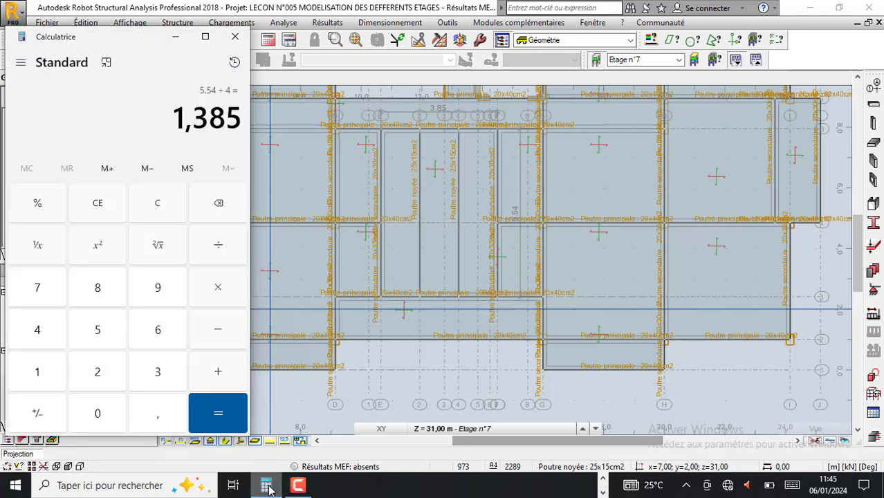
click(176, 37)
double_click(197, 222)
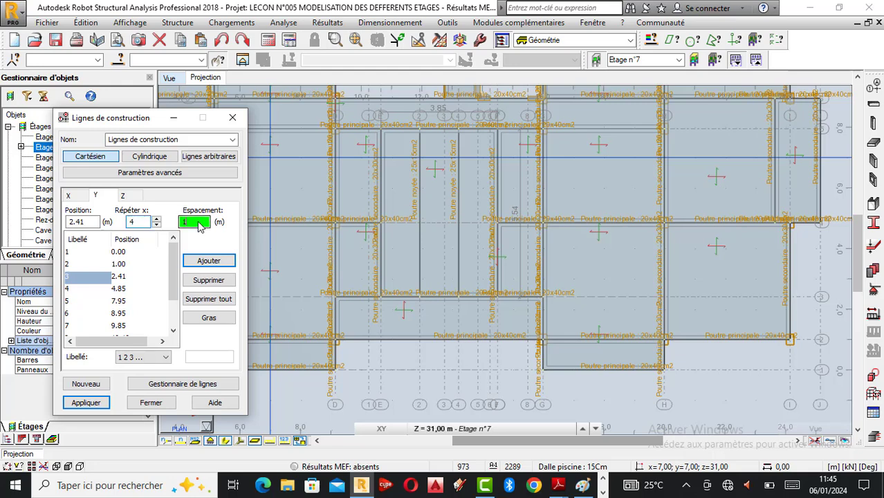
click(273, 284)
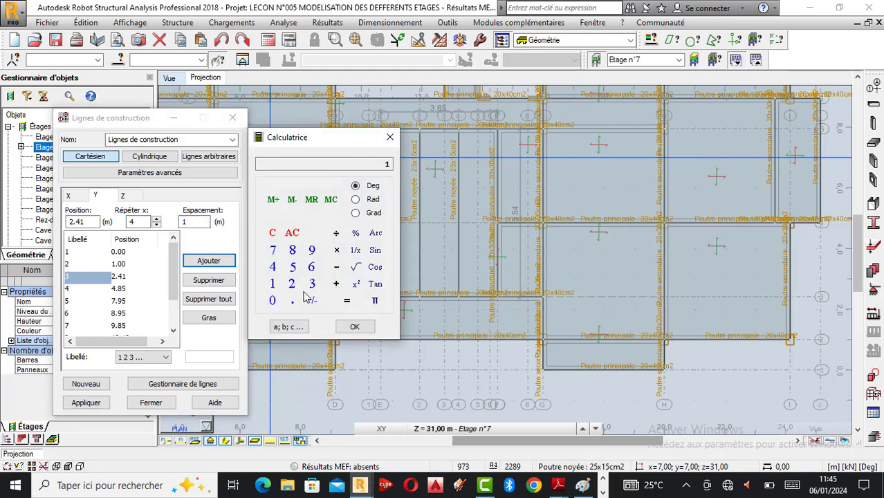
click(293, 251)
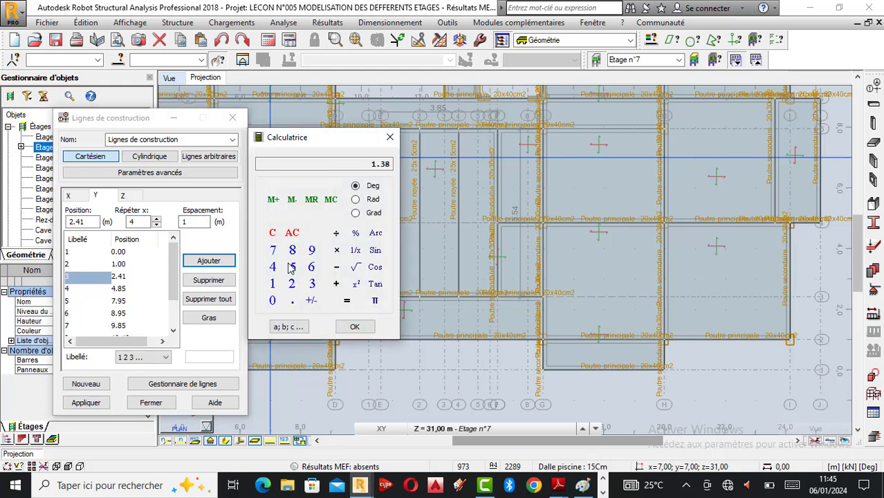
click(355, 325)
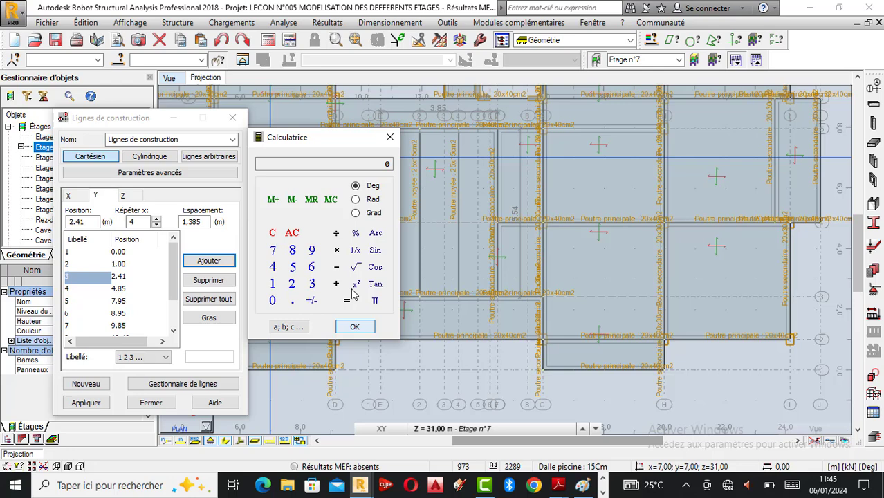
click(390, 137)
Add the repeated Y construction lines to the list and apply them to the Etage n°7 plan
click(208, 260)
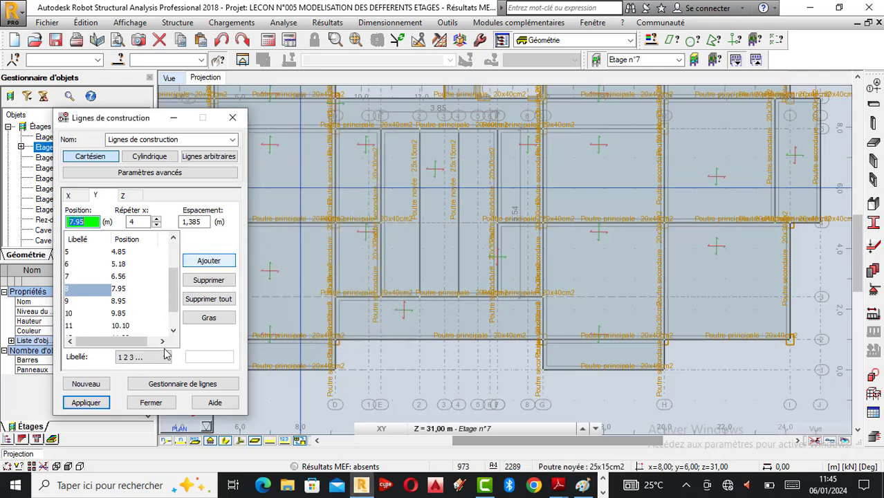
click(85, 403)
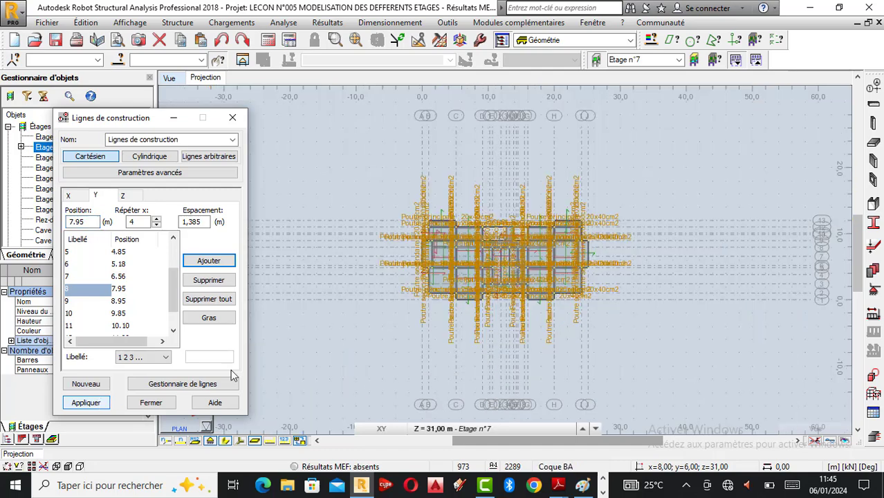
scroll(523, 274, up, 5)
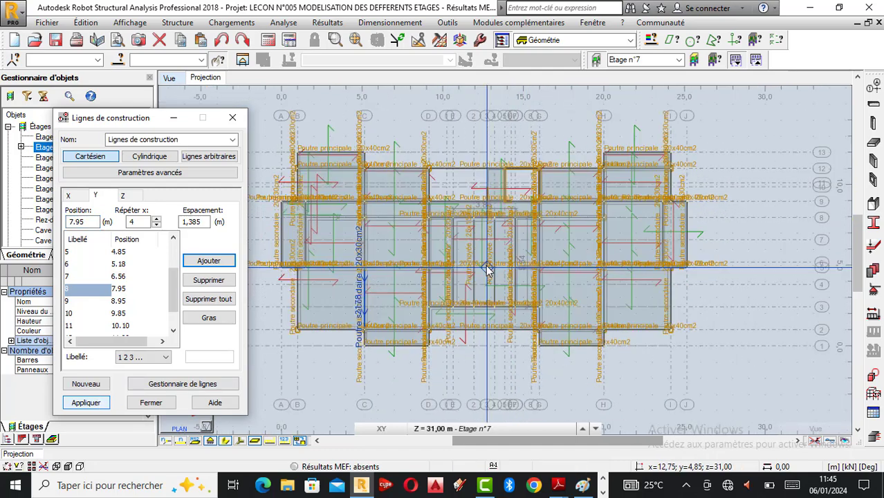
scroll(486, 265, up, 3)
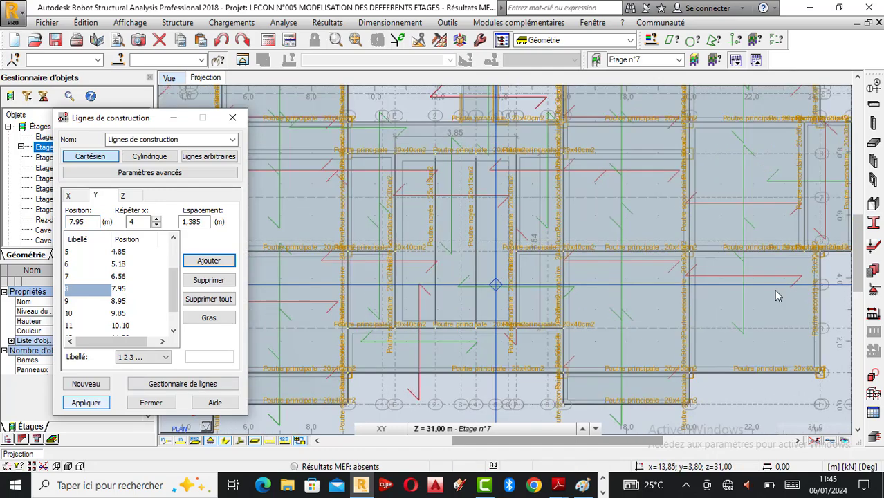
Place a 25x15 embedded beam on the Etage n°7 plan from (9,15; 3,79) to (14,50; 3,79)
scroll(774, 290, up, 3)
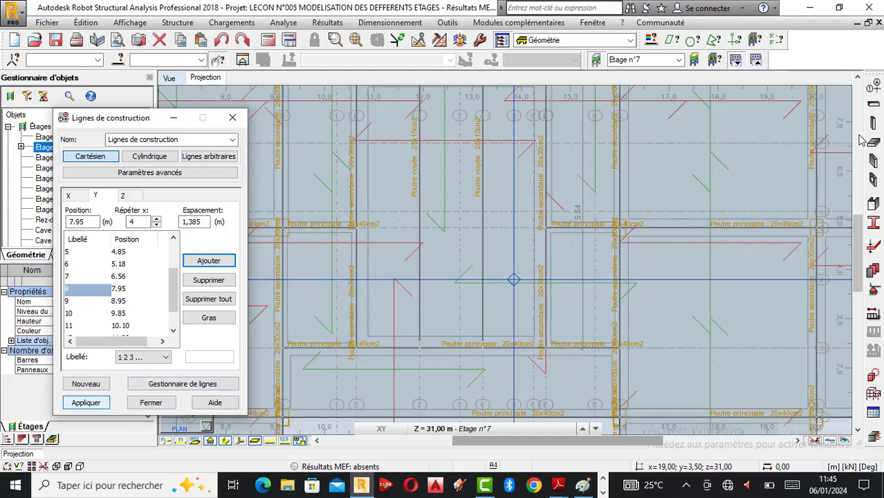
click(874, 116)
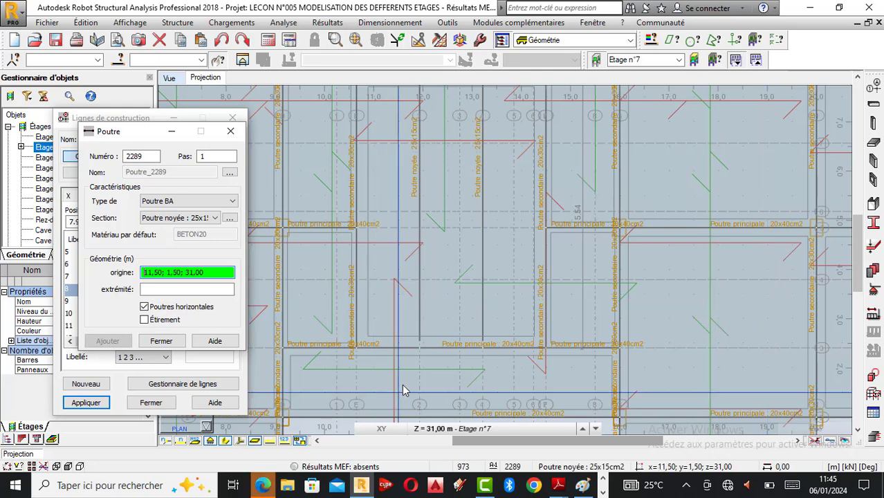
click(281, 282)
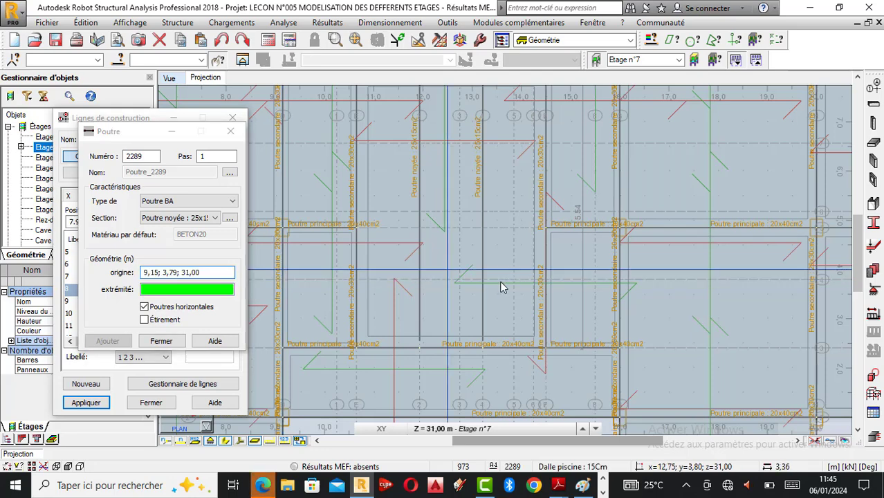
click(546, 284)
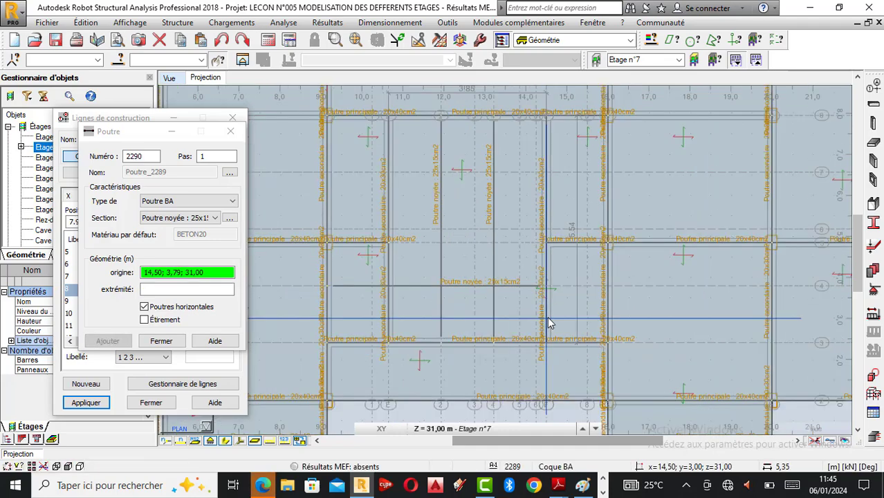
Place two more 25x15 embedded beams in the X direction from x = 9,15 to 14,50 m, at y = 5,18 and 6,57 m
scroll(550, 323, down, 1)
scroll(529, 306, down, 1)
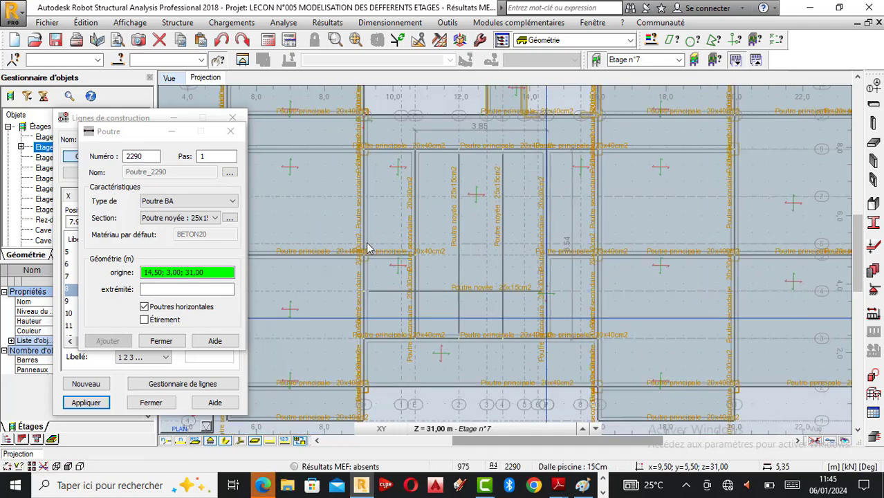
scroll(380, 254, up, 1)
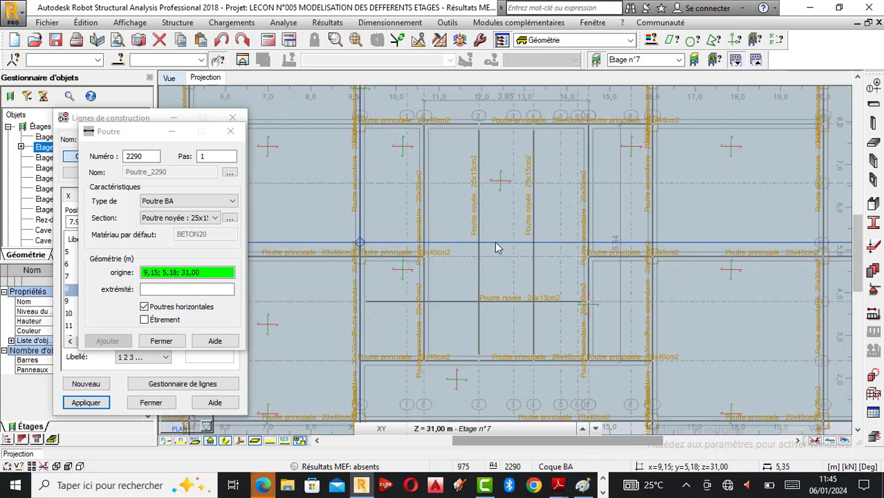
click(553, 246)
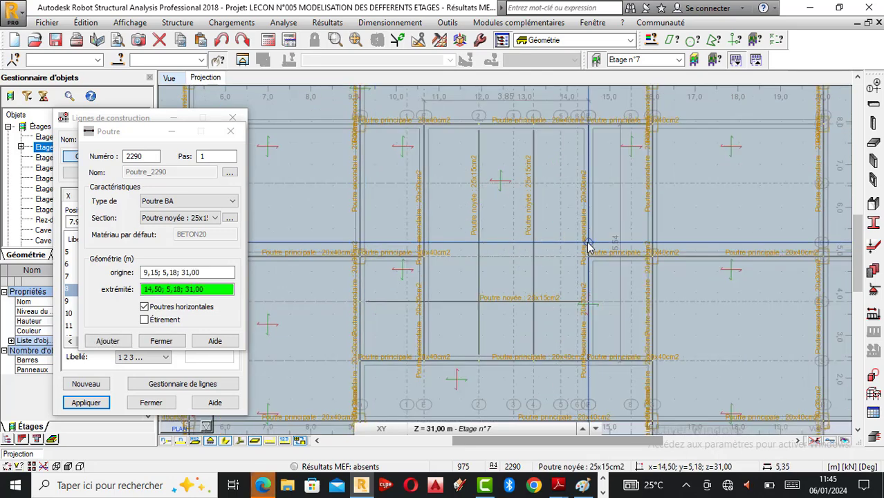
click(588, 247)
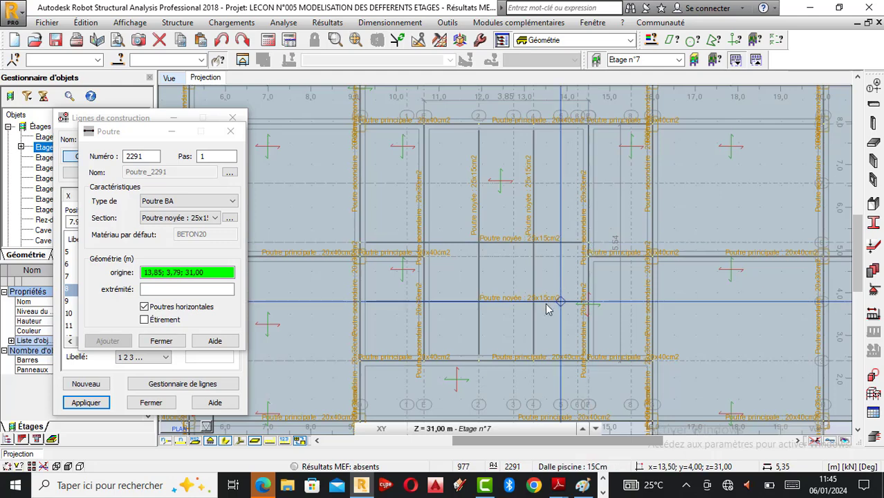
click(359, 185)
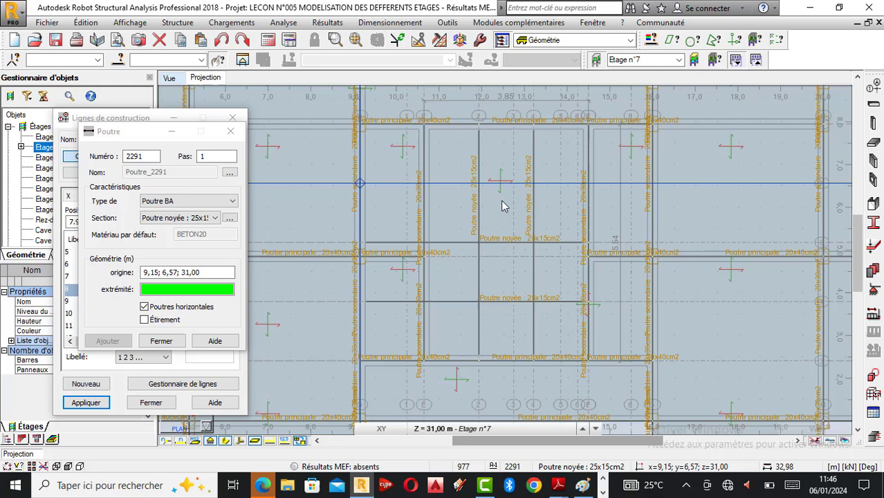
click(586, 188)
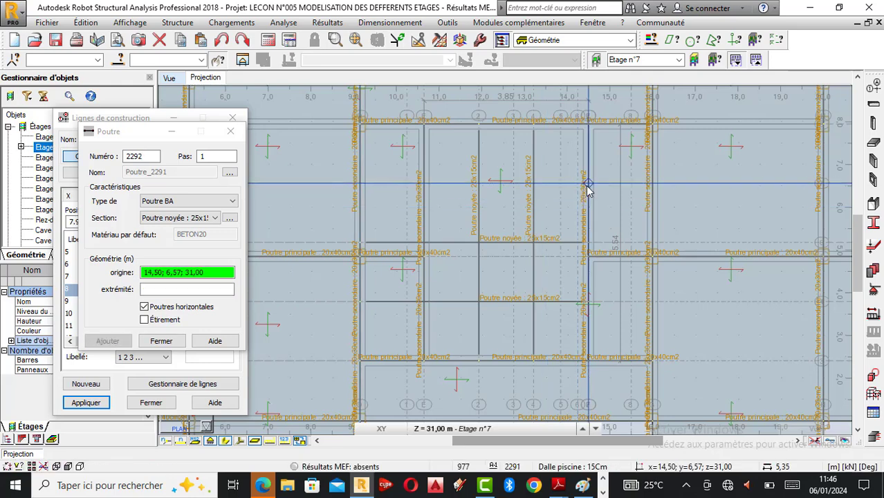
Close the beam and construction-line dialogs and examine the beam grid of Etage n°7 in a rotated 3D view
click(228, 132)
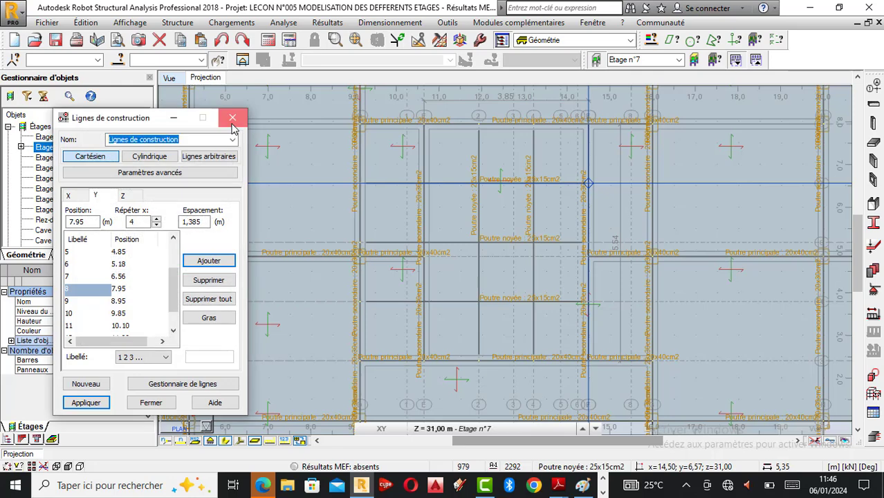
click(232, 118)
click(168, 80)
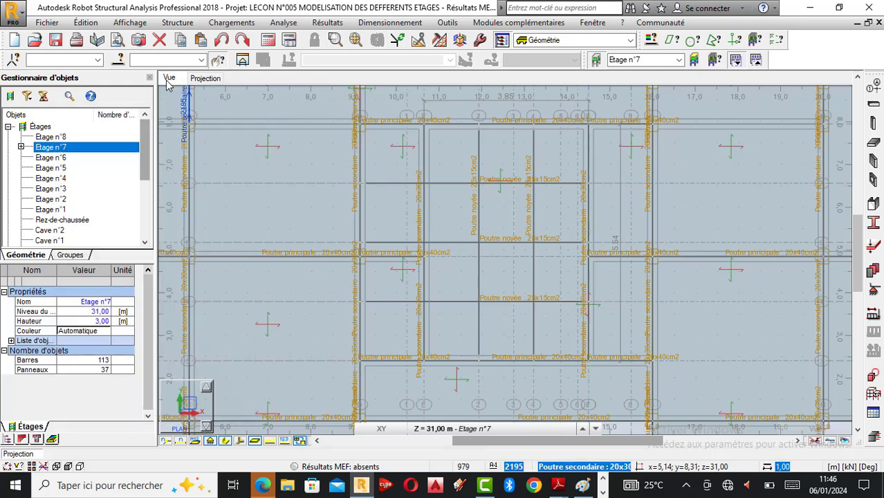
click(169, 79)
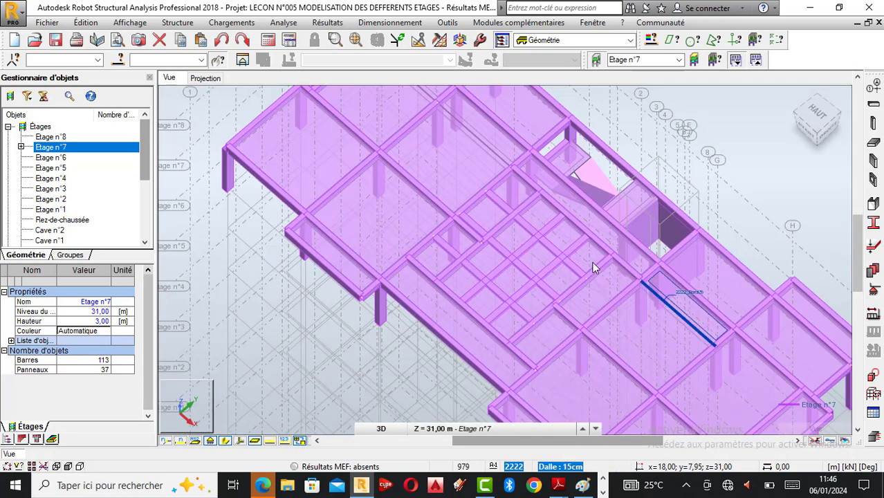
right_click(747, 135)
click(707, 187)
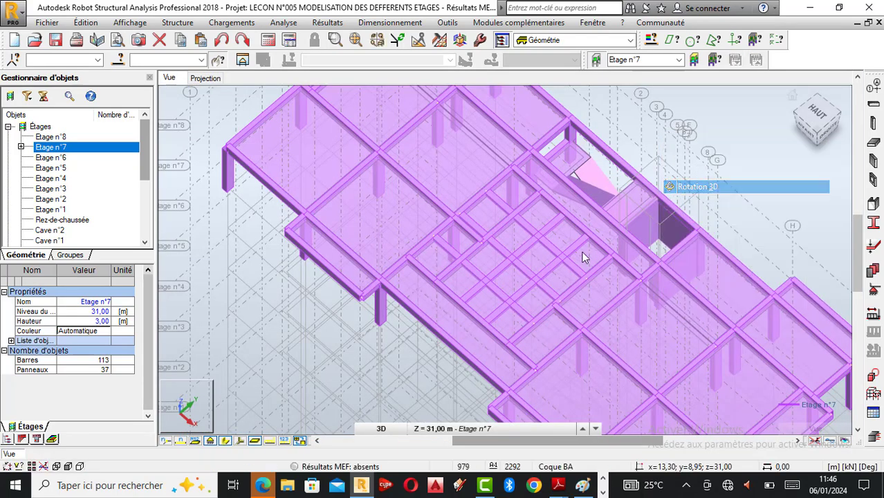
drag(583, 257, 516, 307)
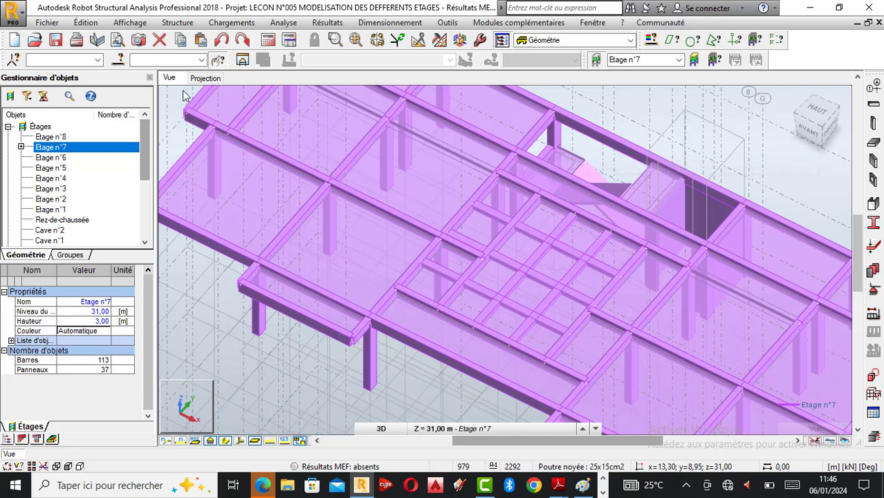
Return to the plan projection and delete the three X-direction embedded beams starting at x = 9,15 m
click(207, 79)
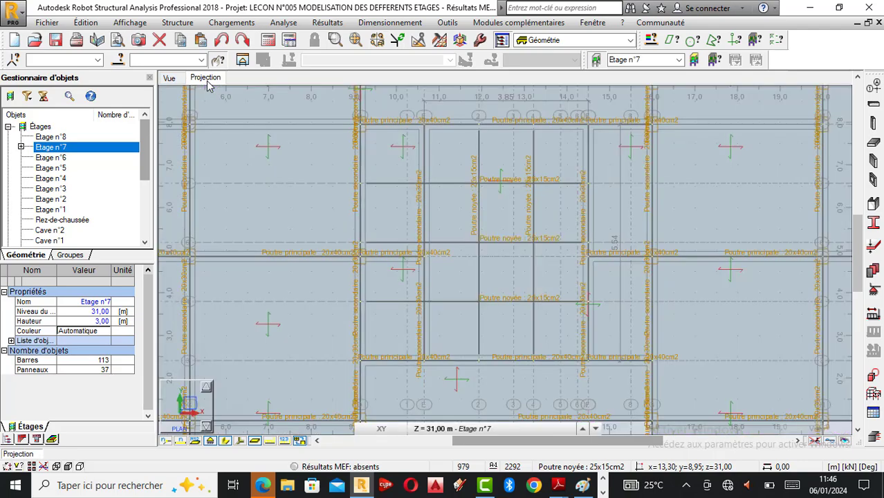
click(404, 303)
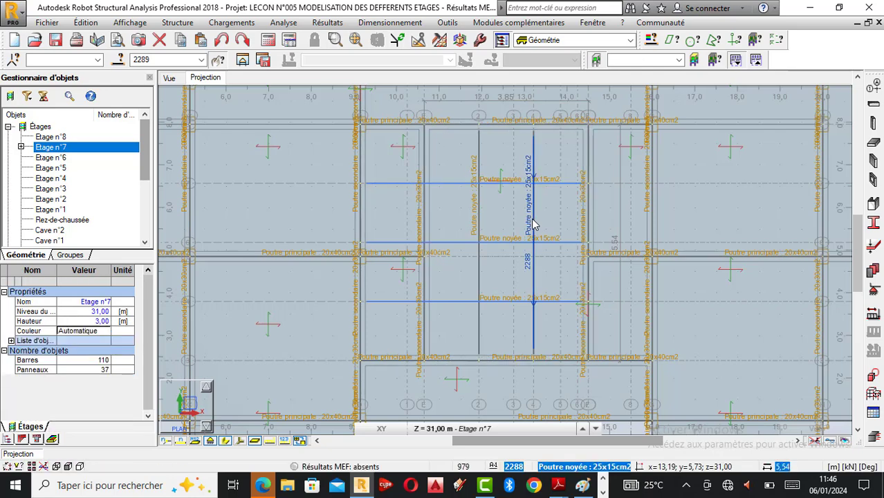
Place three 25x15 embedded beams across the pool slab from x = 10,65 to 14,50 m, at y = 3,79, 5,18 and 6,57 m
click(874, 104)
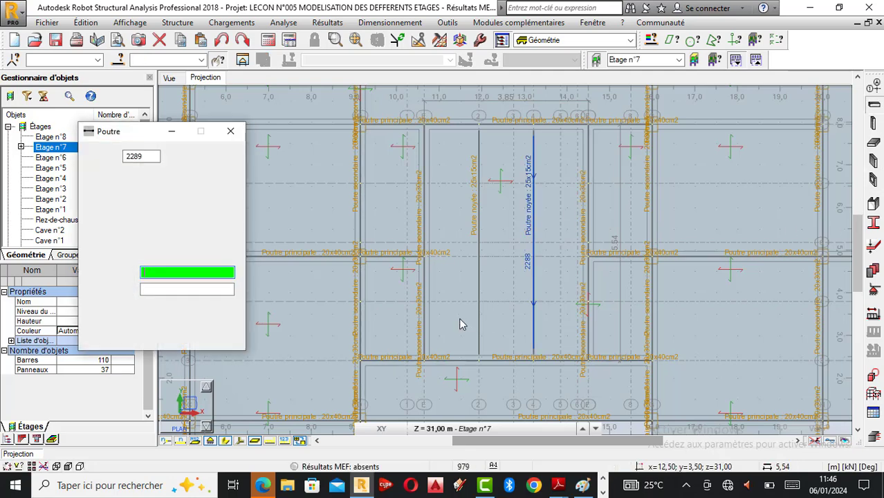
click(424, 306)
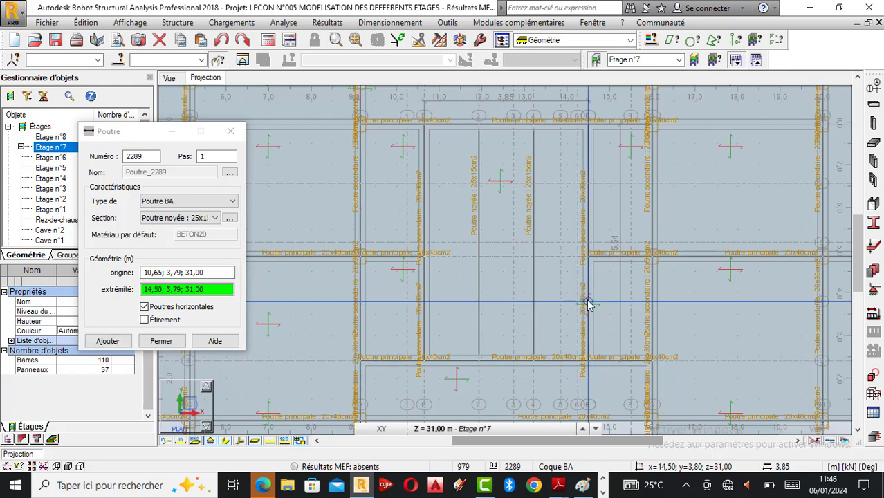
click(437, 257)
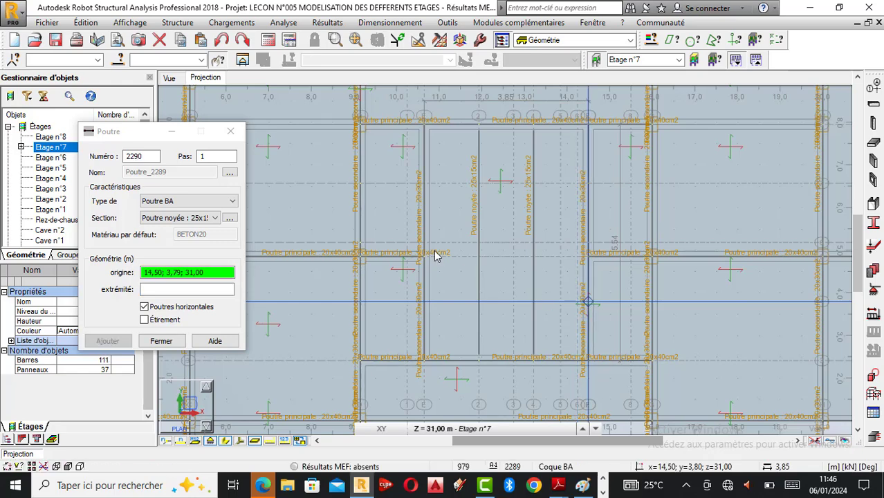
click(425, 247)
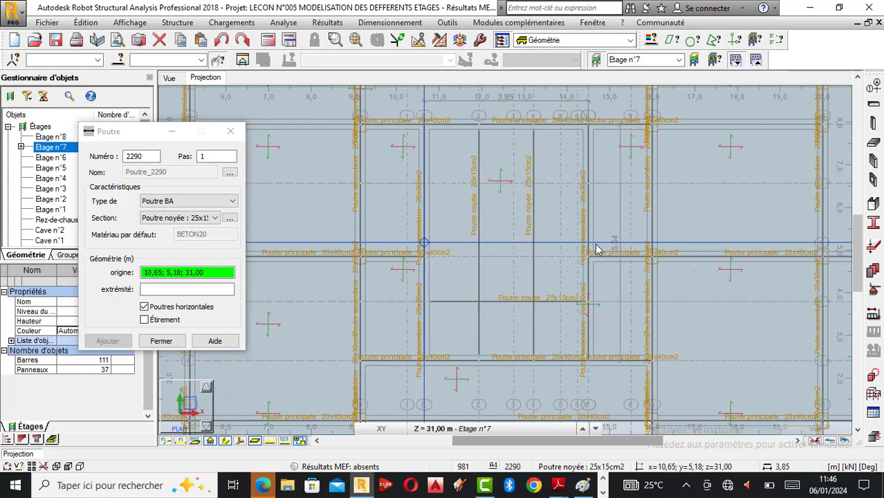
click(428, 191)
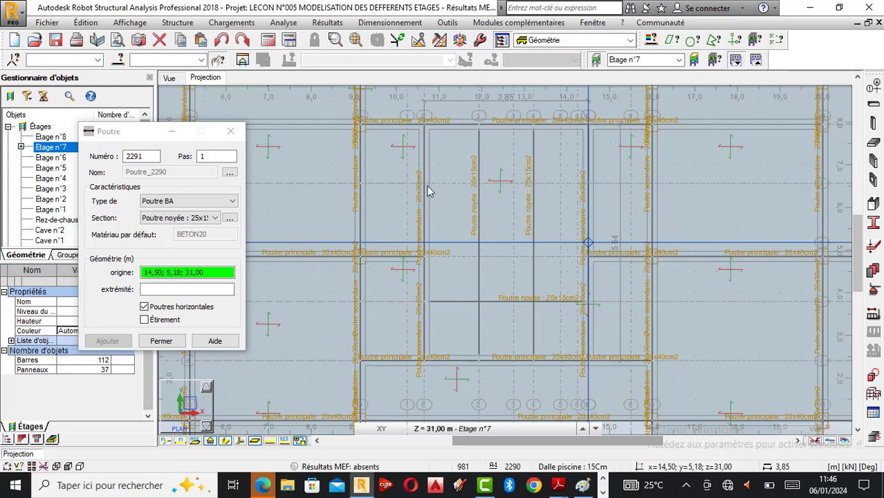
click(482, 189)
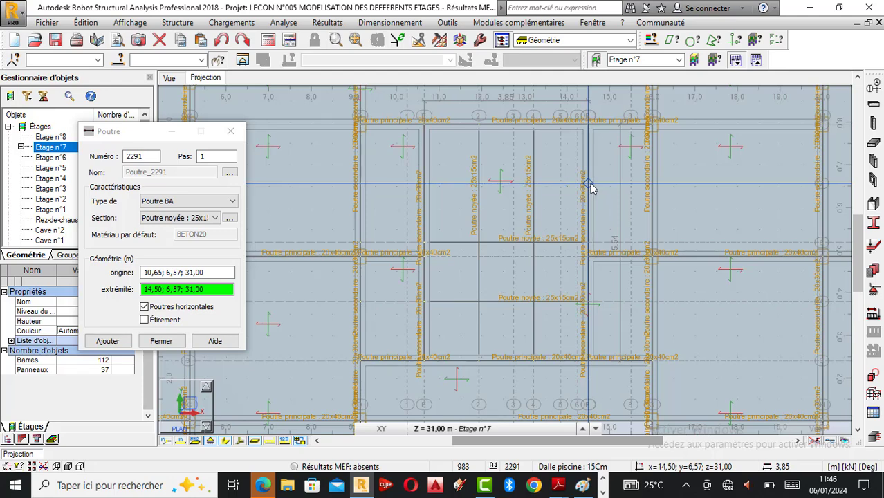
click(592, 188)
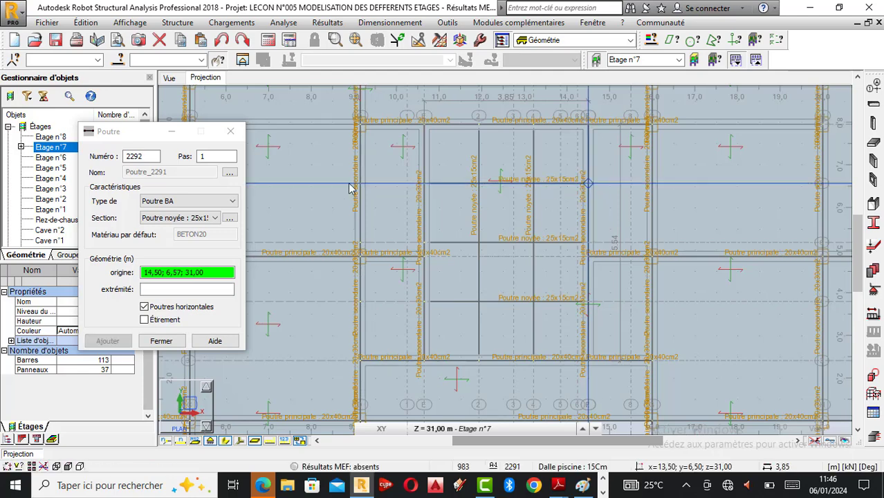
click(230, 131)
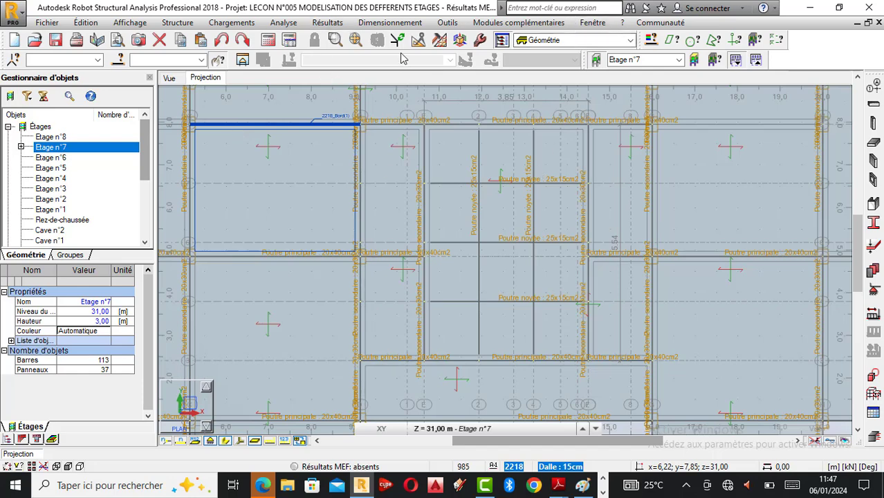
Show all storeys in the 3D view and examine the embedded beam grid on Etage n°7 from a rotated angle
click(168, 78)
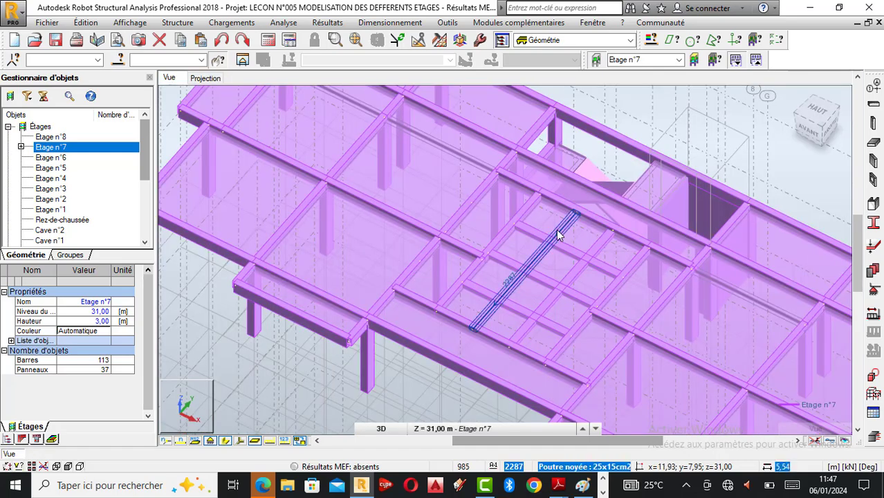
scroll(559, 235, down, 1)
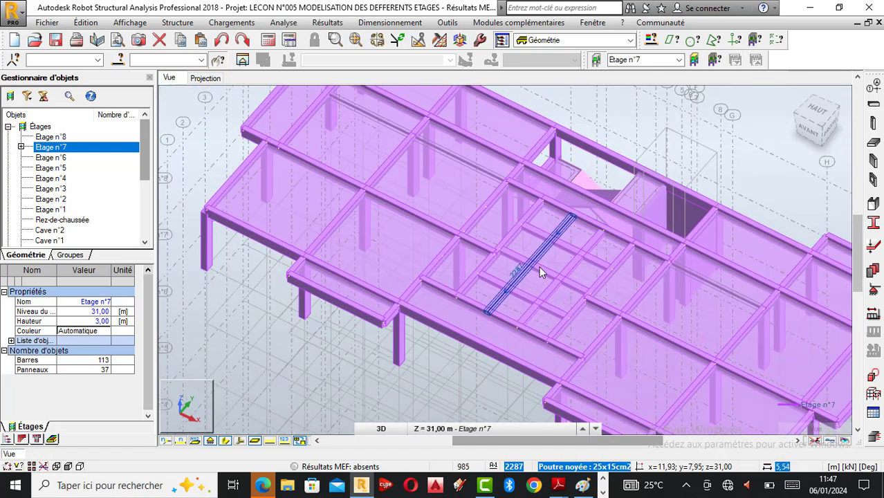
click(598, 60)
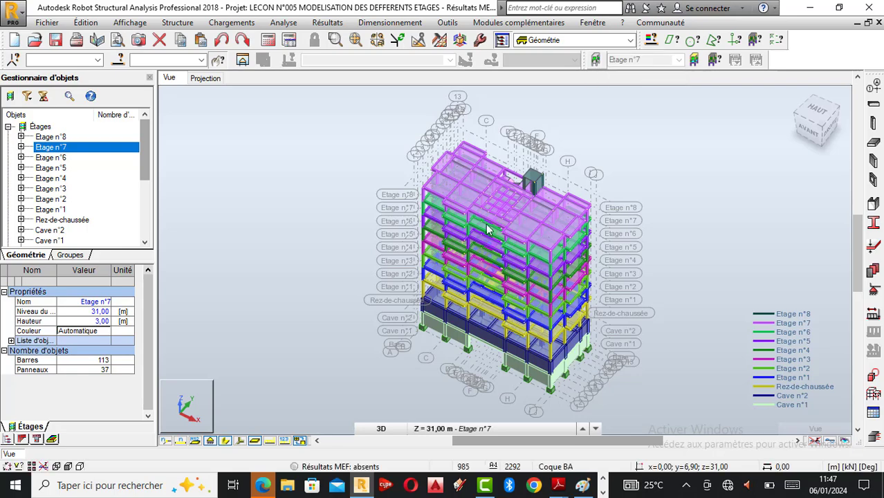
right_click(578, 183)
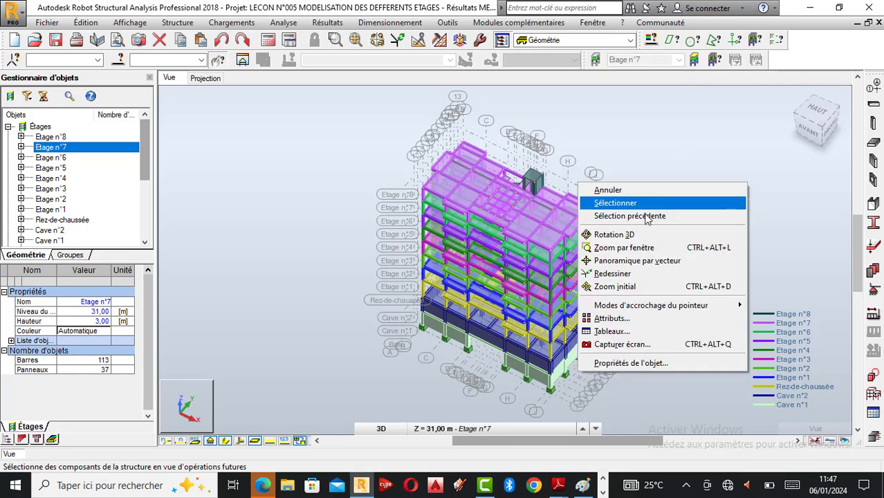
click(609, 234)
drag(553, 215, 518, 200)
scroll(519, 199, up, 5)
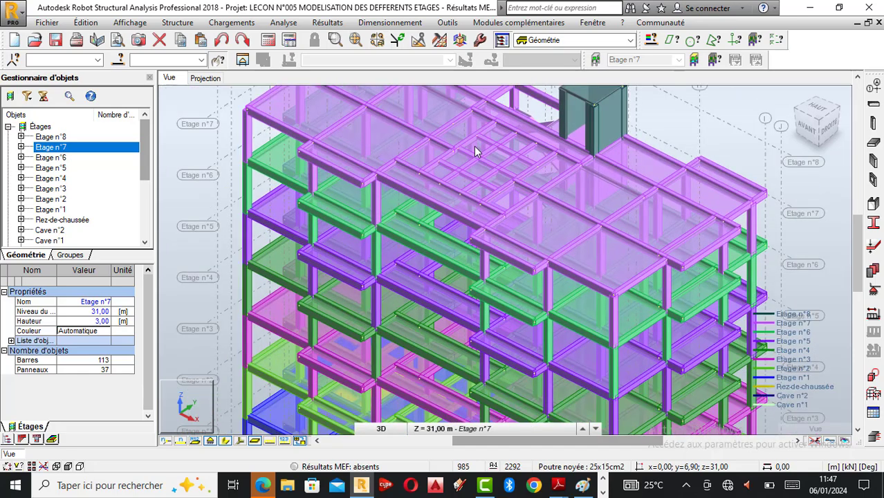
scroll(474, 146, up, 1)
scroll(475, 166, up, 1)
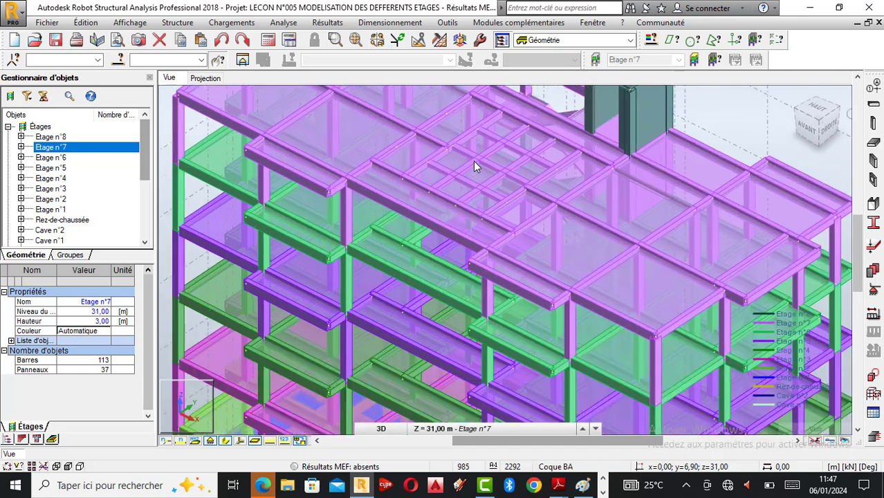
scroll(475, 167, down, 2)
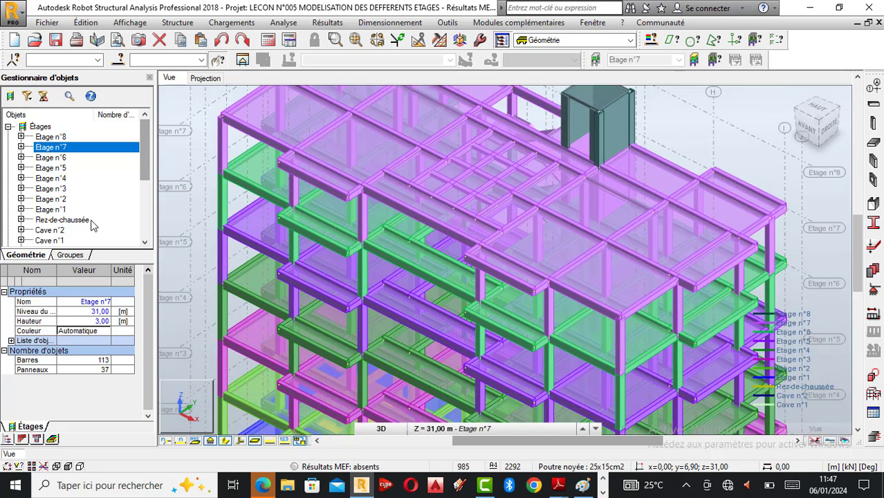
Toggle the bar section shapes off and back on, and examine the upper storeys of the building in 3D
click(227, 442)
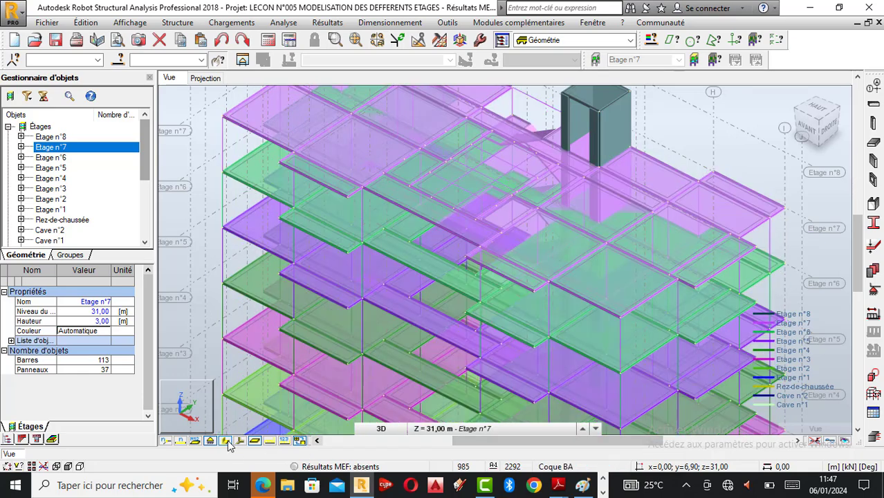
click(227, 442)
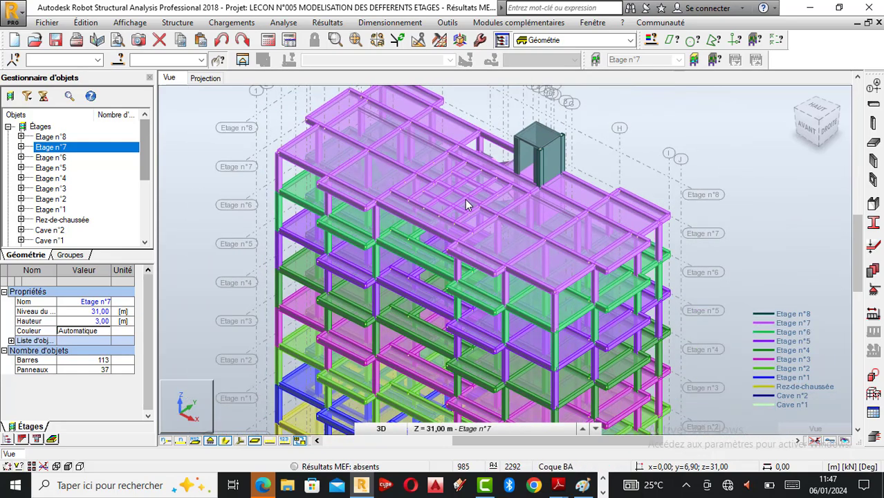
scroll(465, 199, up, 1)
scroll(465, 173, down, 2)
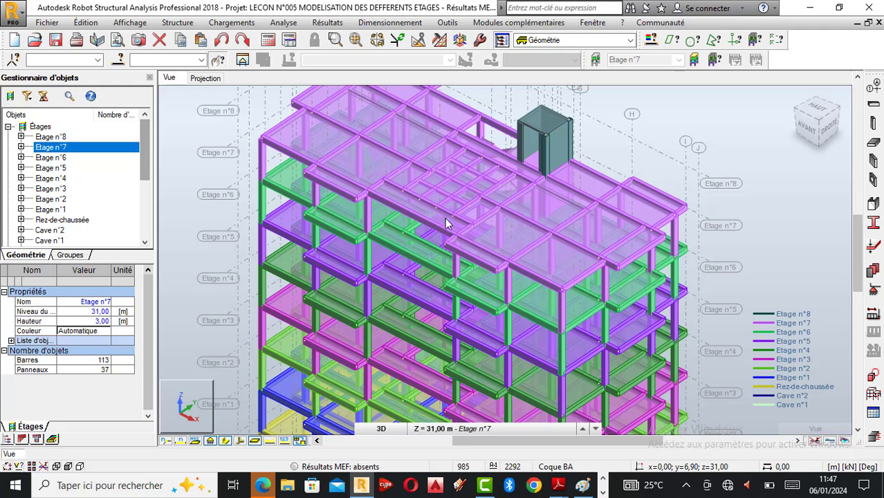
Start a wall on the model and define a new uniform 15 cm thickness named "Voile piscine : 15 cm"
scroll(438, 199, up, 2)
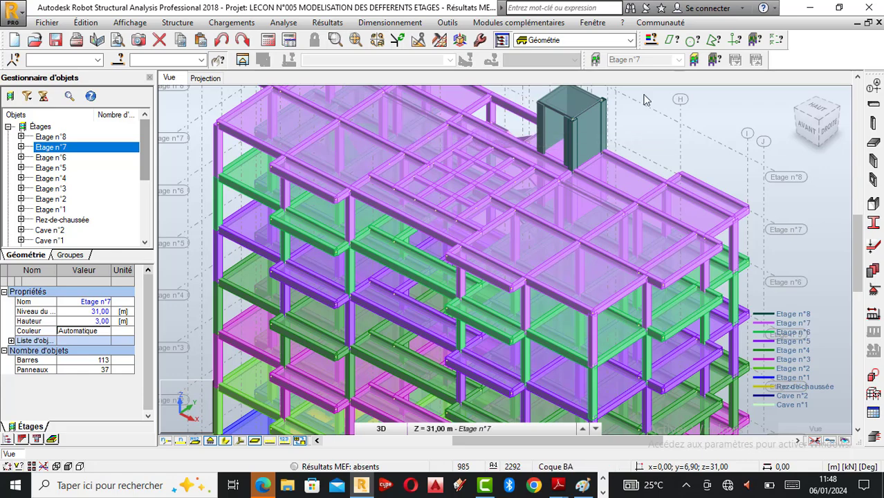
click(872, 161)
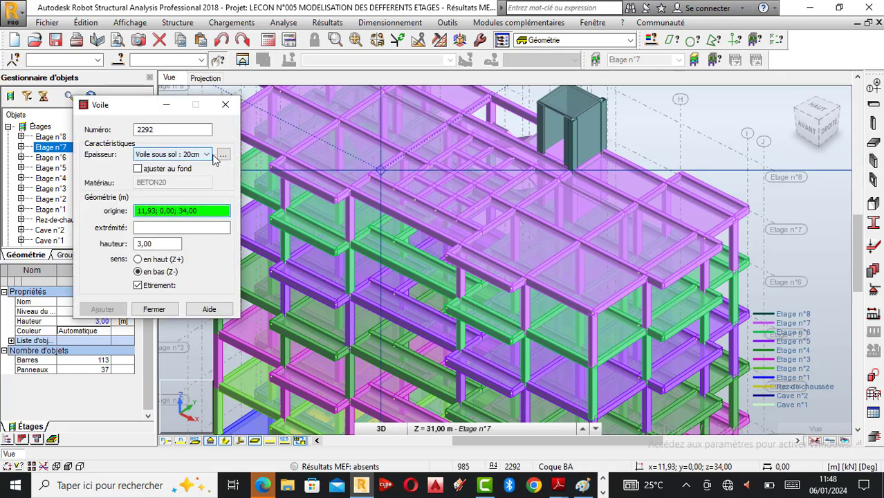
click(219, 154)
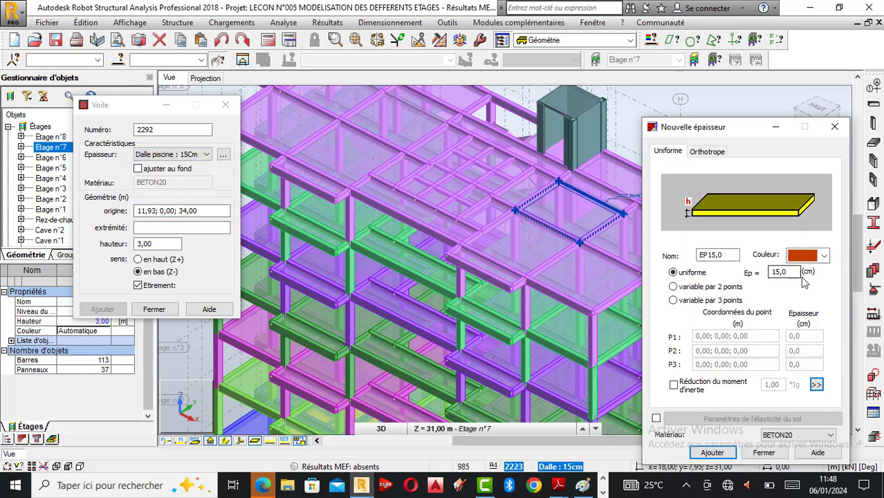
click(796, 274)
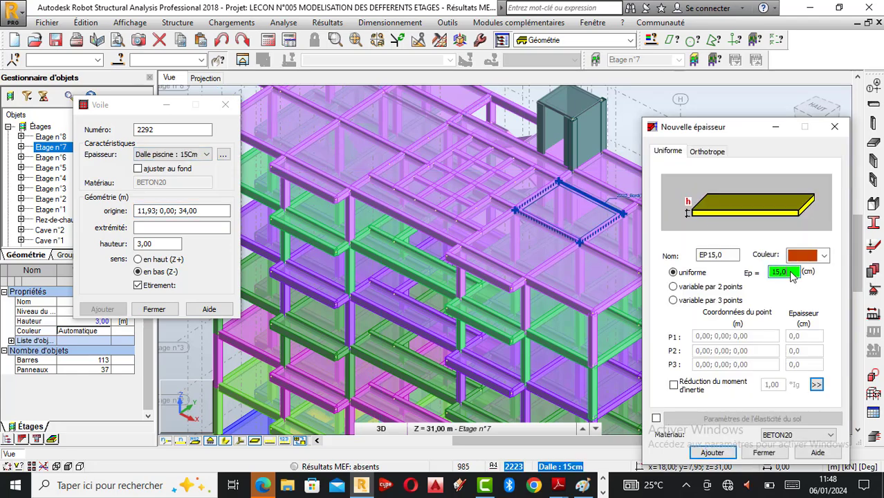
click(713, 257)
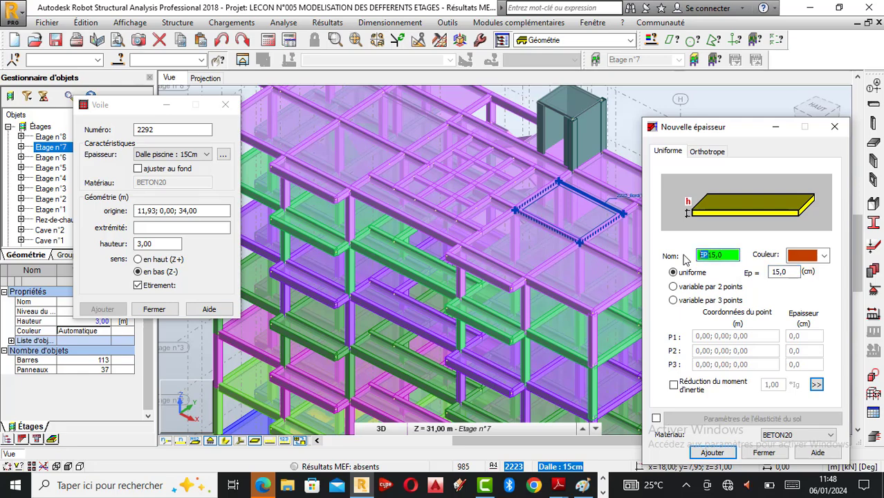
text(V)
text(oile )
text(p)
text(is)
text(cine)
text( ;)
key(BackSpace)
text(: 15,0 cm)
click(729, 256)
key(BackSpace)
key(BackSpace)
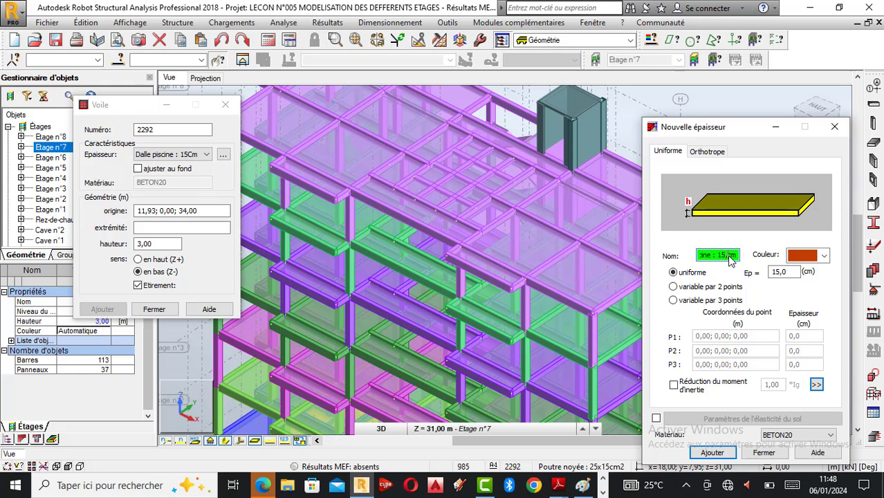
key(BackSpace)
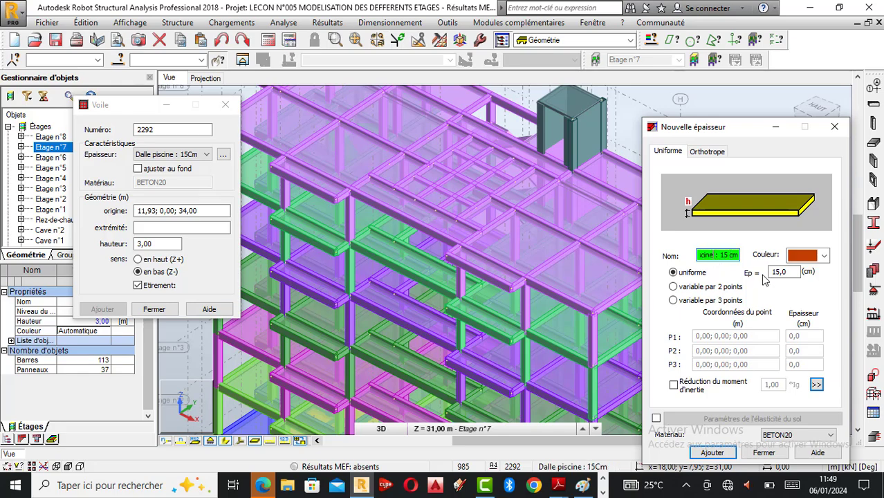
key(Left)
key(Left)
key(Left)
key(Left)
key(Left)
key(Left)
key(Left)
key(Left)
key(Left)
key(Left)
key(Left)
key(Left)
key(Left)
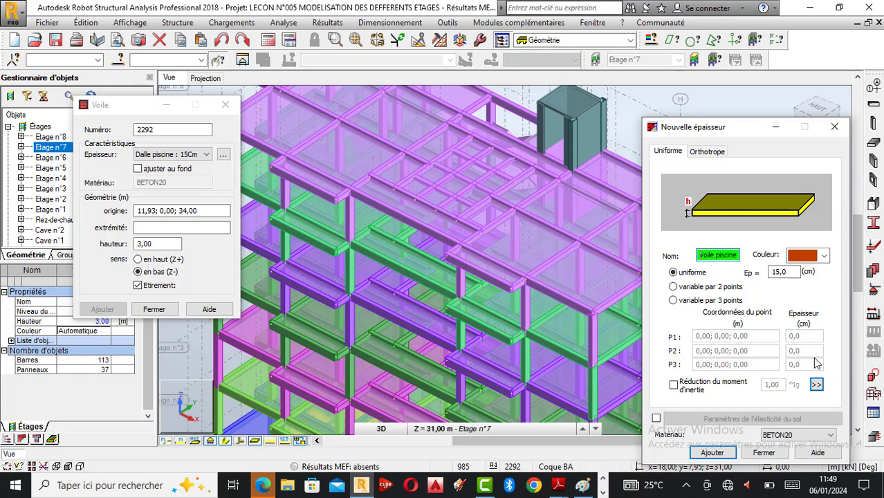
Give the pool wall thickness a pink colour and add it as the wall's thickness
click(823, 255)
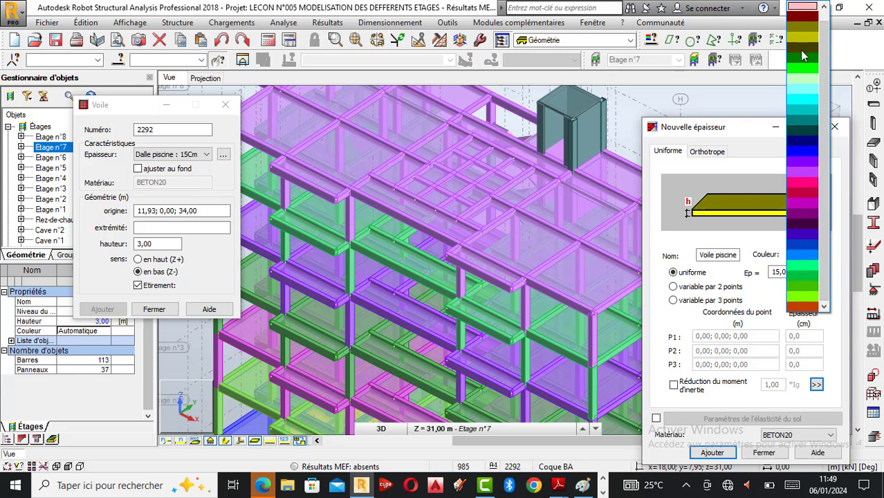
click(802, 141)
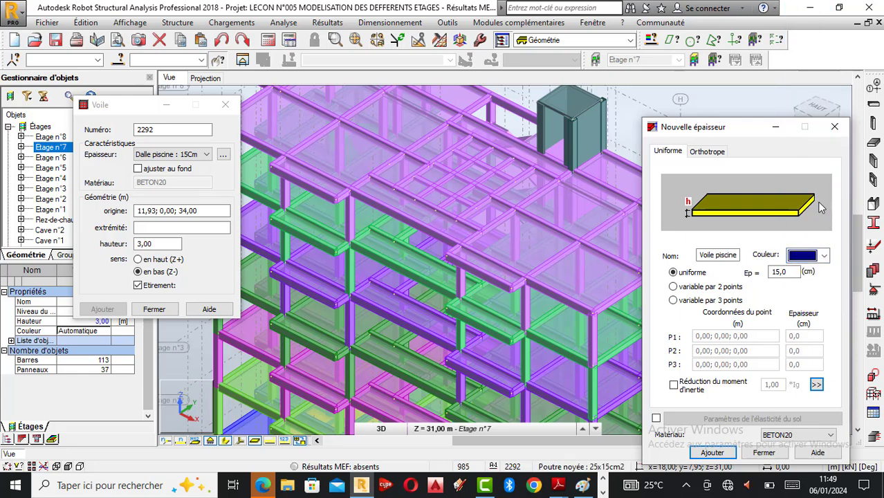
click(822, 256)
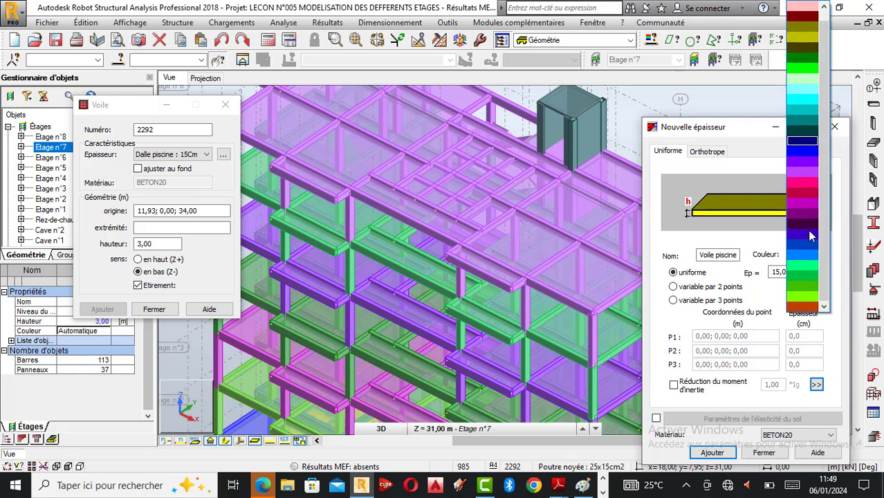
click(803, 185)
click(712, 453)
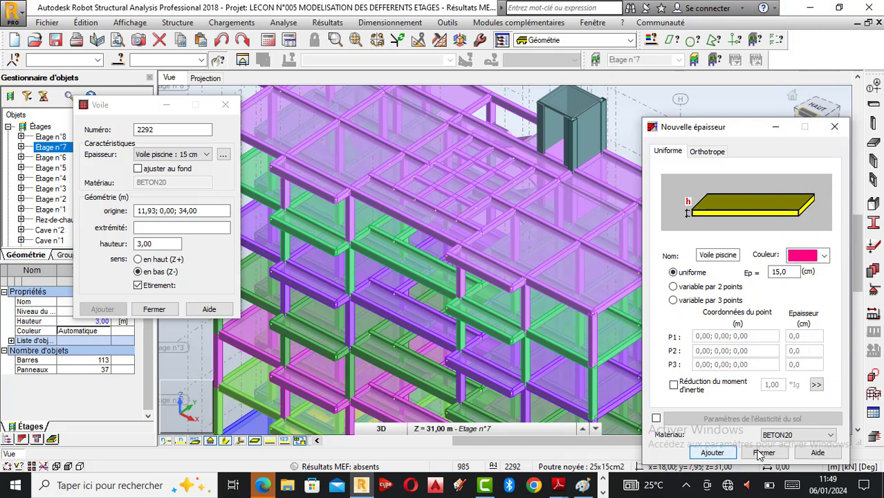
click(763, 453)
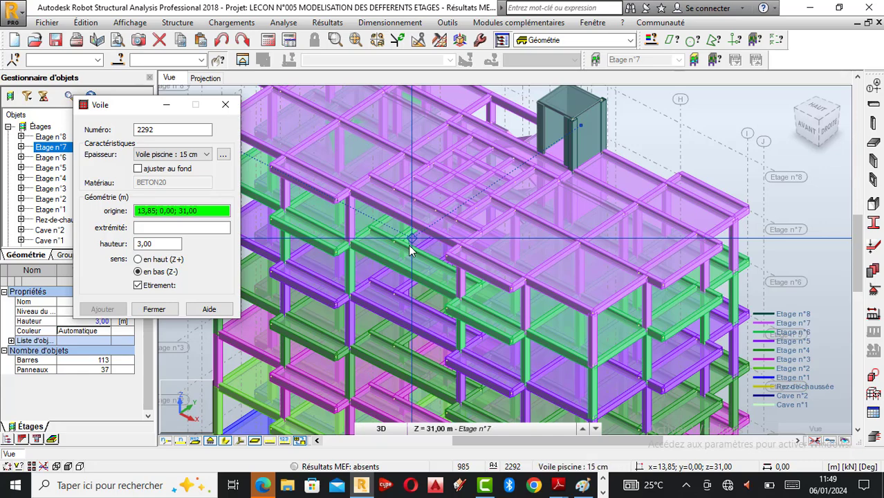
Set the pool wall's height to 1,20 m and its direction to "en haut (Z+)", ready for choosing its origin
scroll(424, 133, up, 2)
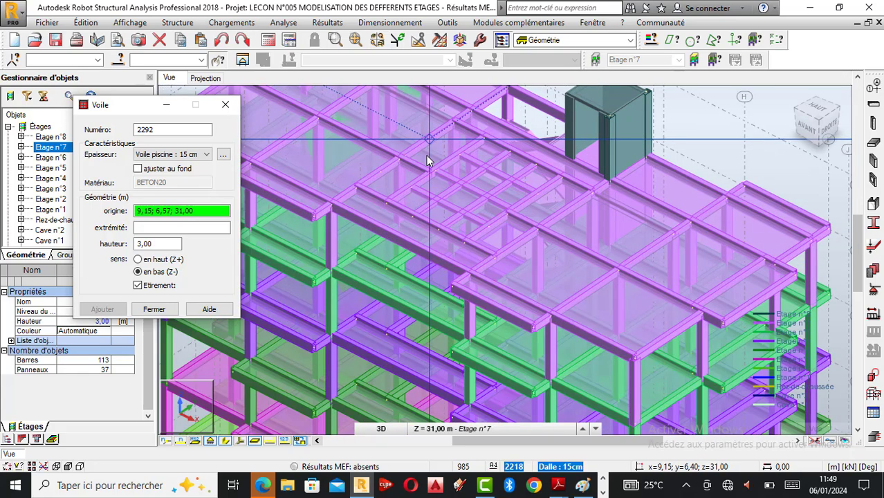
scroll(429, 160, up, 1)
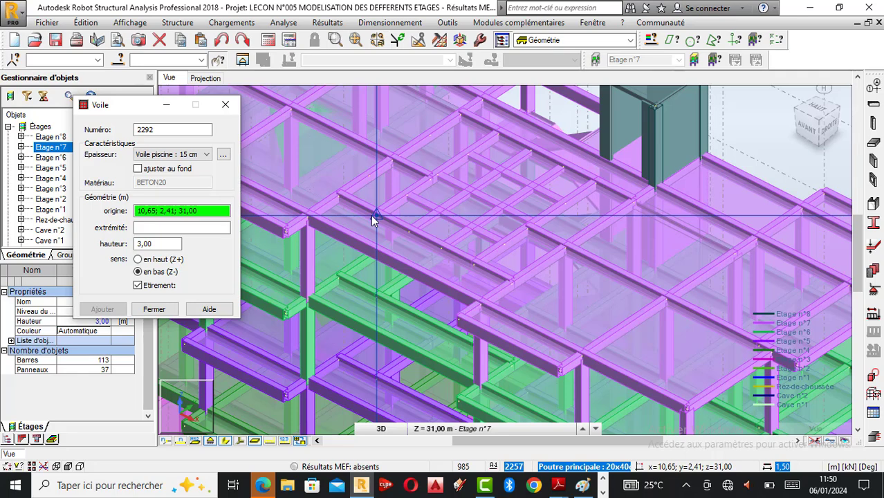
scroll(401, 198, down, 1)
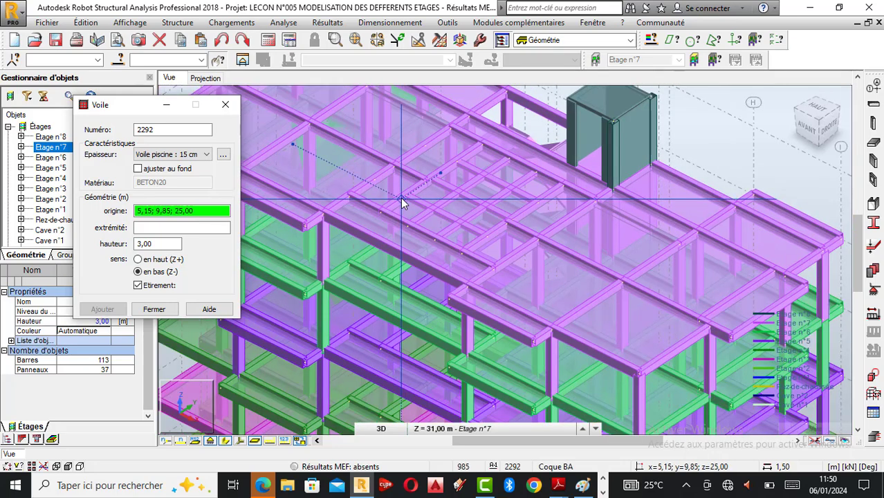
scroll(379, 206, up, 1)
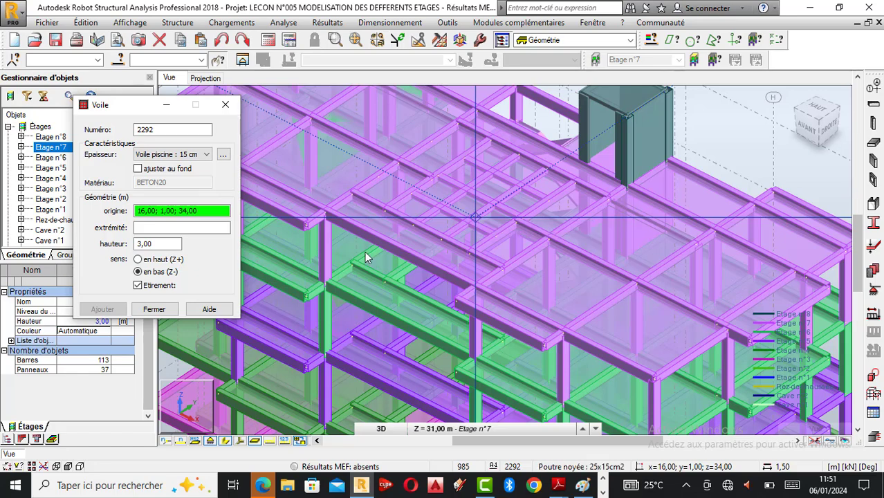
click(140, 246)
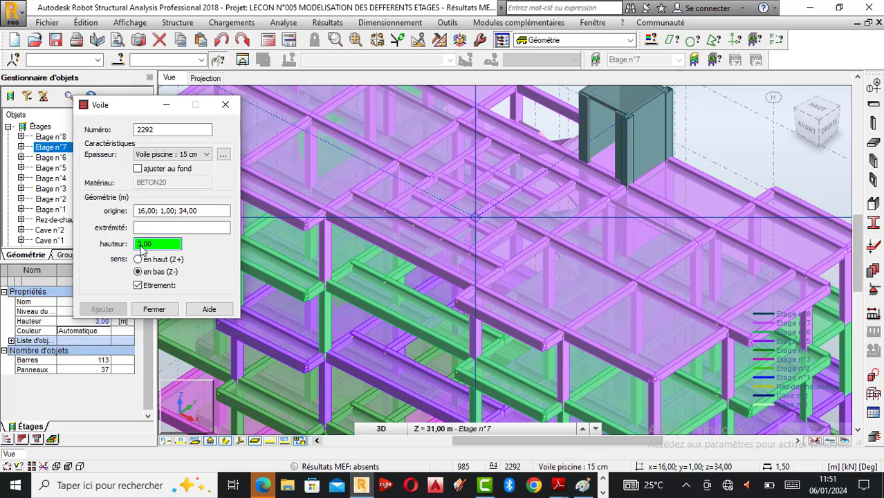
text(1)
key(BackSpace)
key(BackSpace)
text(20)
click(138, 260)
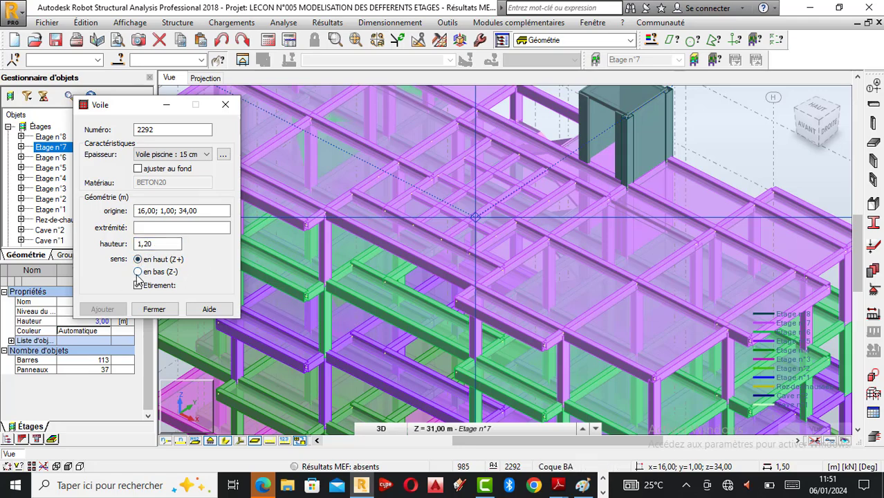
click(174, 214)
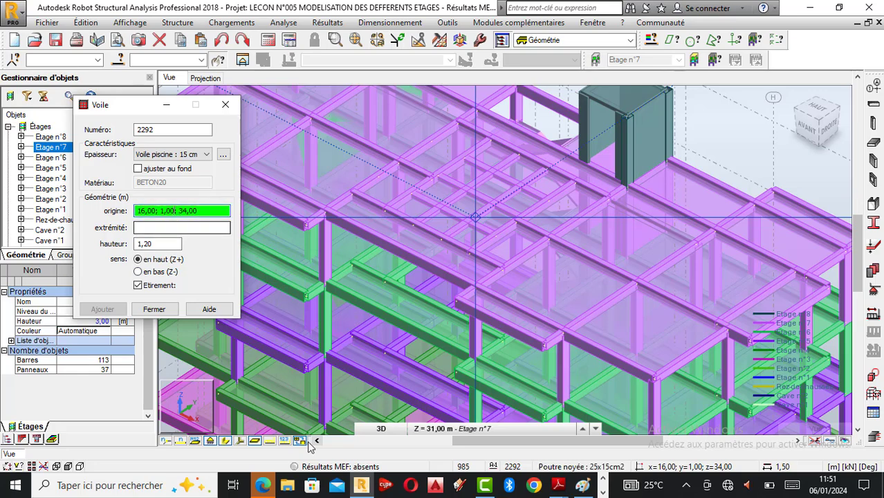
Hide the bar section shapes in the 3D view
click(225, 443)
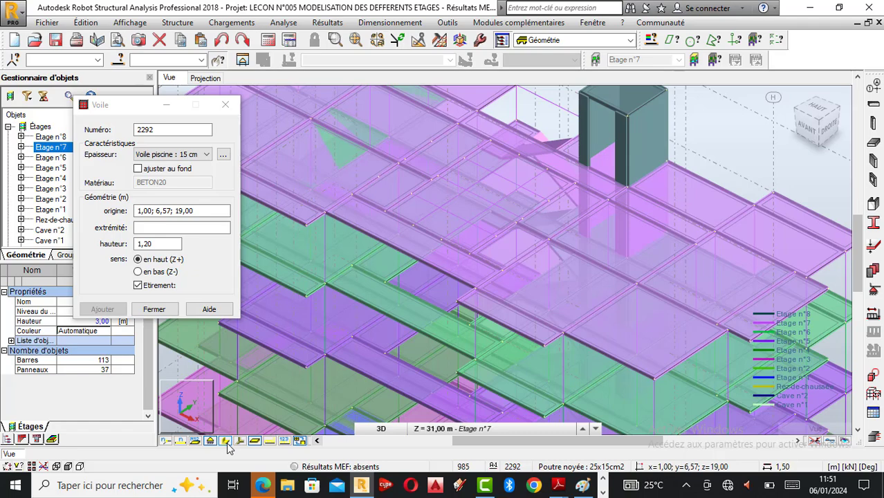
click(226, 443)
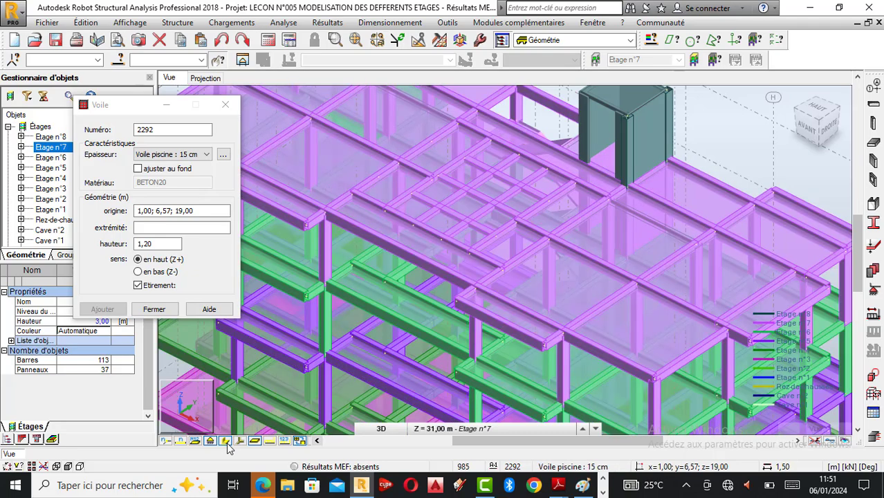
click(226, 443)
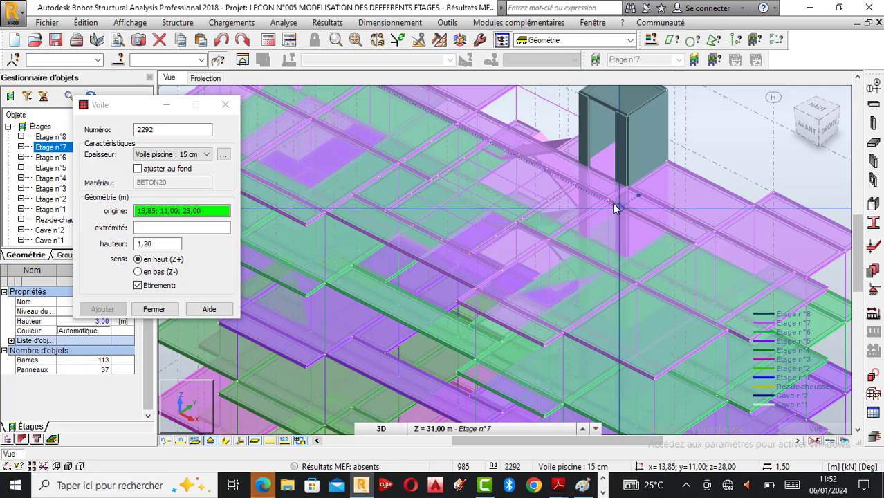
Place 1,20 m high pool walls on Etage n°7 from (14,50; 7,95) through (14,50; 2,41) to (9,15; 2,41) at z = 31,00 m
scroll(601, 203, up, 2)
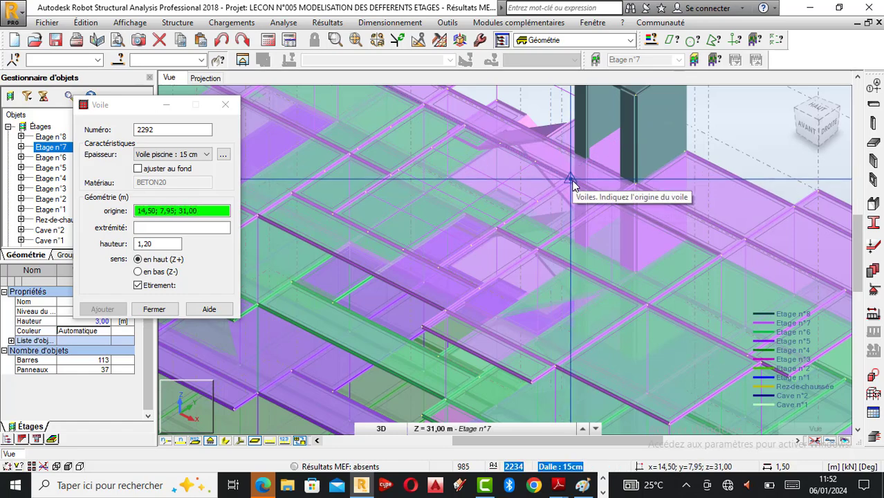
click(572, 180)
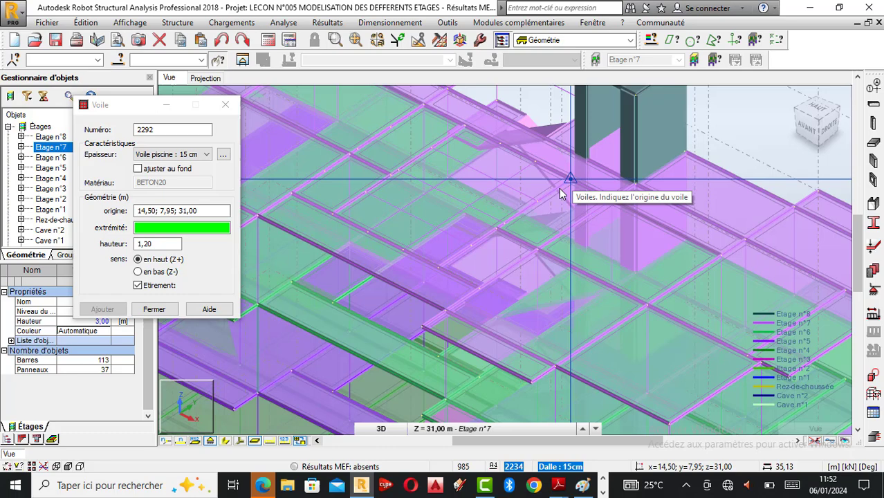
click(439, 267)
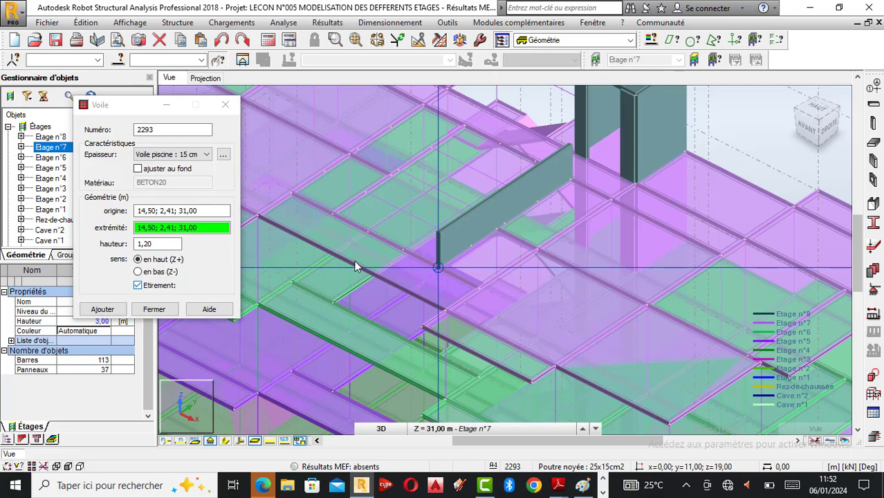
click(289, 196)
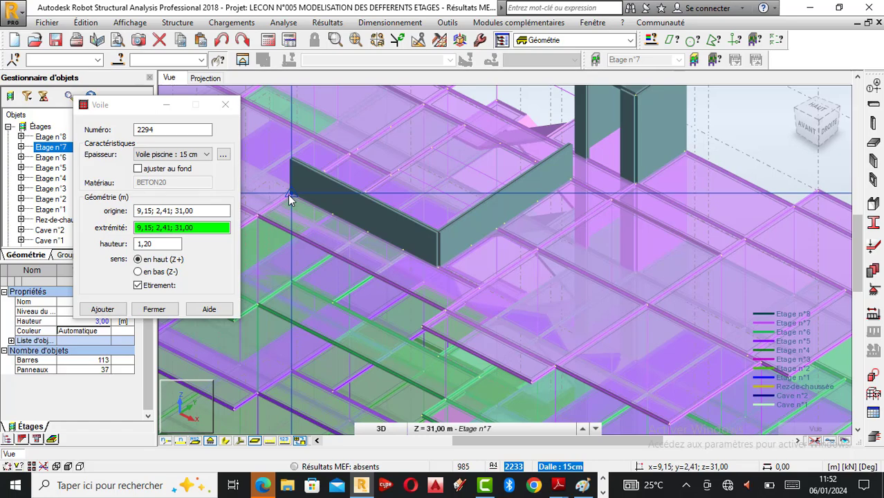
Undo the placement of the two pool walls
click(224, 40)
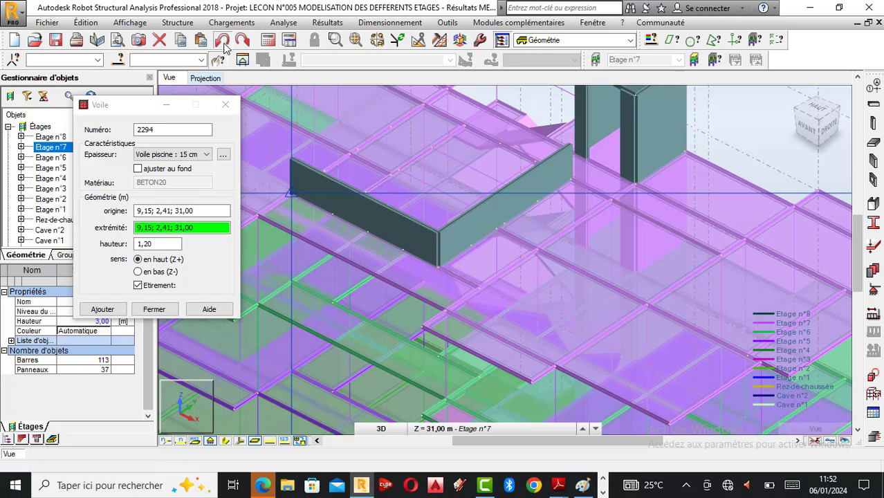
click(224, 40)
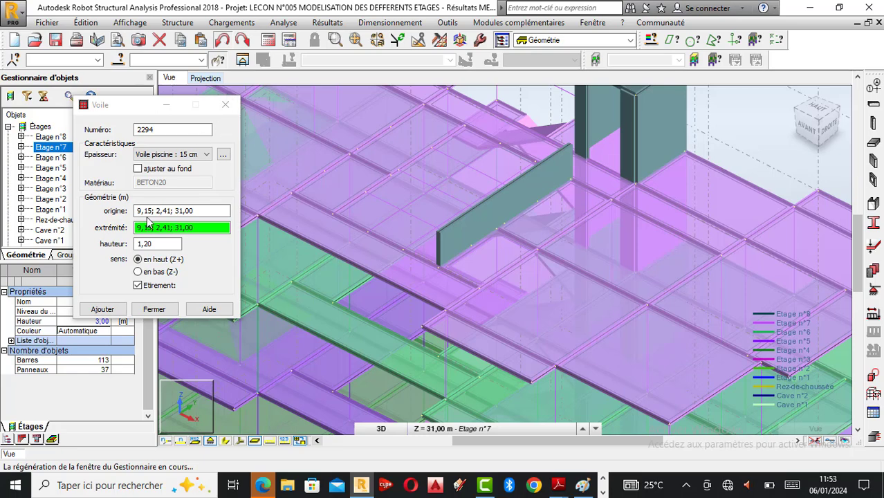
Try to draw a 1,50 m high pool wall from (14,50; 7,95) to (14,50; 2,41), and close the wall definition
click(165, 249)
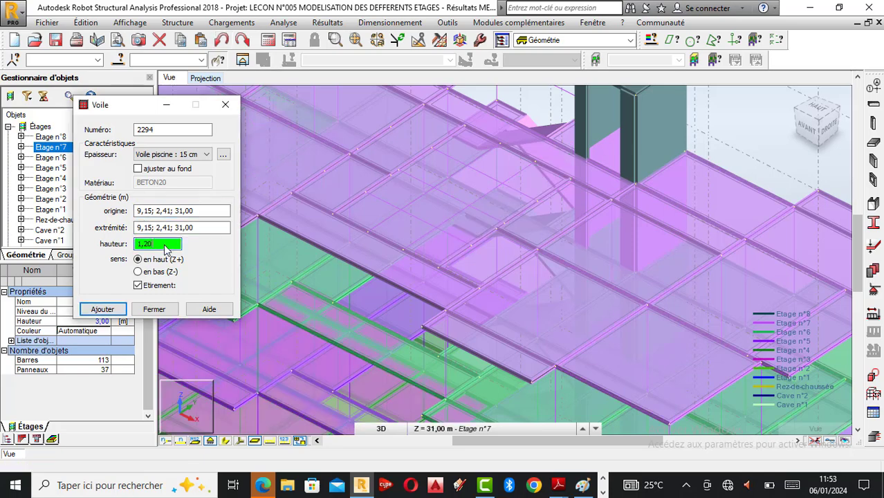
key(BackSpace)
text(50)
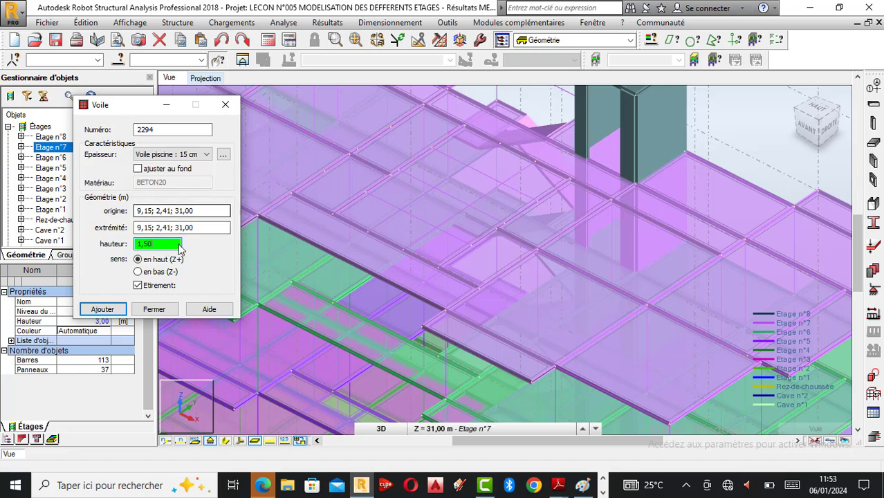
click(571, 178)
click(438, 267)
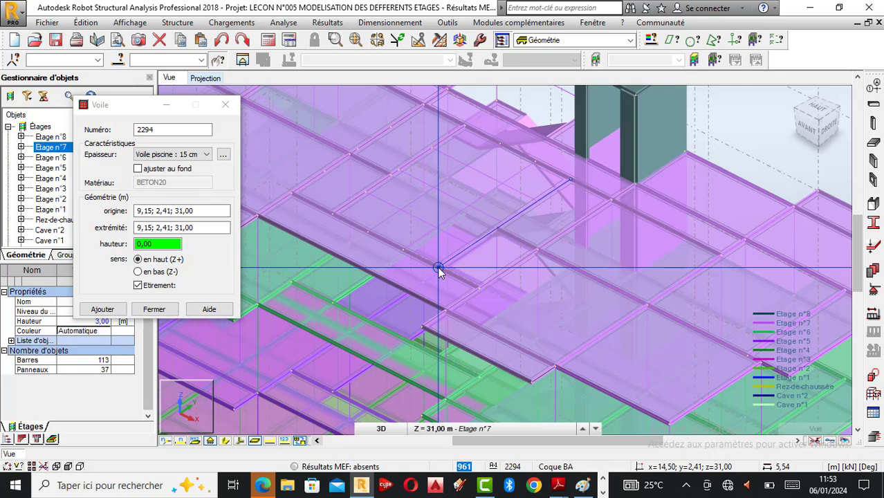
click(226, 105)
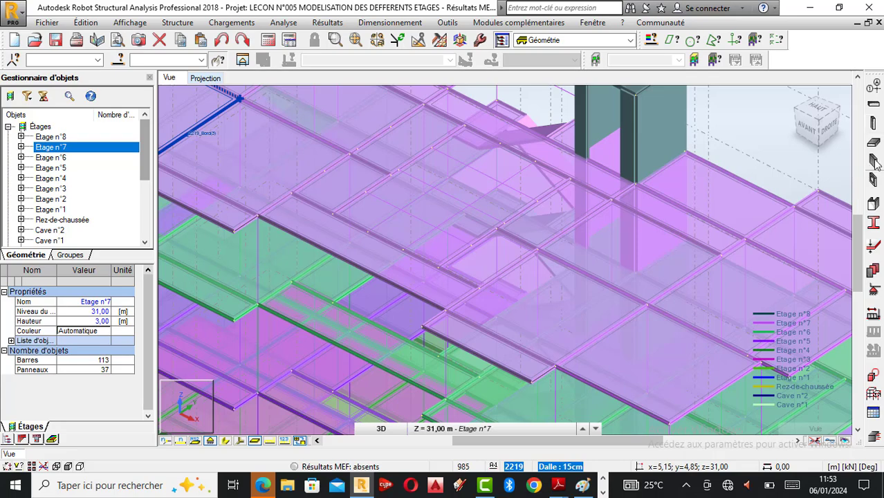
Place a 15 cm thick, 1,50 m high pool wall (Voile piscine) from (14,50; 7,95; 31,00) to (14,50; 2,41; 31,00) on Etage n°7
click(874, 159)
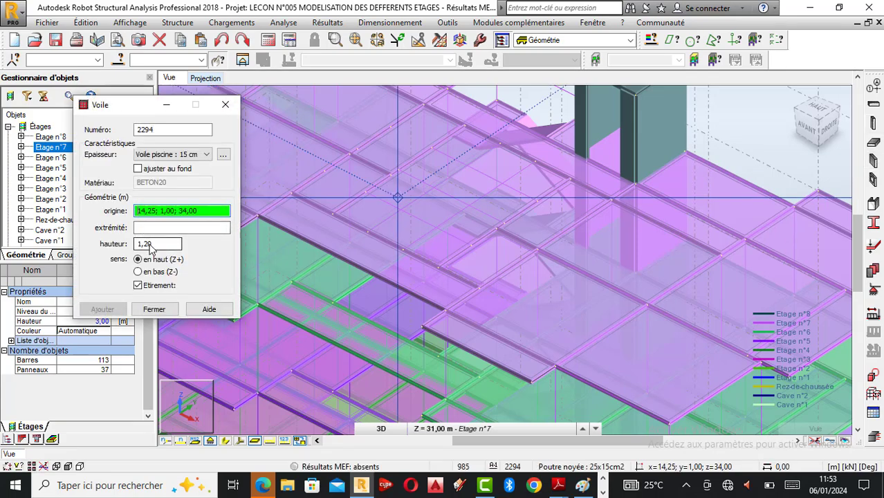
click(152, 248)
key(BackSpace)
key(BackSpace)
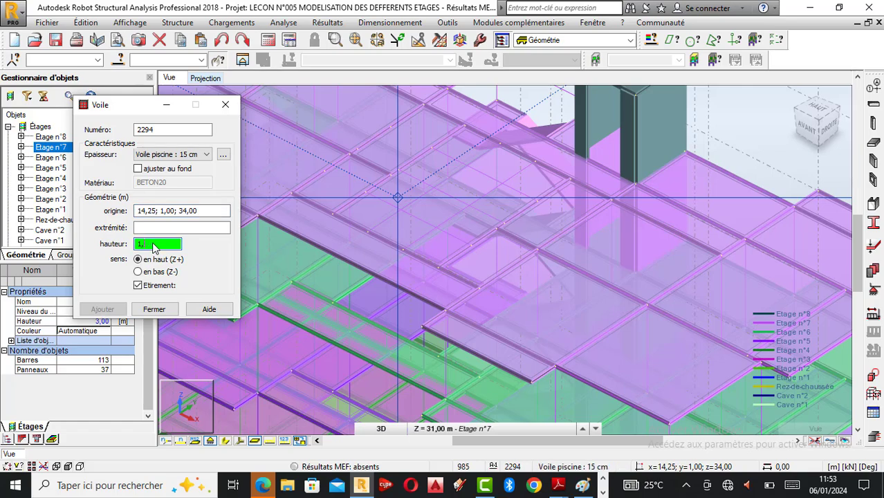
text(50)
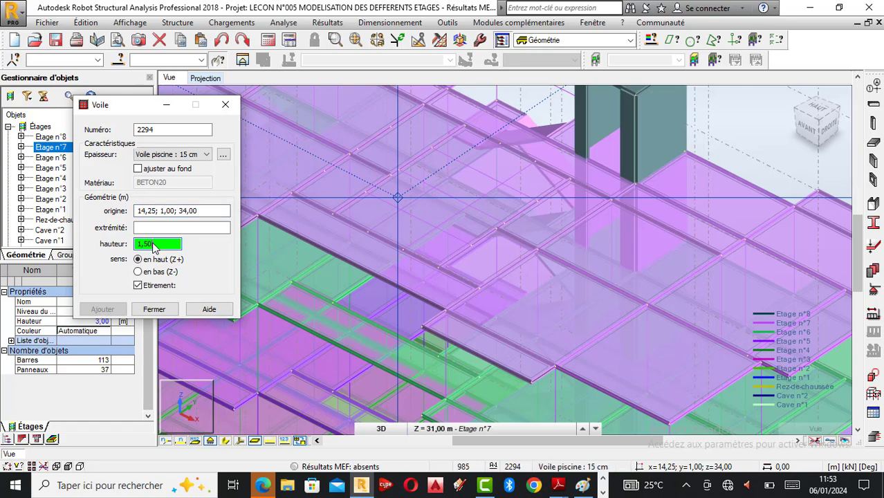
click(166, 212)
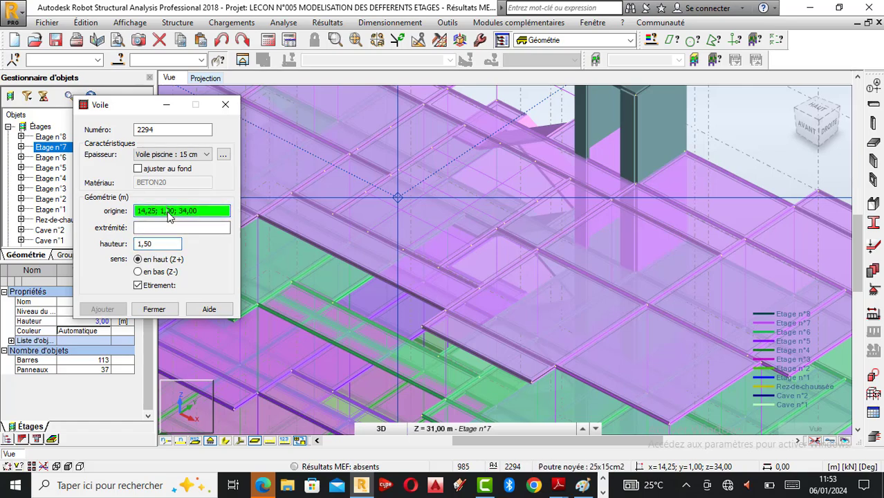
click(571, 180)
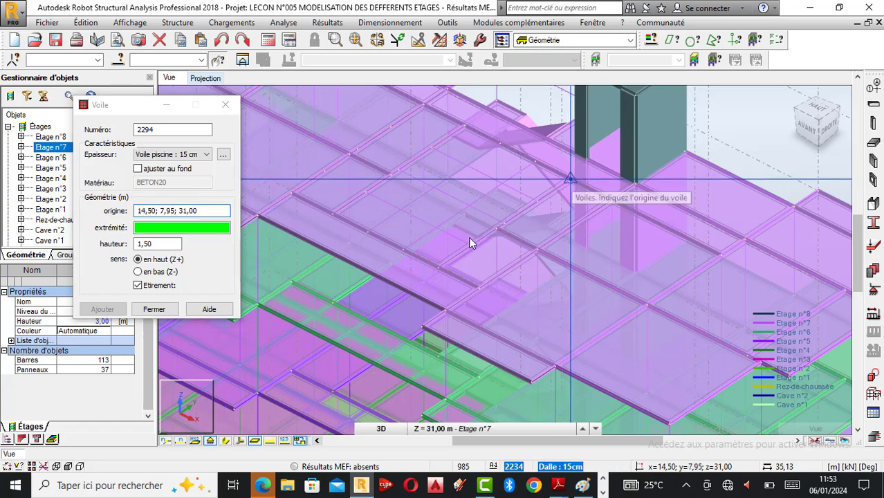
click(439, 271)
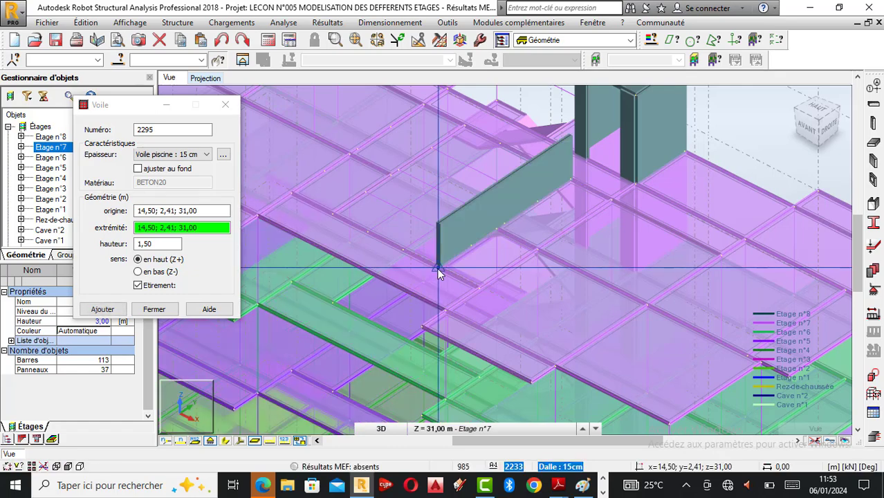
Continue the pool walls through (9,15; 2,41) and (9,15; 7,95) back to (14,50; 7,95) at z = 31,00 m, and close the wall definition
click(294, 199)
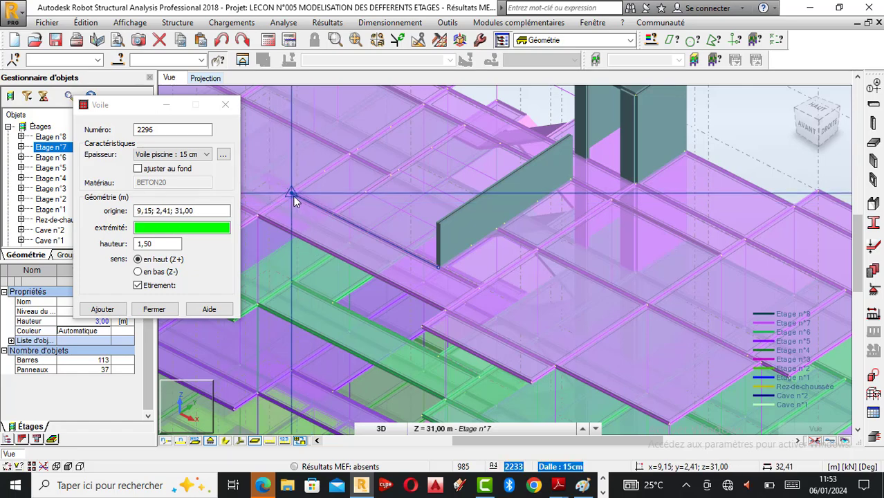
click(424, 109)
click(425, 109)
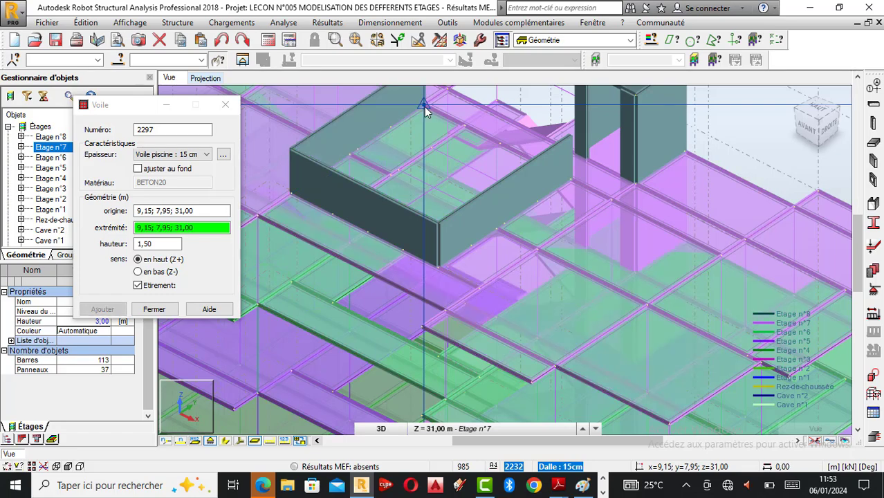
click(571, 181)
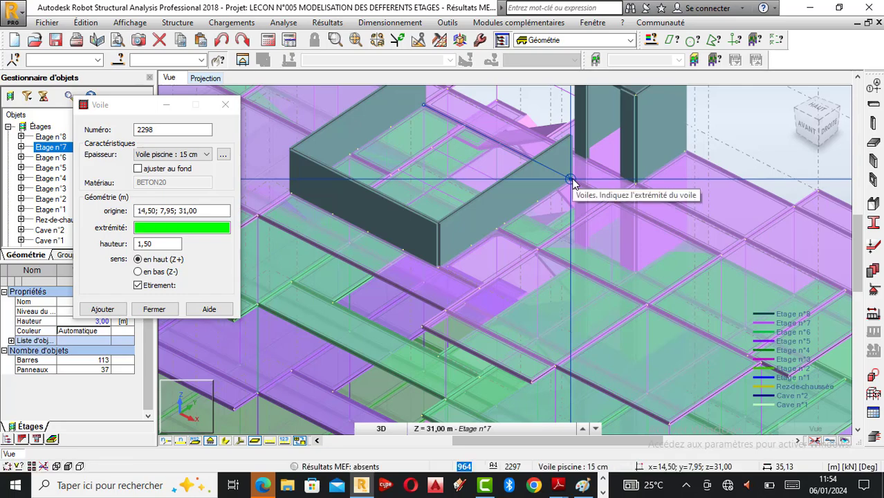
click(225, 108)
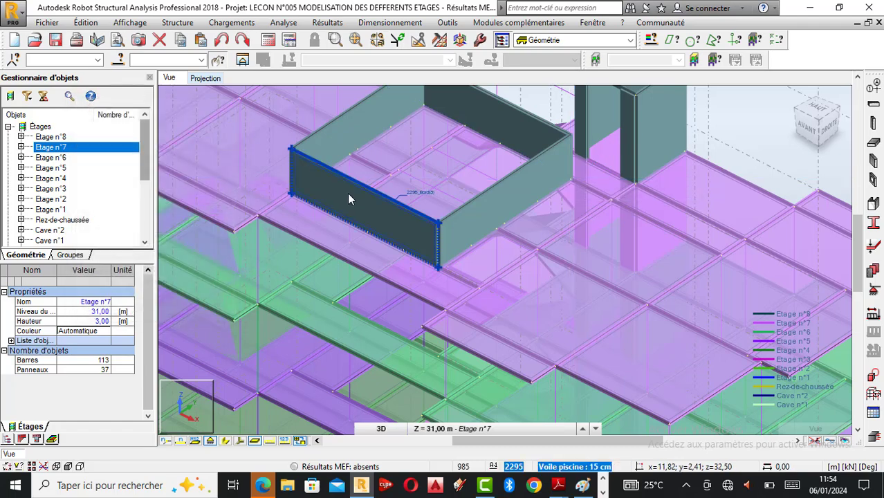
Show the bar section shapes in the 3D view
scroll(350, 198, down, 1)
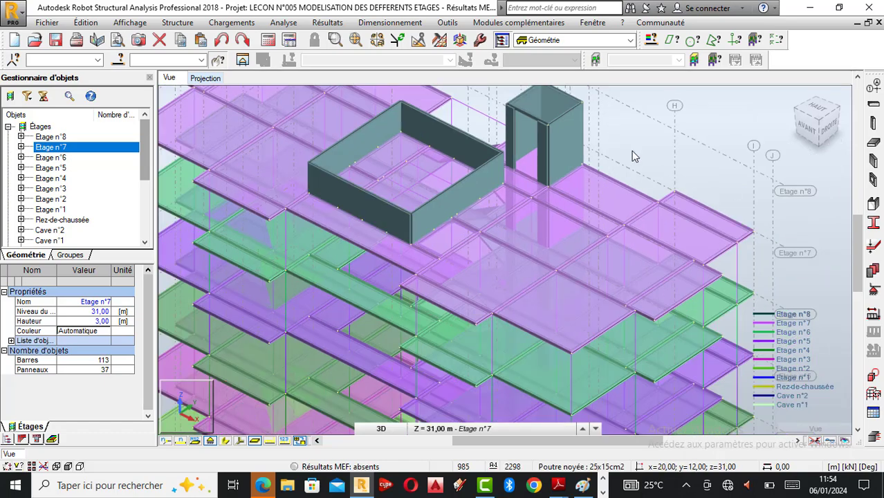
click(226, 442)
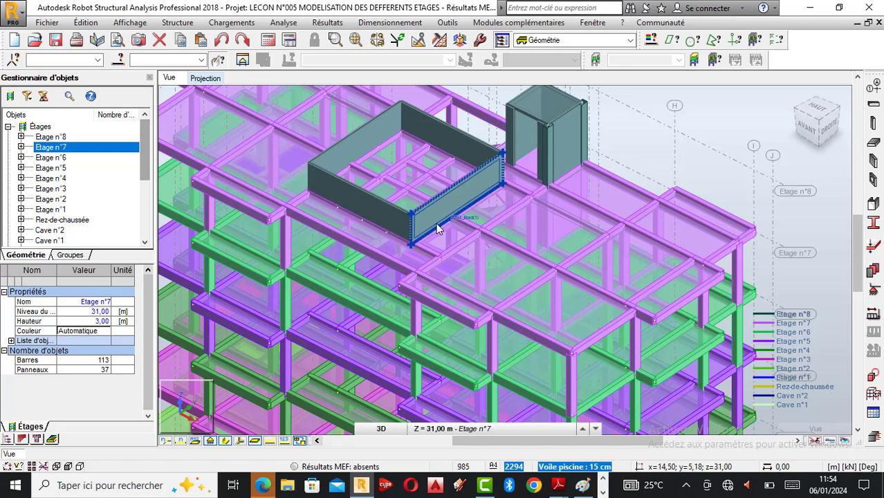
scroll(435, 228, down, 2)
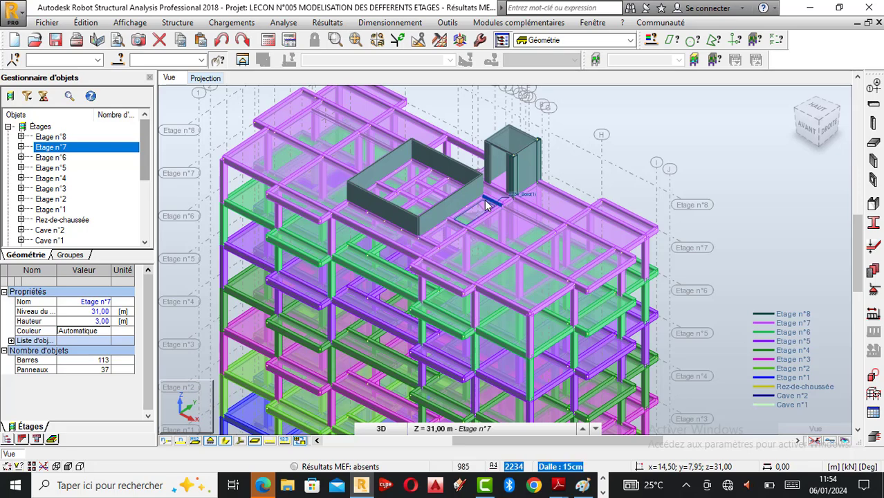
scroll(486, 205, up, 2)
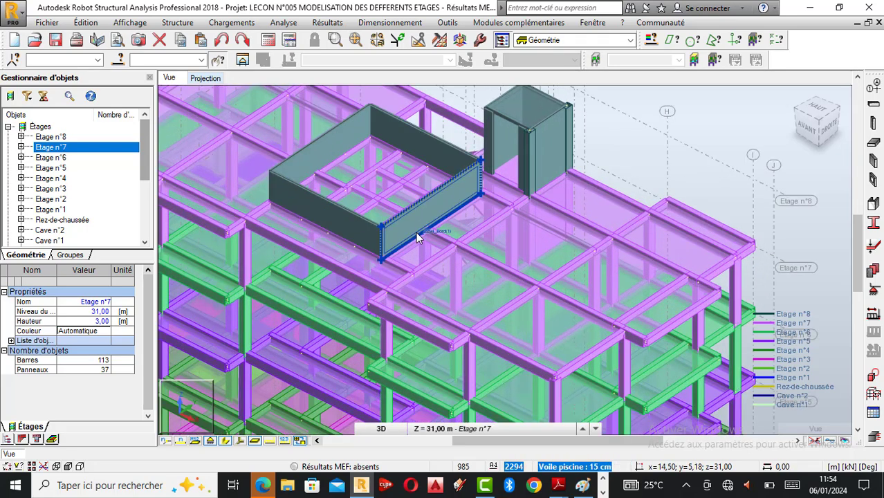
scroll(415, 232, down, 2)
scroll(344, 218, up, 1)
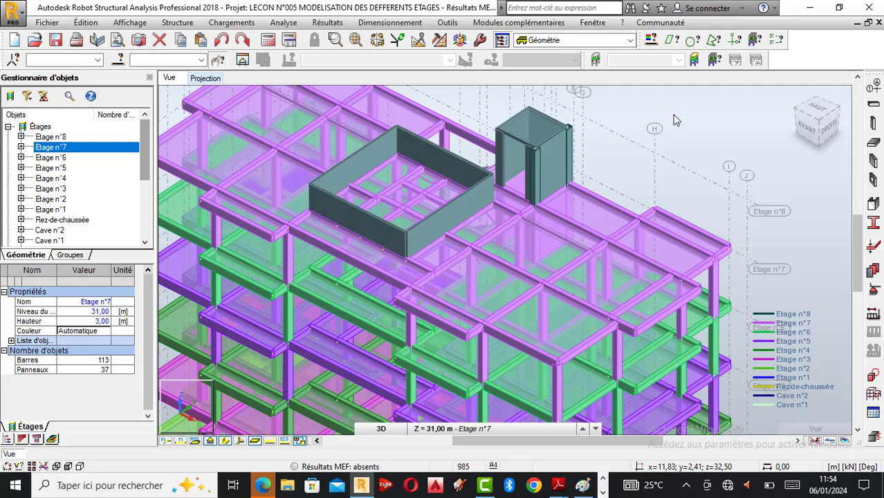
Examine the pool walls on the roof and the whole building from several sides in 3D
right_click(589, 114)
click(609, 166)
drag(600, 198, 461, 190)
drag(472, 222, 436, 247)
scroll(443, 245, down, 2)
shift+middle_drag(441, 253, 475, 258)
scroll(455, 216, down, 3)
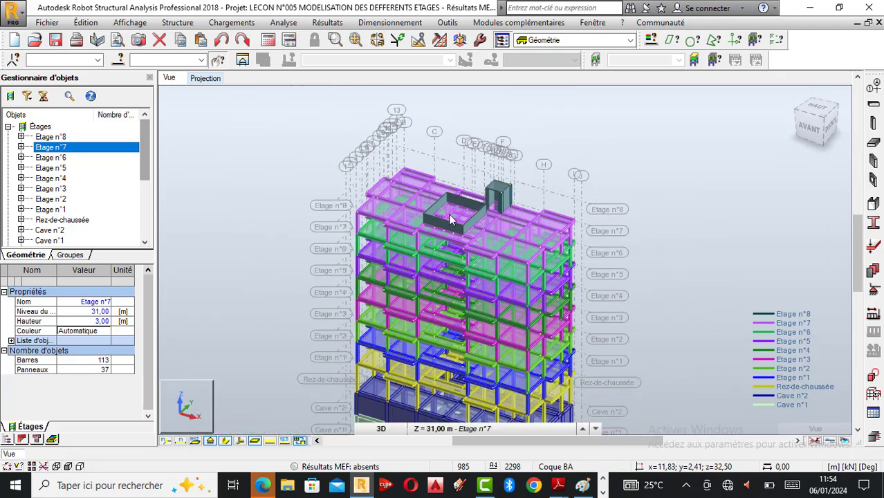
scroll(417, 239, up, 2)
scroll(501, 177, down, 4)
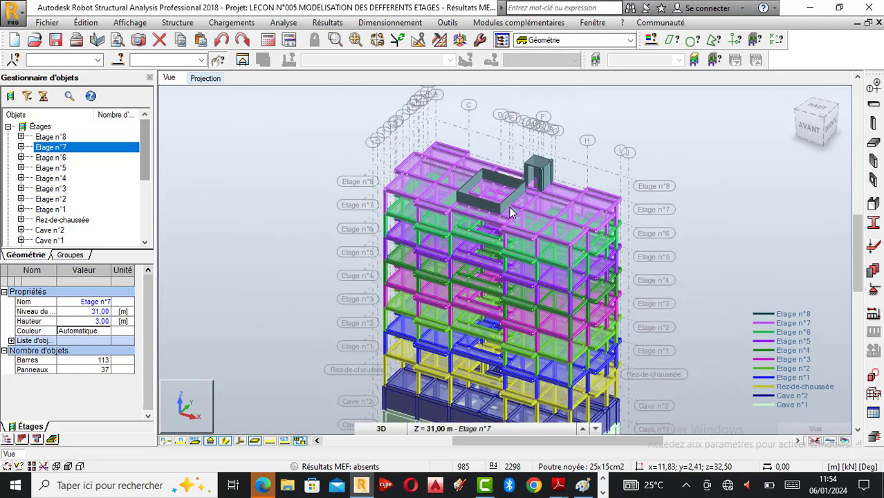
scroll(523, 174, down, 3)
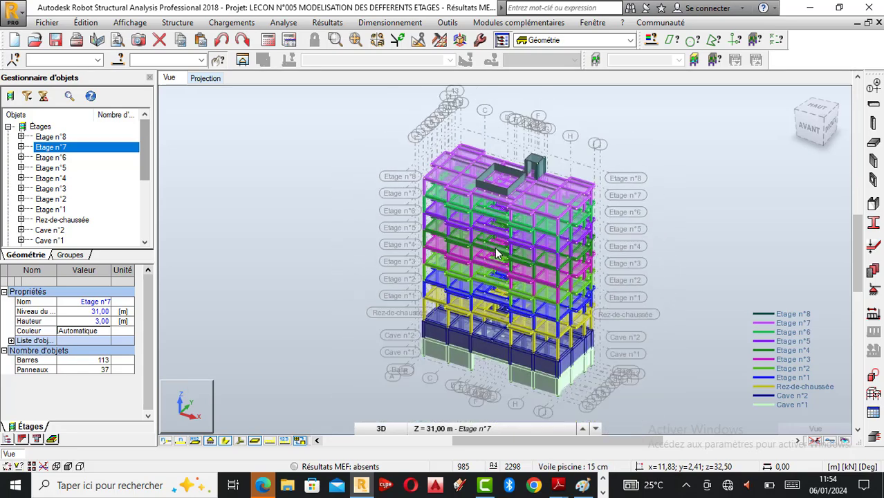
scroll(496, 254, up, 2)
scroll(565, 182, down, 1)
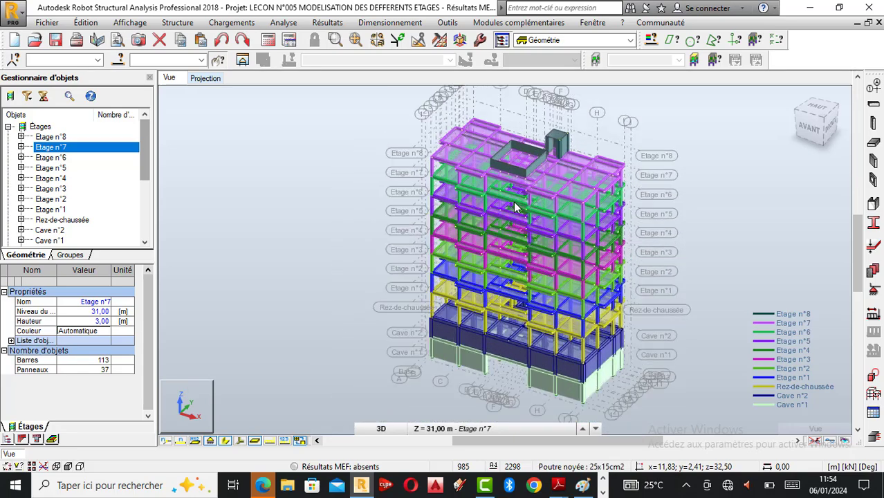
shift+middle_drag(580, 285, 383, 272)
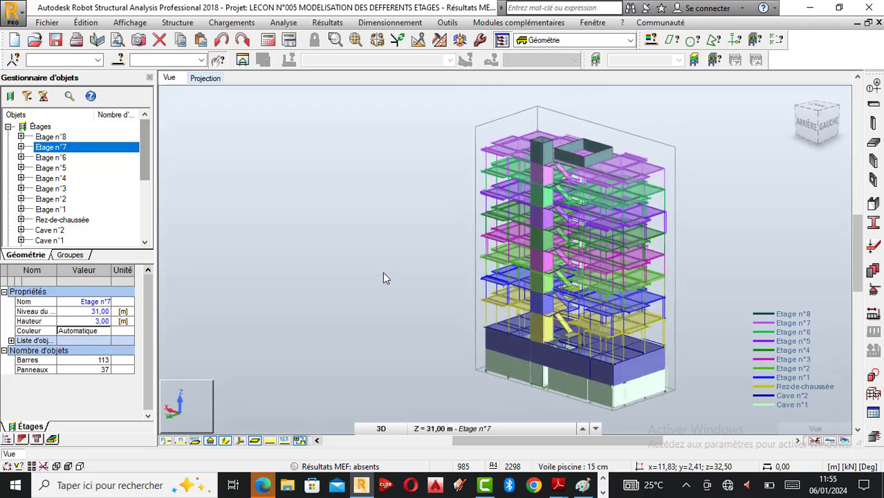
shift+middle_drag(631, 302, 446, 297)
shift+middle_drag(581, 245, 562, 243)
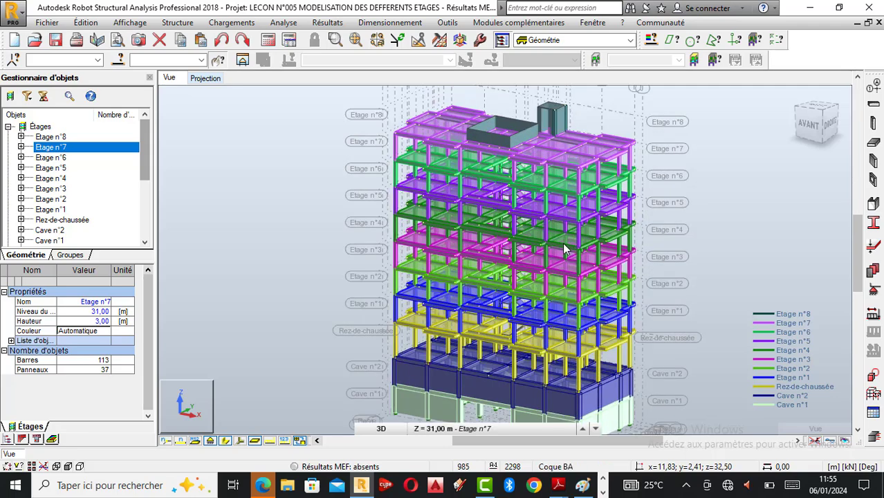
Verify the structure, select the isolated nodes (Noeud isolé) listed, repeat the verification and close it
click(292, 26)
click(330, 142)
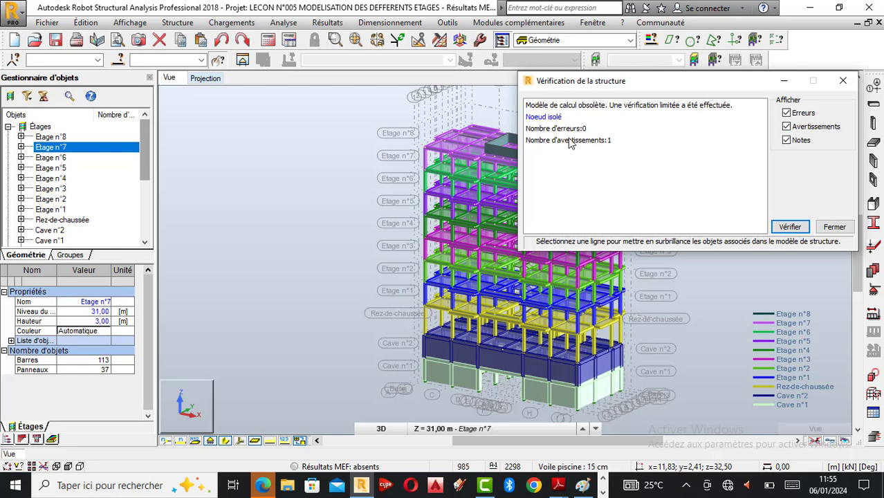
click(553, 119)
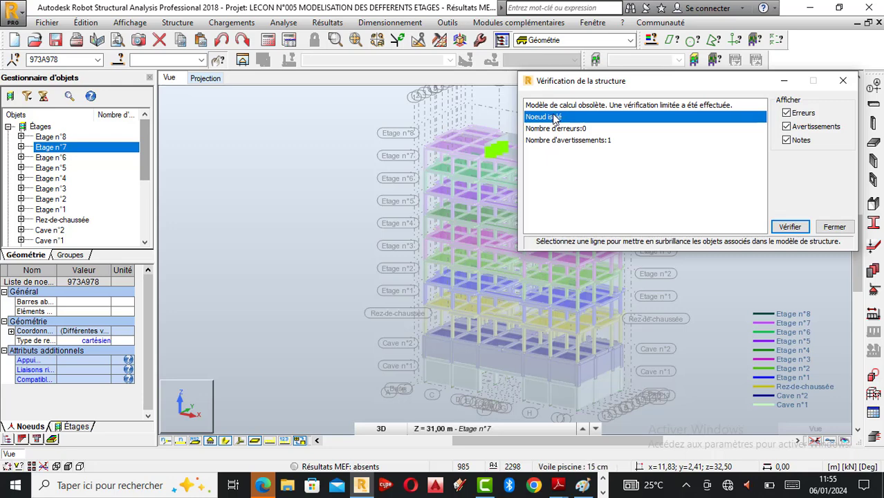
click(790, 228)
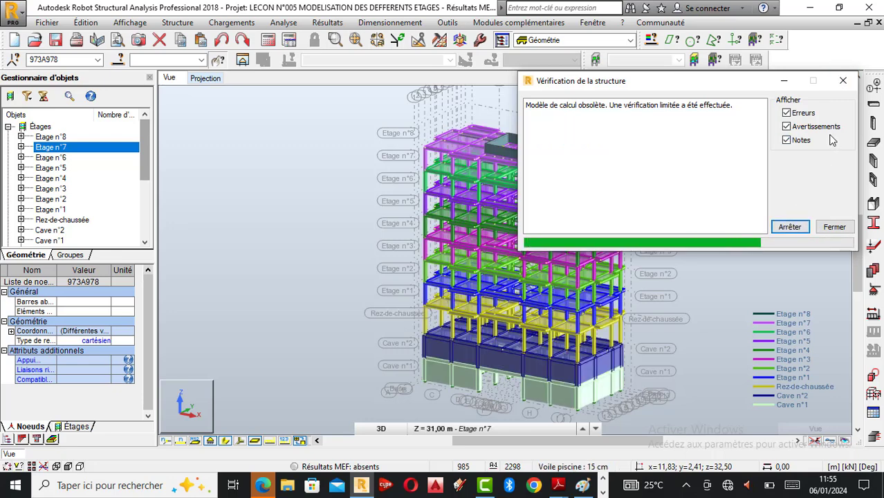
click(551, 118)
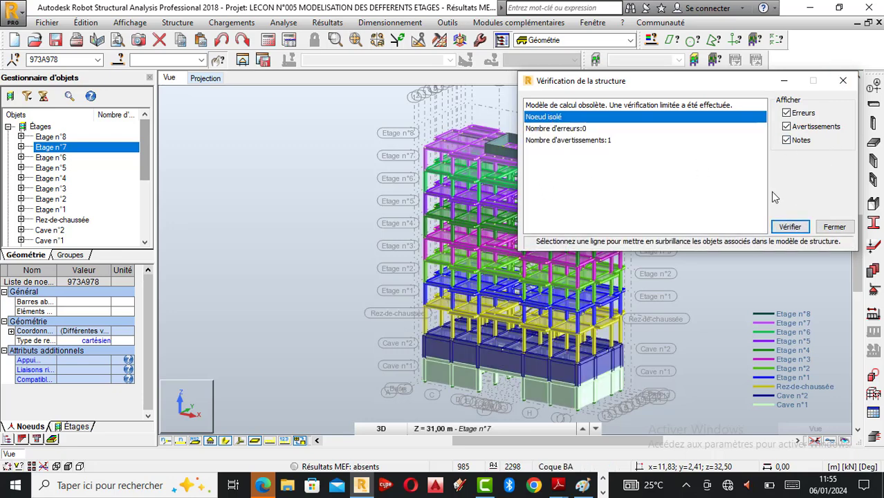
click(843, 80)
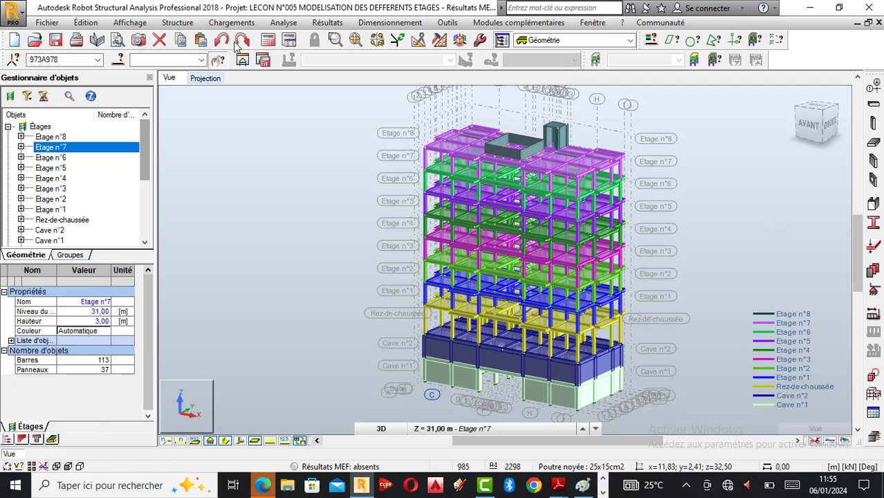
Run the structure verification once more to check for remaining errors and warnings, and close it
click(284, 23)
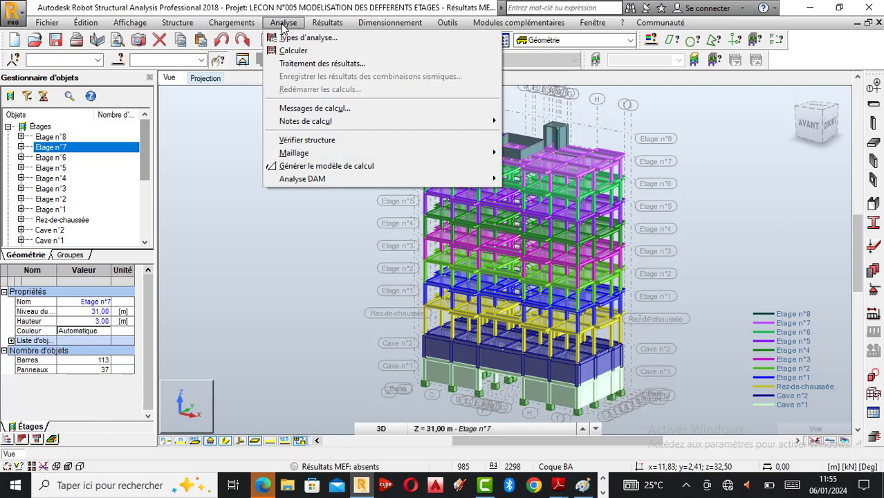
click(304, 139)
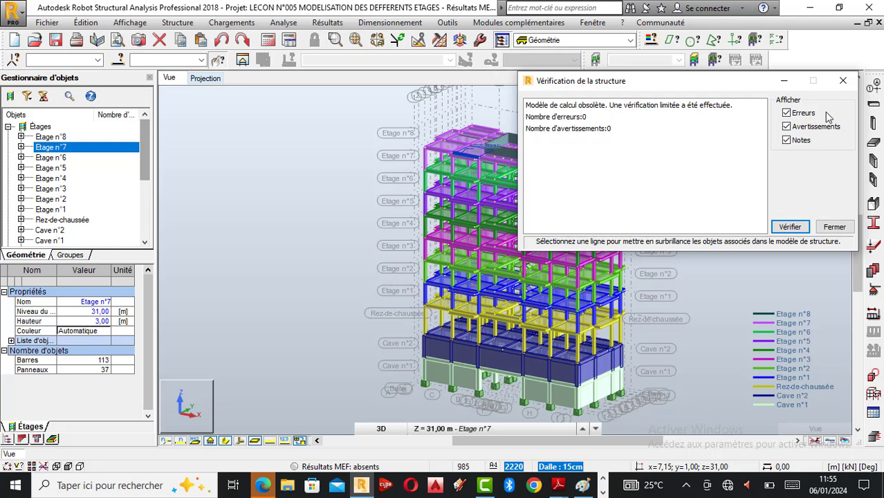
click(838, 86)
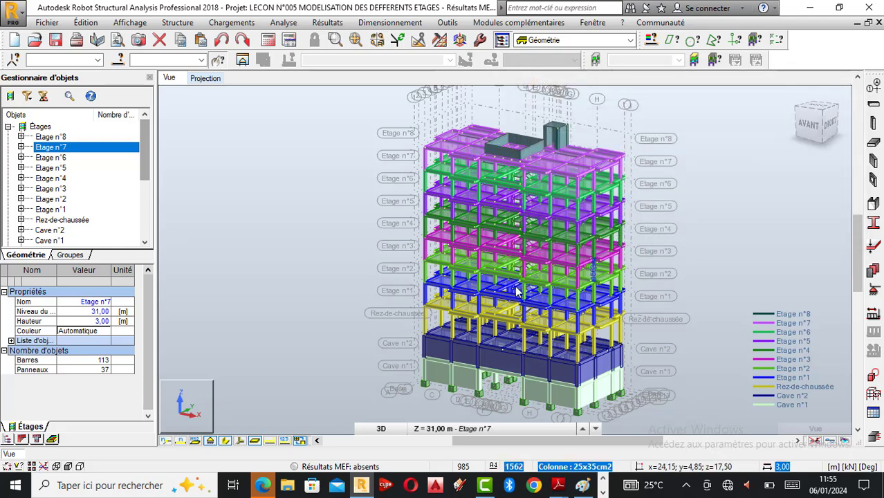
scroll(515, 290, up, 2)
scroll(515, 290, down, 3)
scroll(522, 173, up, 1)
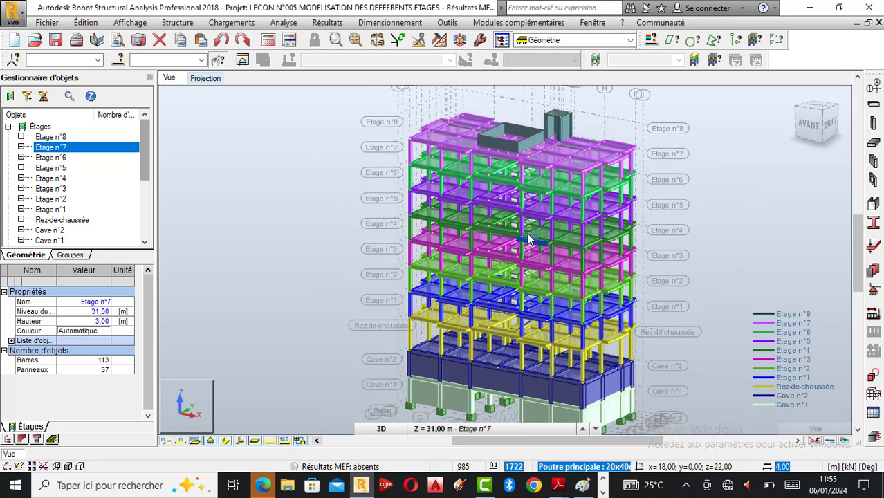
scroll(516, 239, up, 1)
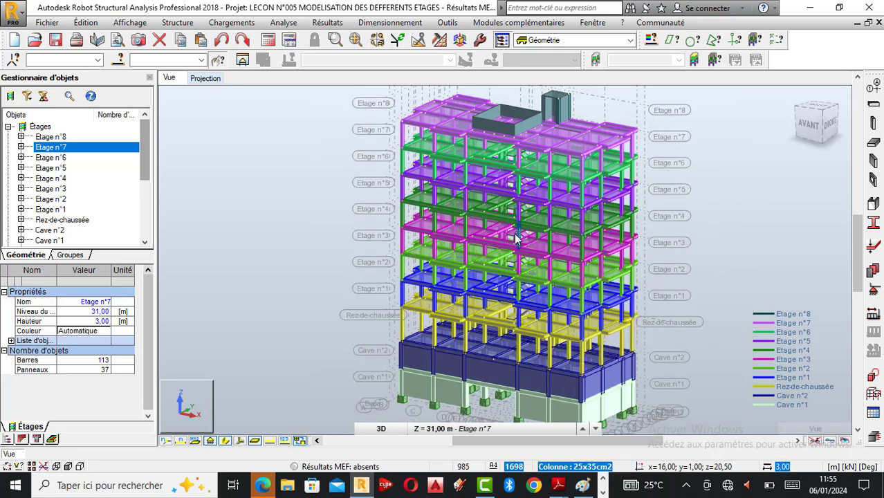
scroll(515, 239, down, 1)
scroll(515, 238, up, 1)
scroll(518, 197, down, 2)
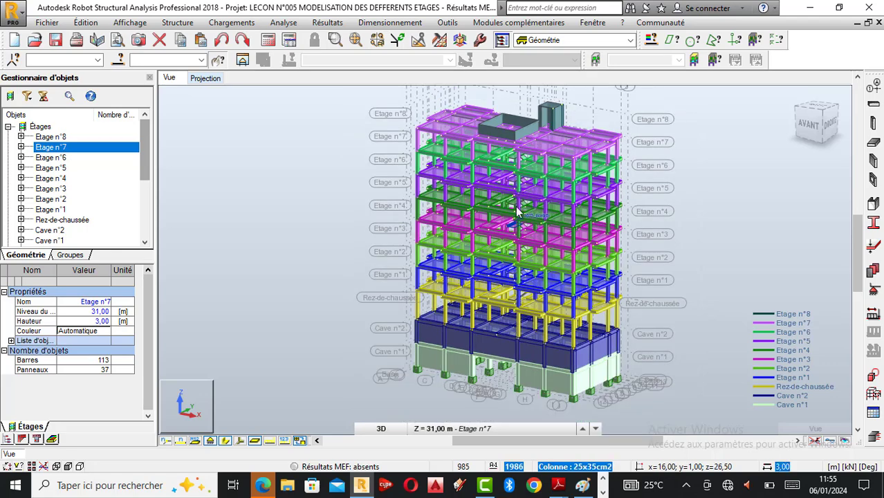
scroll(518, 219, up, 1)
scroll(516, 220, up, 1)
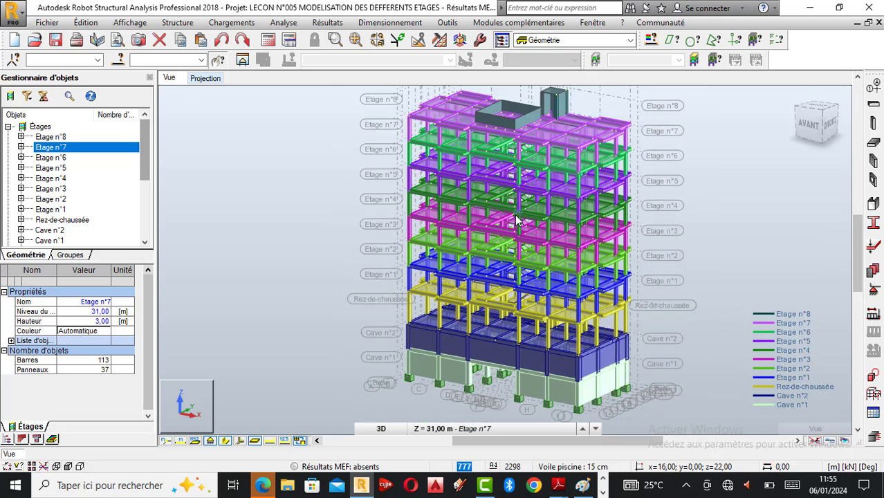
scroll(382, 251, down, 1)
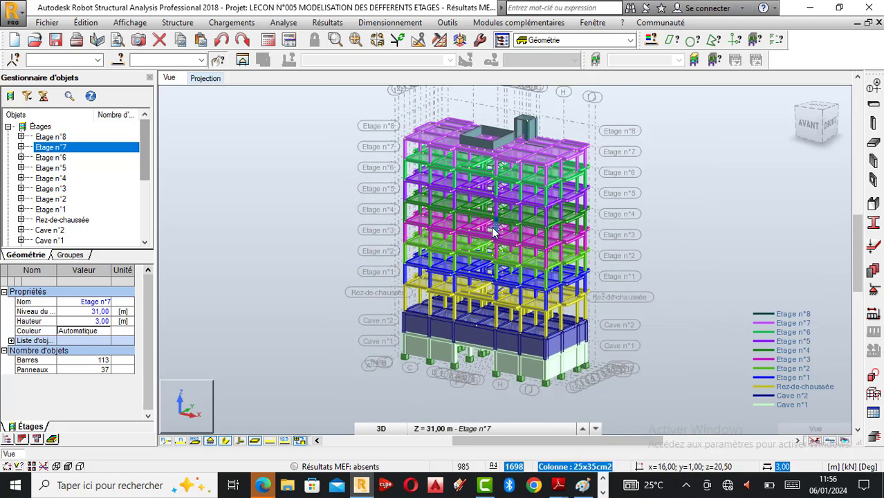
scroll(493, 229, up, 1)
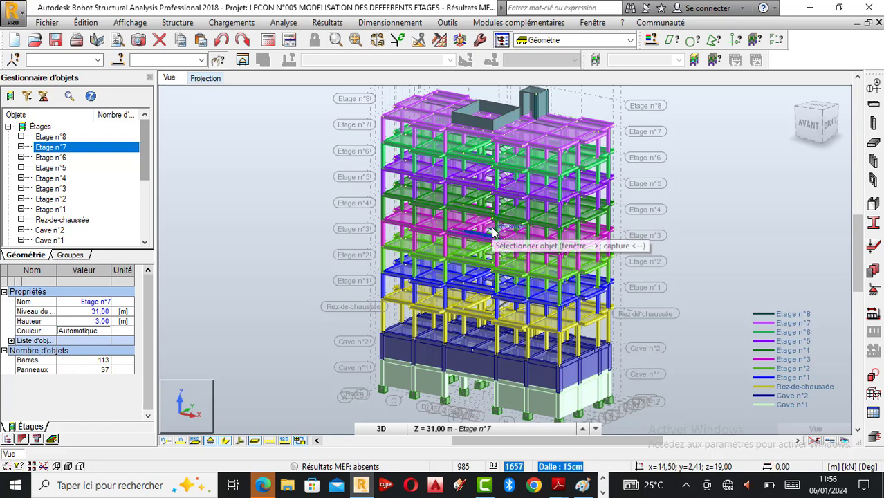